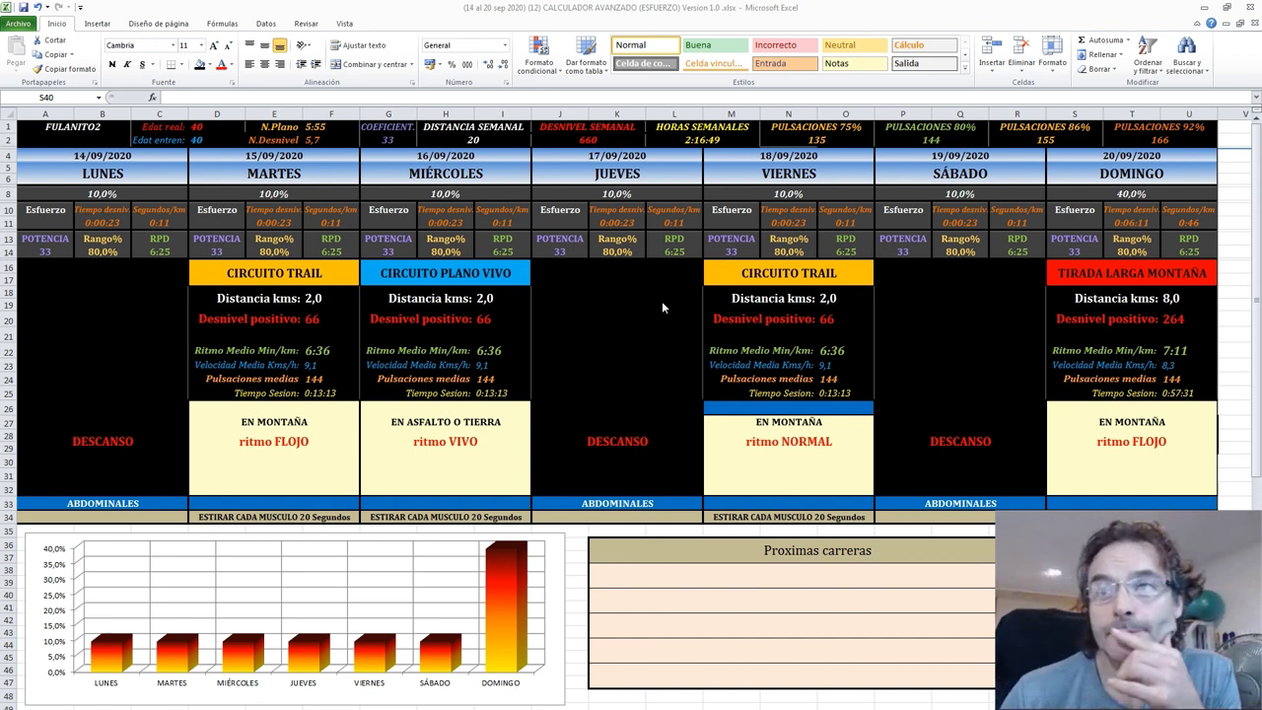
click(1258, 350)
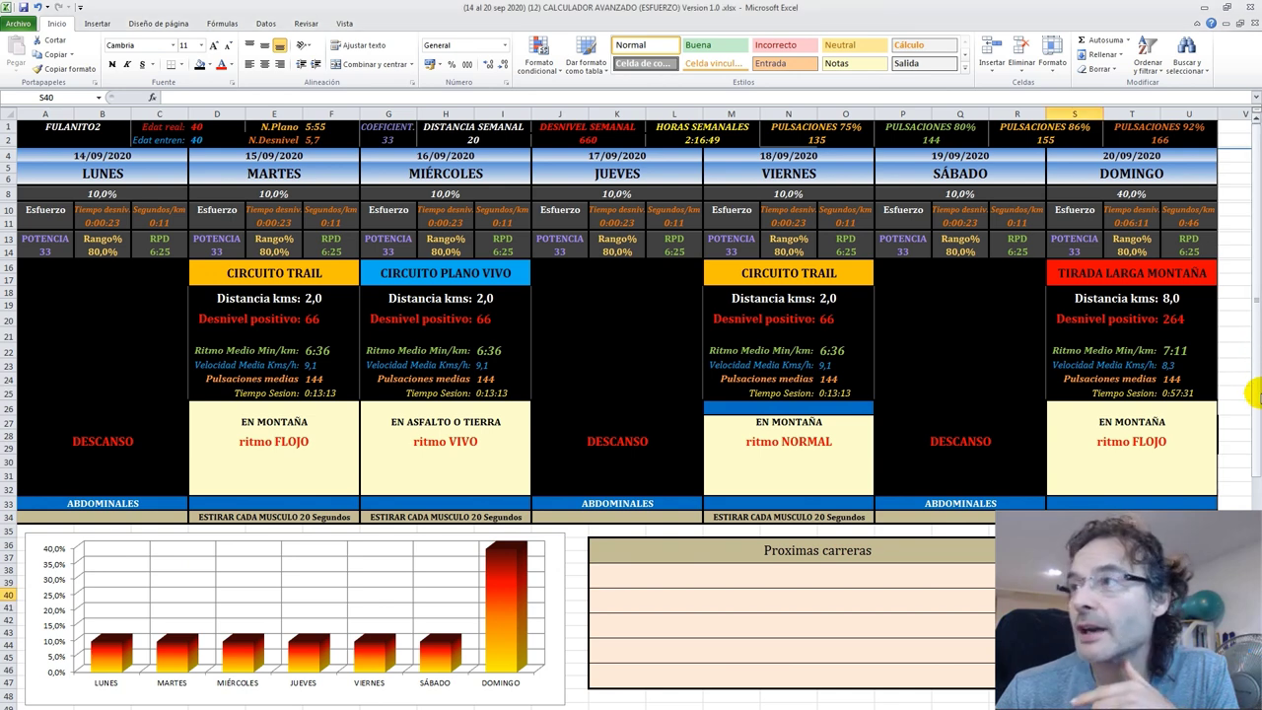
drag(1258, 388, 1258, 437)
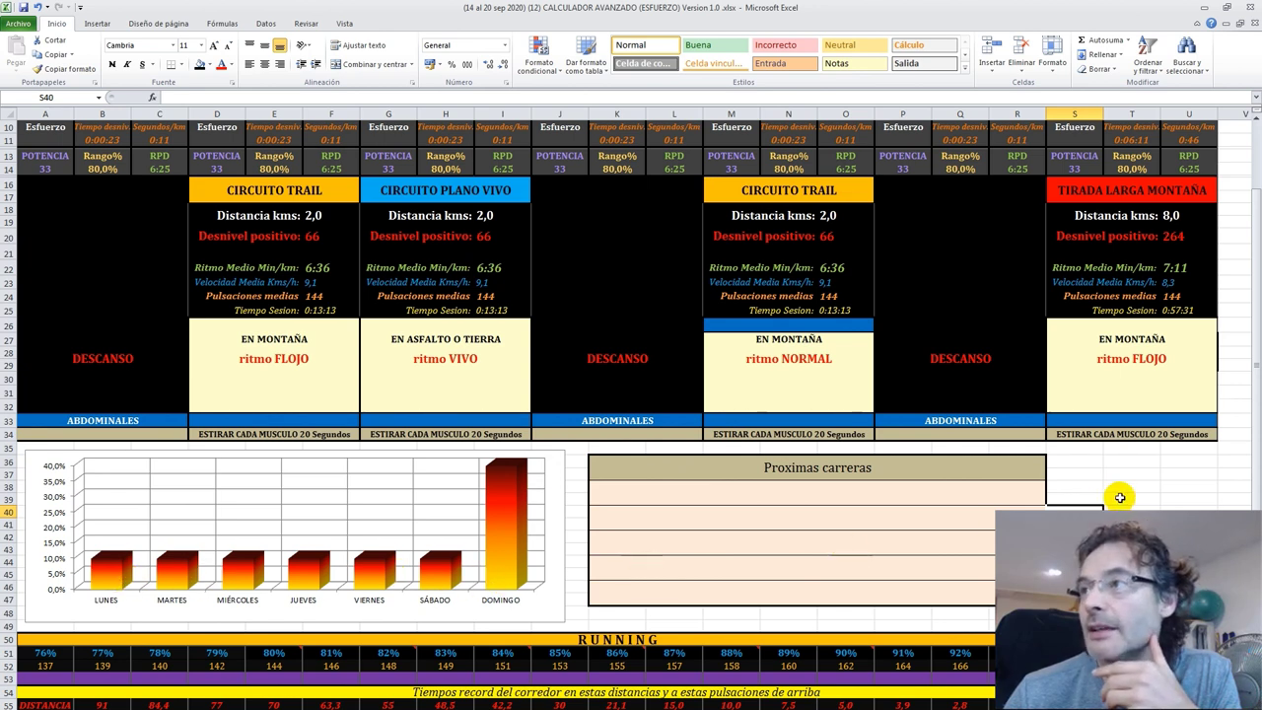
scroll(1254, 399, down, 1)
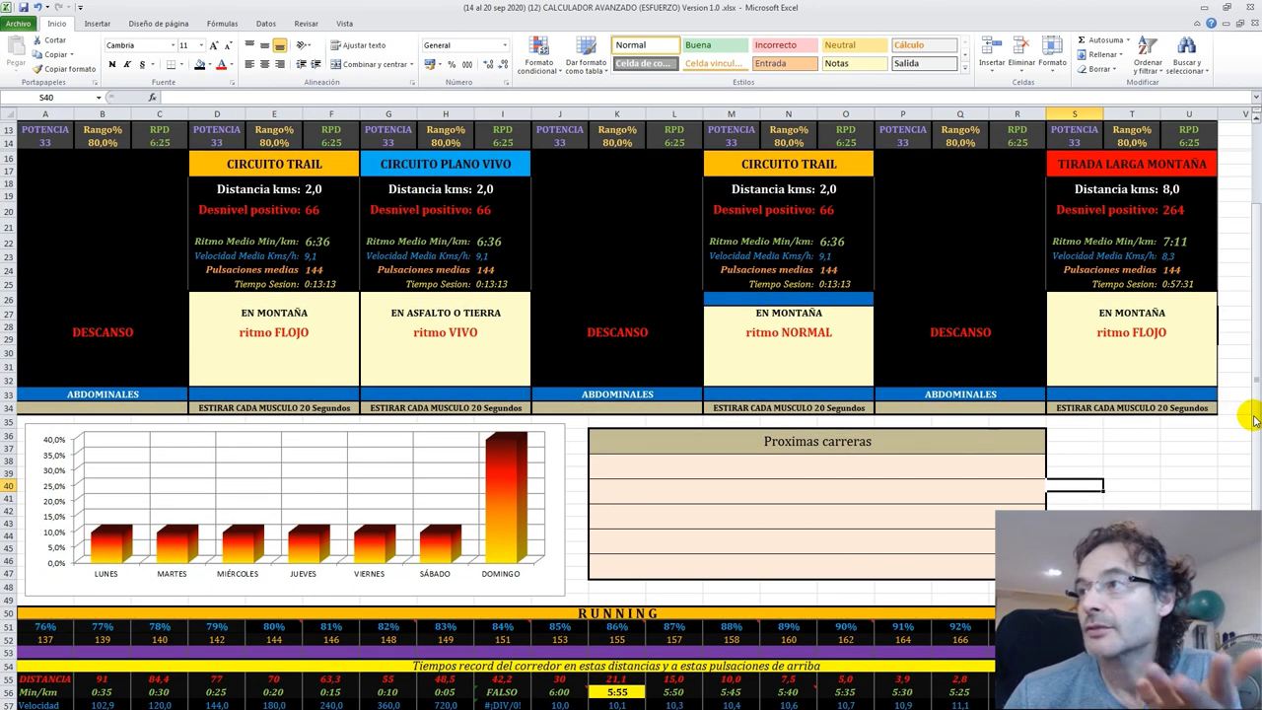
drag(1255, 419, 1255, 321)
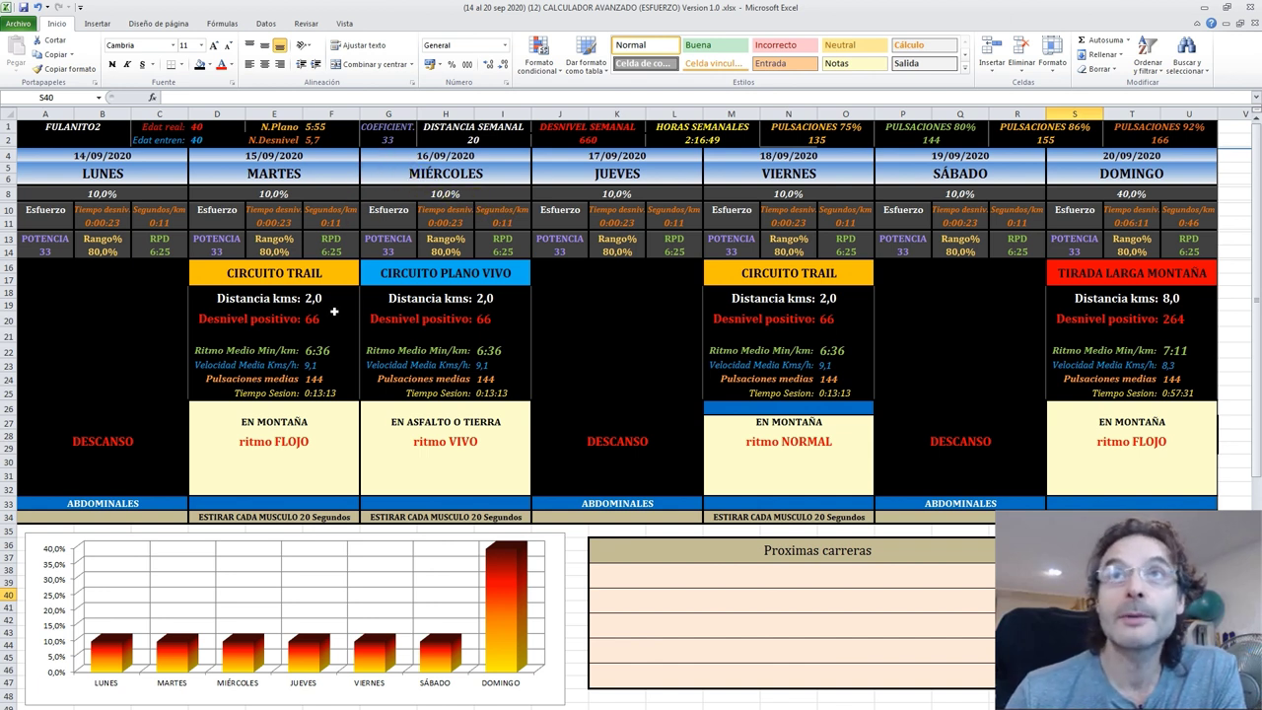
Step: Set the runner's N.Plano pace to 6:00 and the N.Desnivel value to 4,5 in the header
click(330, 127)
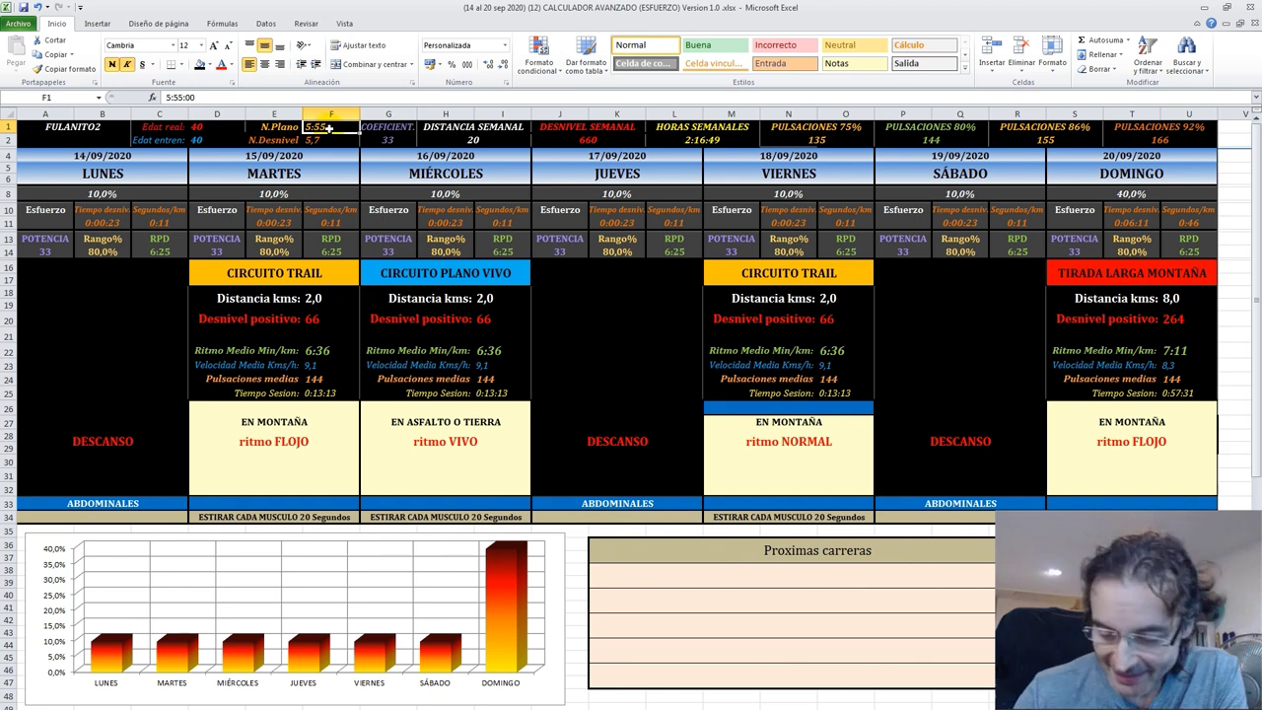
text(6:00)
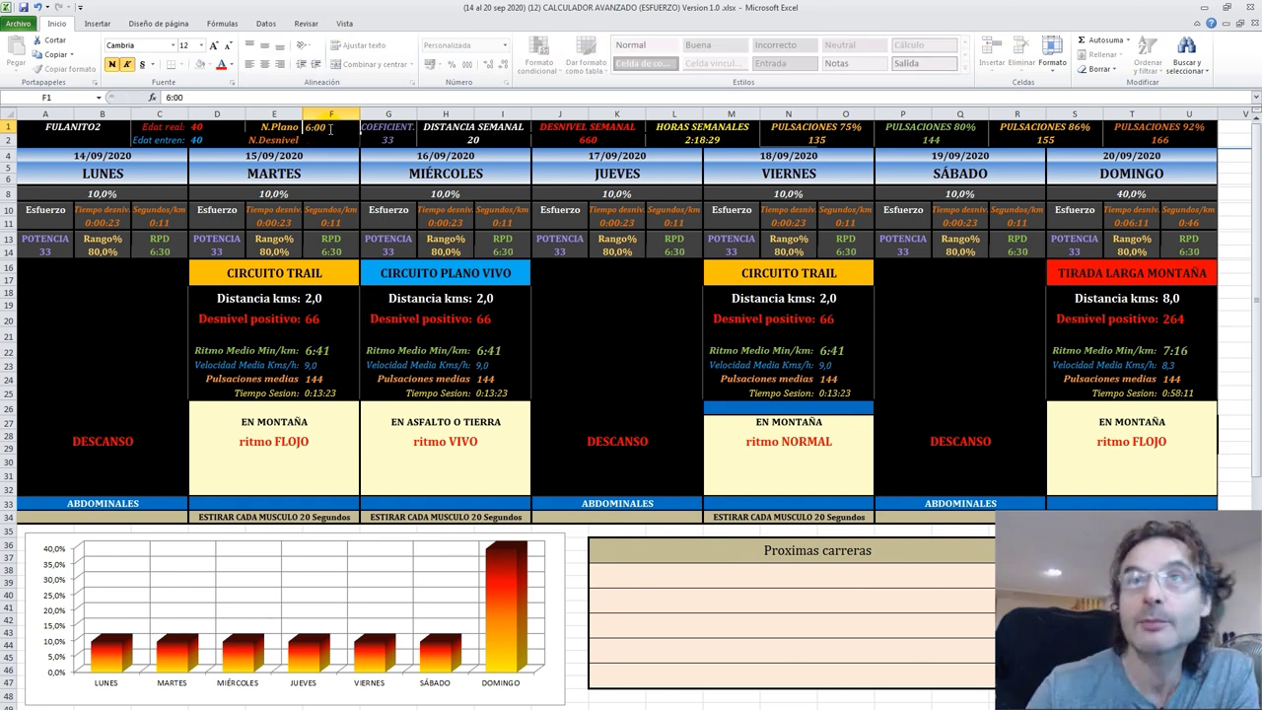
key(Return)
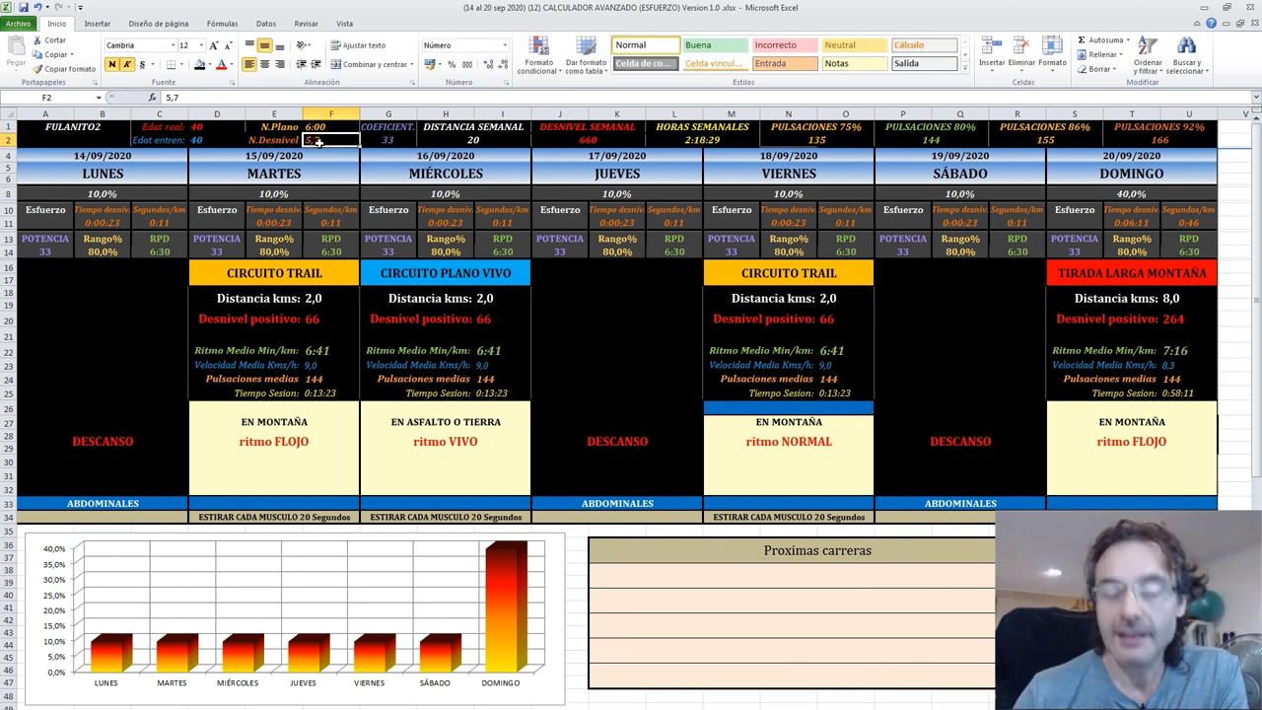
text(4,)
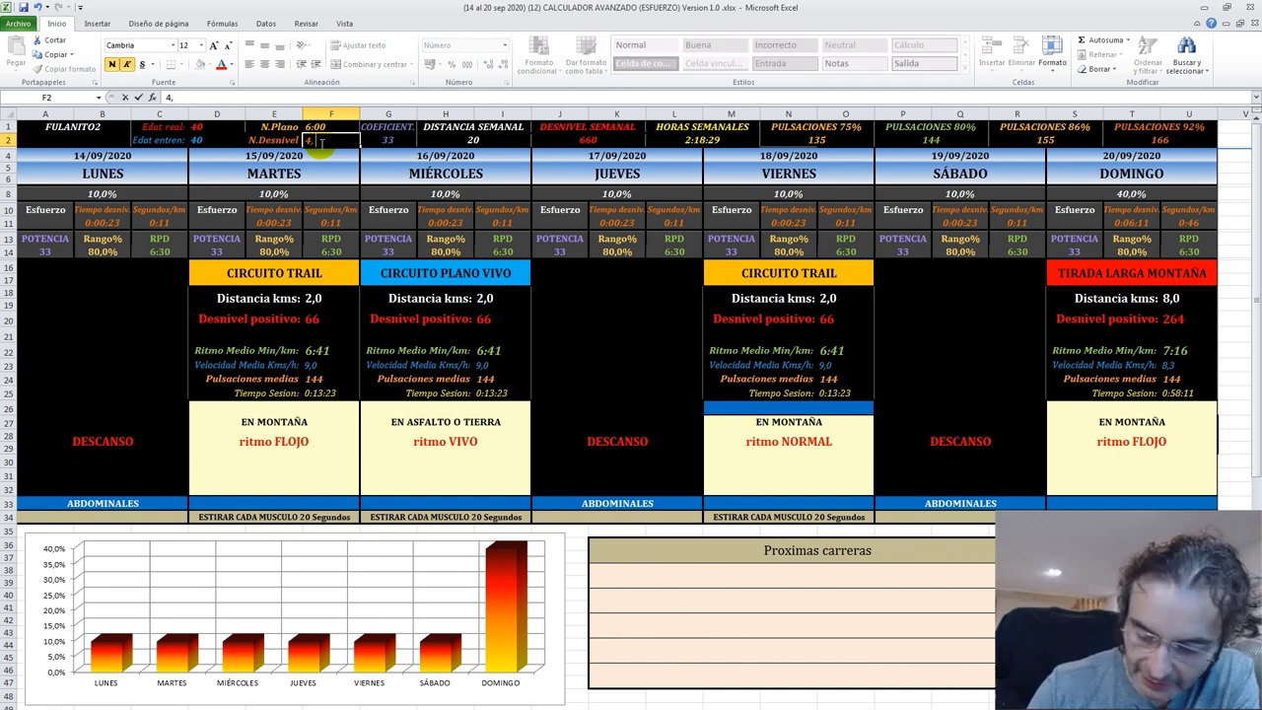
text(5)
key(Return)
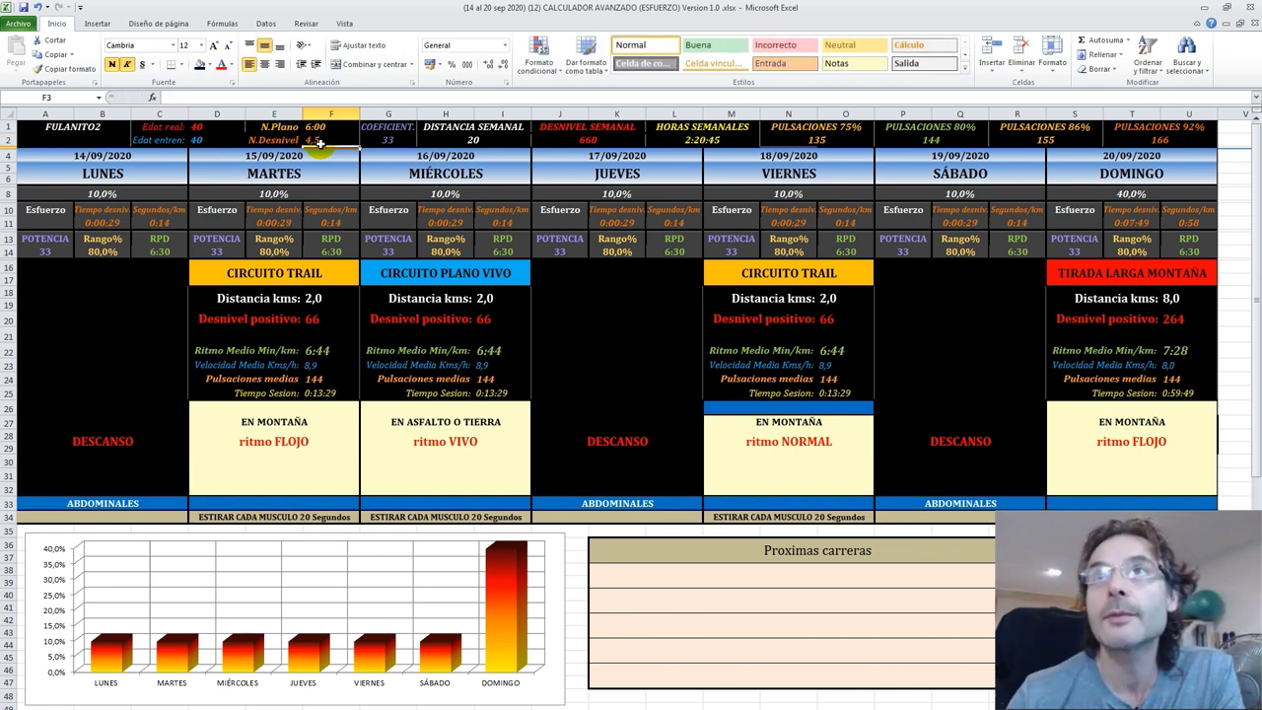
Step: Set the weekly distance (DISTANCIA SEMANAL) to 30 and Tuesday's POTENCIA to 40
click(474, 141)
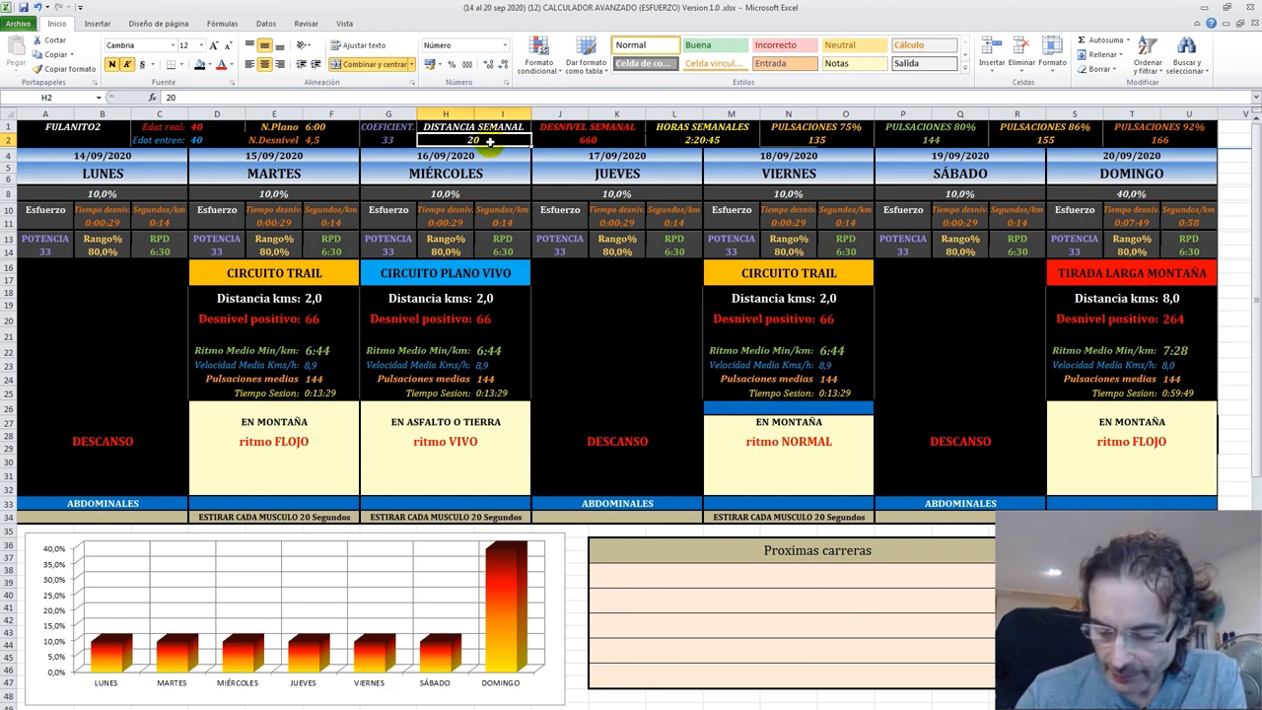
text(30)
key(Return)
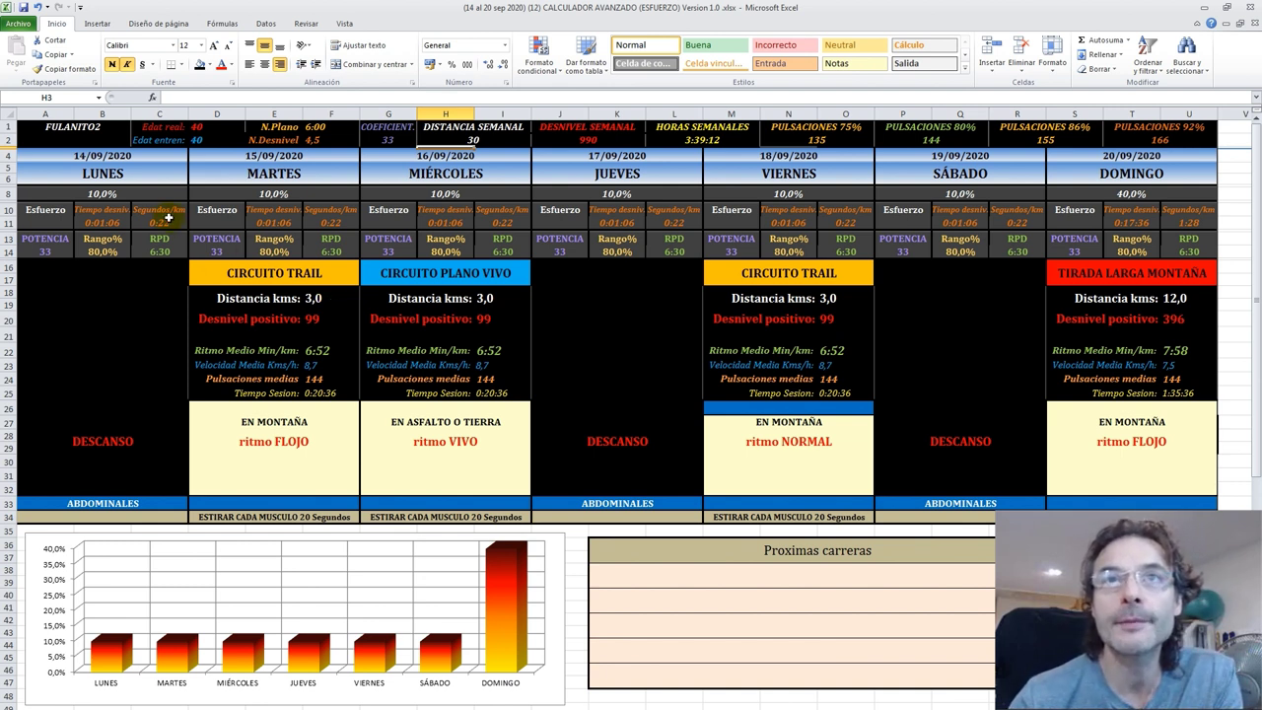
click(215, 252)
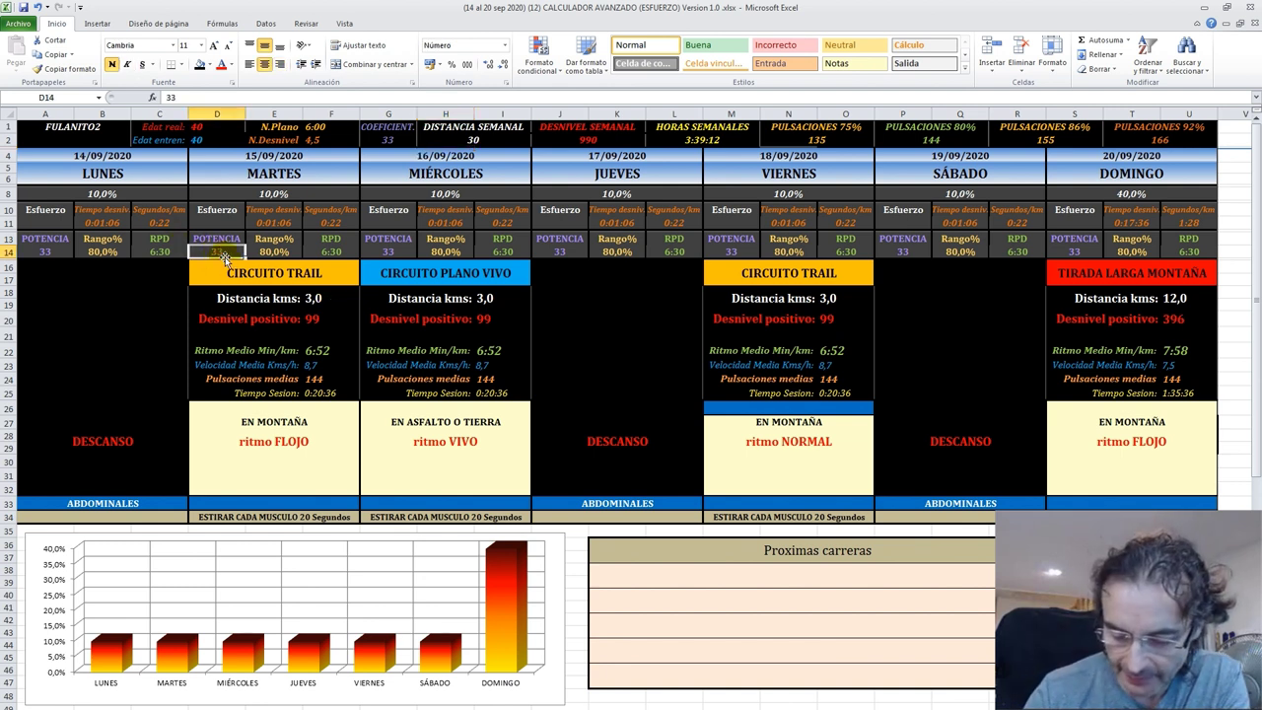
text(40)
key(Return)
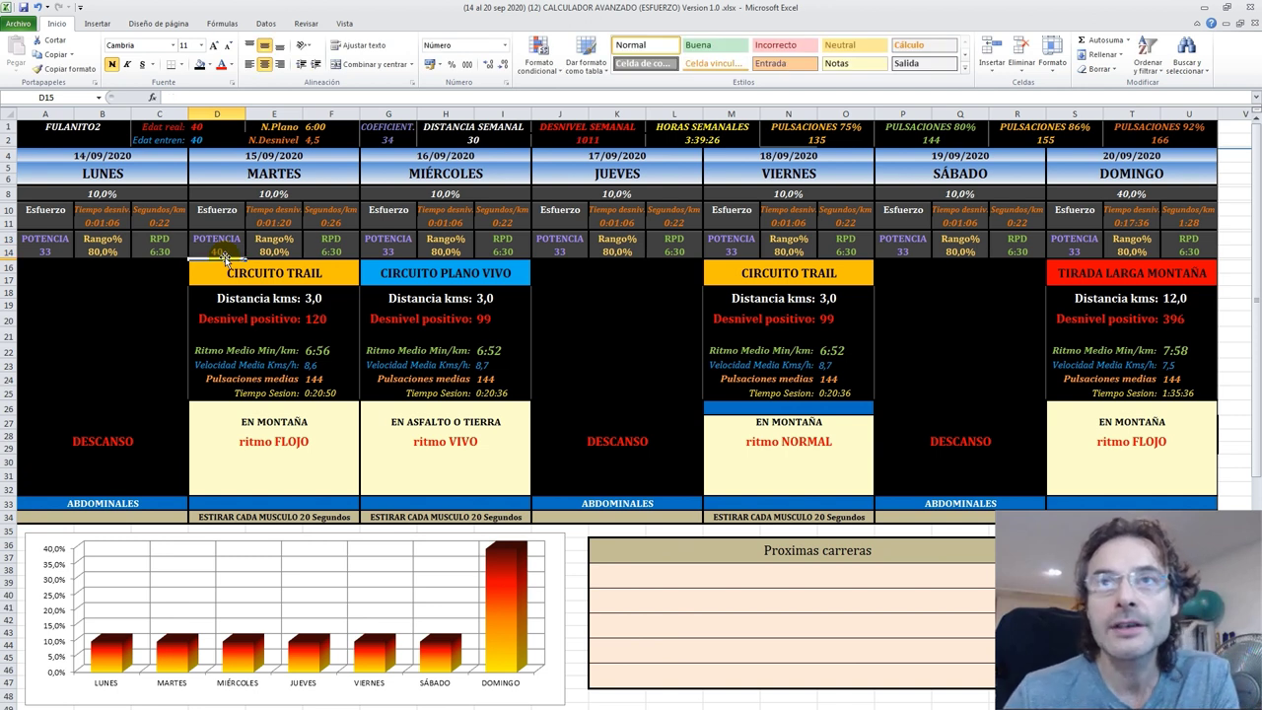
Step: Set the weekly load percentage of the Monday and Thursday rest days to 0%
click(282, 196)
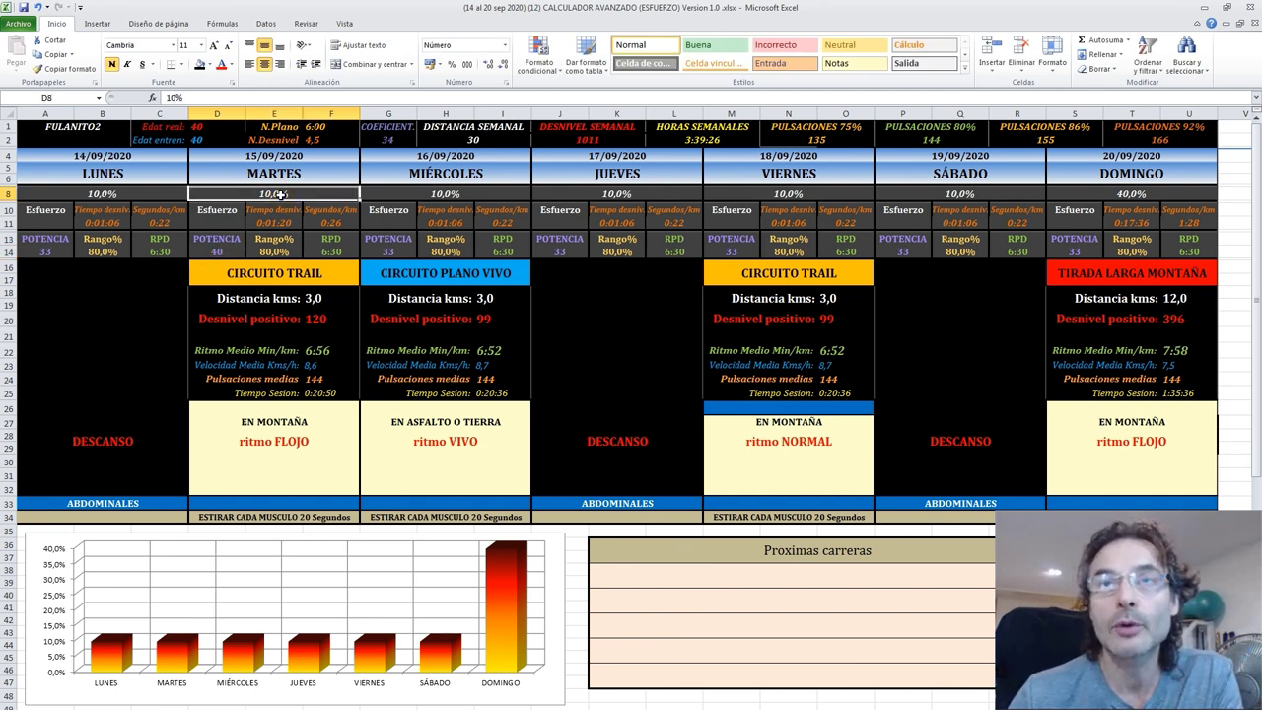
click(103, 194)
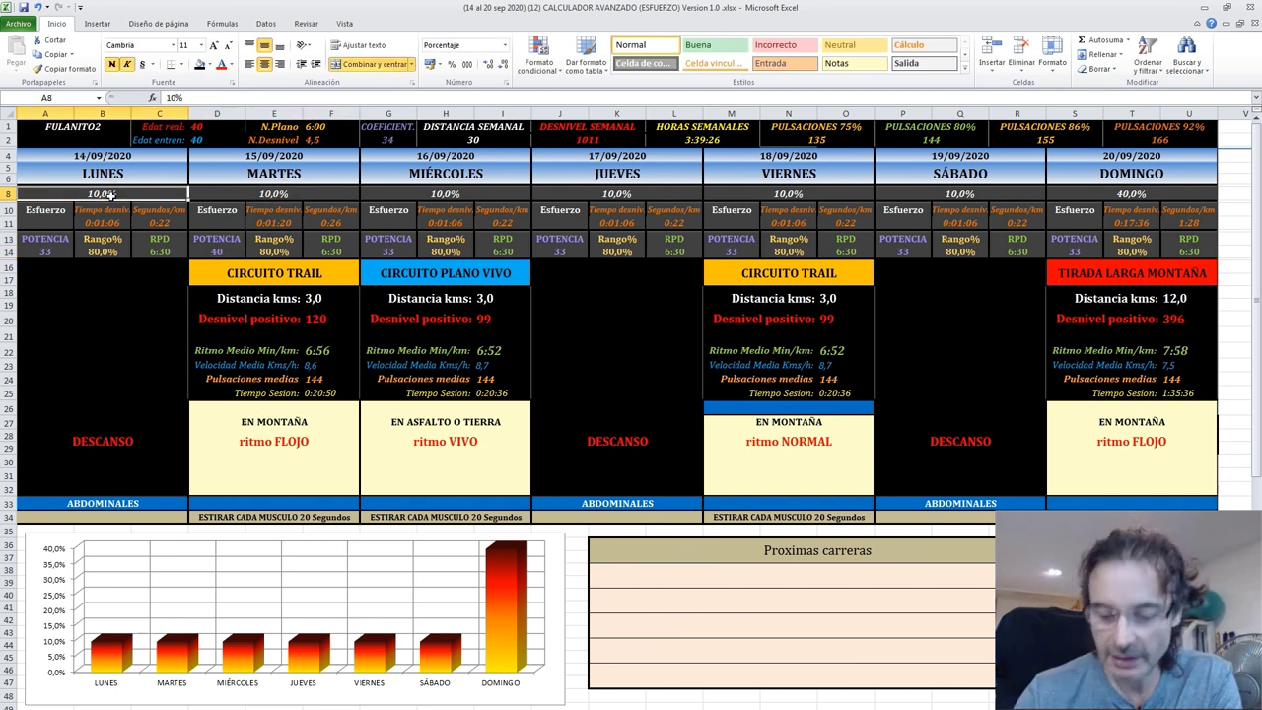
text(0)
key(Return)
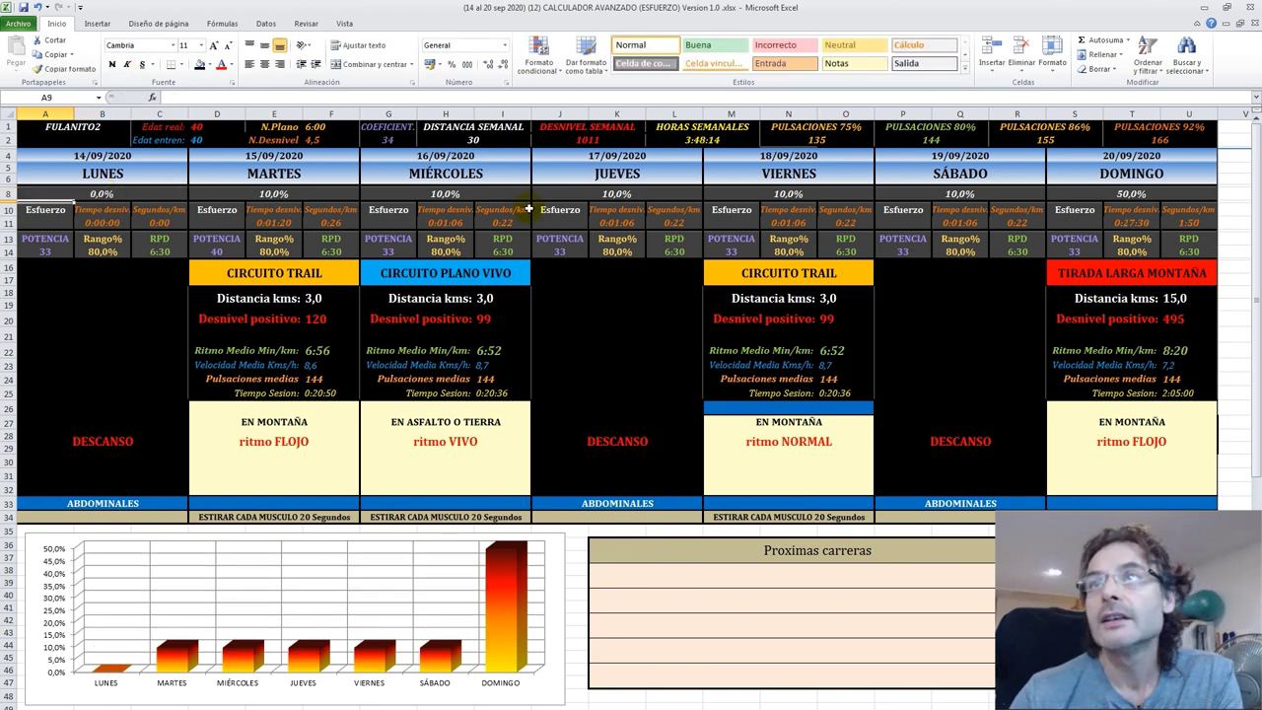
click(607, 196)
text(0)
key(Return)
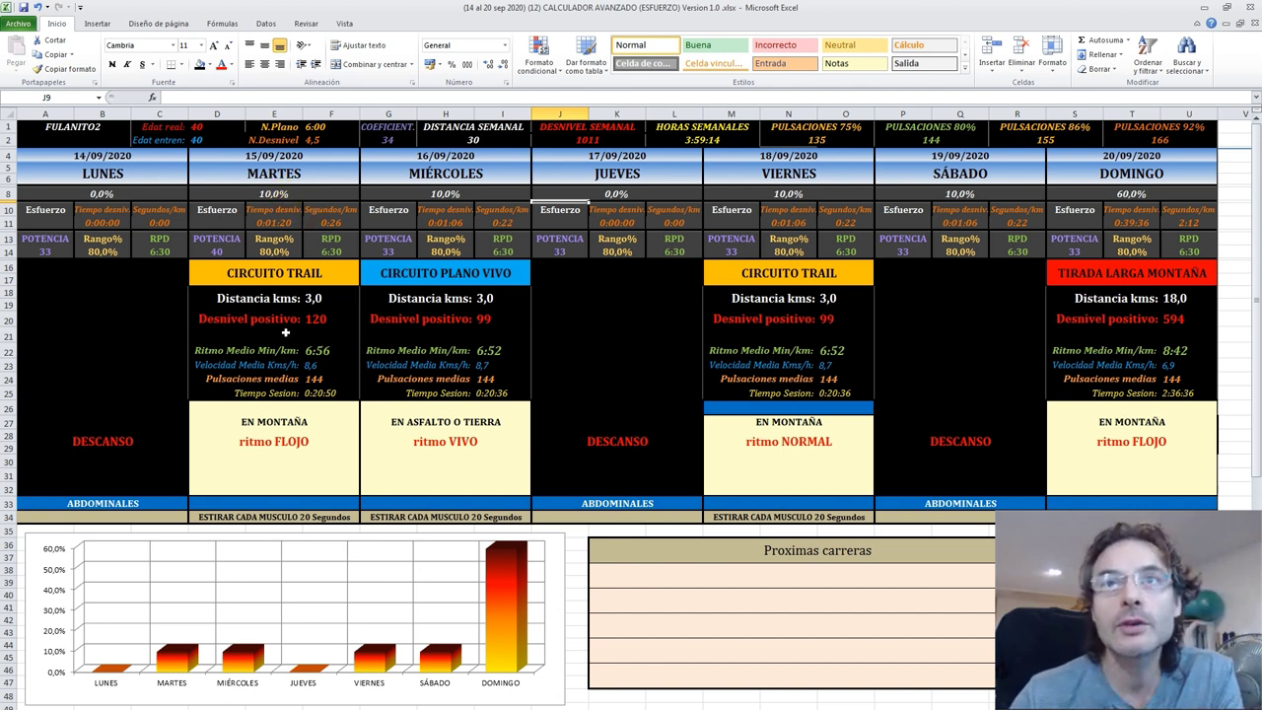
Step: Set Tuesday's weekly load percentage to 30%
click(287, 195)
text(30)
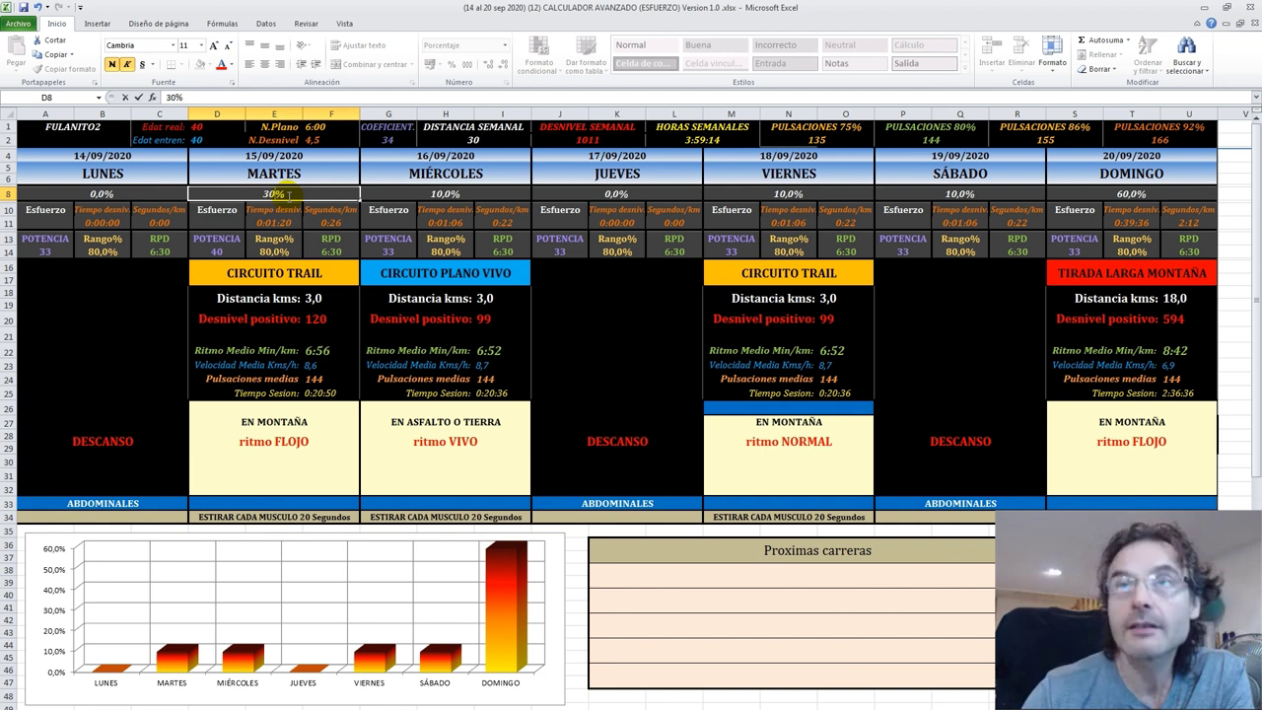
key(Return)
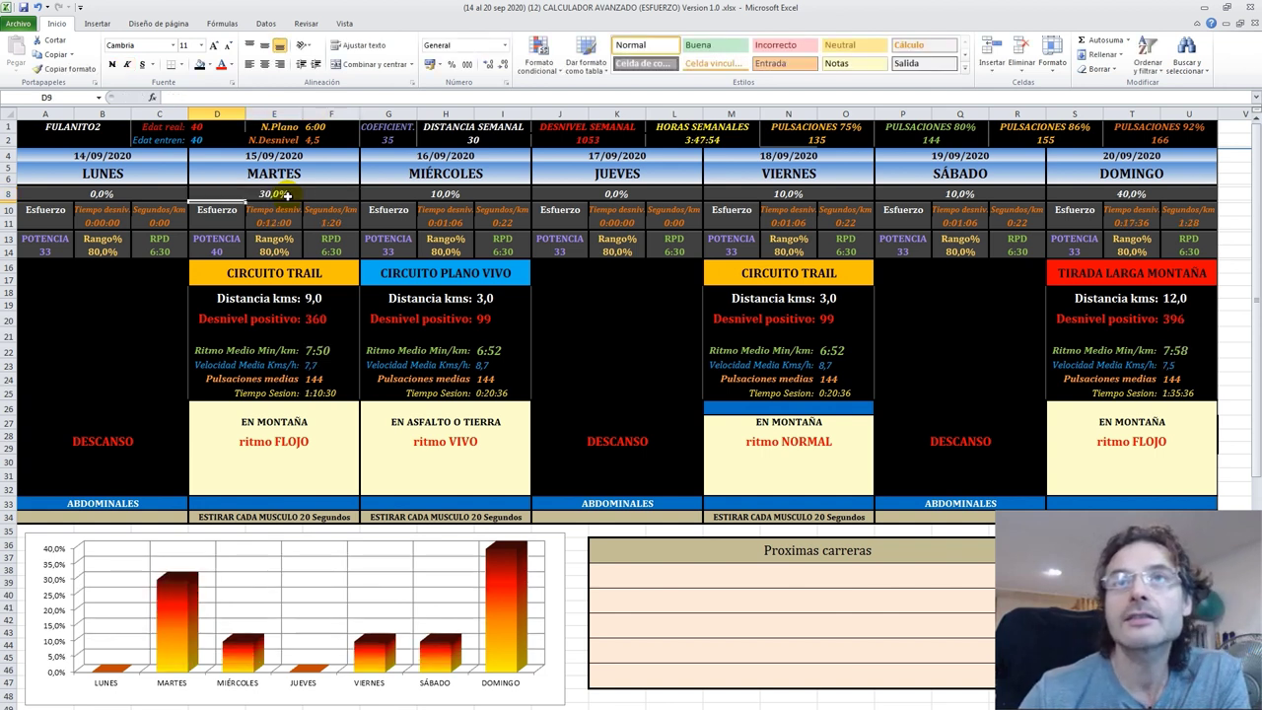
Step: Examine how Tuesday's distance and positive elevation formulas depend on the weekly distance, the day's percentage and its POTENCIA
click(321, 320)
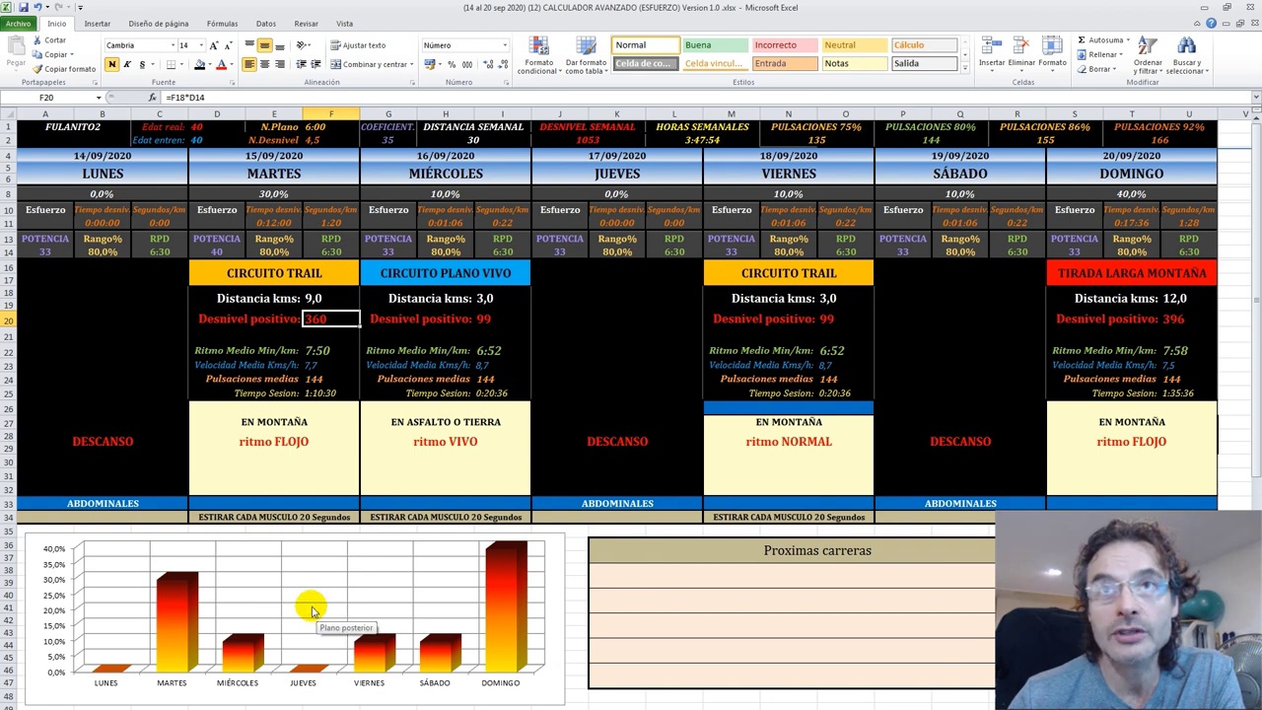
click(292, 194)
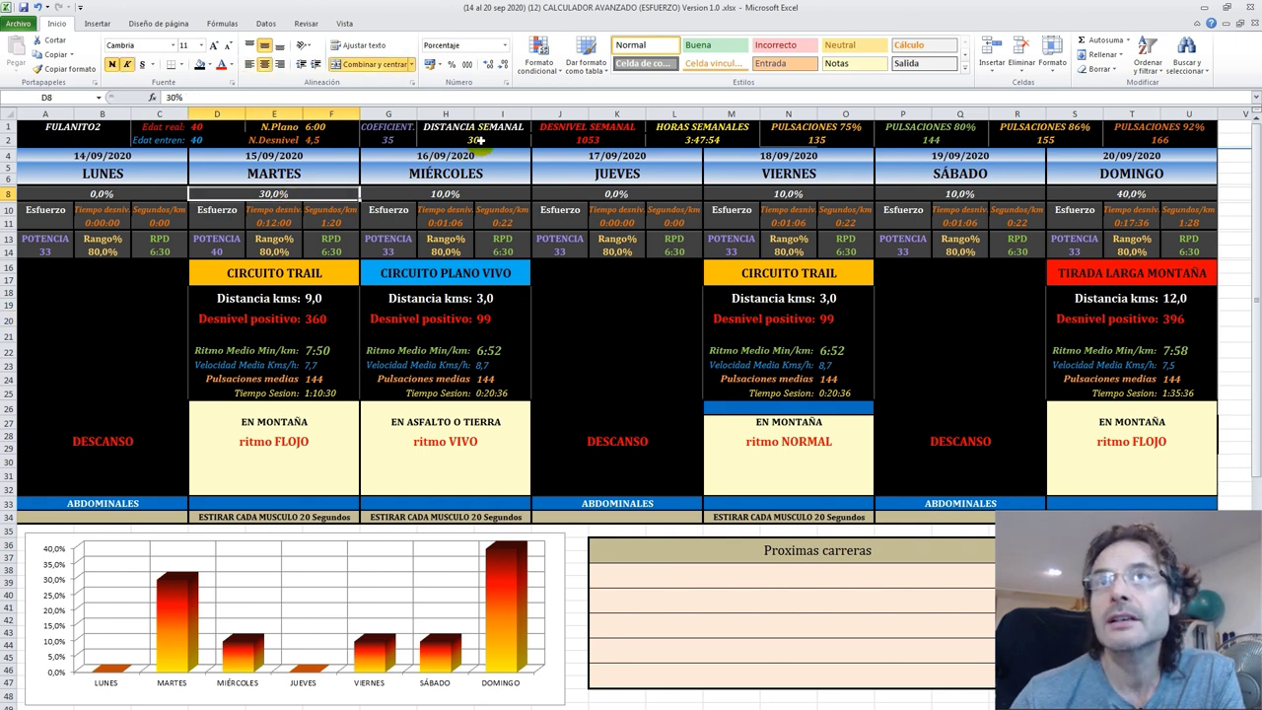
click(313, 298)
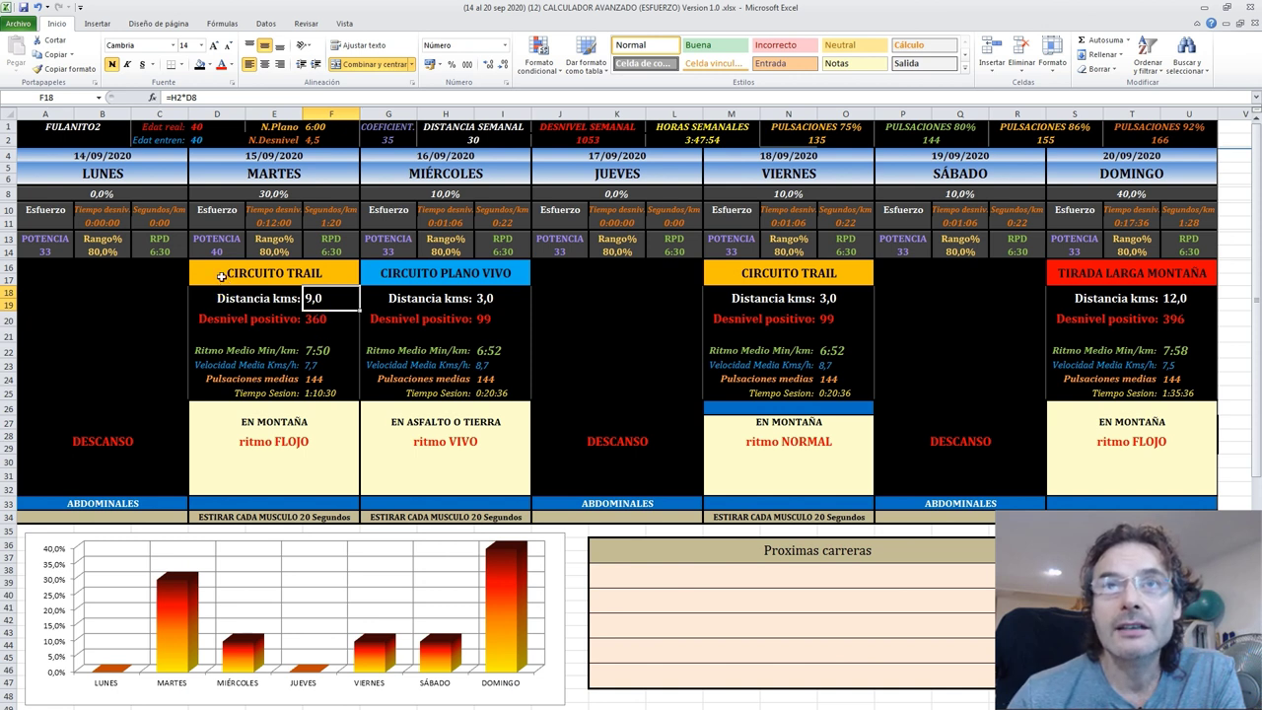
click(324, 319)
click(327, 298)
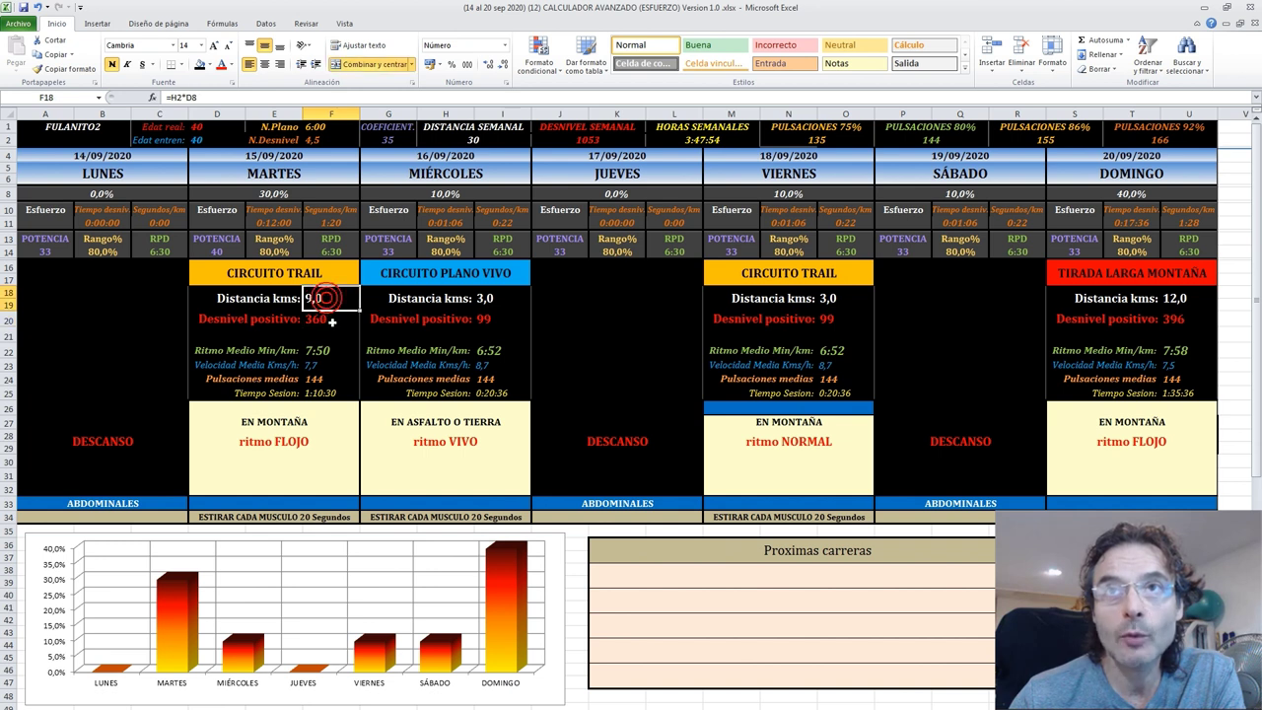
click(329, 319)
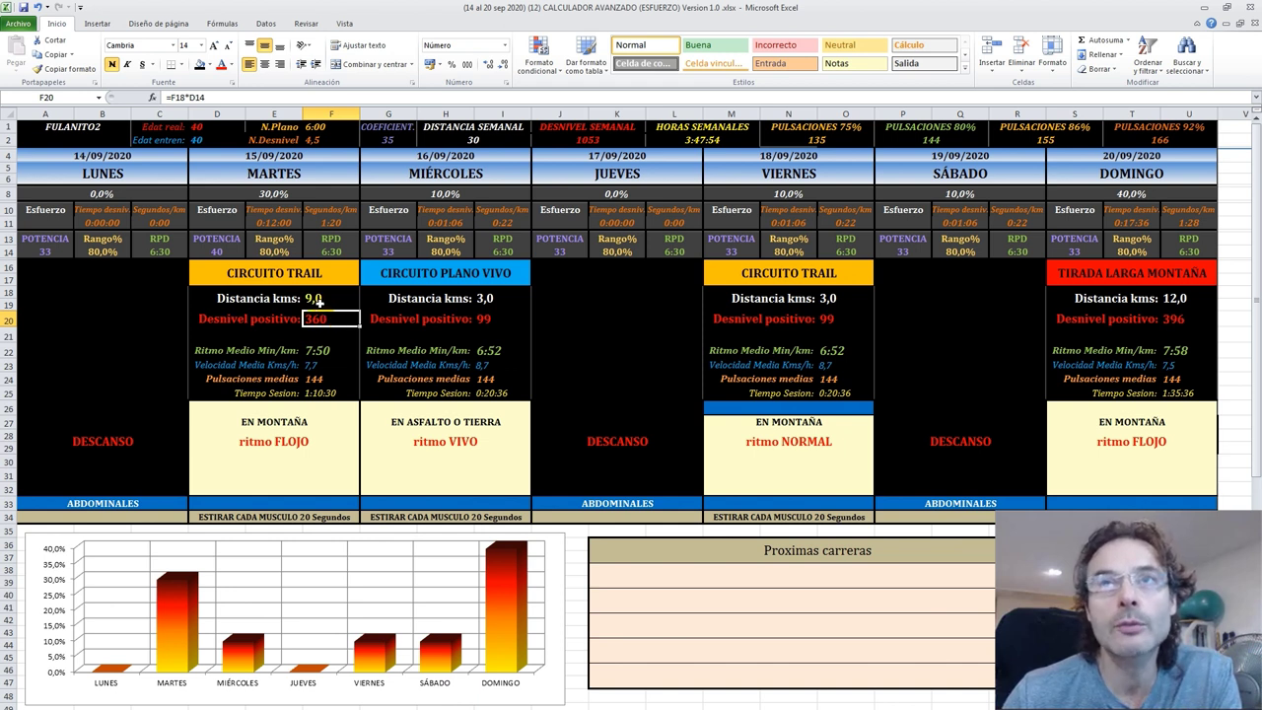
click(315, 299)
click(324, 321)
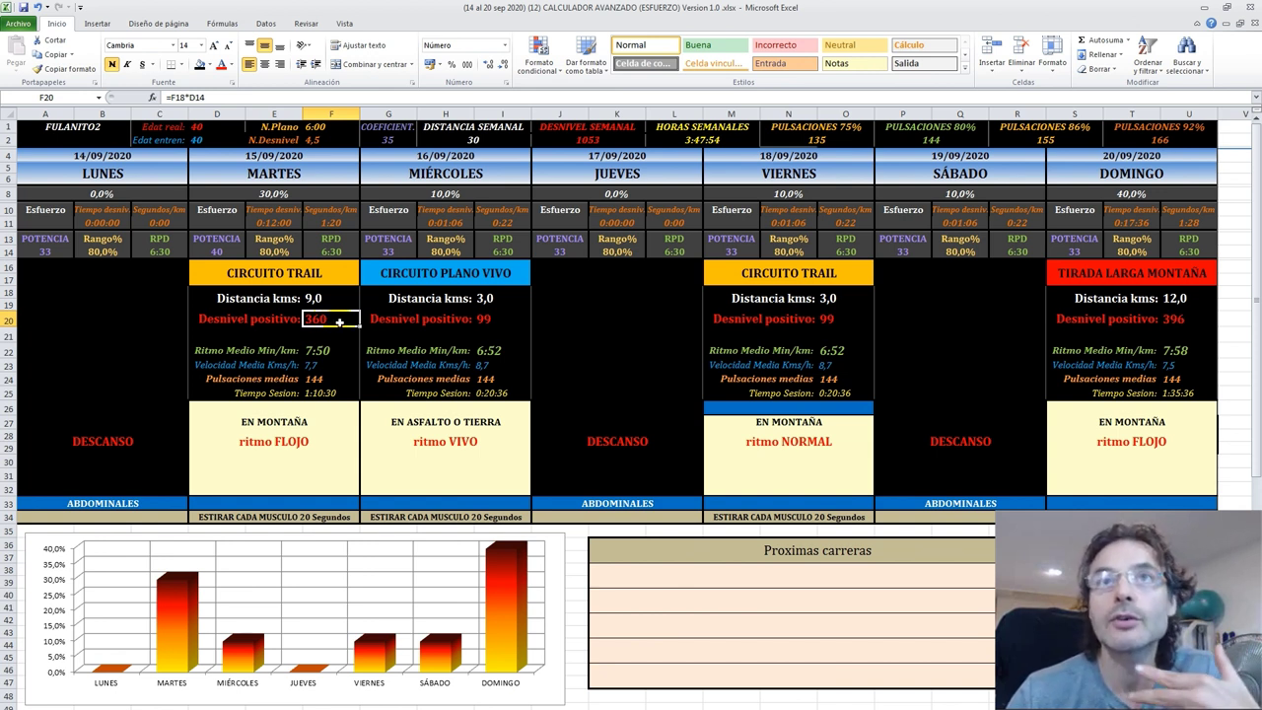
click(225, 252)
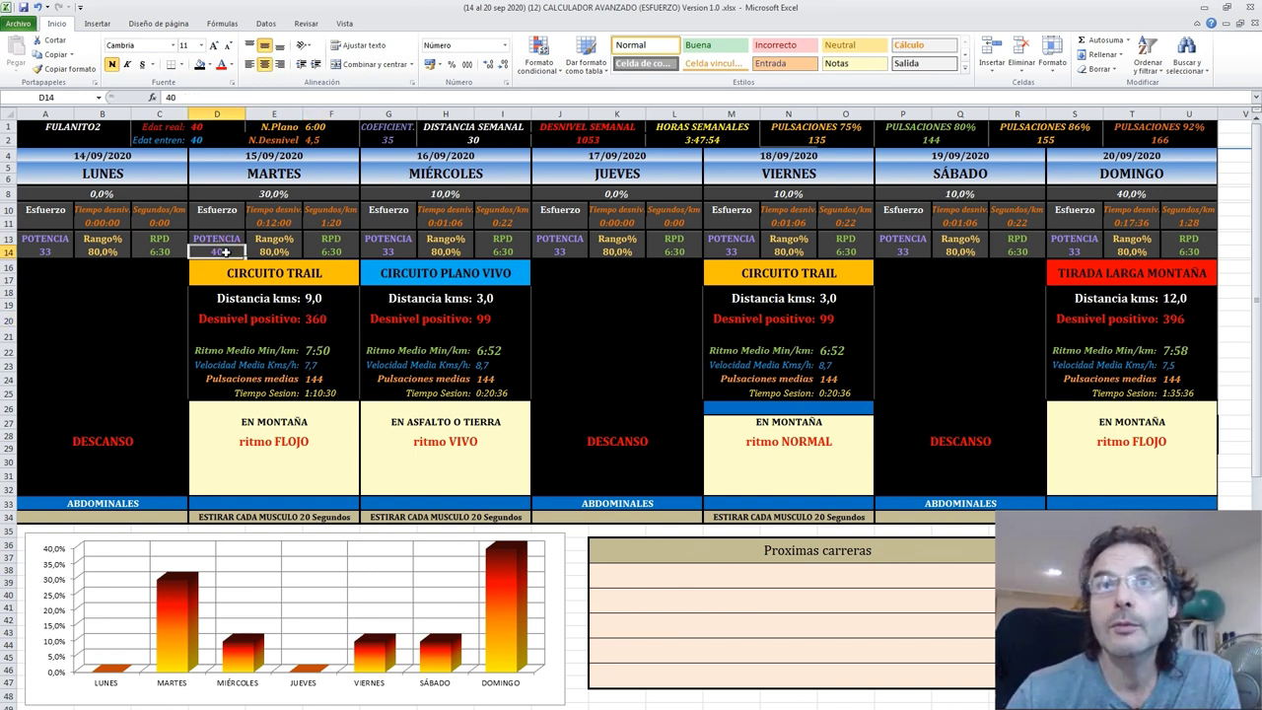
click(322, 298)
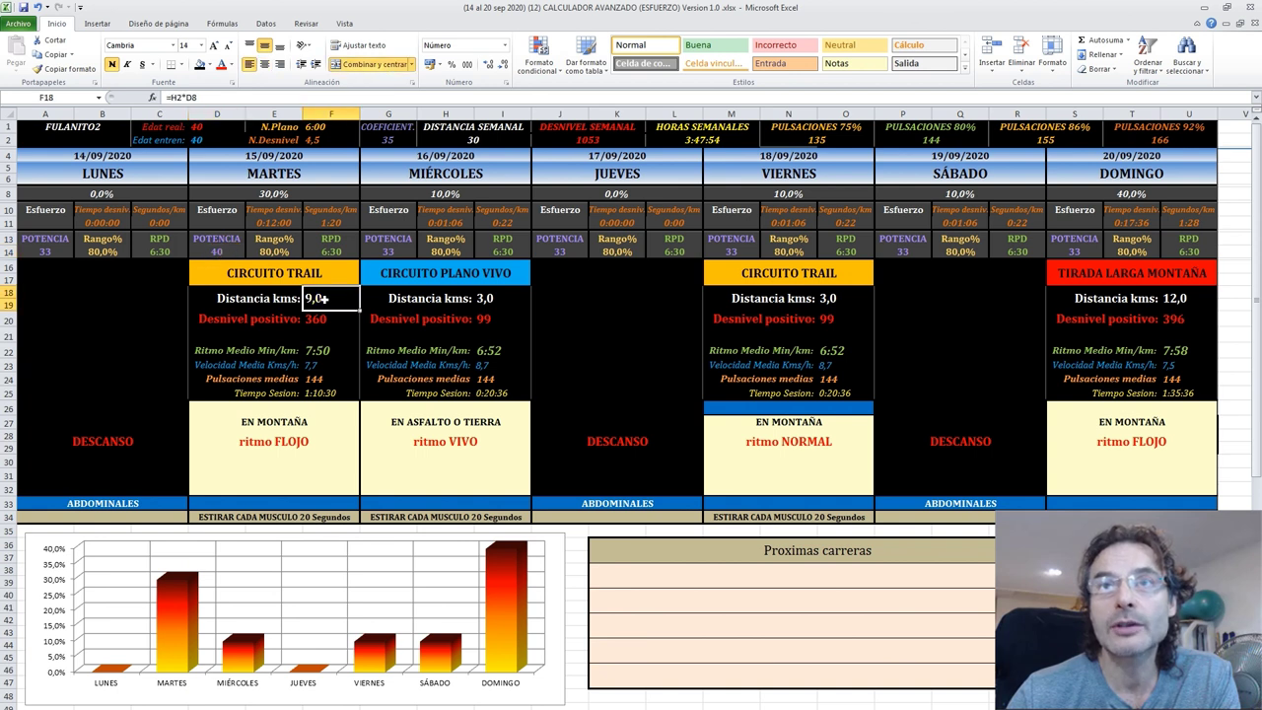
click(326, 318)
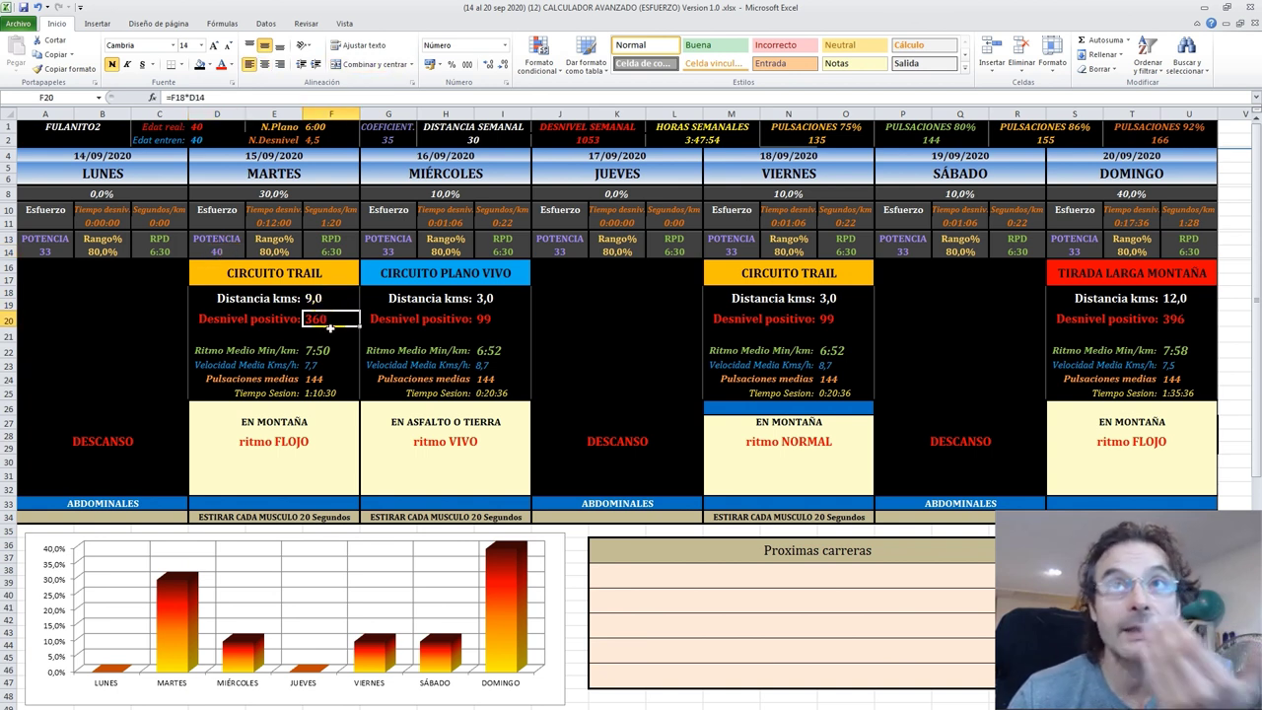
Step: Set Tuesday's weekly load percentage to 60% and its POTENCIA to 30
click(289, 194)
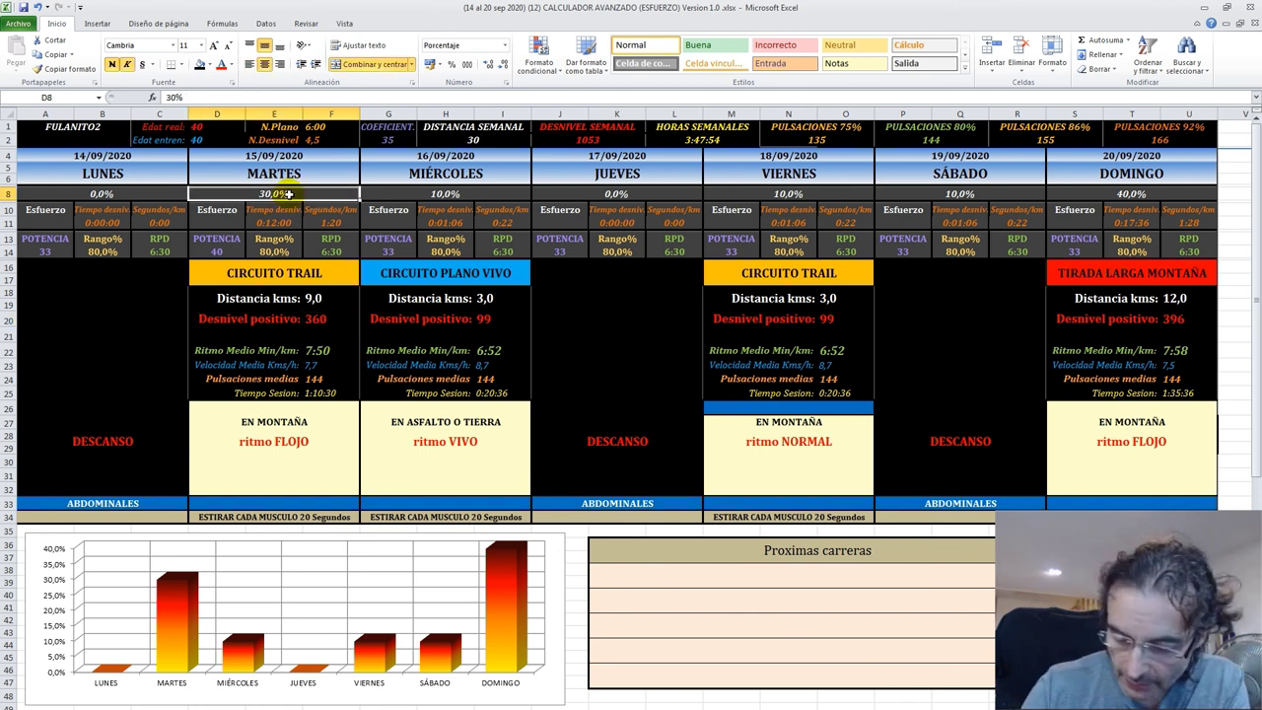
text(60)
key(Return)
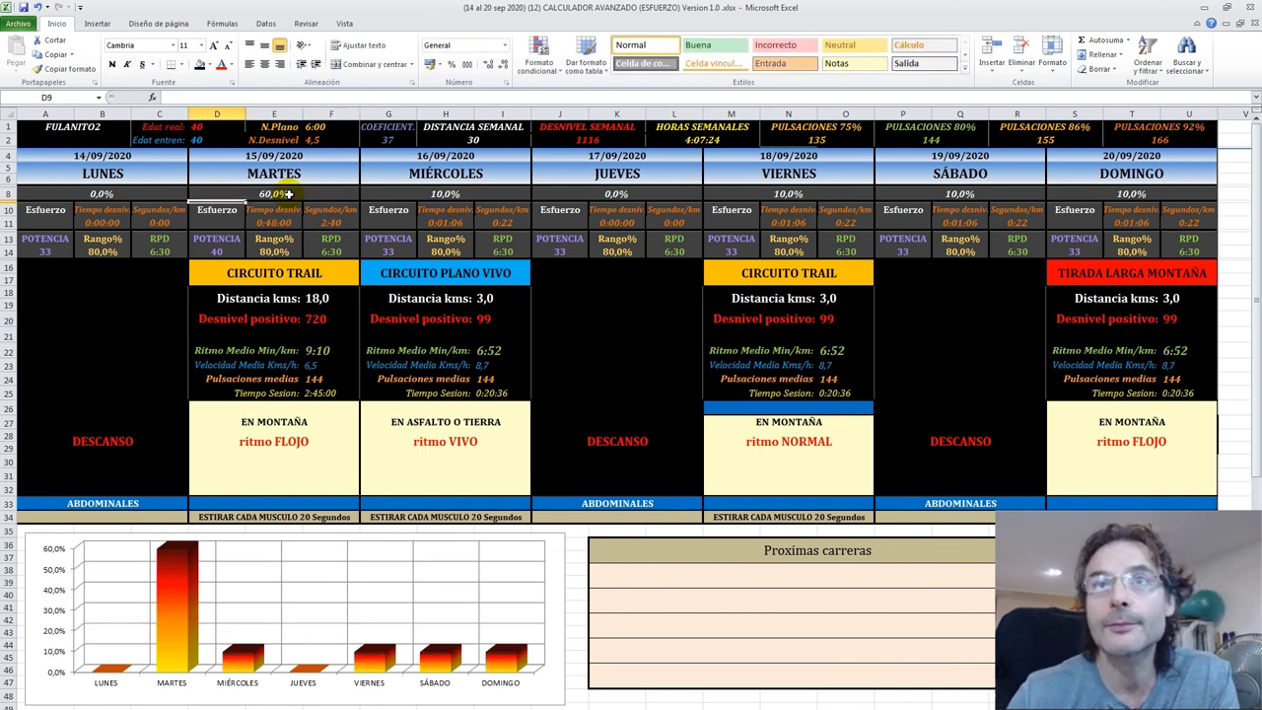
click(317, 321)
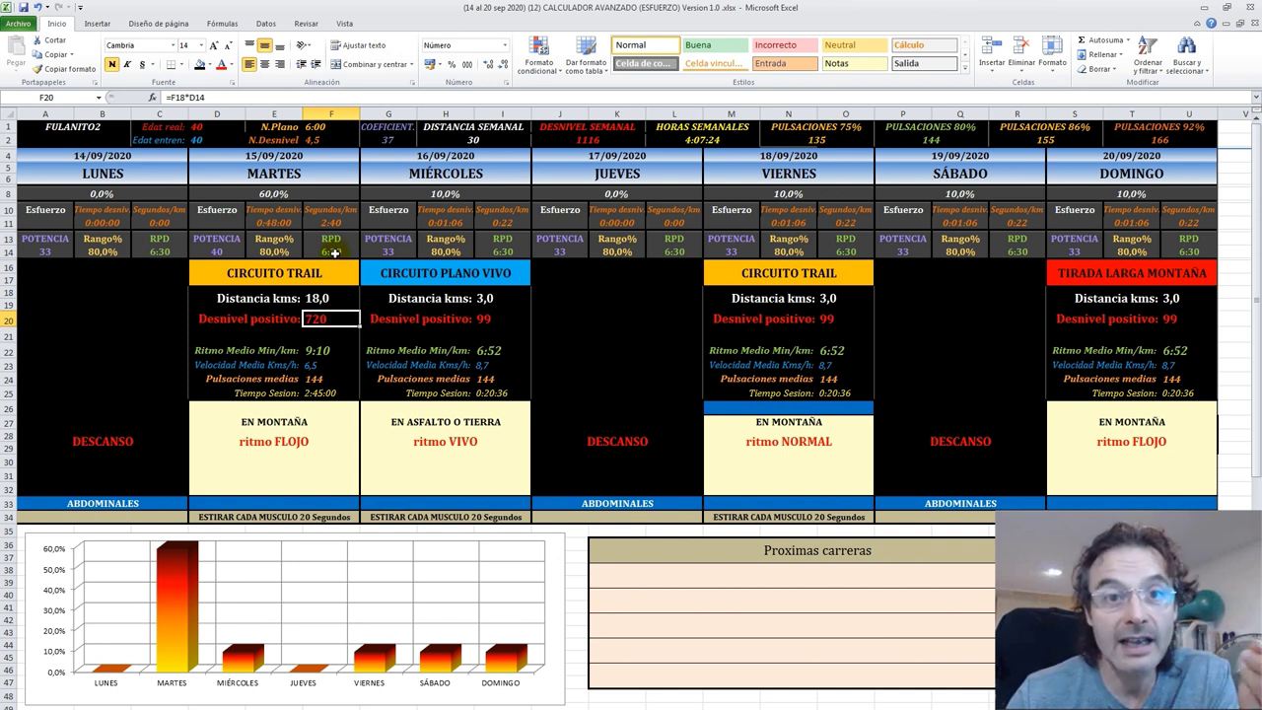
click(225, 253)
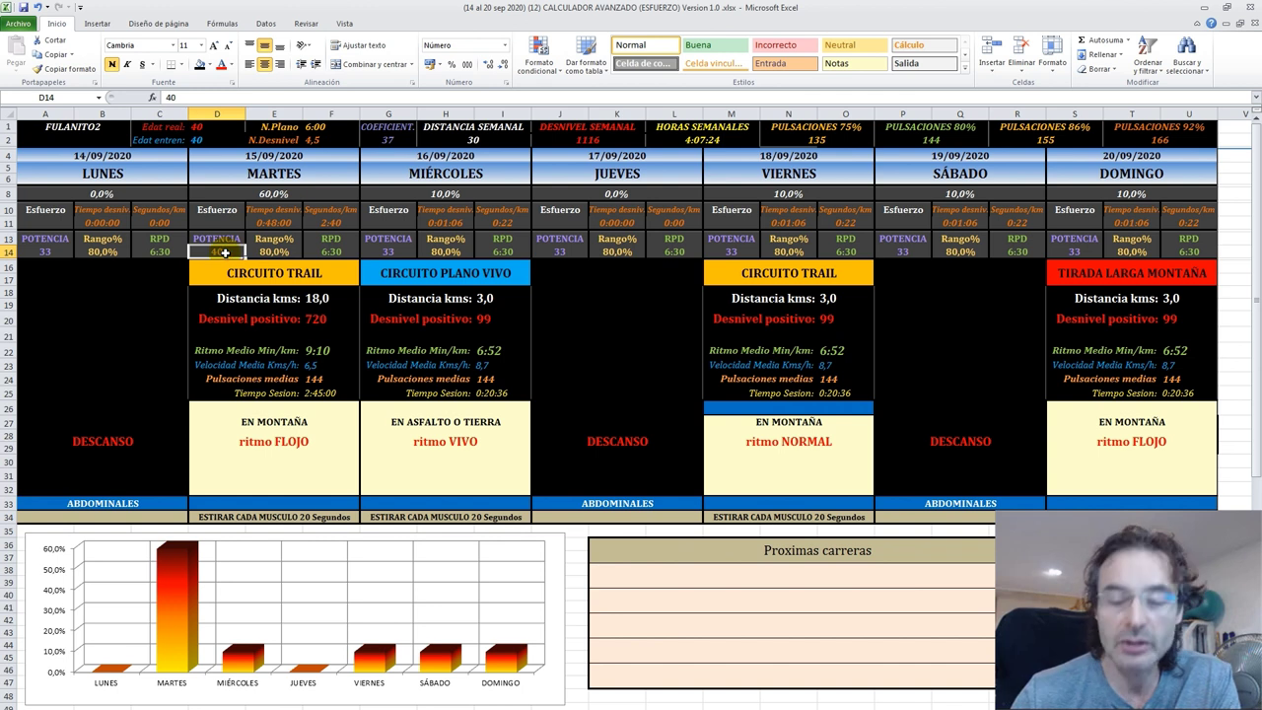
text(30)
key(Return)
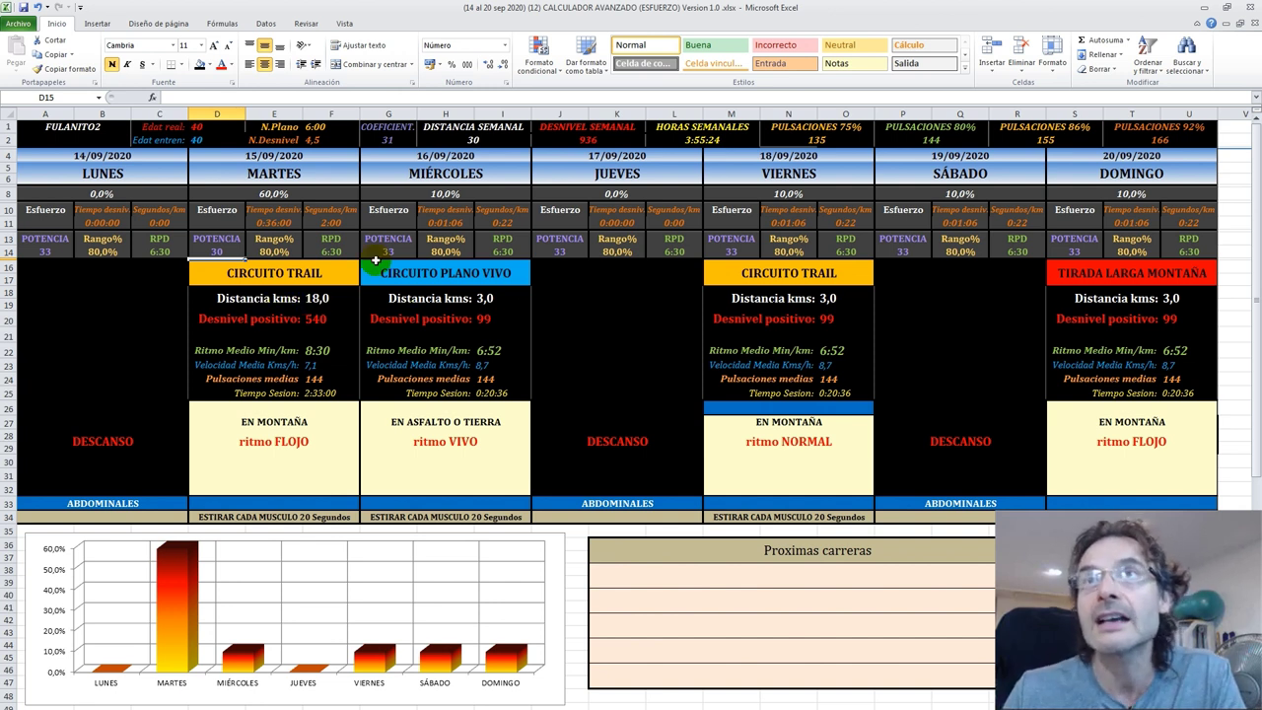
Step: Set the weekly distance (DISTANCIA SEMANAL) to 50
click(480, 140)
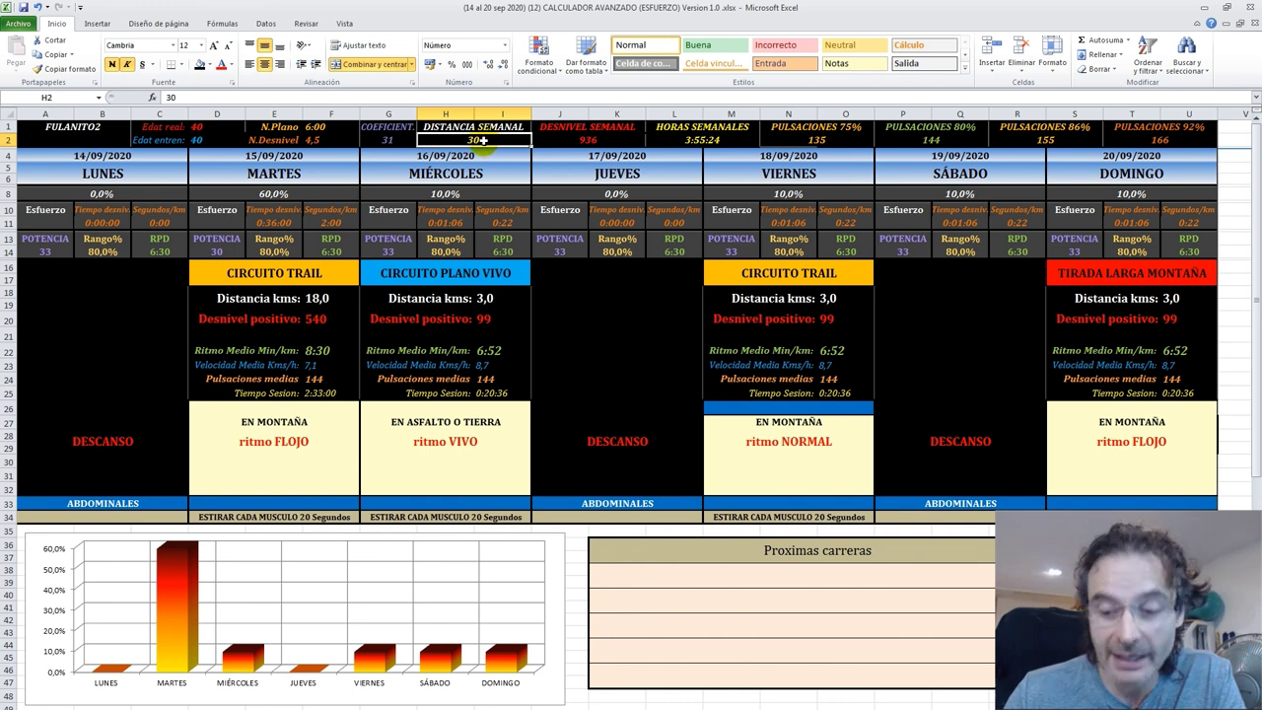
text(50)
key(Return)
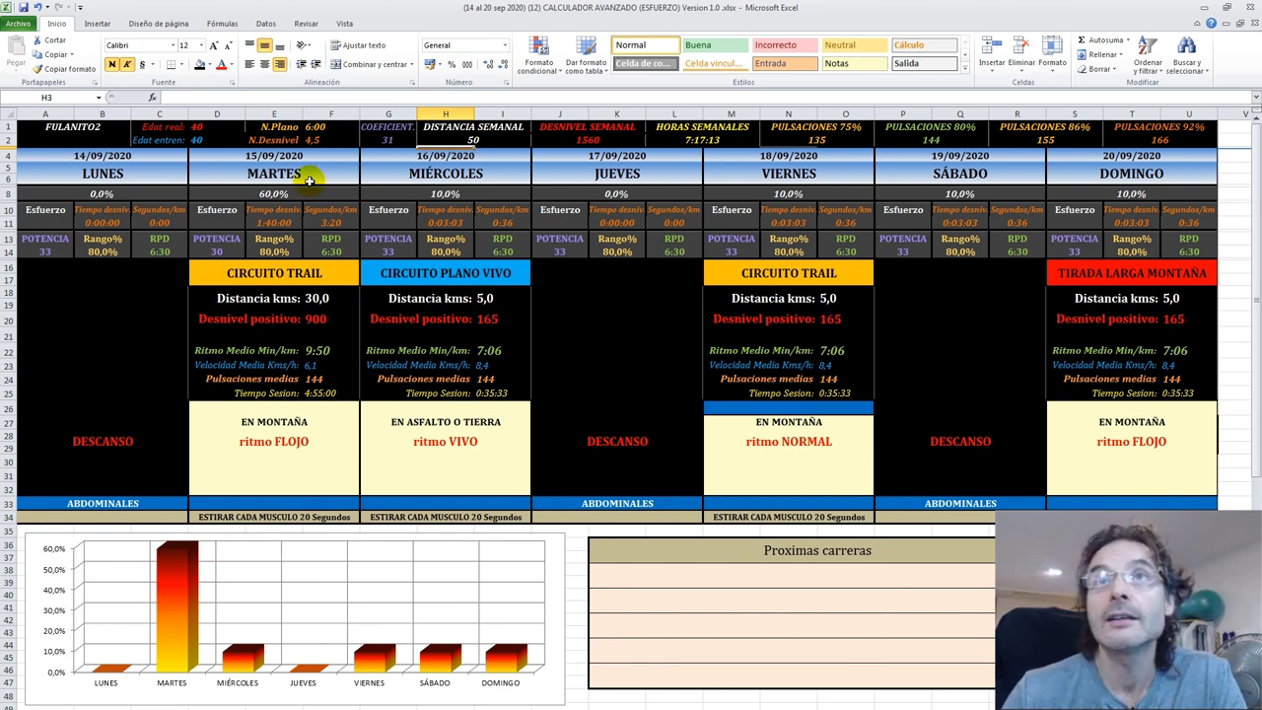
Step: Set the weekly load percentage to 15% for Tuesday (MARTES) and 20% for Wednesday (MIÉRCOLES)
click(285, 196)
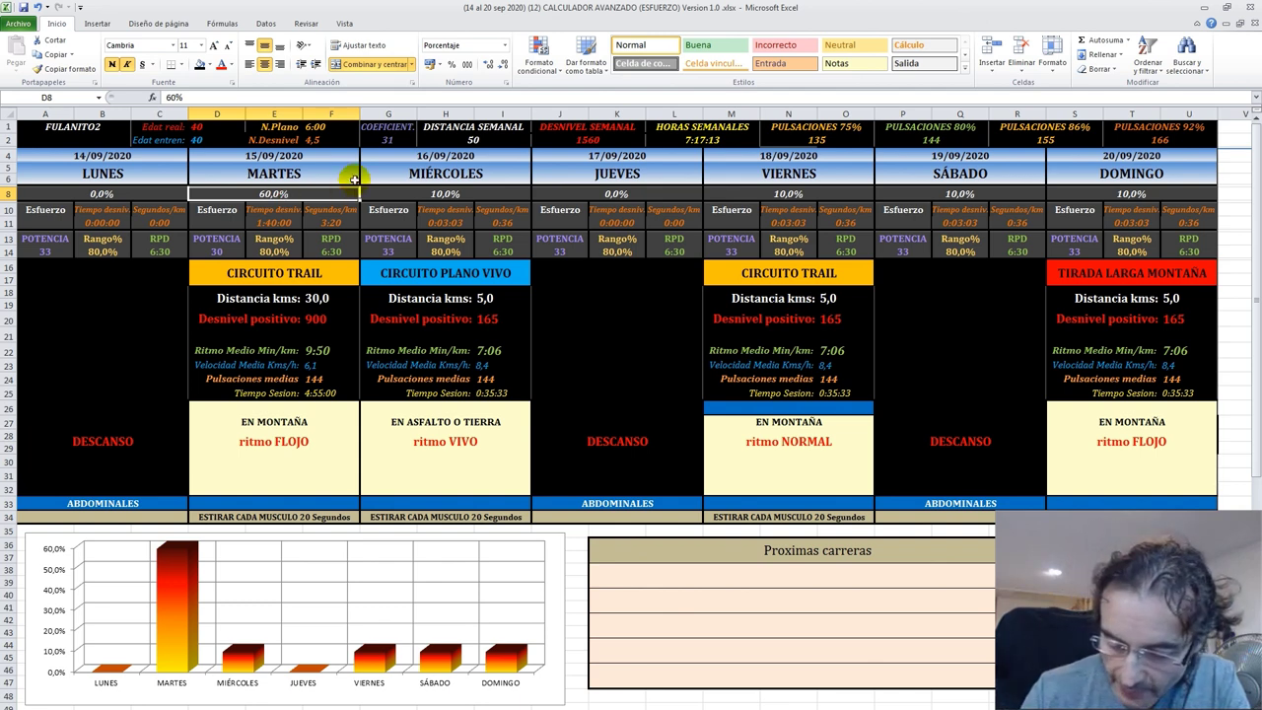
text(15)
key(Return)
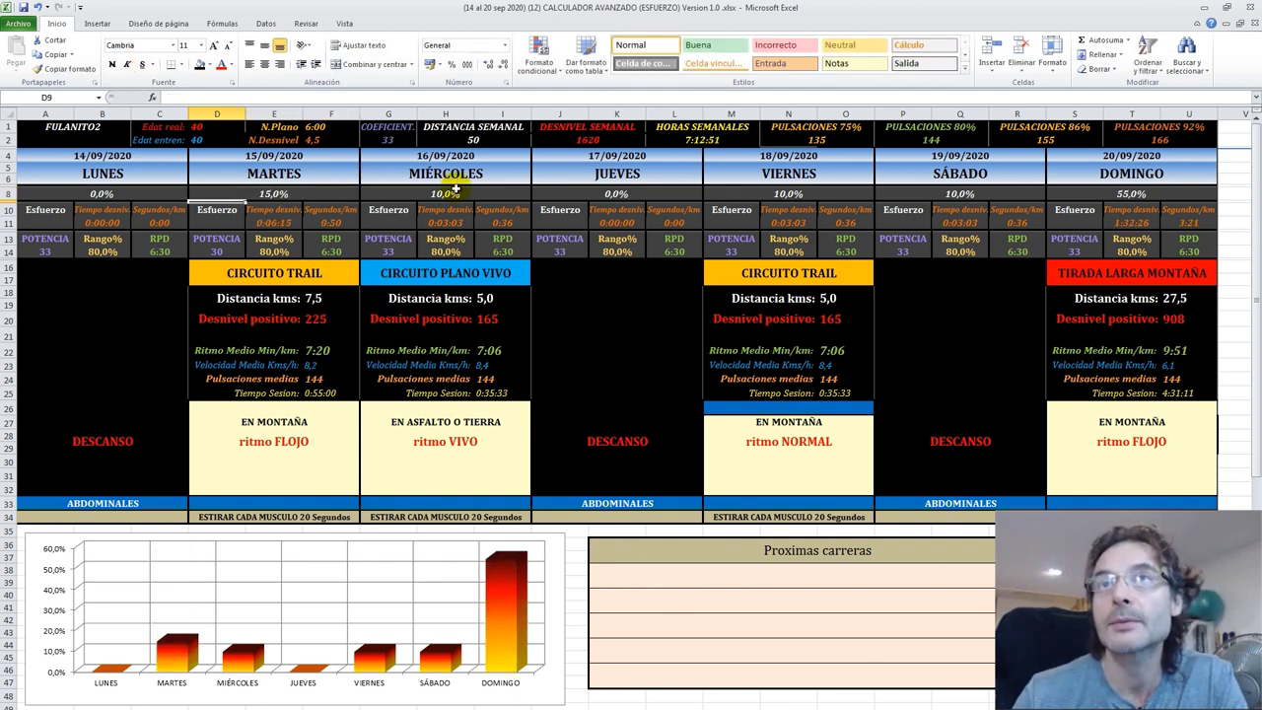
click(455, 192)
text(20)
key(Return)
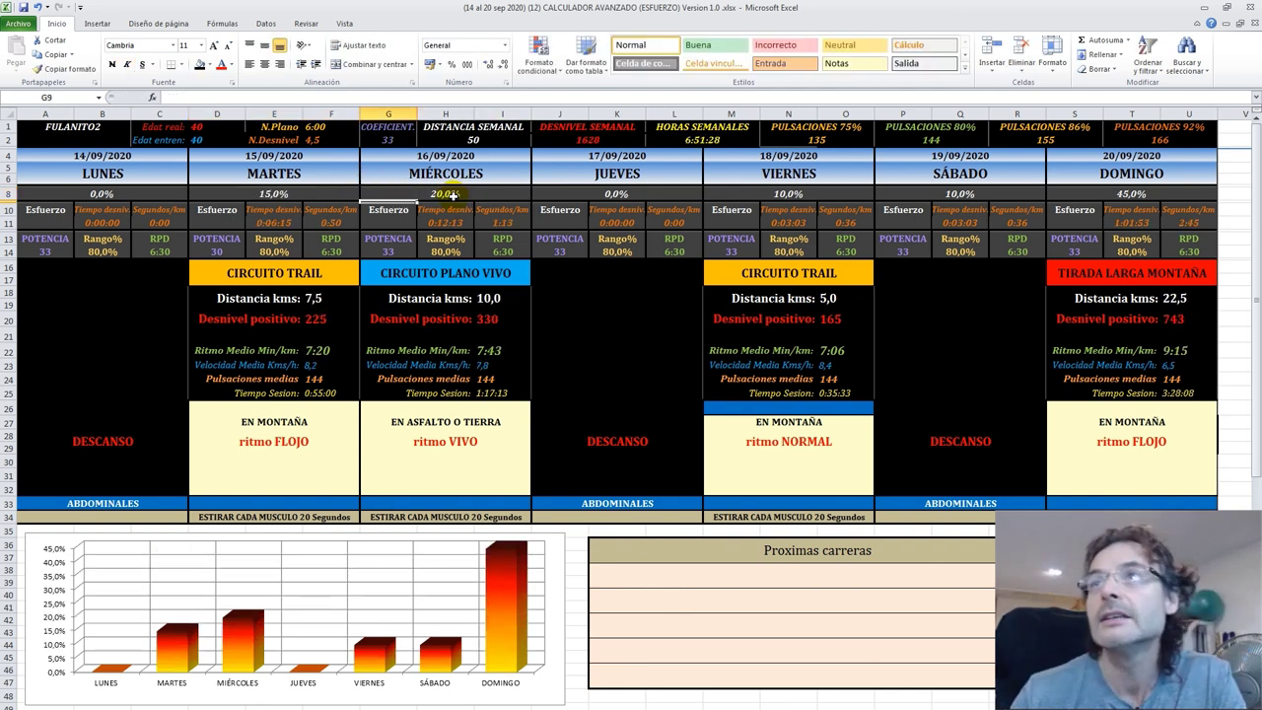
Step: Set the weekly load percentage to 25% for Friday (VIERNES) and 0% for Saturday (SÁBADO)
click(801, 195)
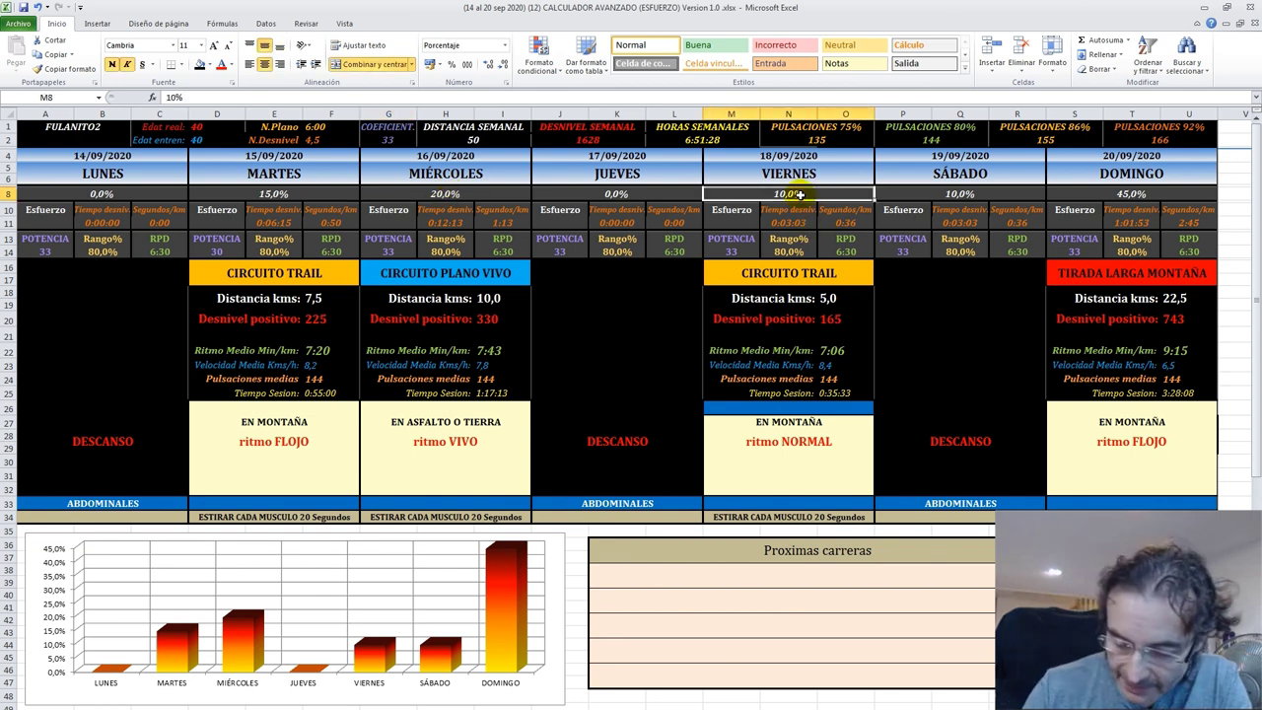
text(25)
key(Return)
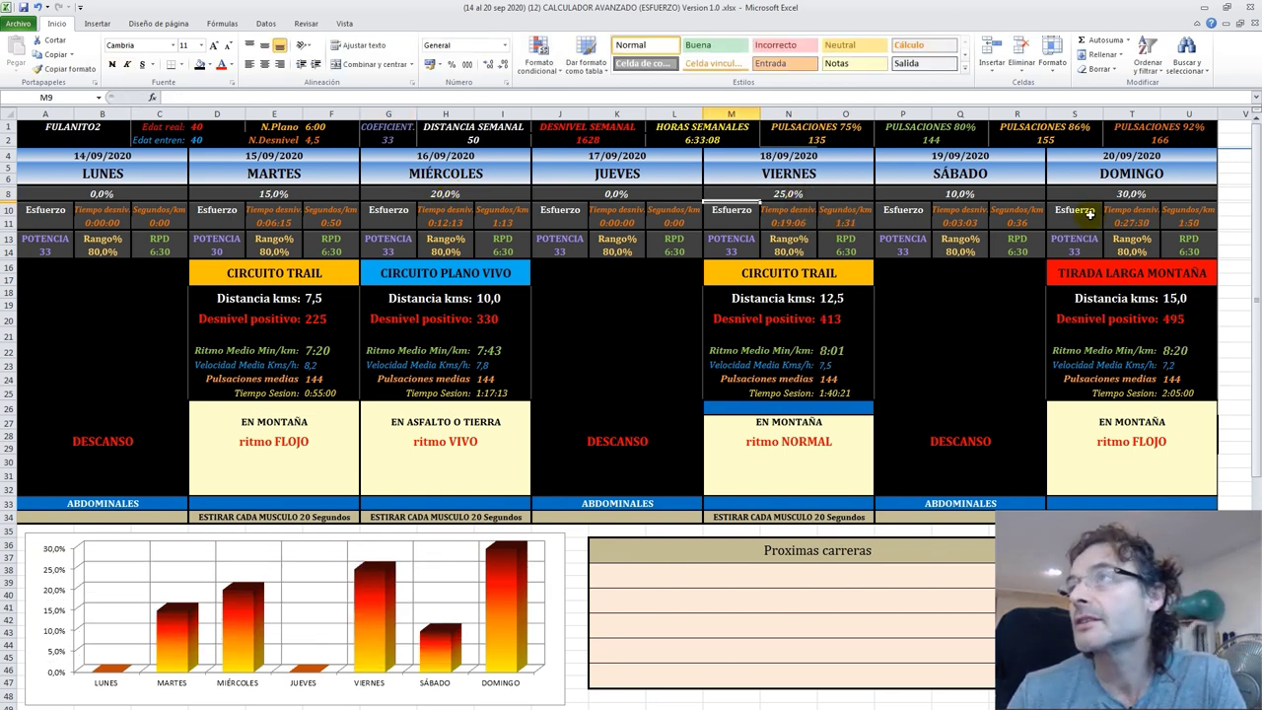
click(962, 195)
text(0)
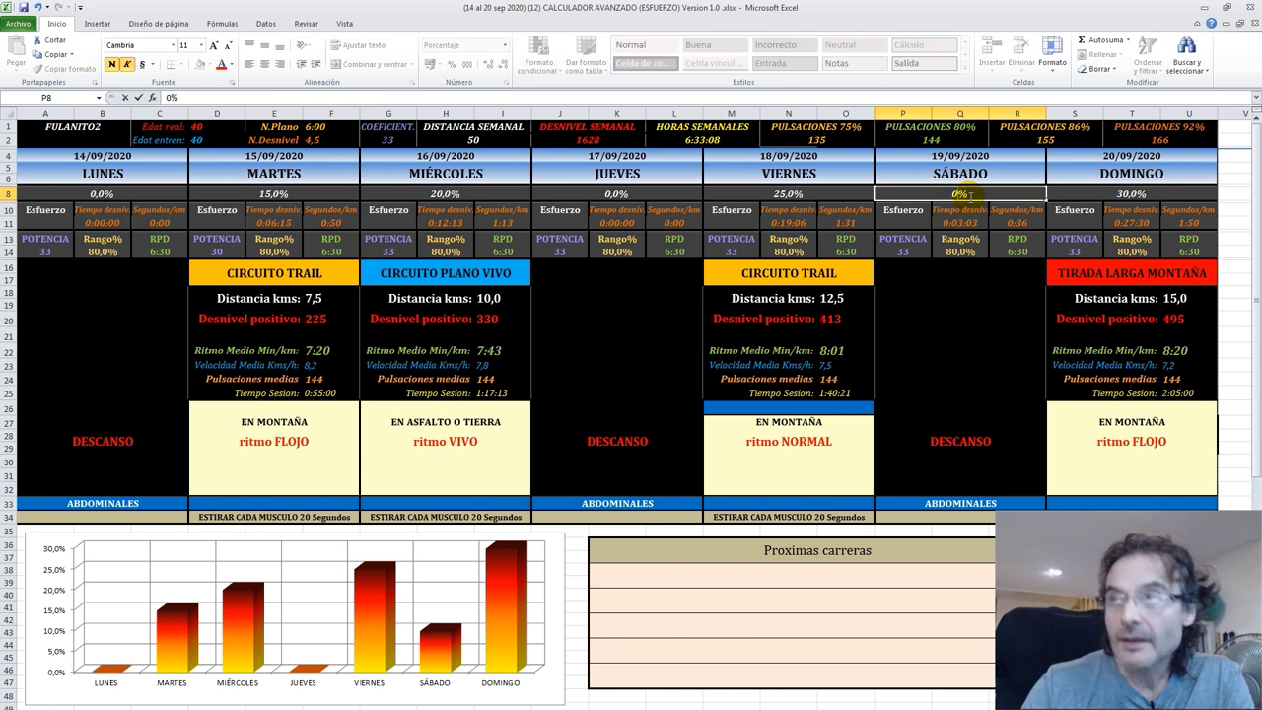
key(Return)
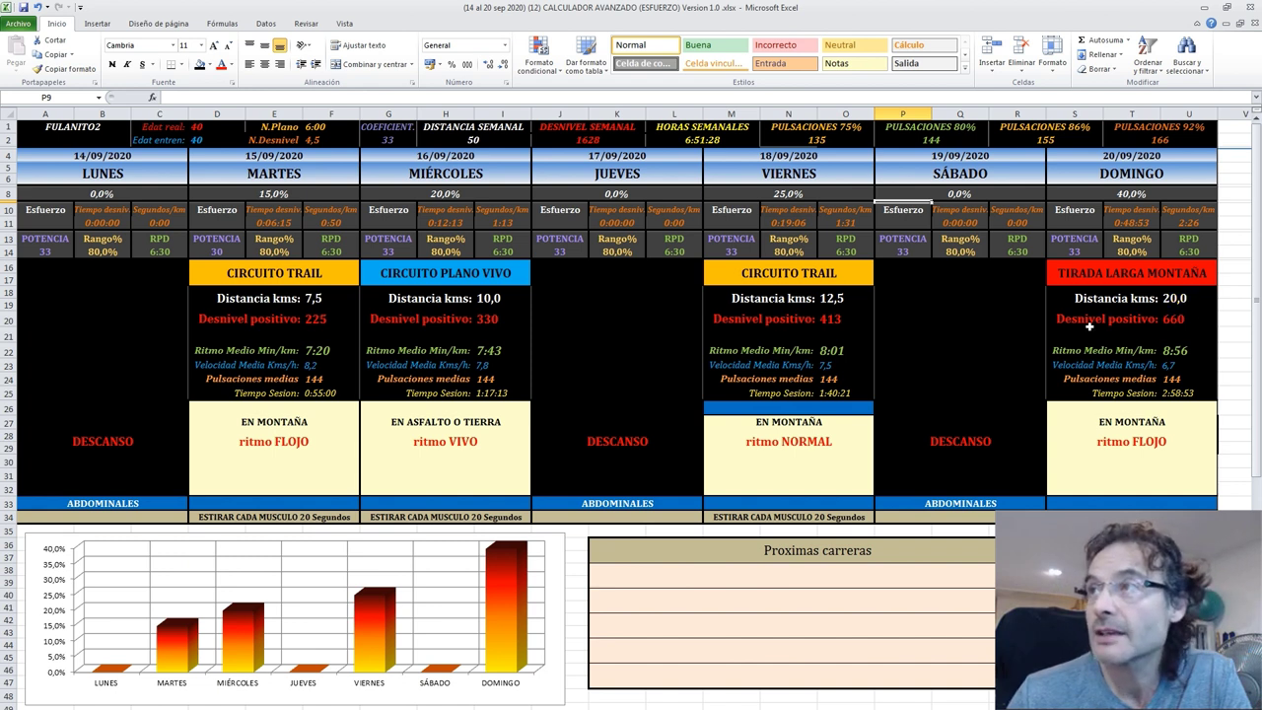
Step: Examine Sunday's distance formula, the N.Plano and N.Desnivel levels, Tuesday's average pace and Rango%, and the 21,1 km record pace and time
click(1178, 299)
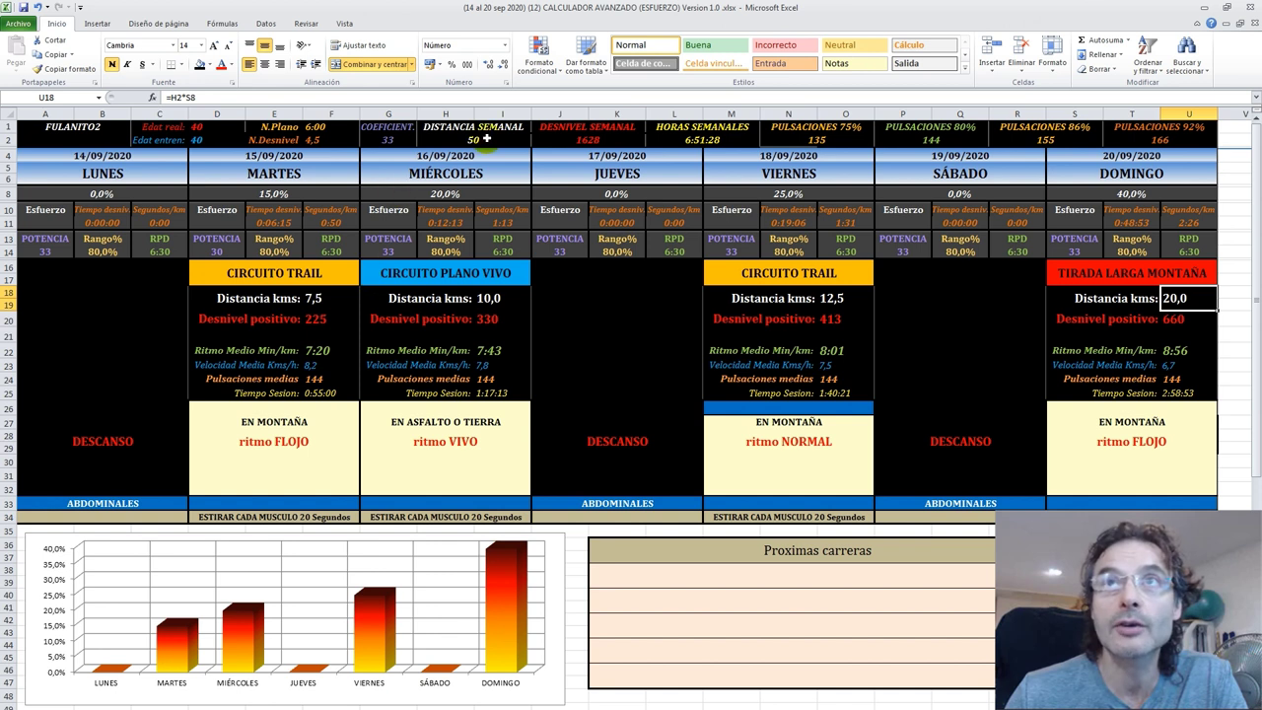
click(326, 128)
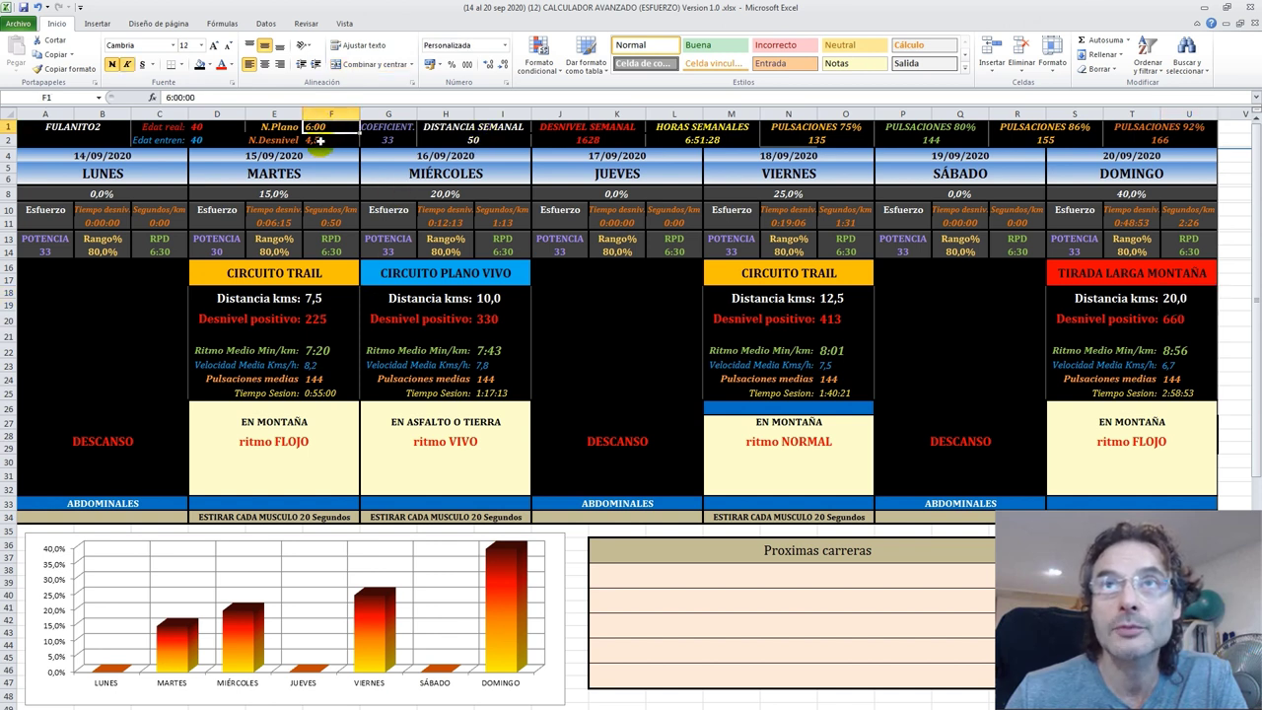
click(320, 141)
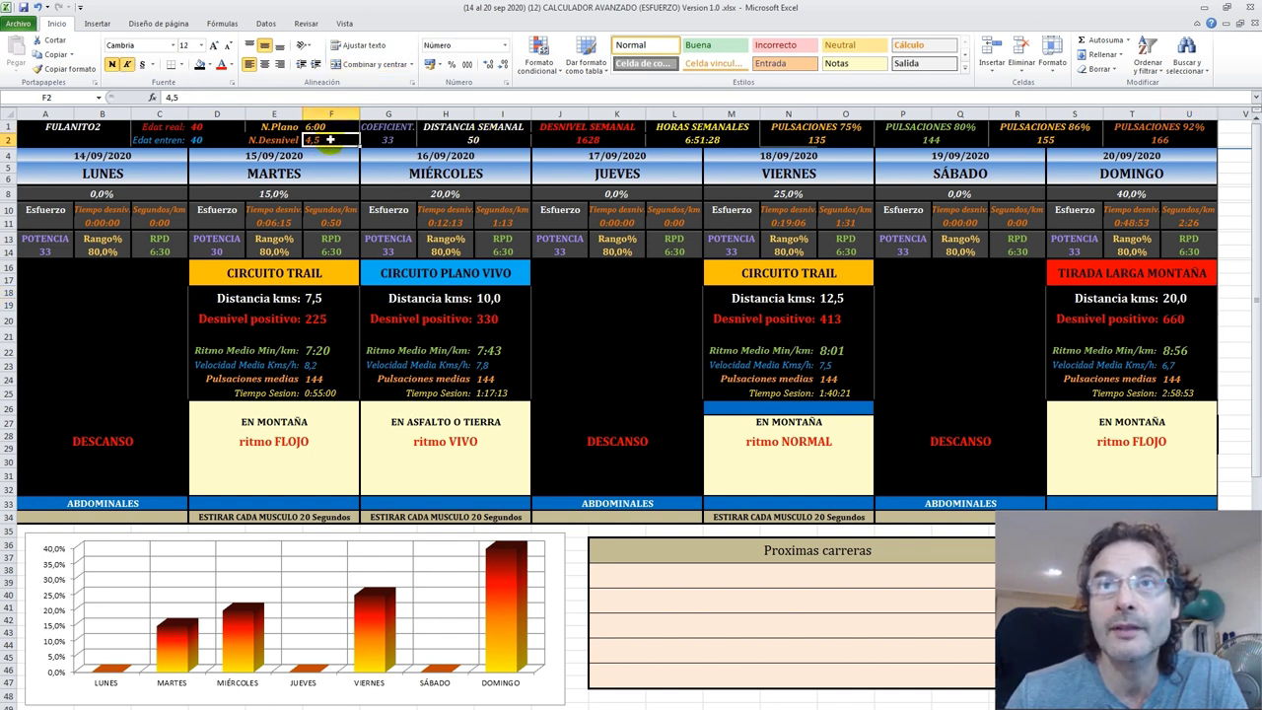
click(321, 351)
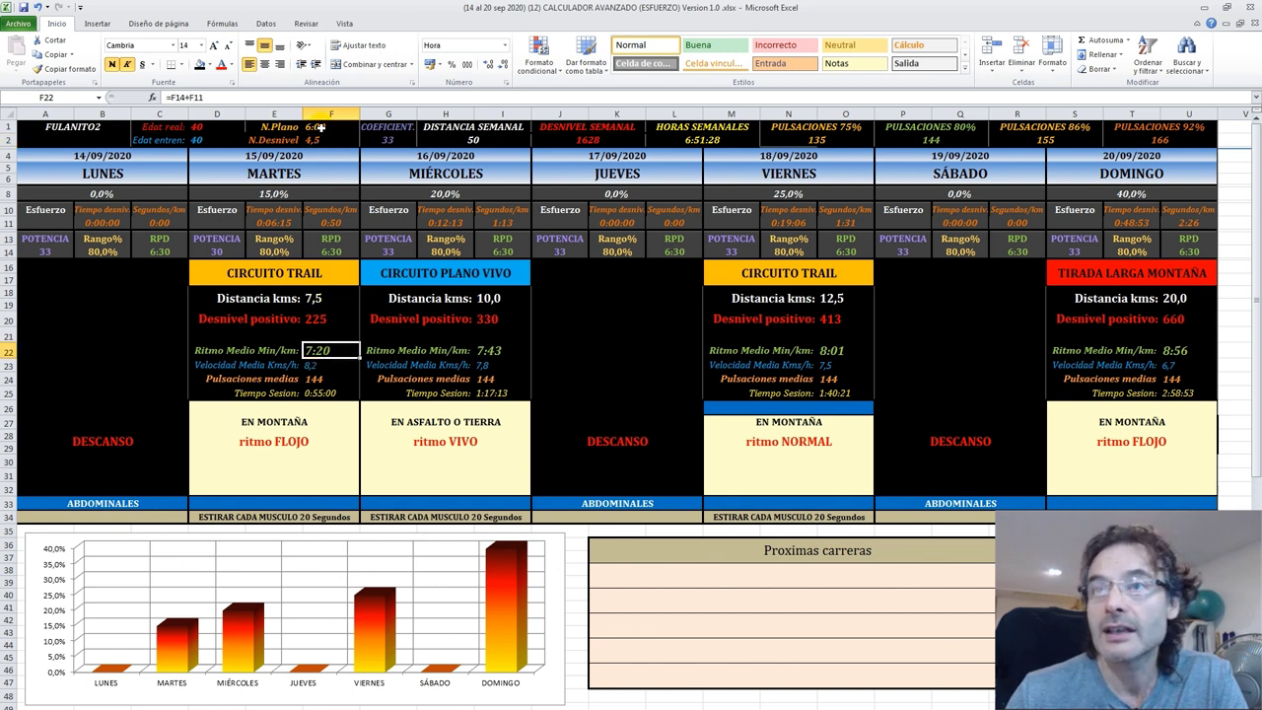
scroll(580, 448, down, 9)
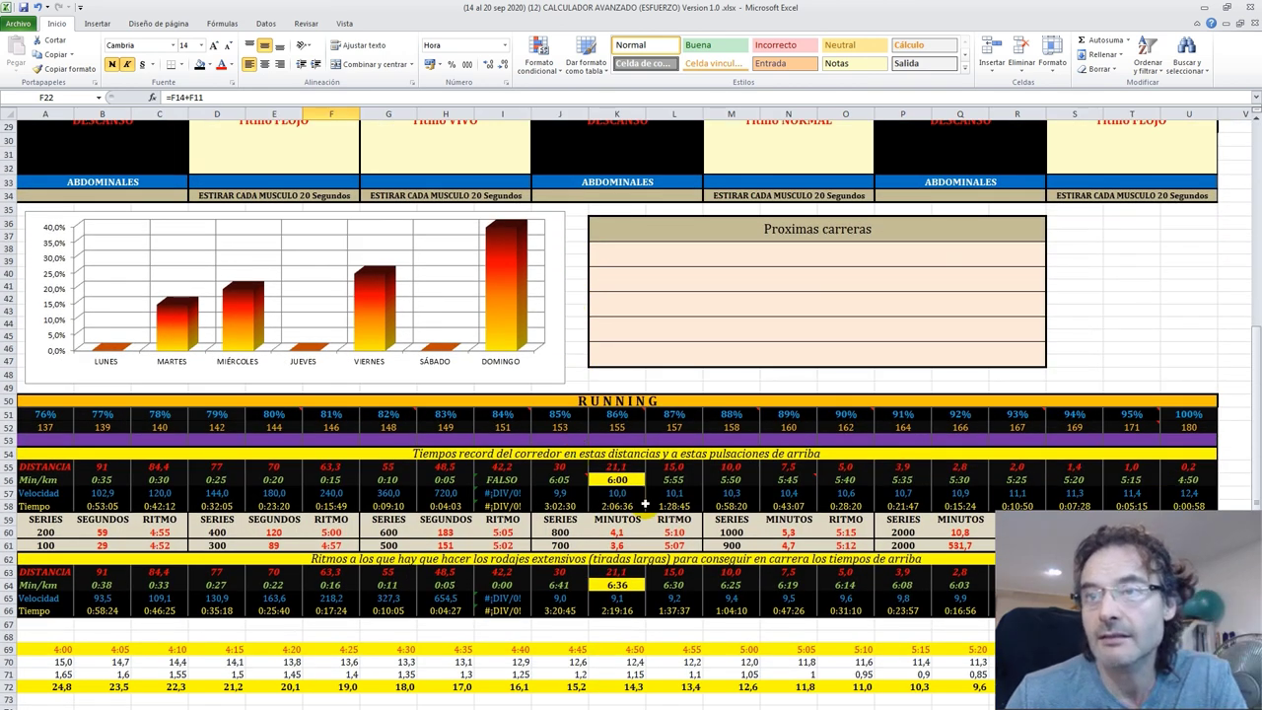
click(616, 479)
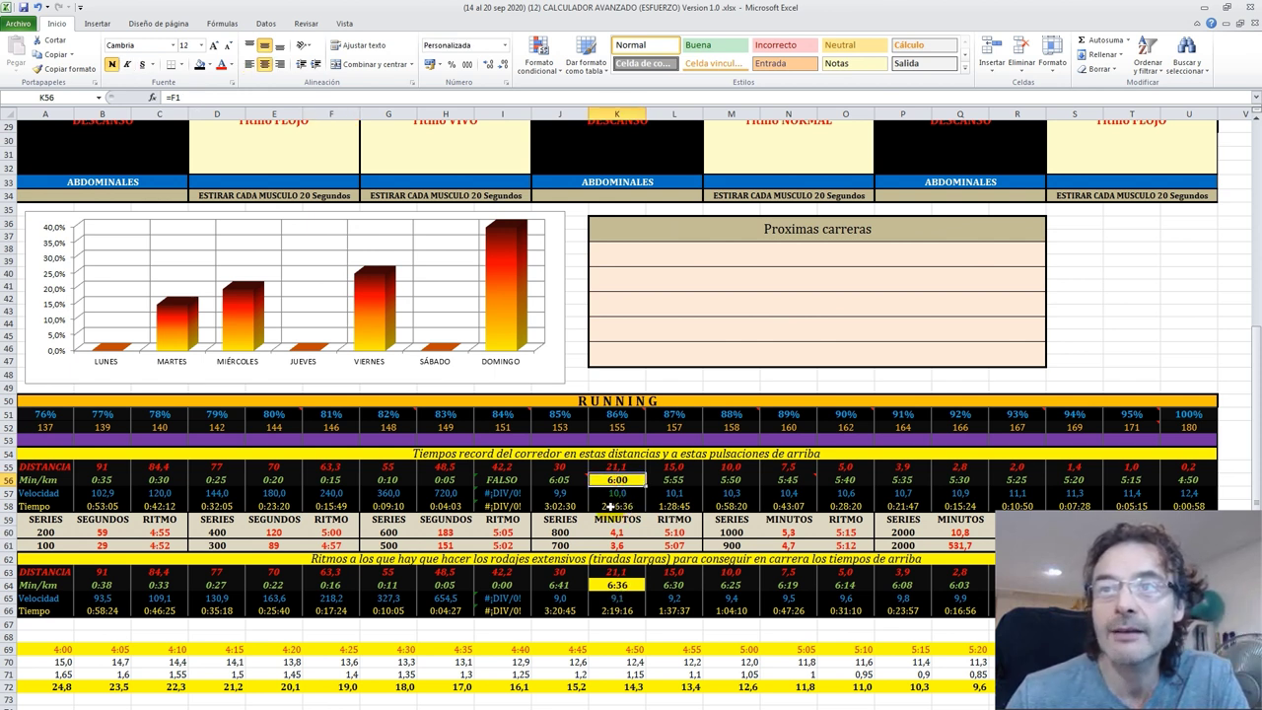
click(618, 507)
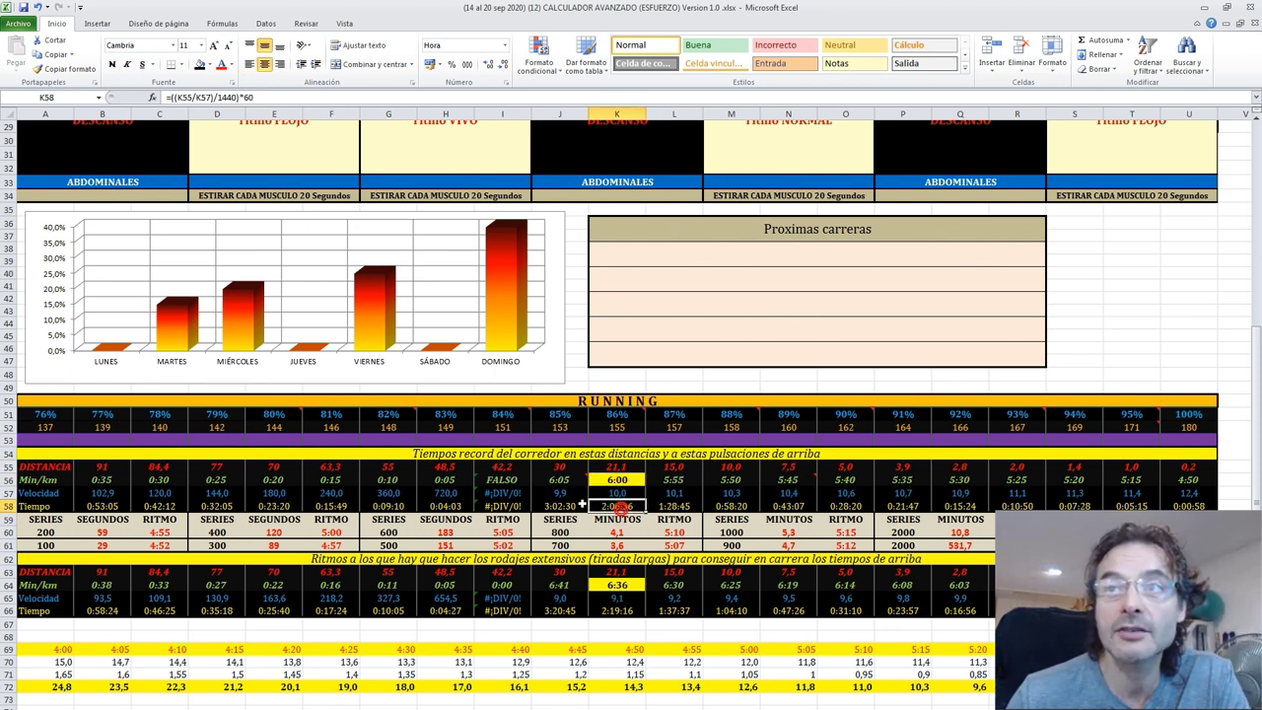
scroll(627, 524, up, 9)
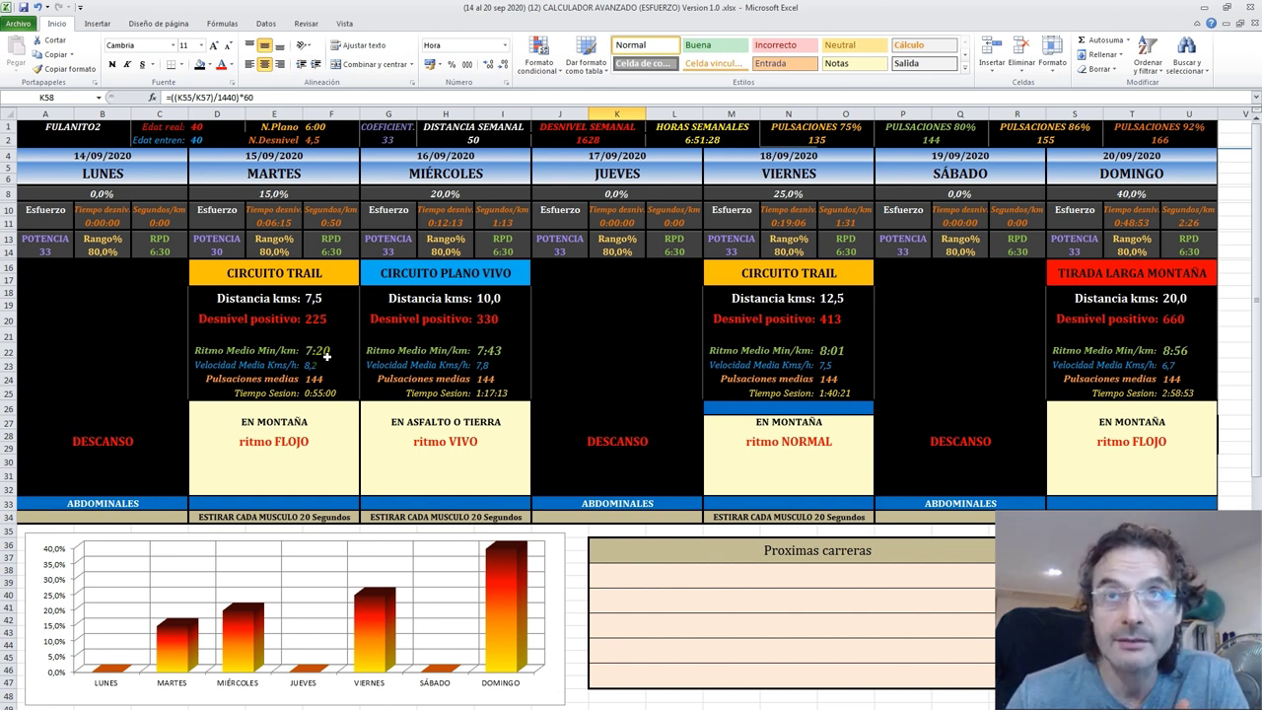
click(278, 253)
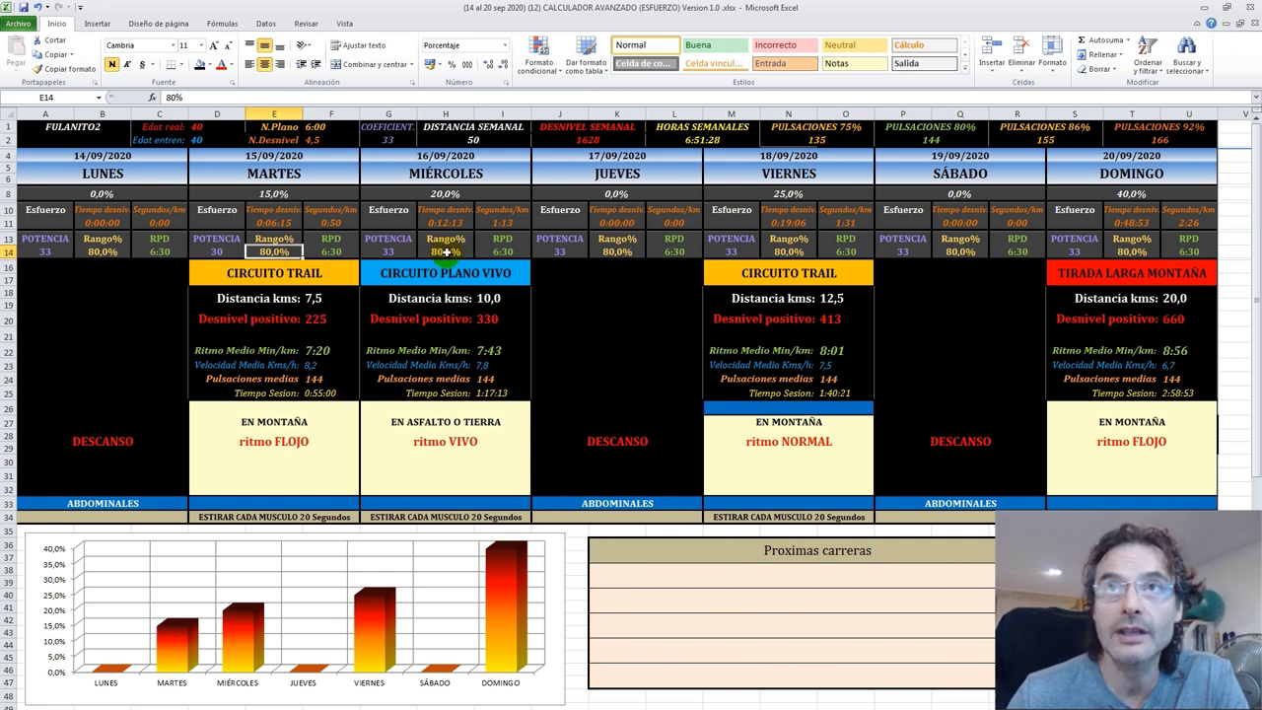
Step: Copy Tuesday's CIRCUITO TRAIL session title over Wednesday's CIRCUITO PLANO VIVO title
click(297, 268)
right_click(297, 270)
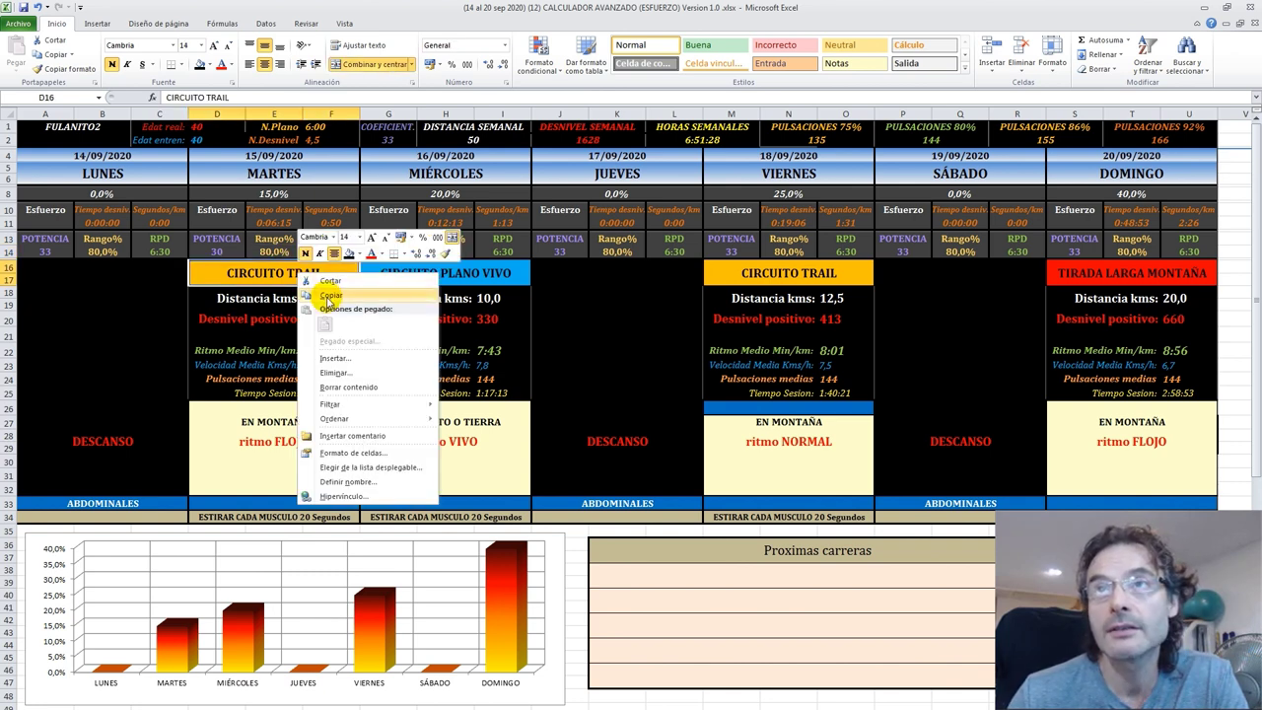
click(331, 300)
click(438, 276)
right_click(438, 275)
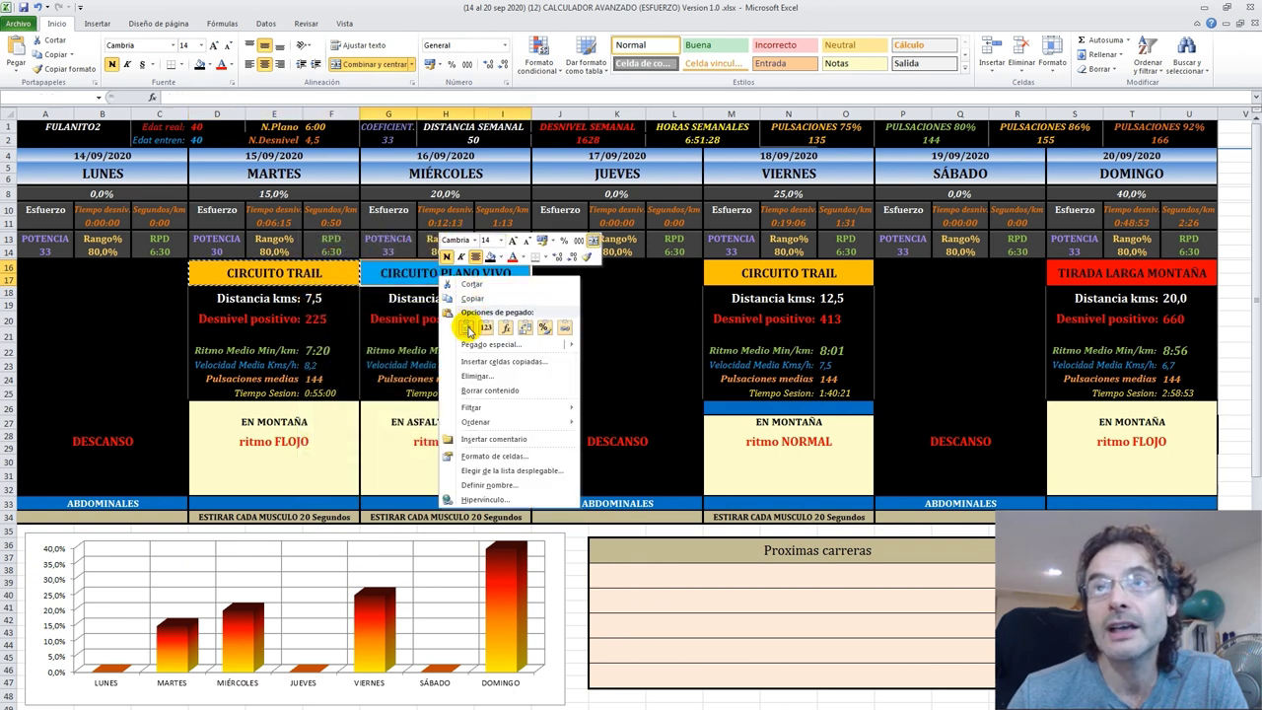
click(467, 327)
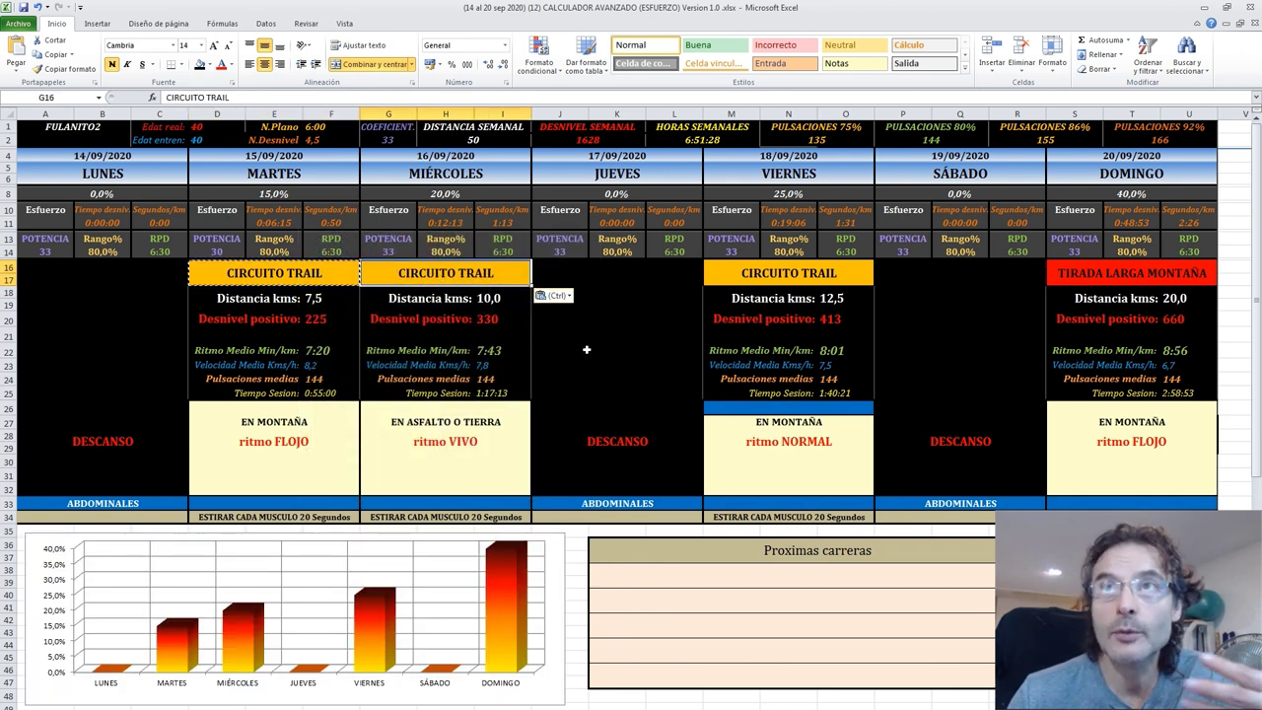
Step: Set Wednesday's weekly load percentage to 15% and its POTENCIA to 30
click(448, 194)
text(15)
key(Return)
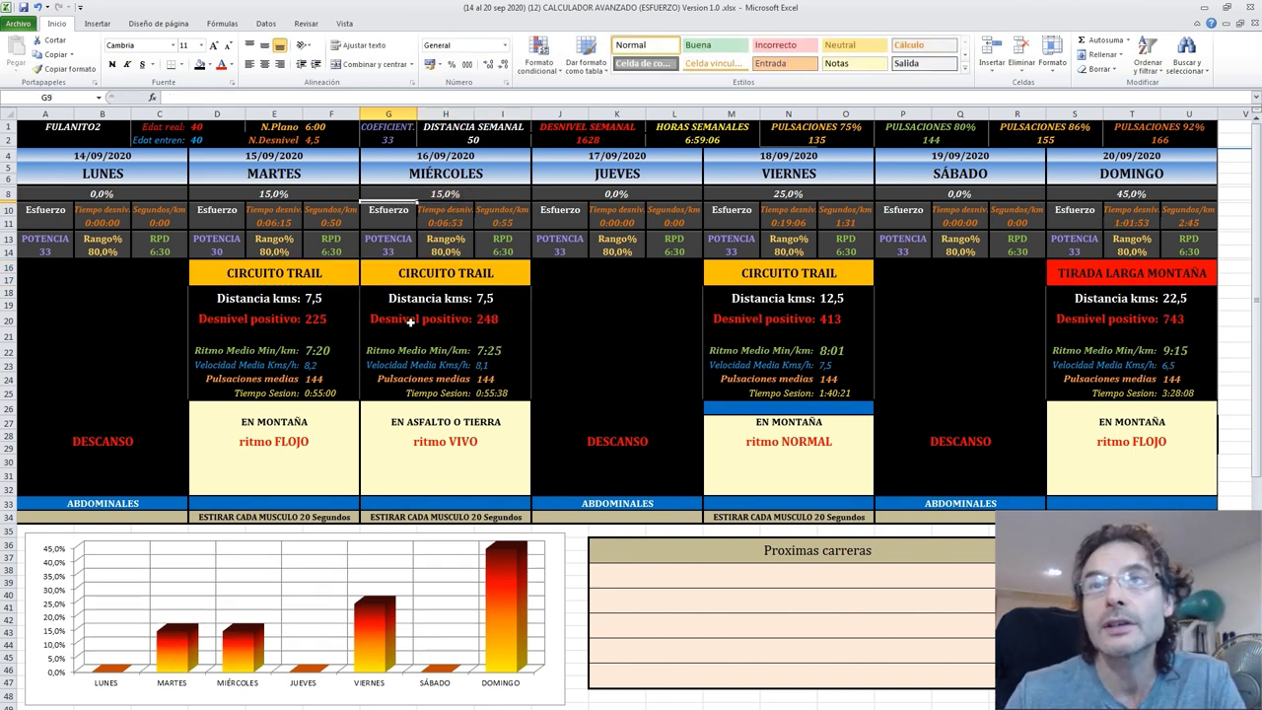
click(400, 253)
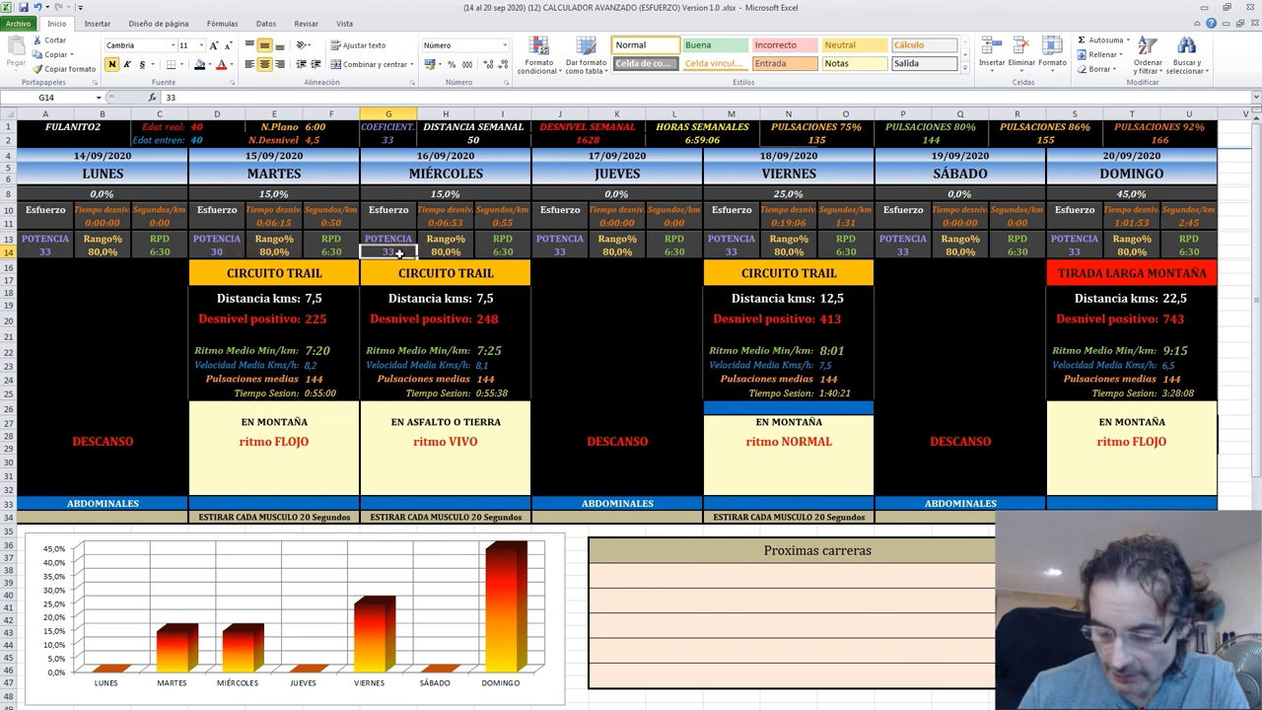
text(30)
key(Return)
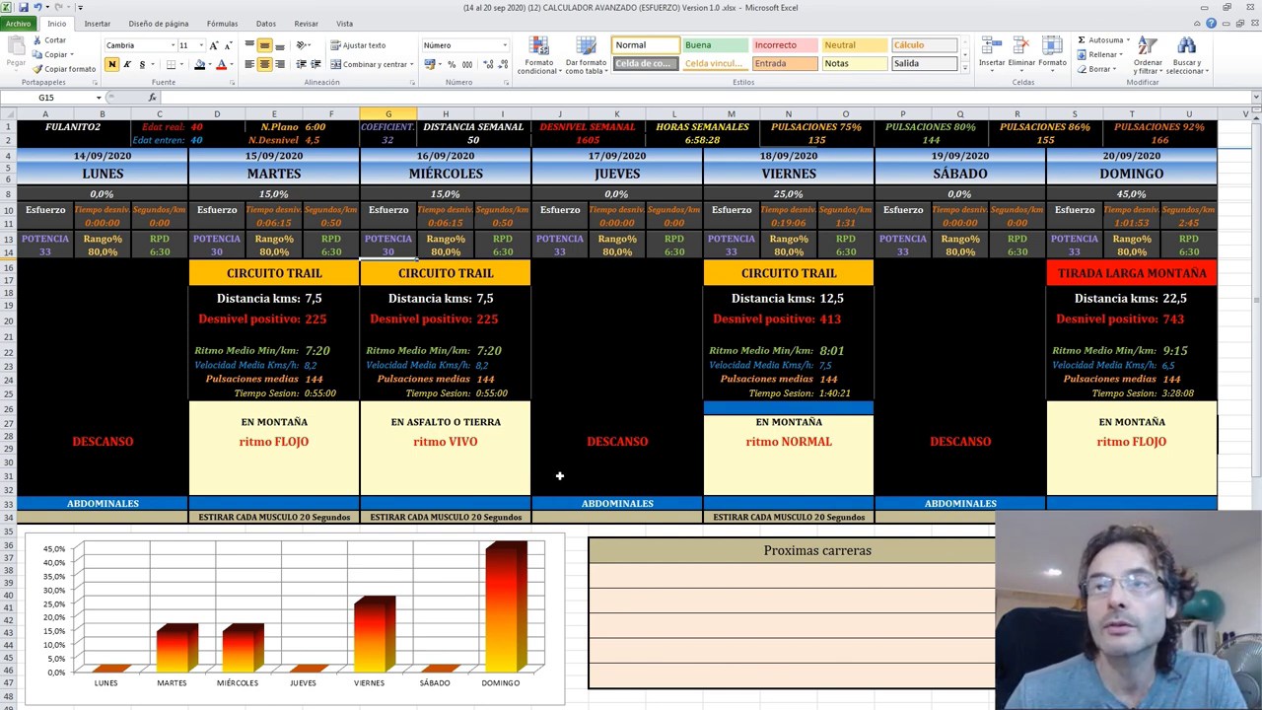
Step: Check the 21,1 km record time in the RUNNING table and set the flat pace (N.Plano) to 5:00
scroll(562, 481, down, 8)
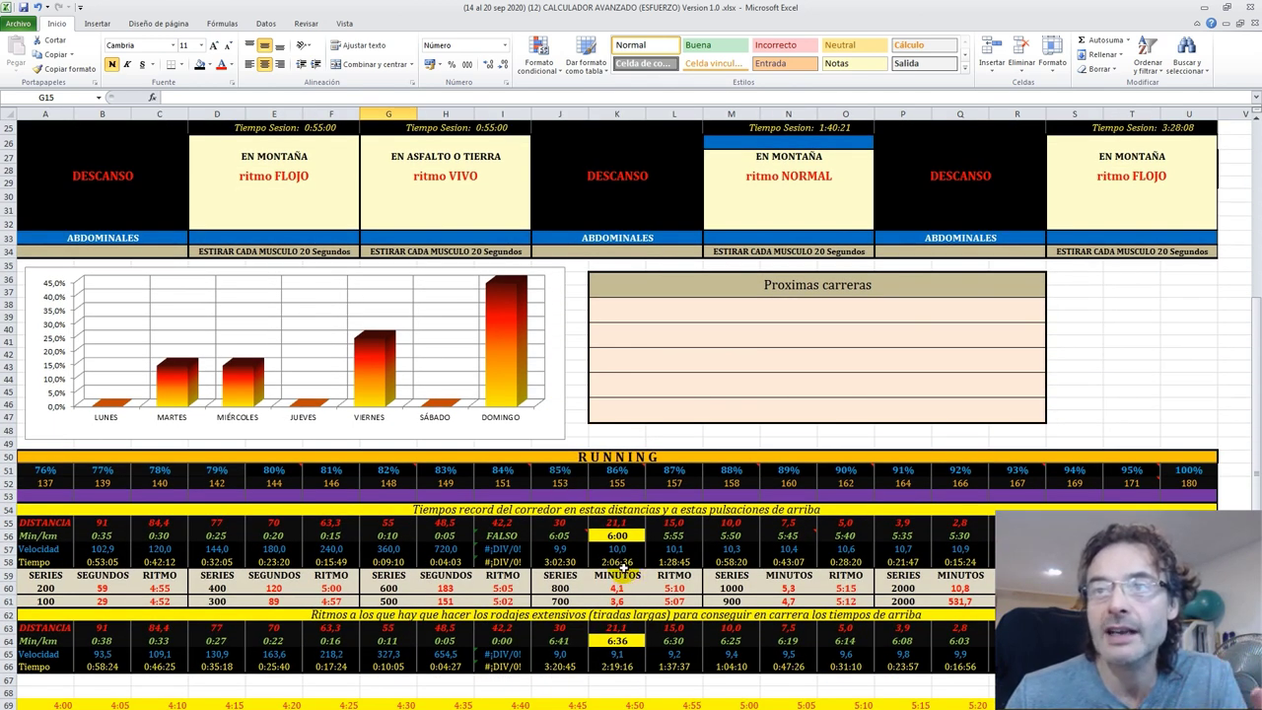
click(619, 562)
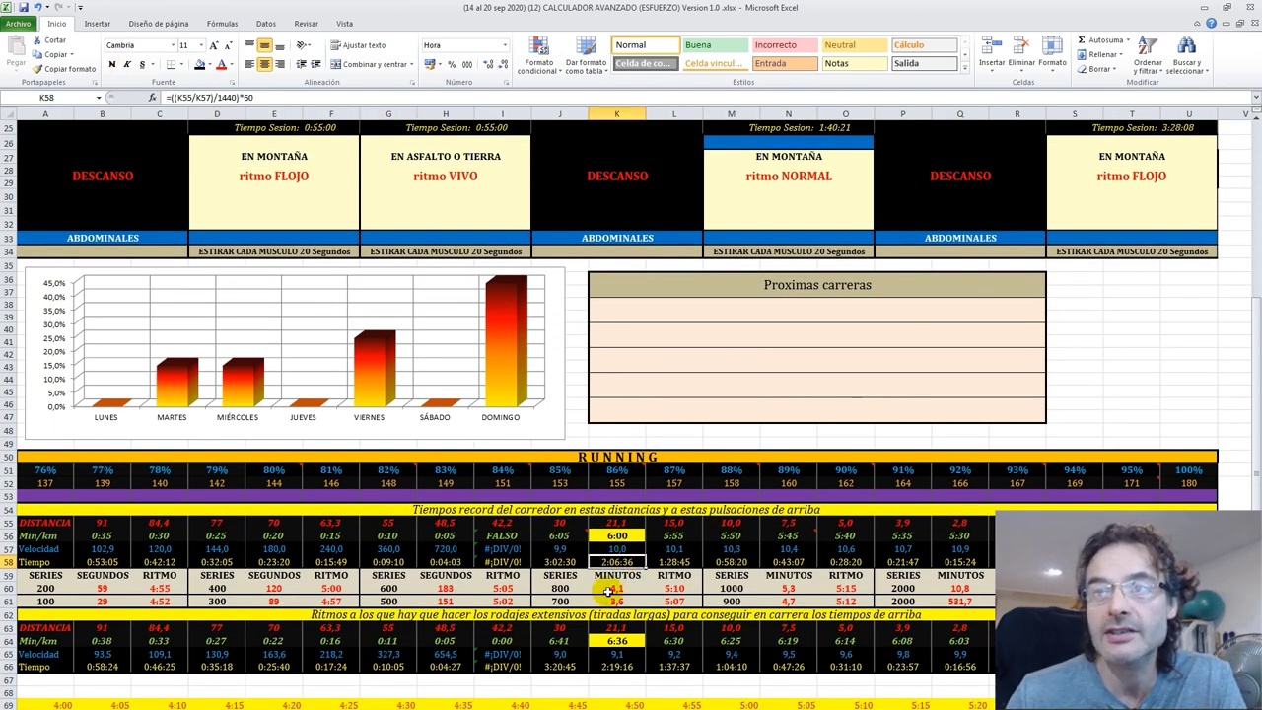
scroll(629, 574, up, 2)
scroll(624, 576, up, 6)
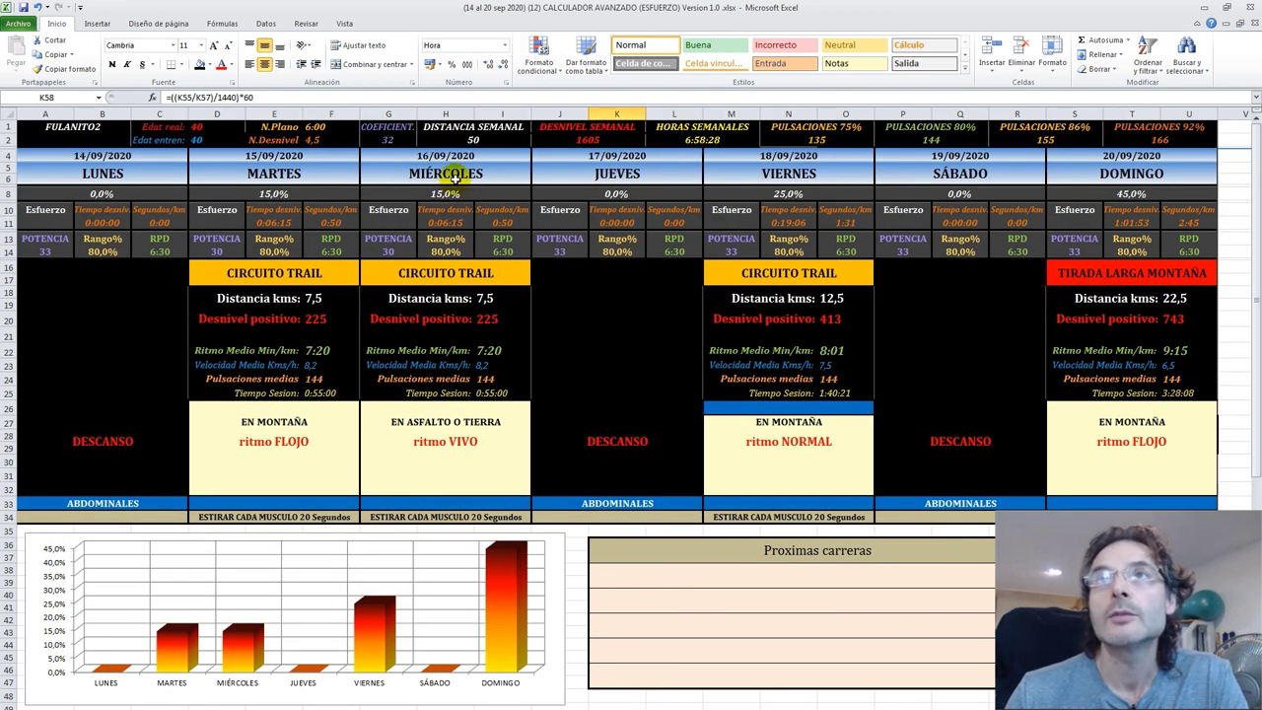
click(321, 129)
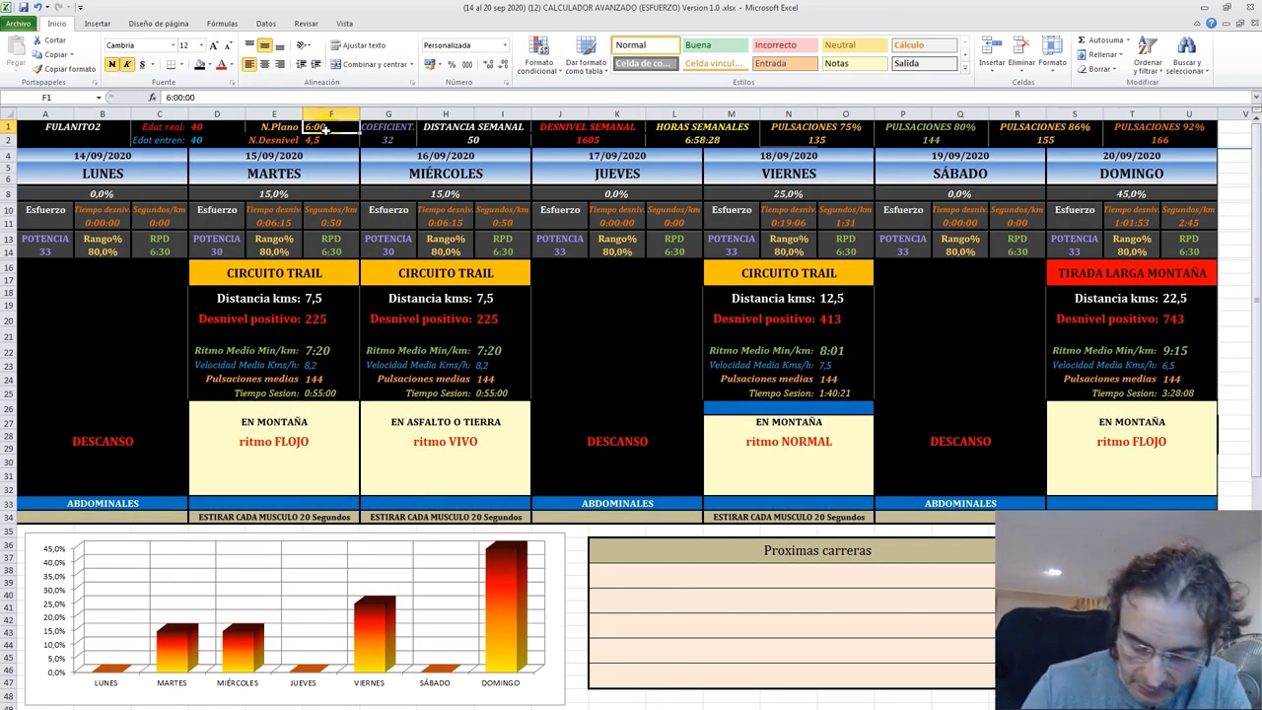
text(5:00)
key(Return)
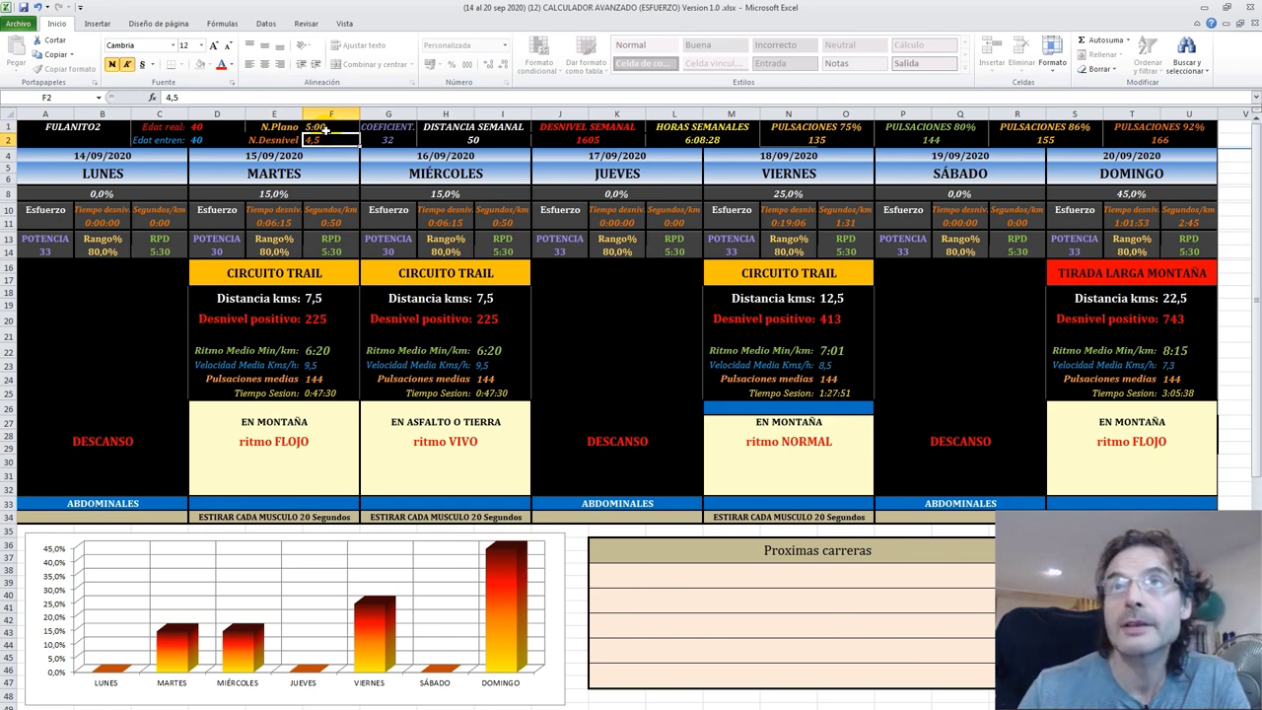
scroll(592, 397, down, 6)
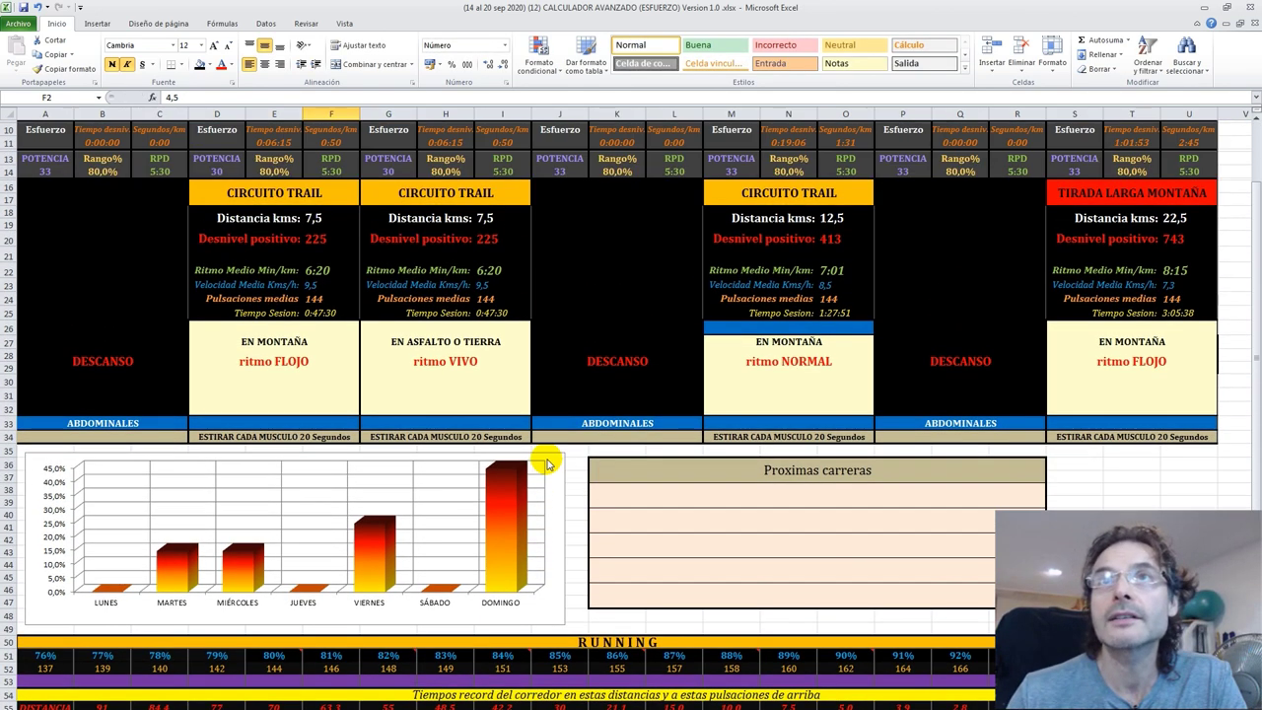
scroll(542, 459, up, 6)
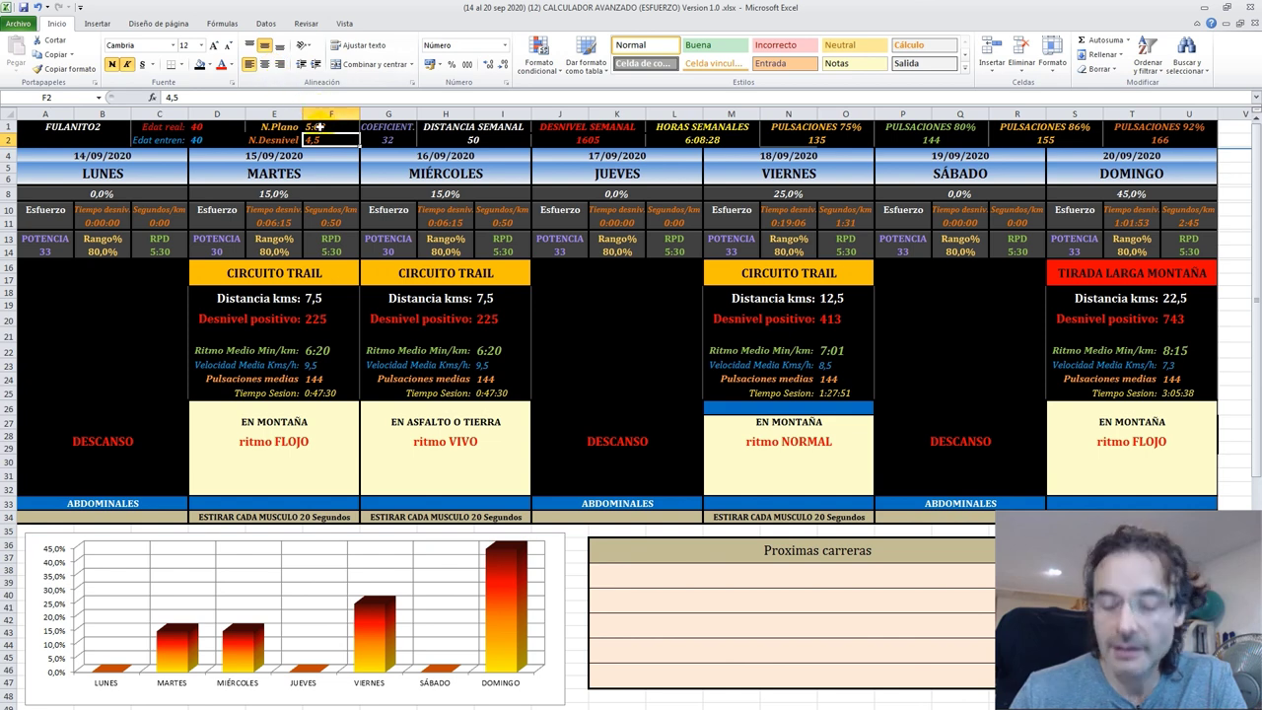
Step: Set the flat pace (N.Plano) to 4:50 and check the 21,1 km record time in the RUNNING table
click(319, 127)
text(4:)
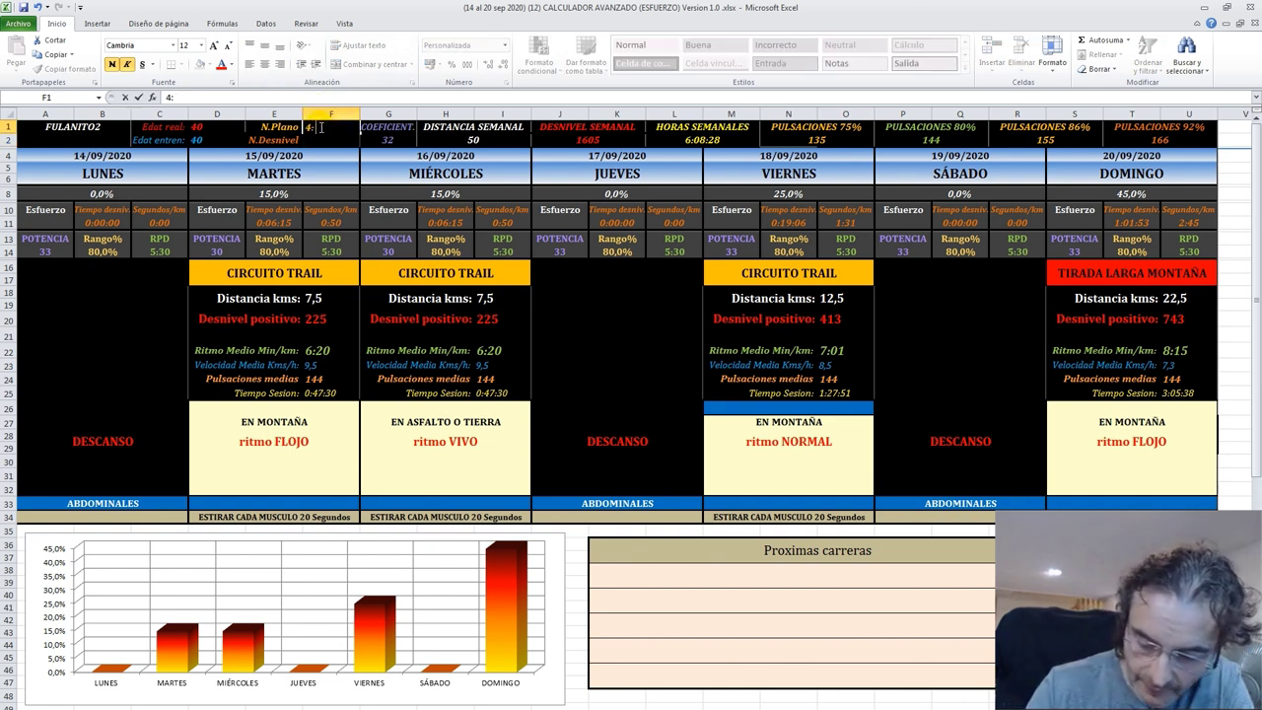
text(50)
key(Return)
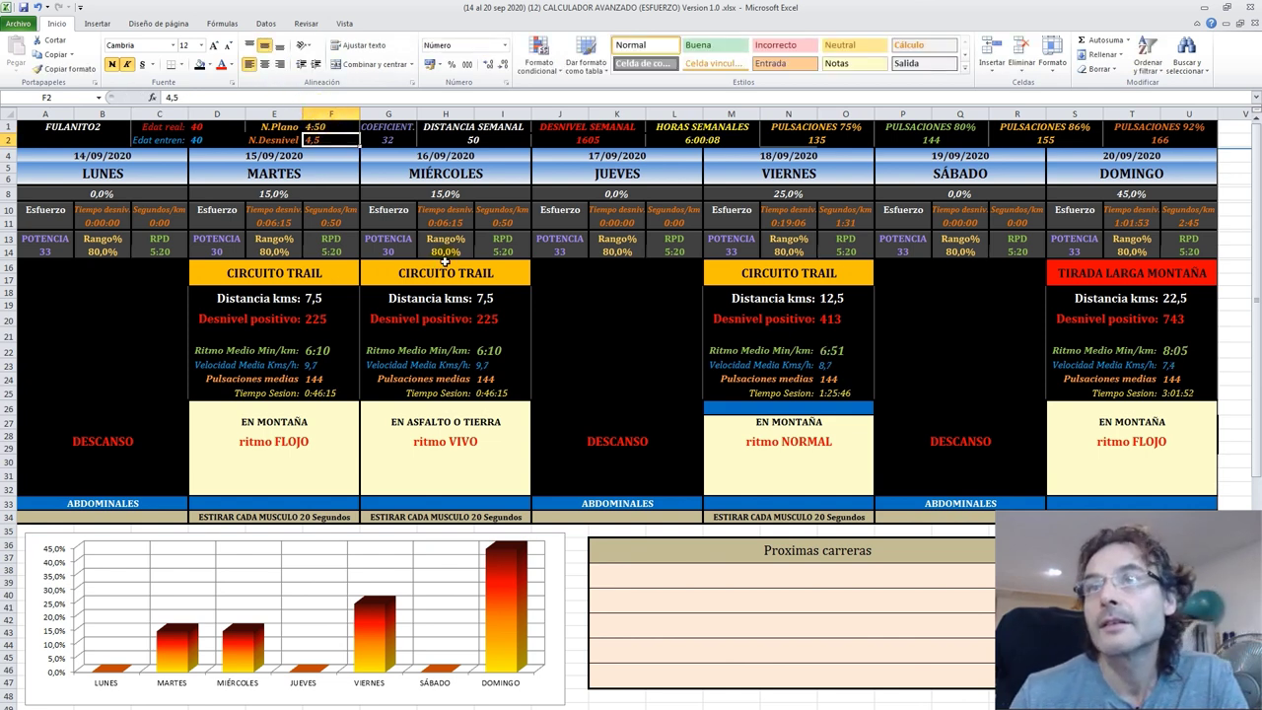
scroll(446, 261, down, 7)
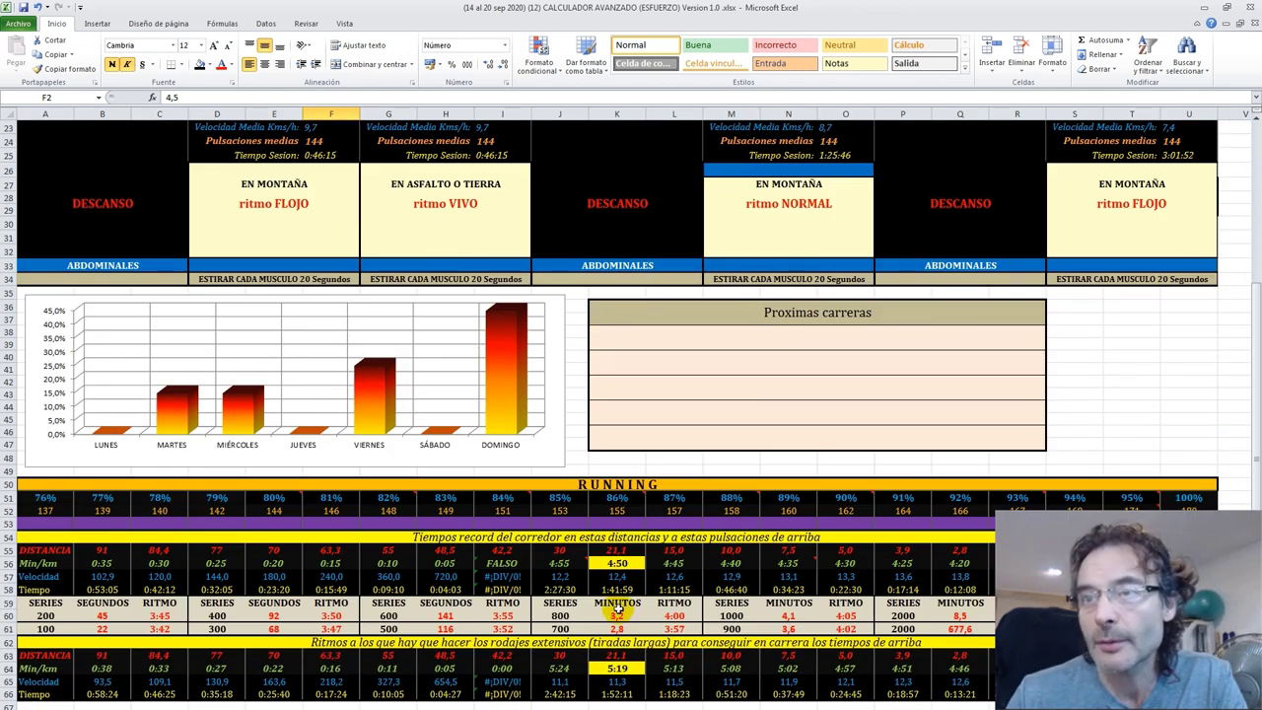
click(615, 590)
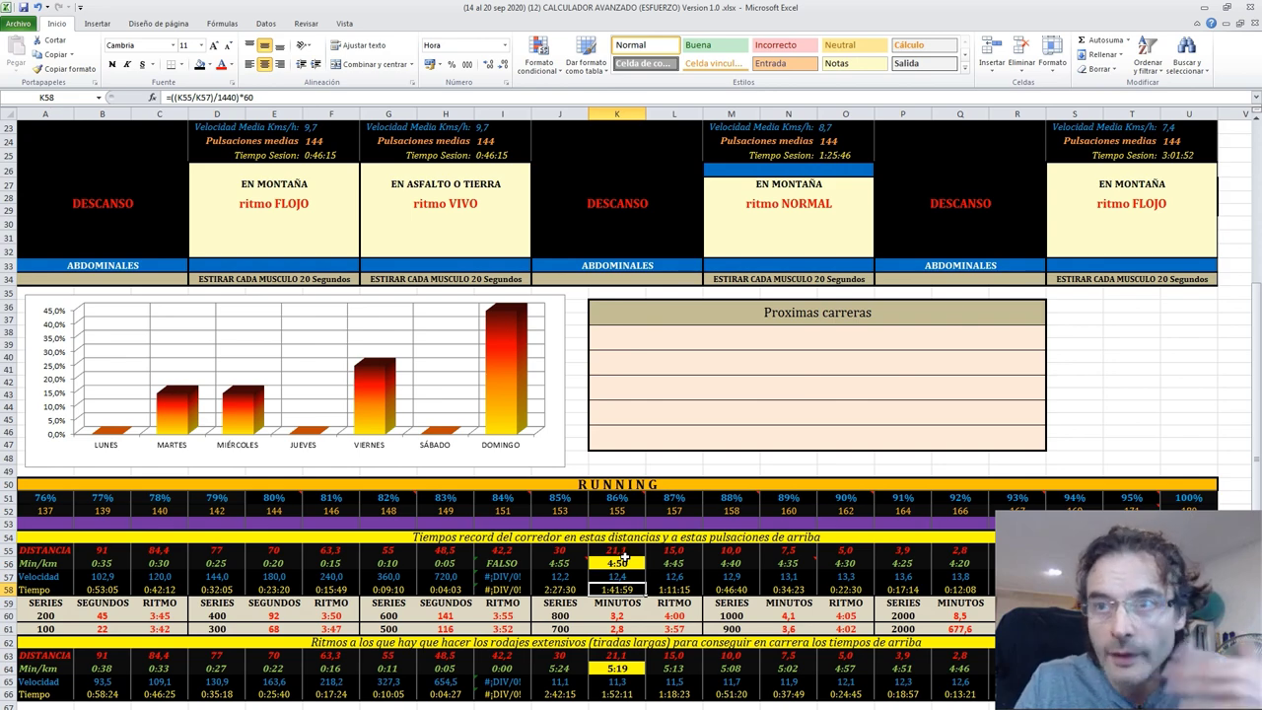
scroll(578, 510, up, 4)
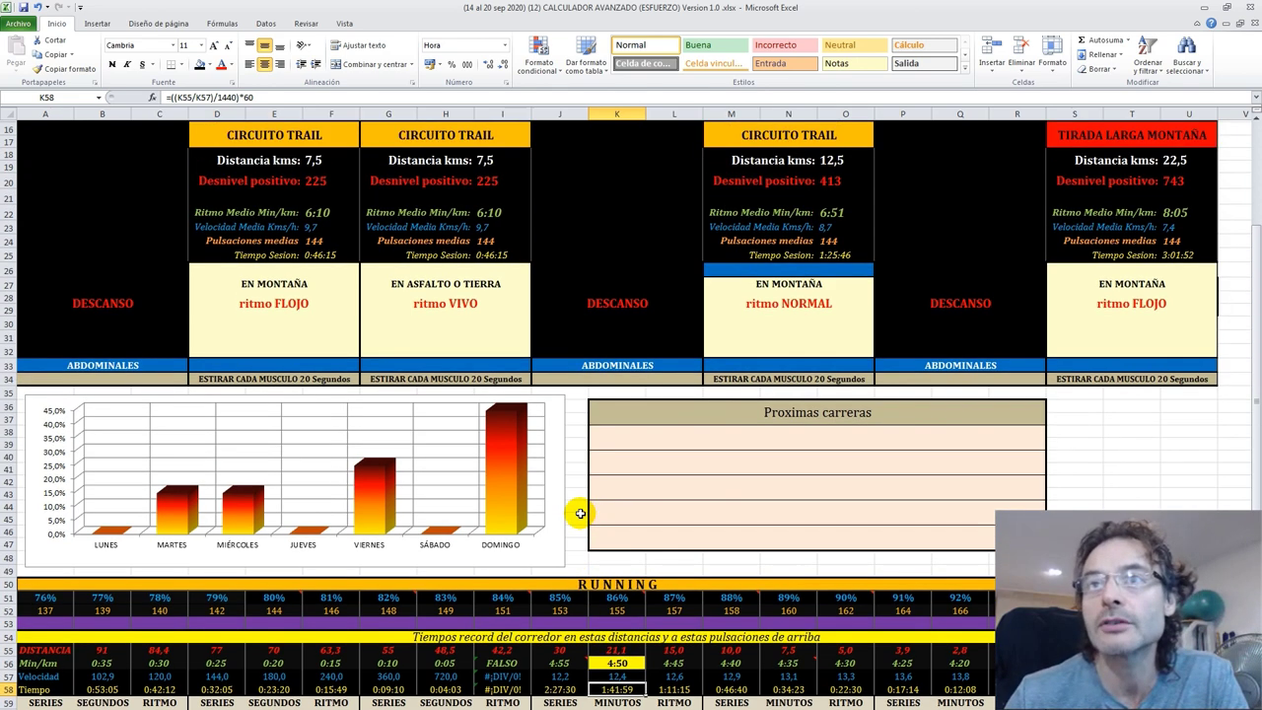
scroll(651, 698, down, 1)
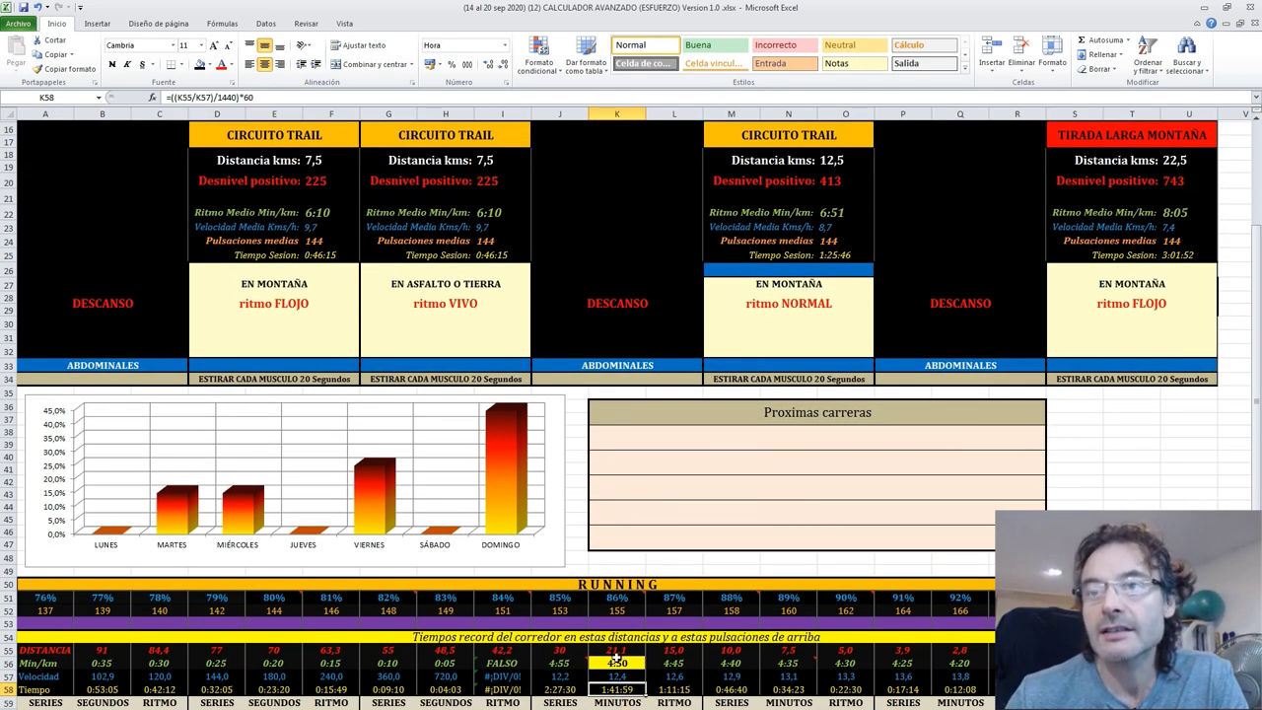
Step: Review the flat pace (N.Plano) and N.Desnivel, and look up the 4:50 column in the reference table below the RUNNING section
scroll(620, 645, up, 5)
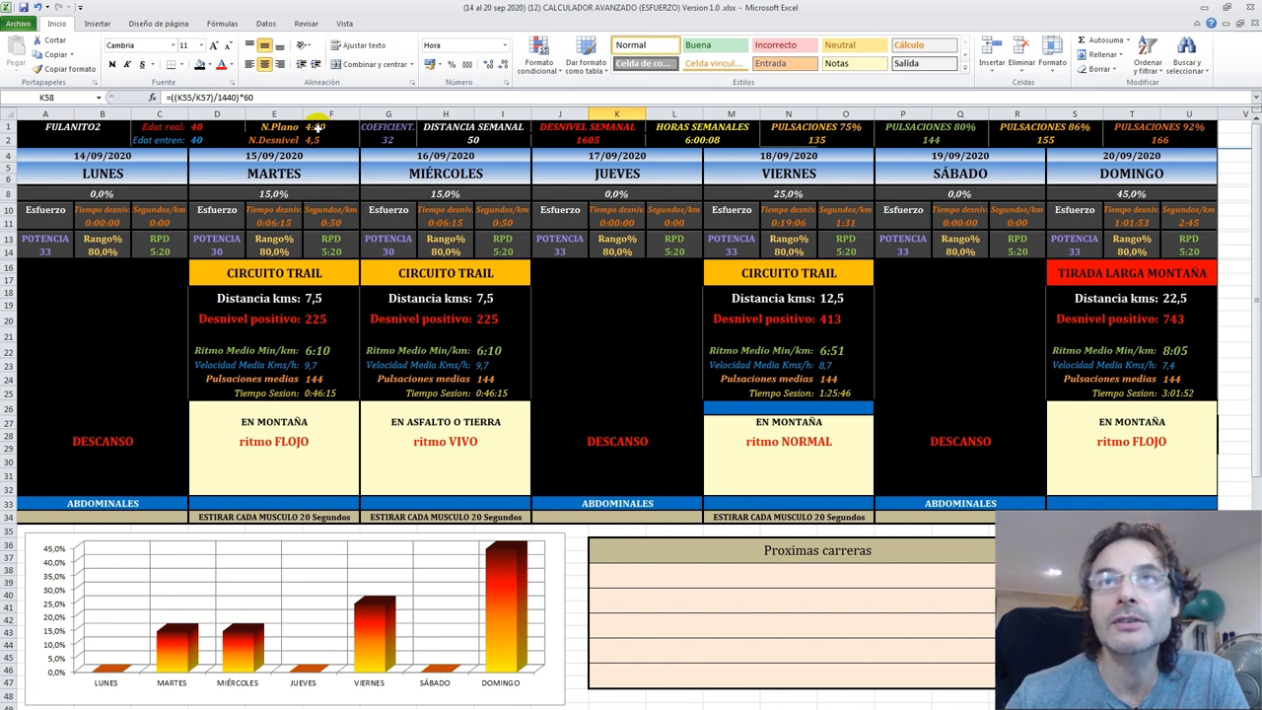
click(317, 128)
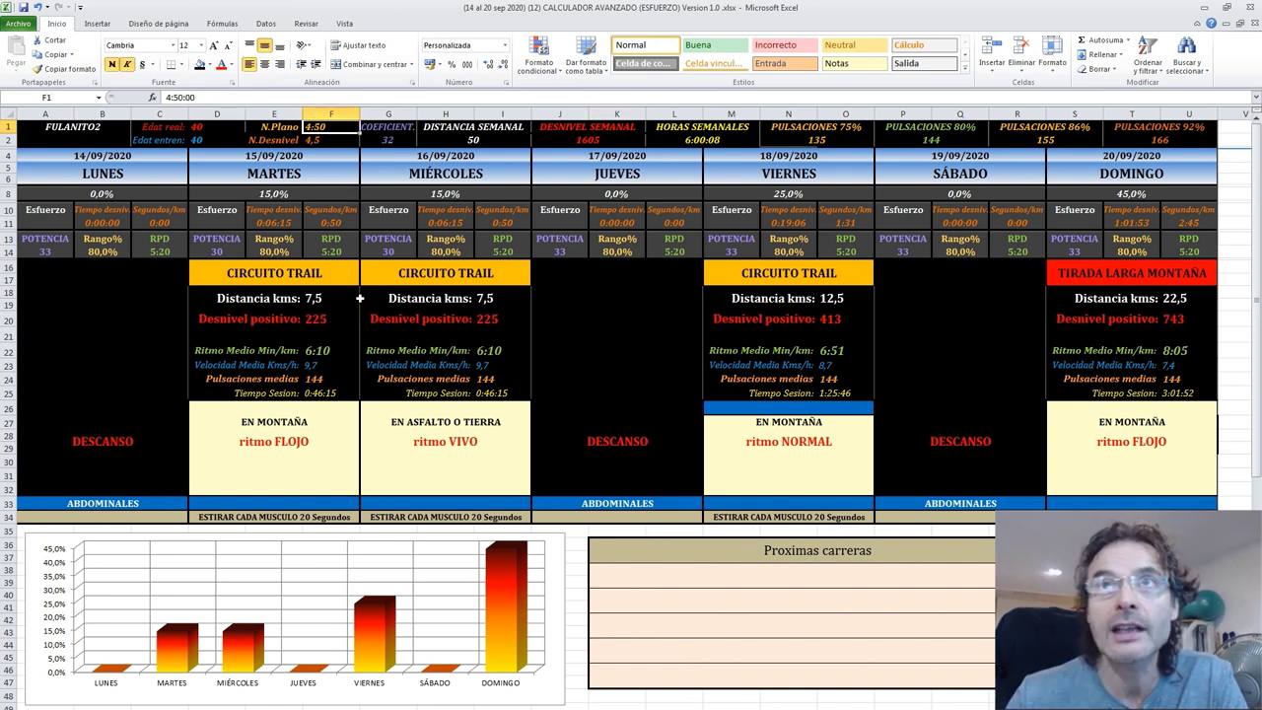
click(320, 141)
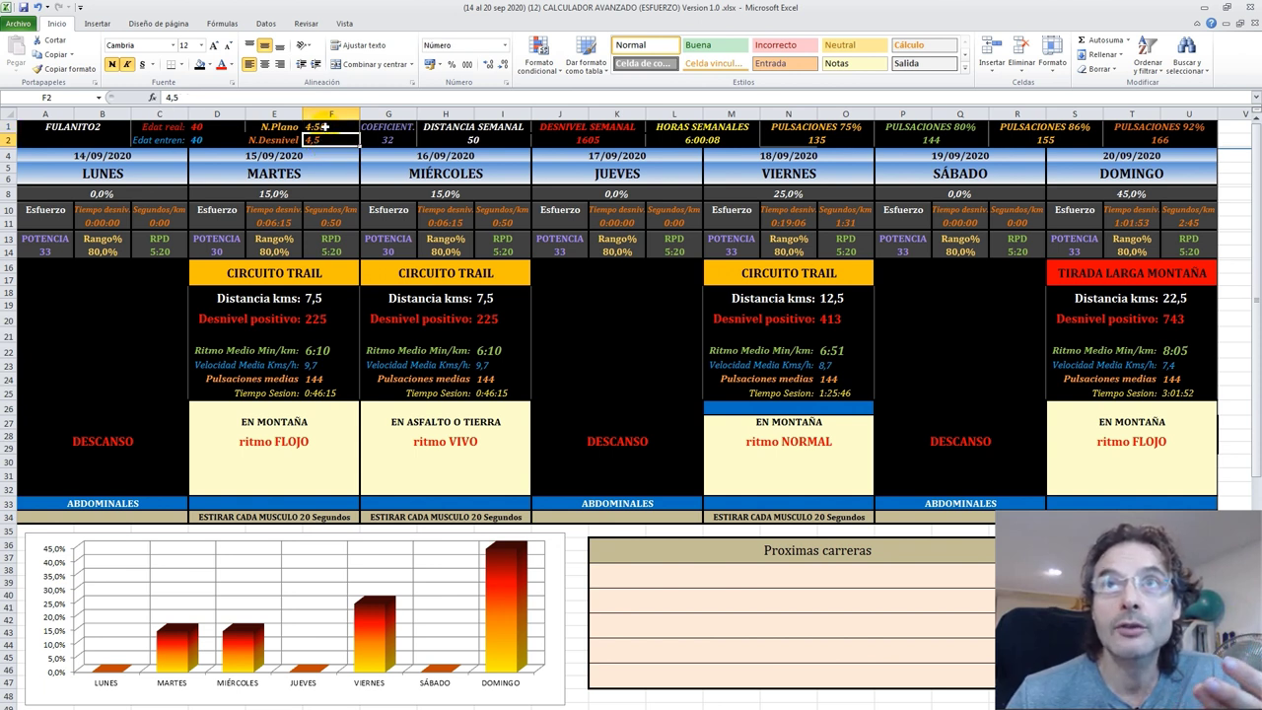
click(330, 141)
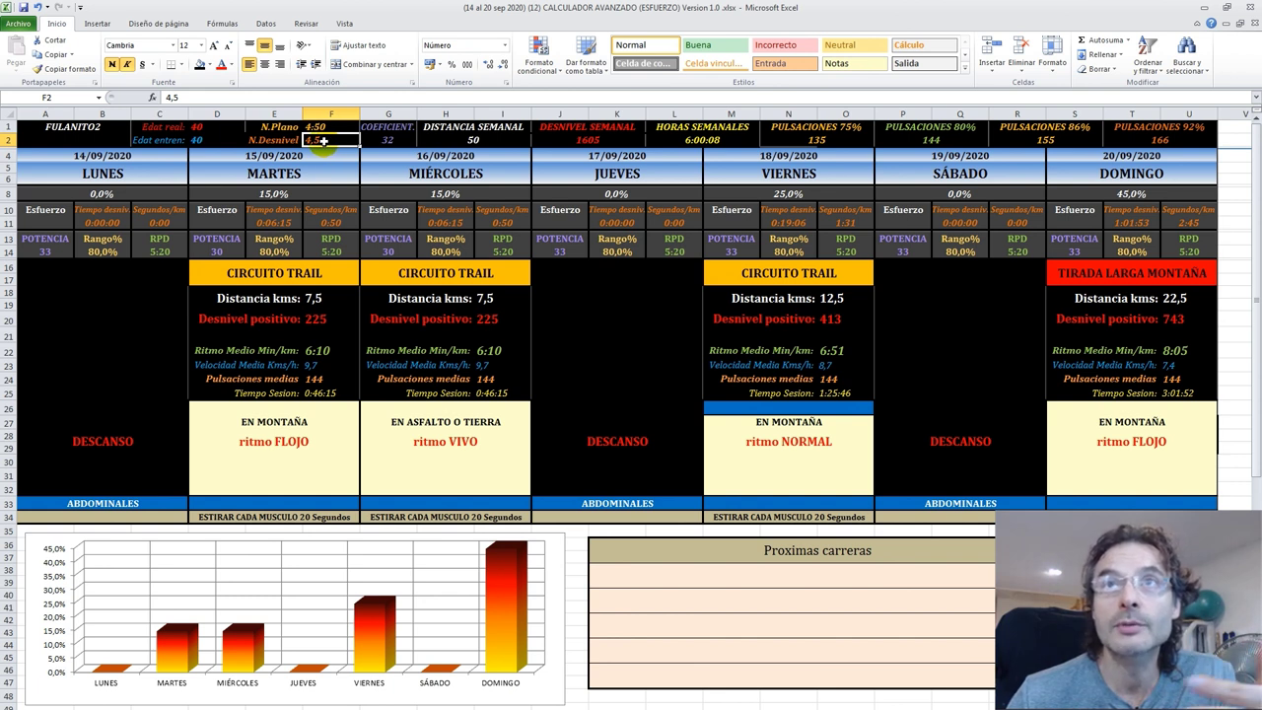
click(587, 349)
click(284, 156)
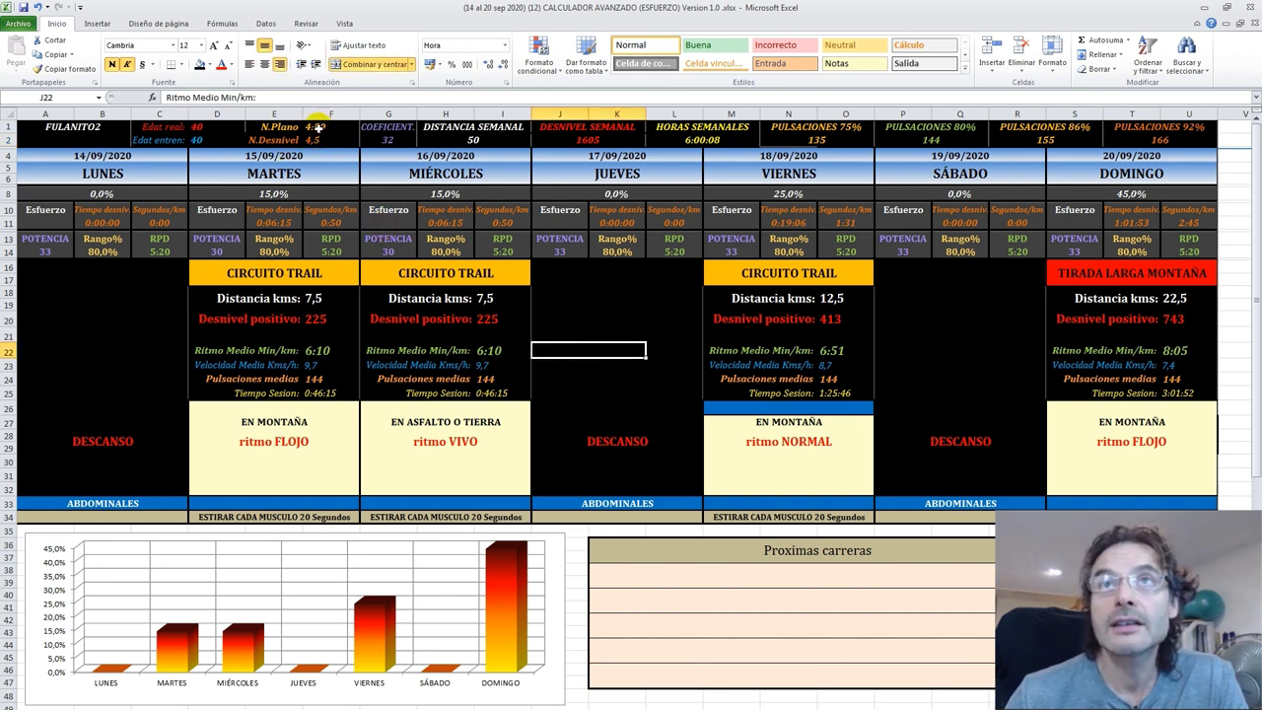
click(315, 128)
scroll(623, 429, down, 9)
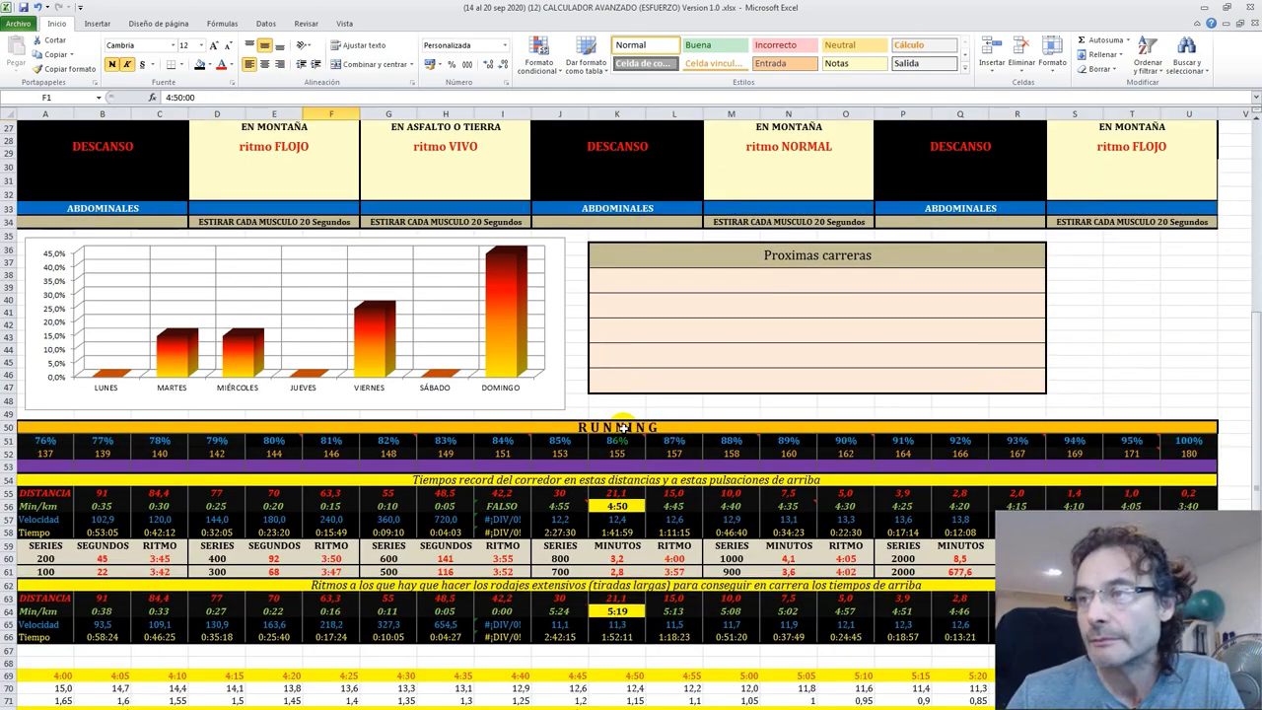
scroll(624, 429, down, 3)
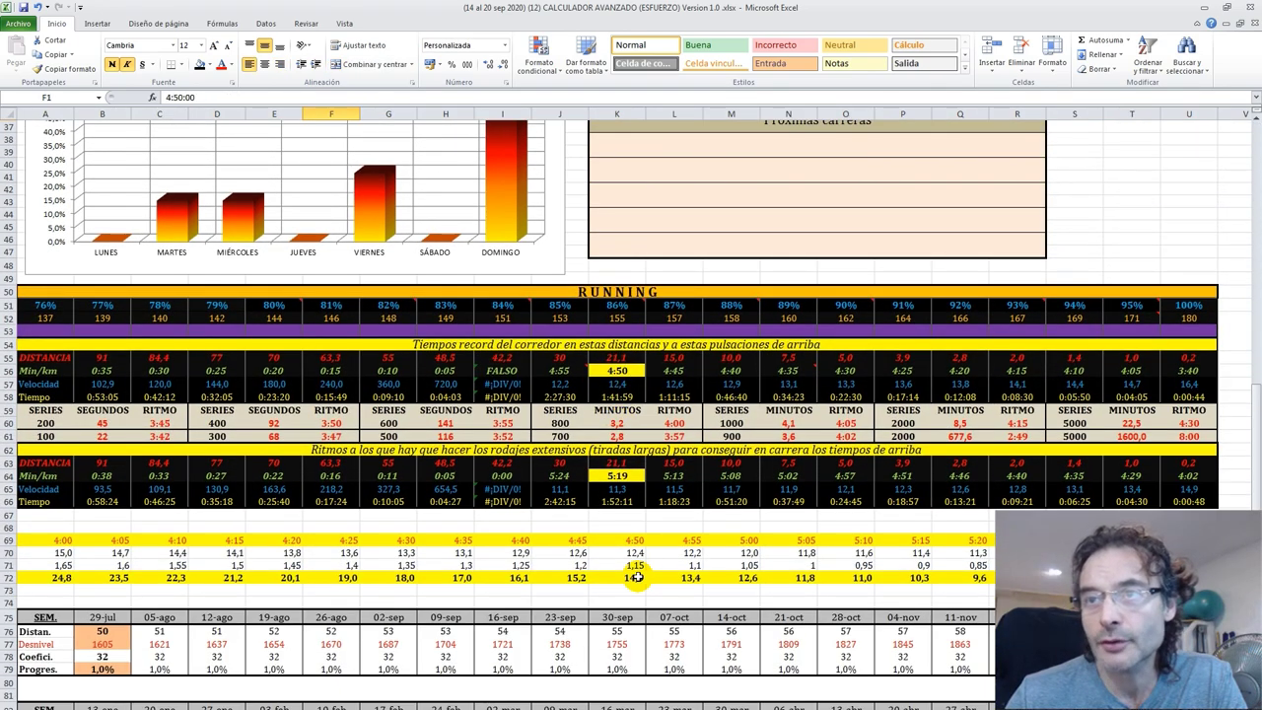
scroll(636, 577, up, 12)
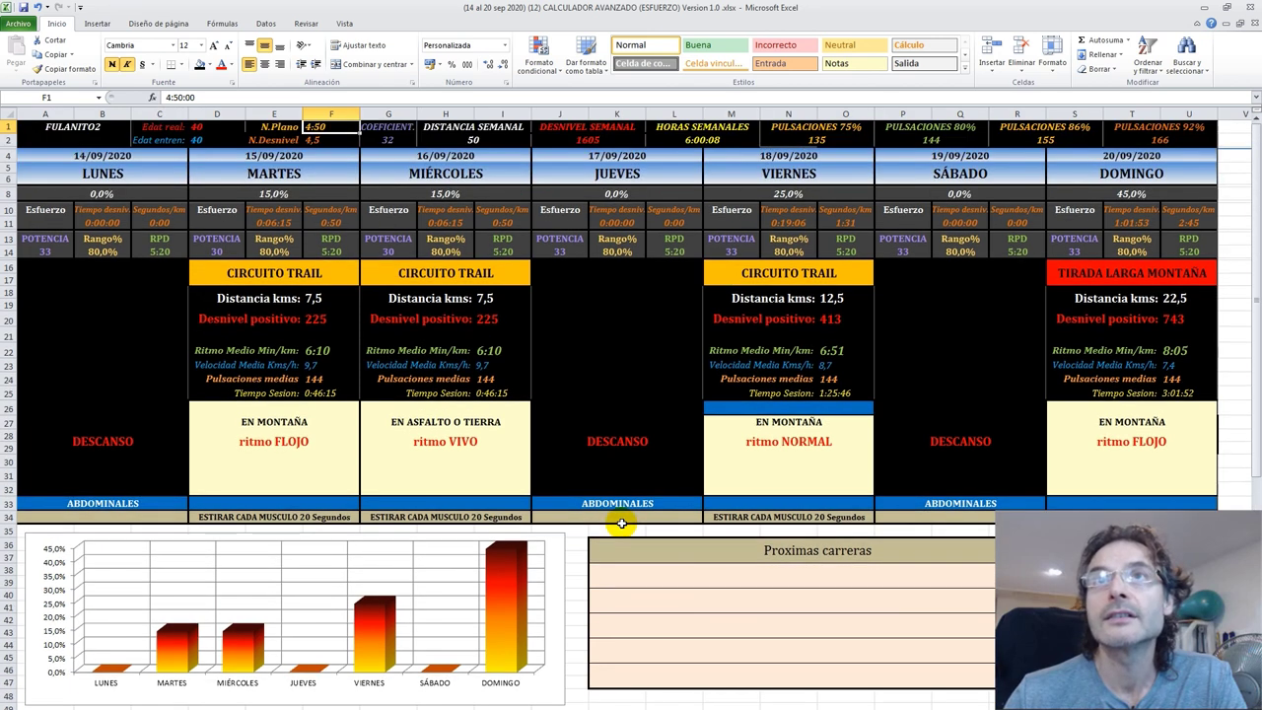
Step: Set the elevation level (N.Desnivel) to 14,3
click(313, 140)
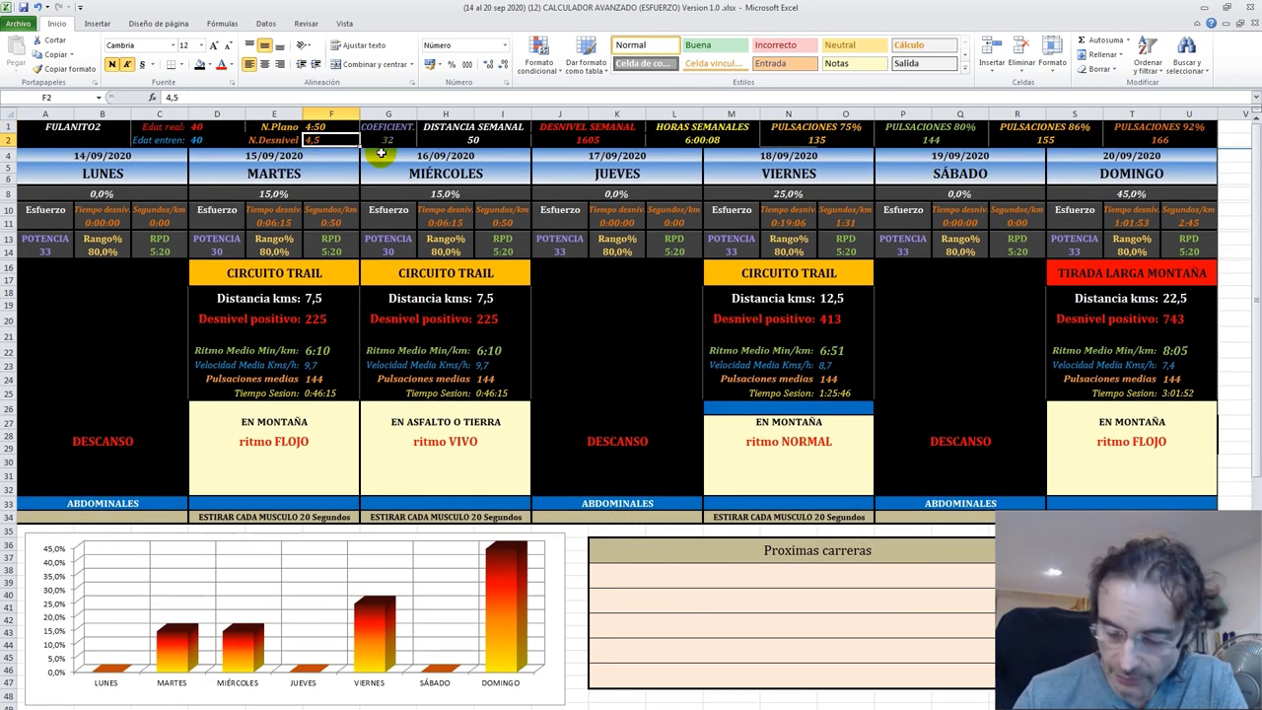
text(14,)
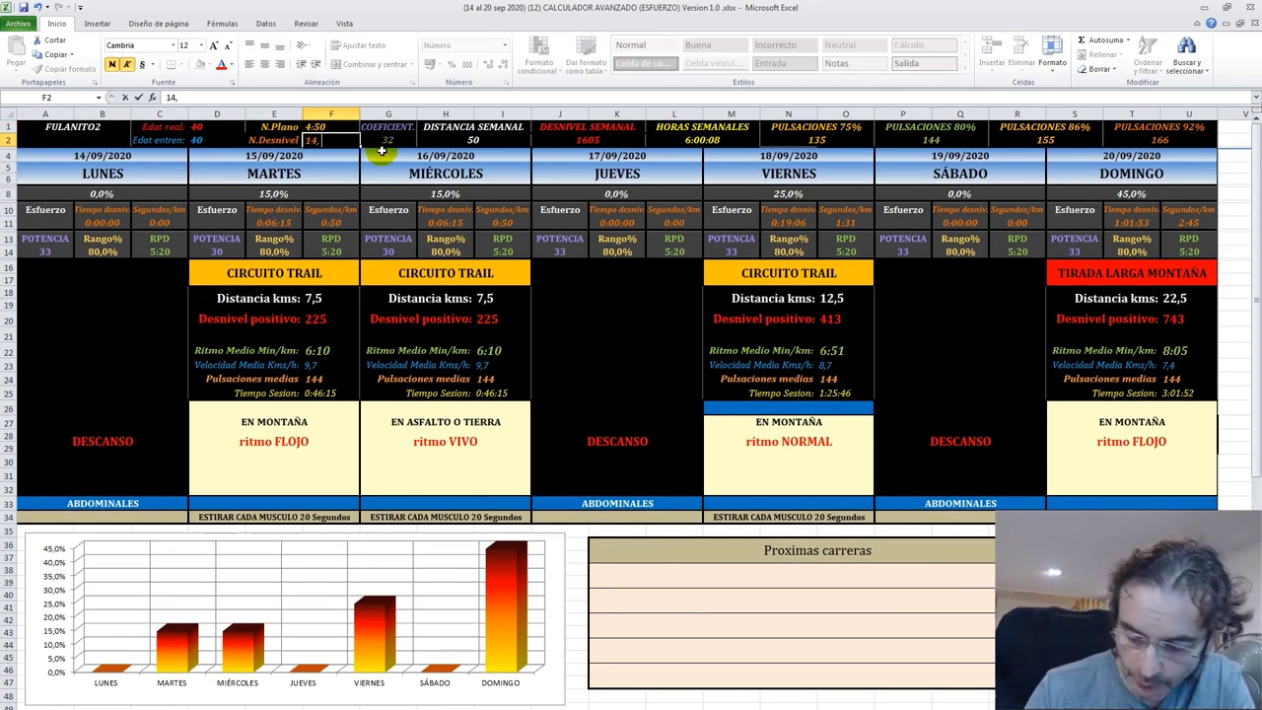
text(3)
key(Return)
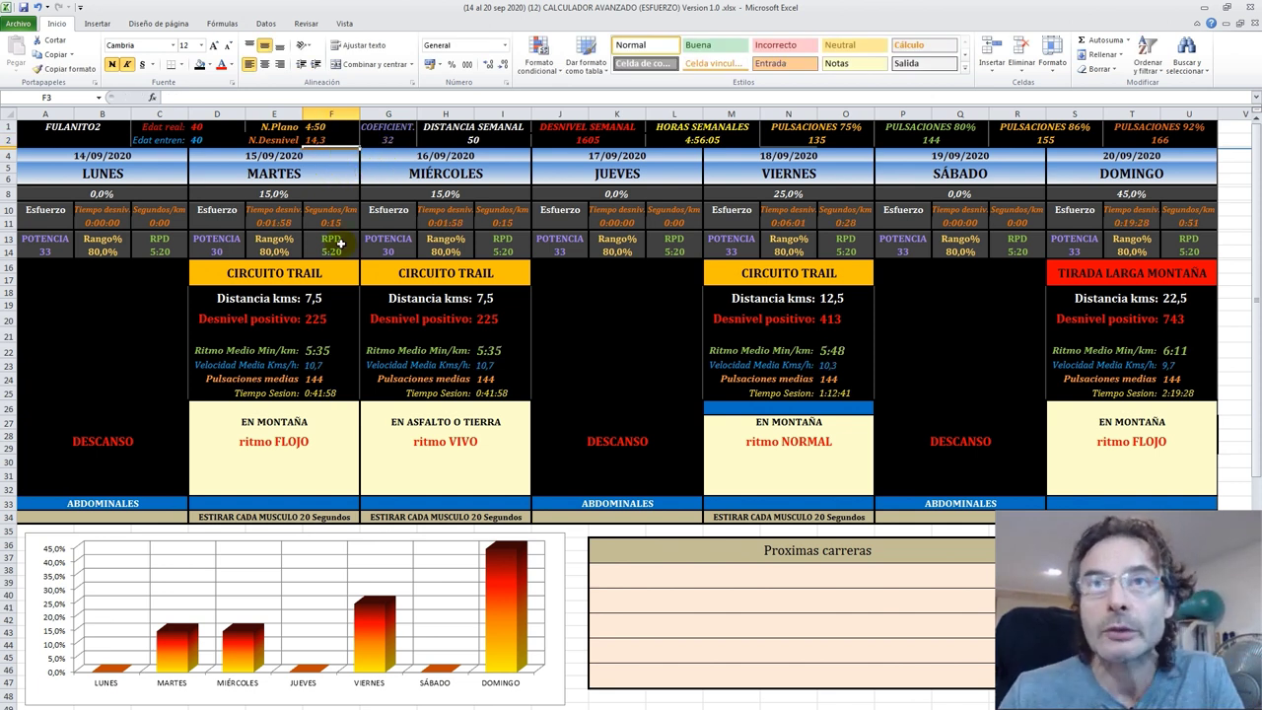
Step: Review N.Plano and N.Desnivel alongside Wednesday's load percentage, distance, average pace and Rango%
click(319, 126)
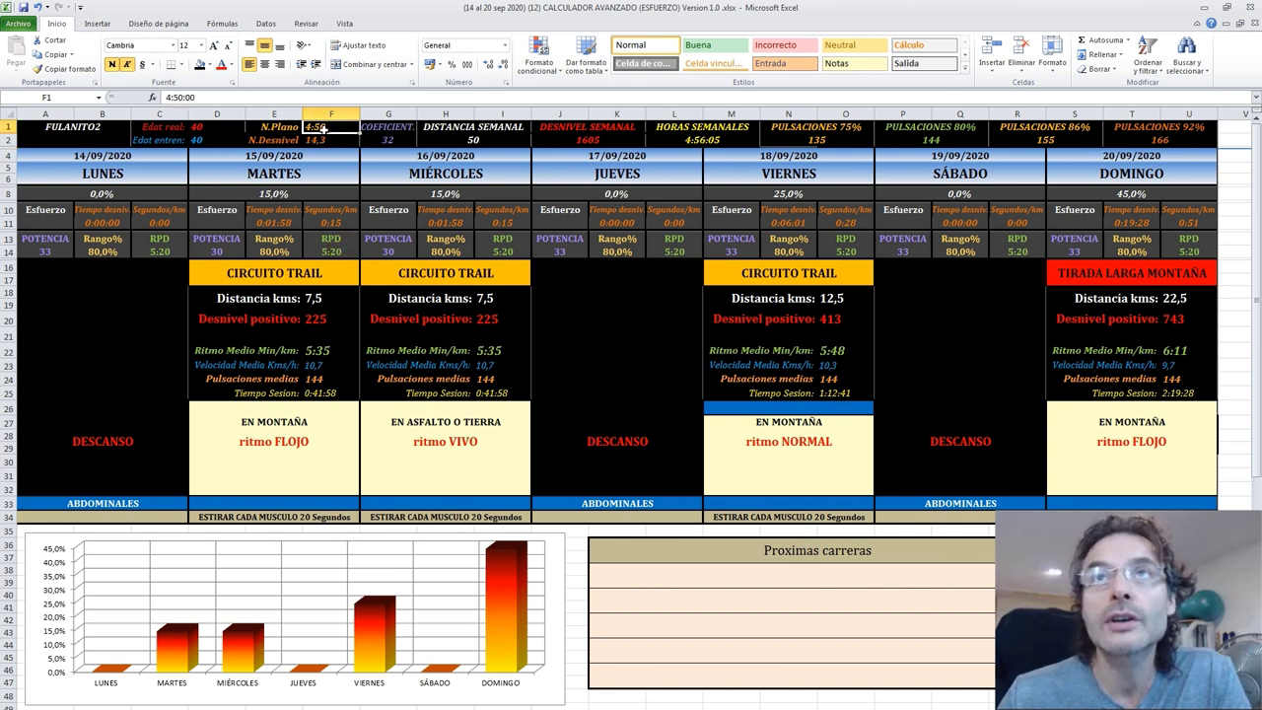
click(328, 144)
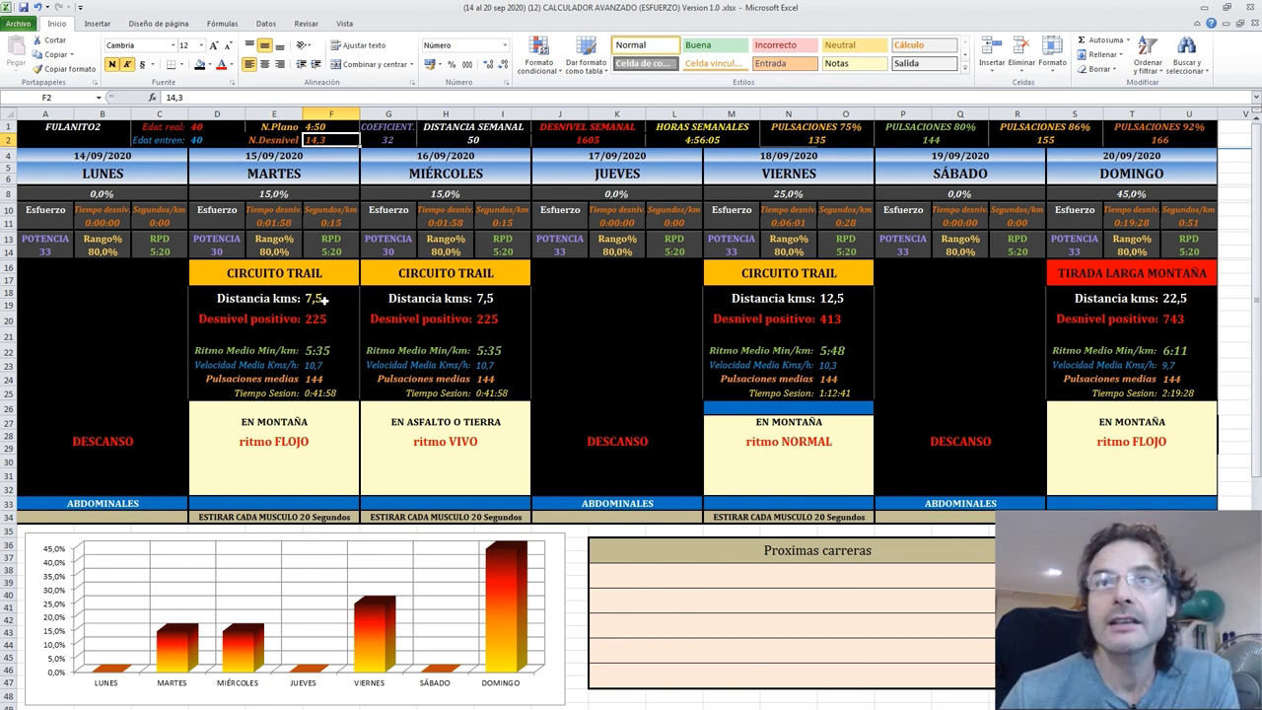
click(446, 194)
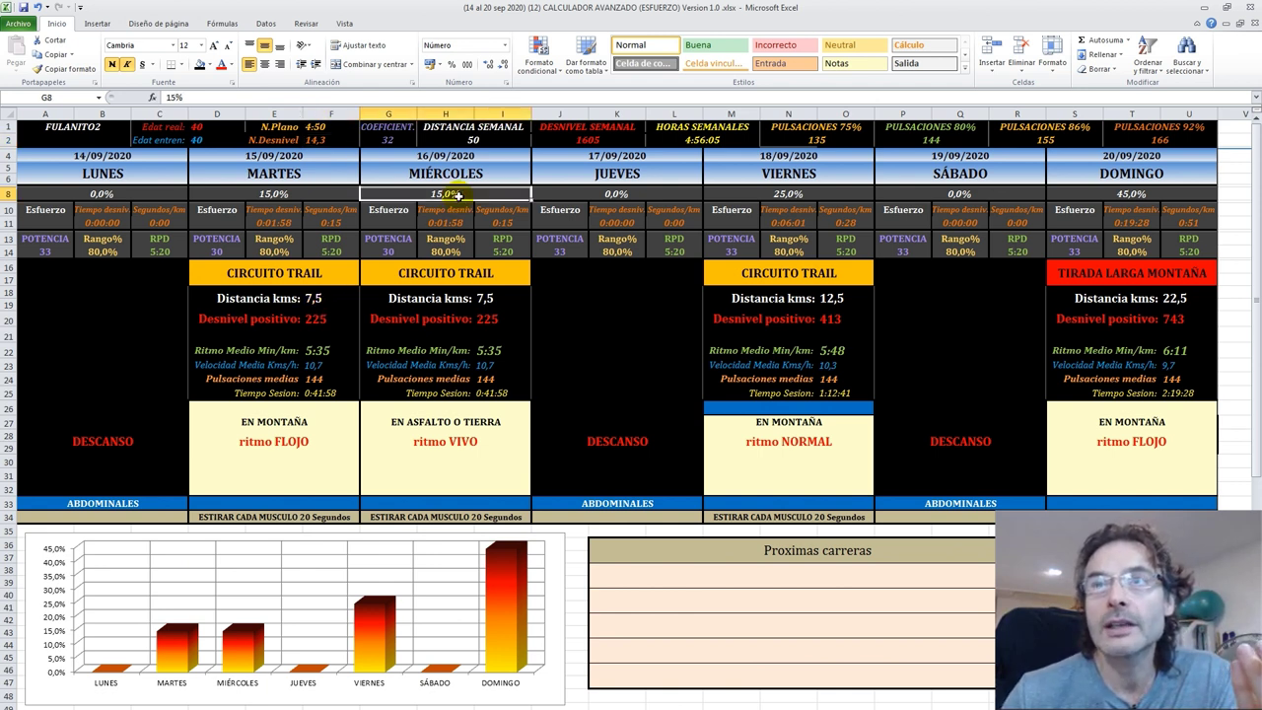
click(493, 298)
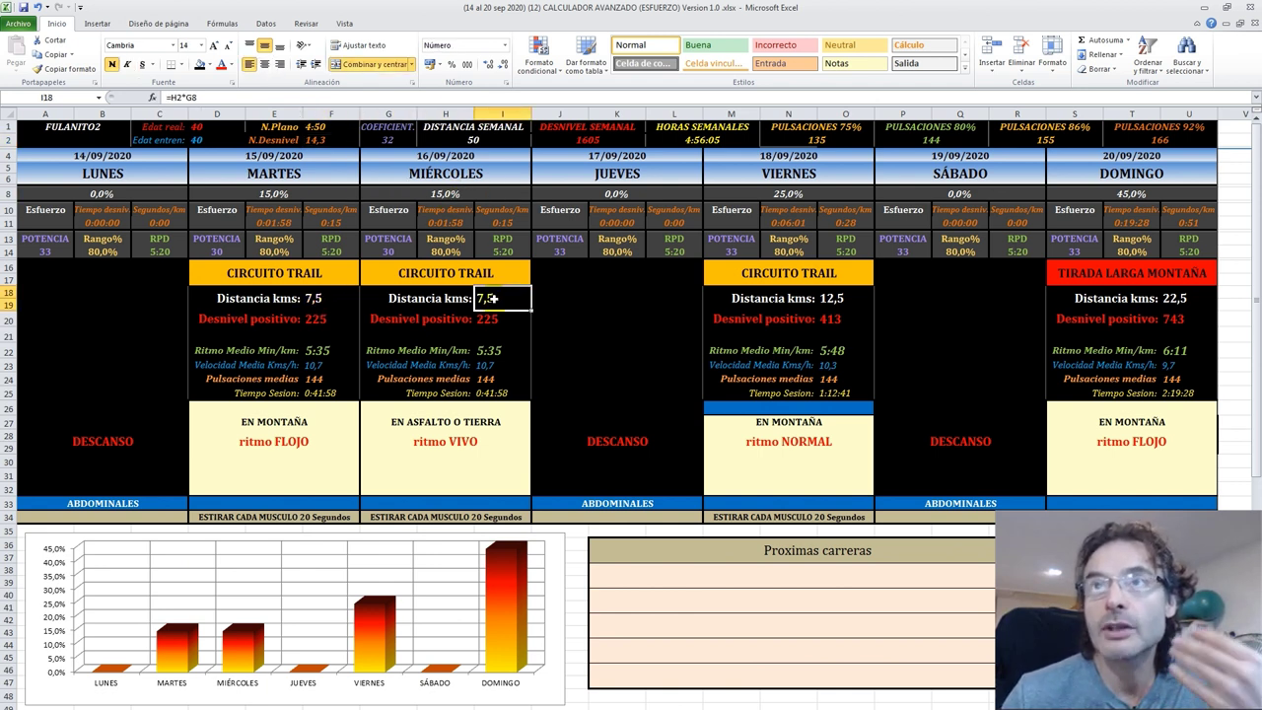
click(499, 351)
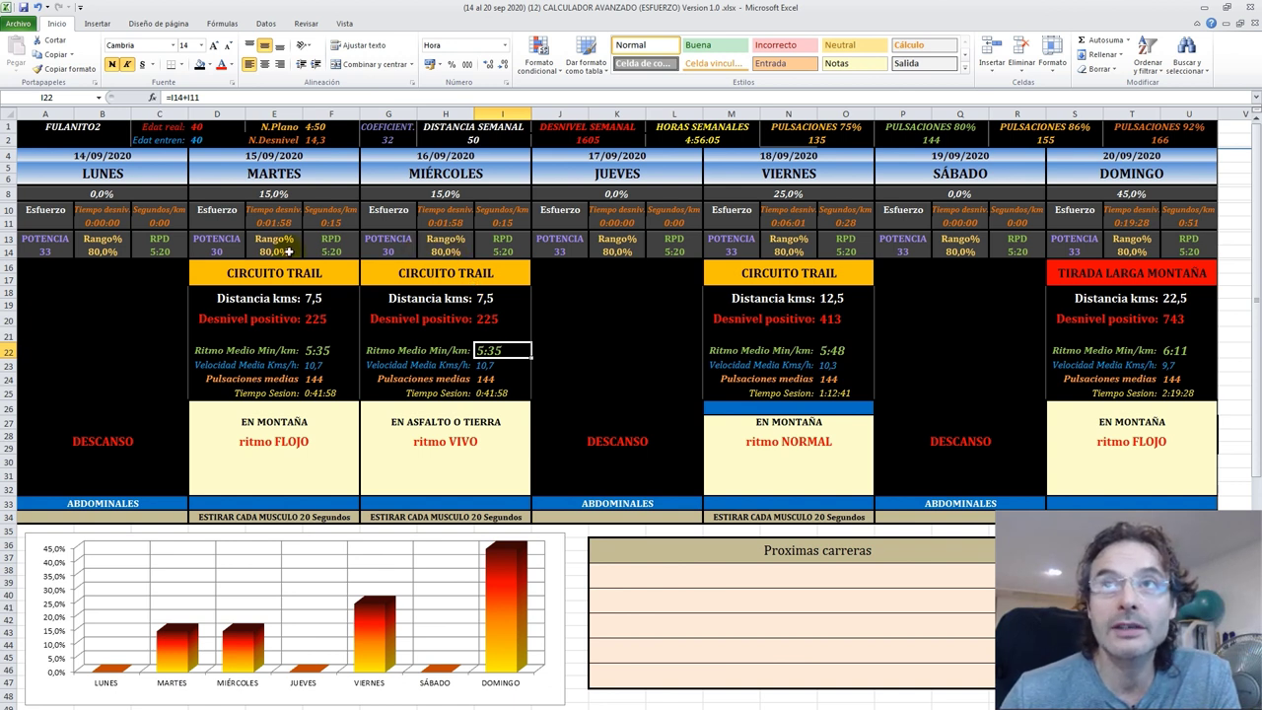
click(446, 253)
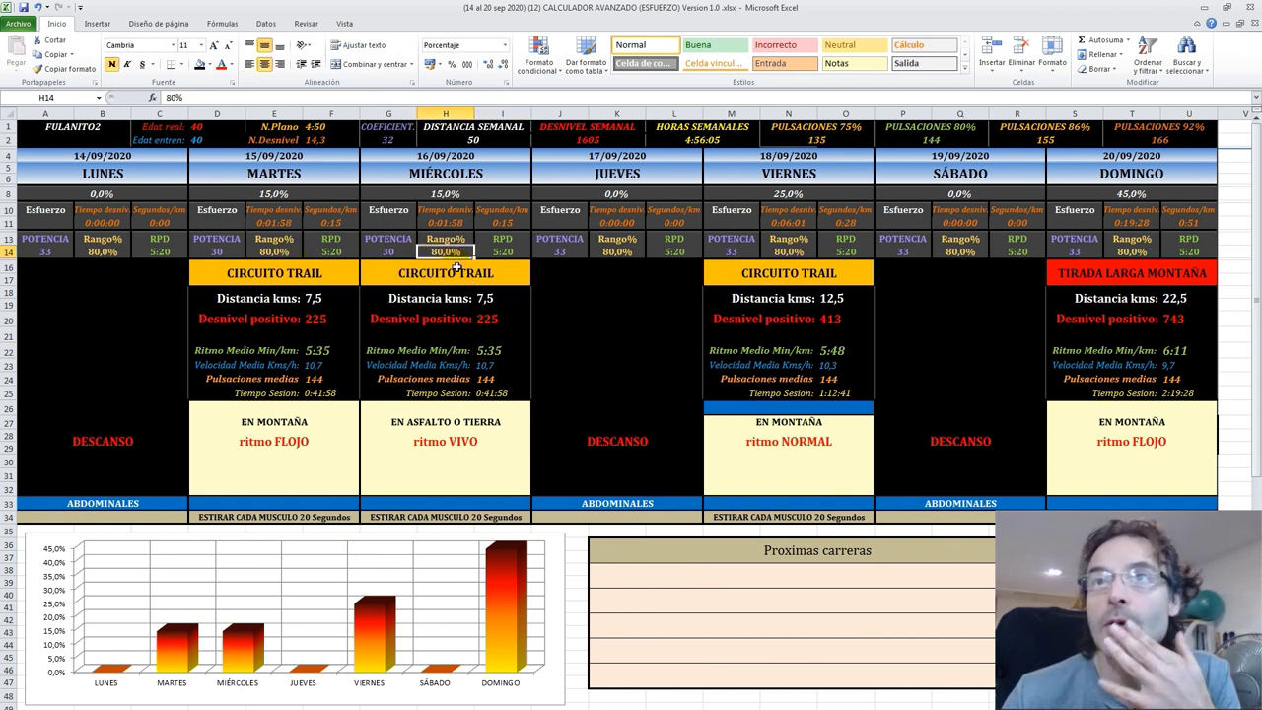
click(106, 322)
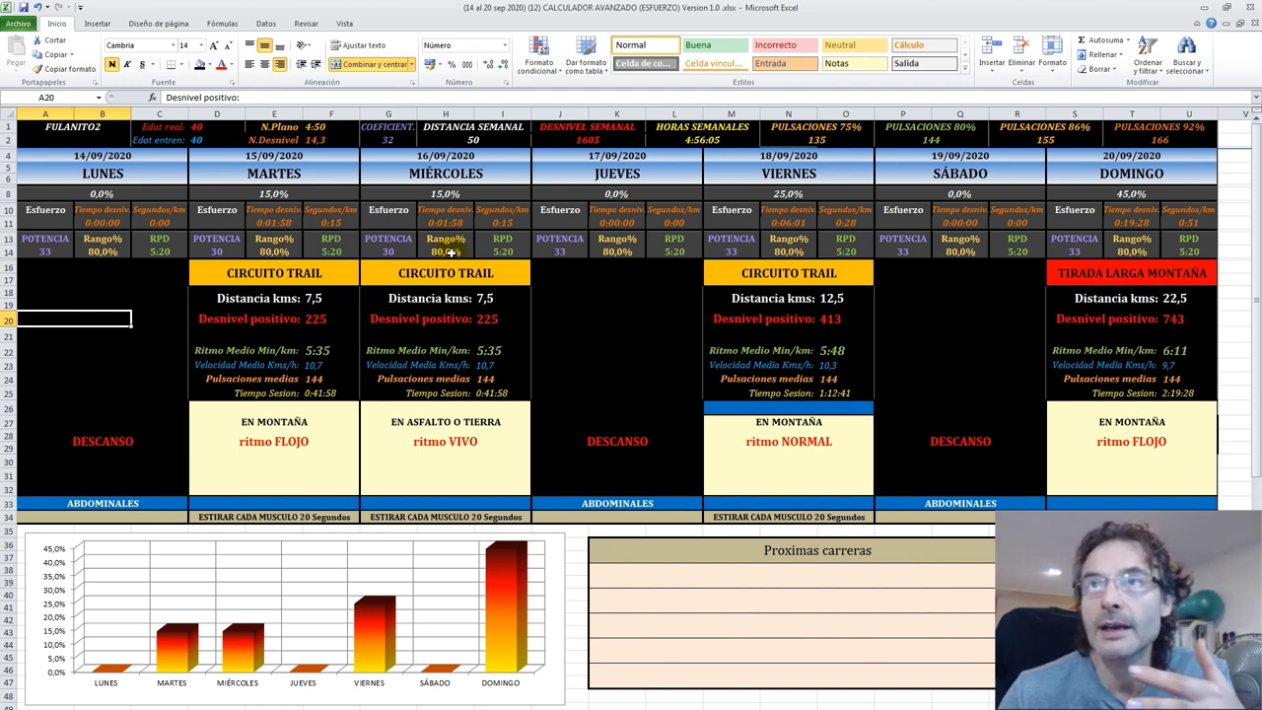
click(502, 353)
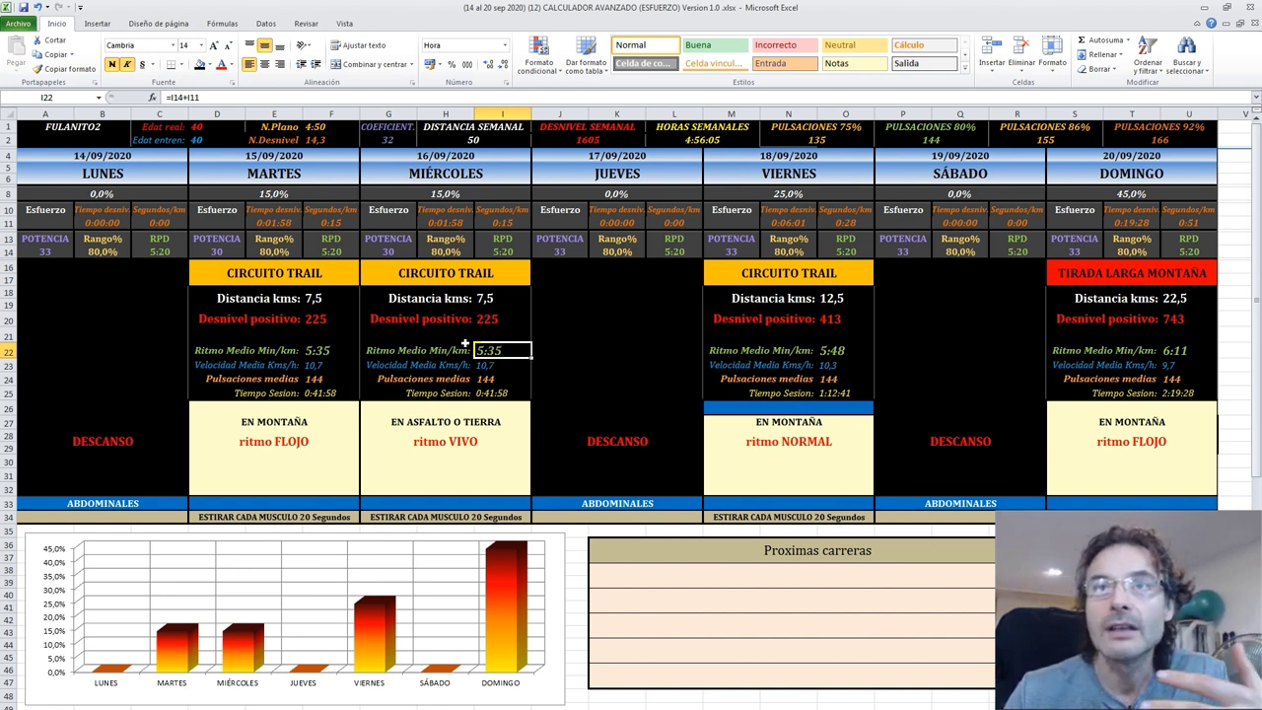
Step: Set Tuesday's Rango% to 77%
click(325, 354)
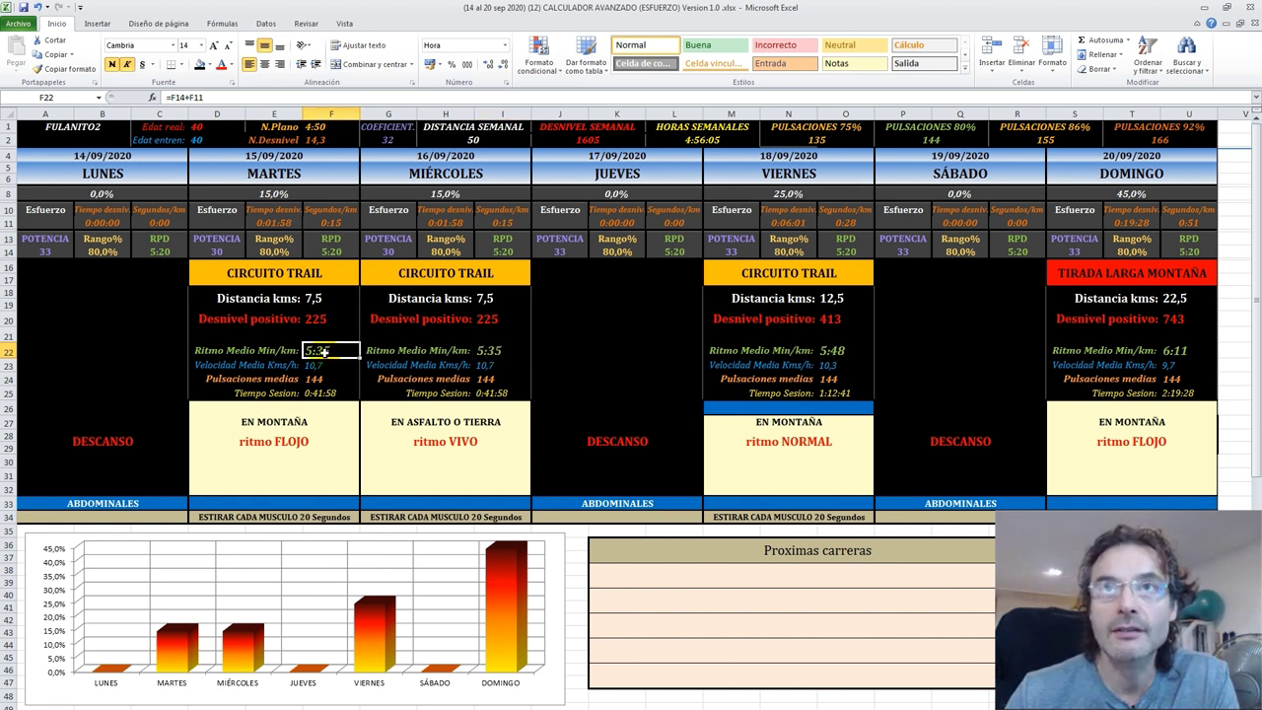
click(274, 253)
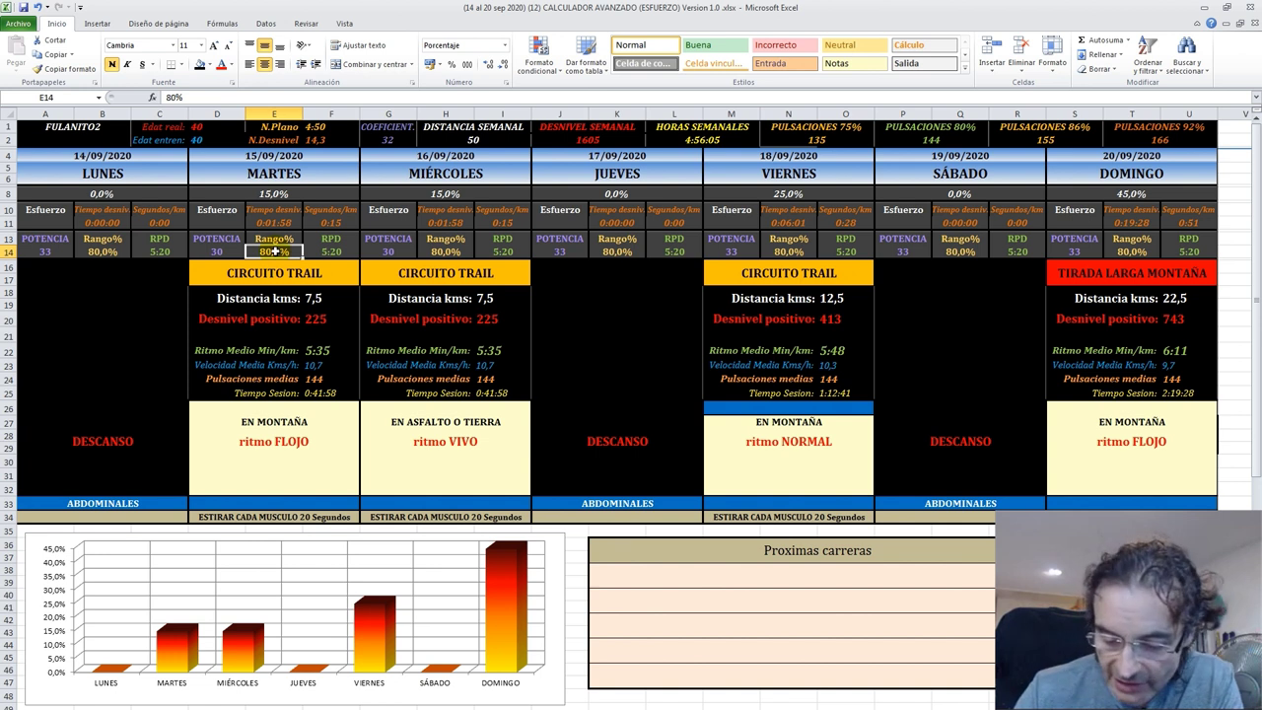
text(77)
key(Return)
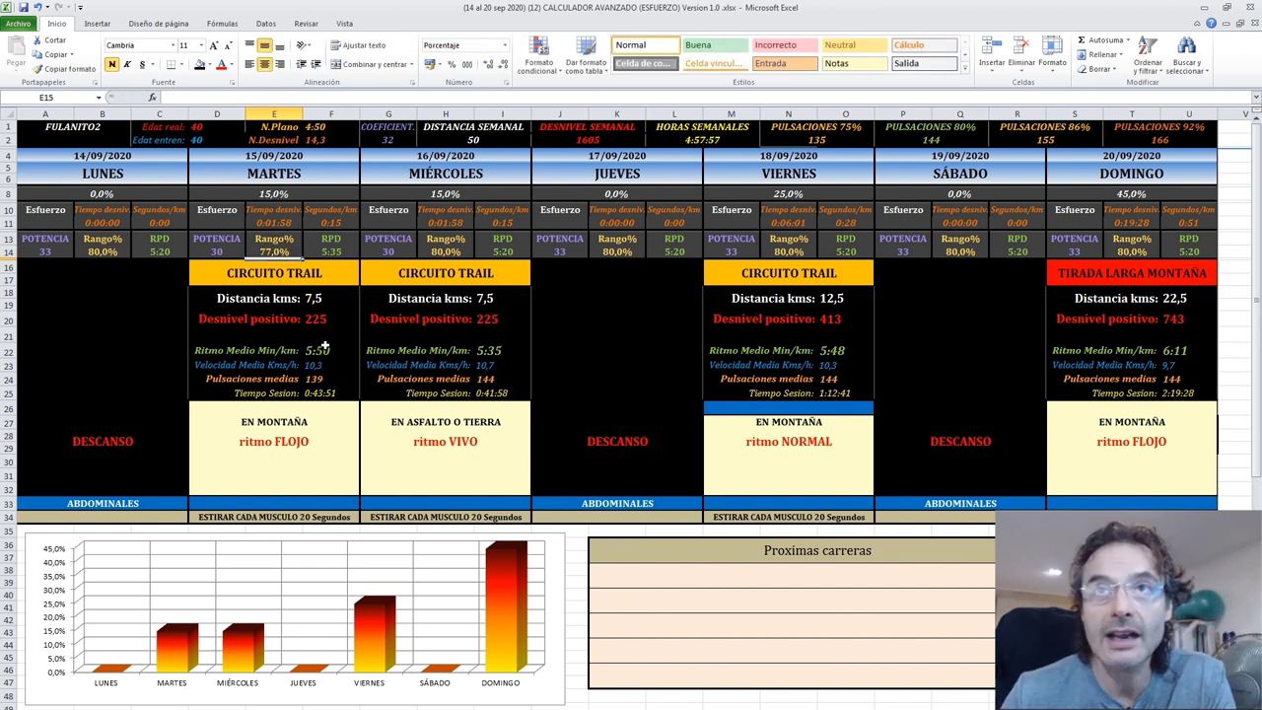
Step: Compare the distance, elevation gain, average pace and average heart rate of the Tuesday and Wednesday sessions
click(320, 300)
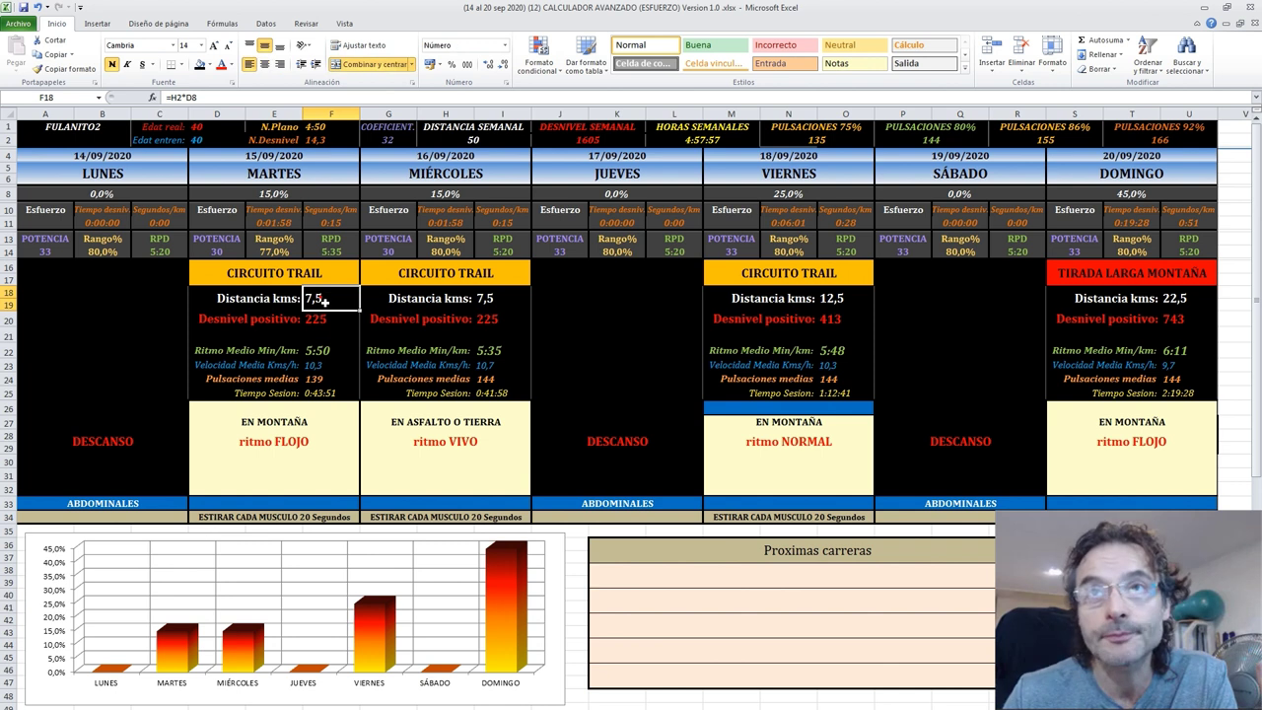
click(498, 298)
click(498, 319)
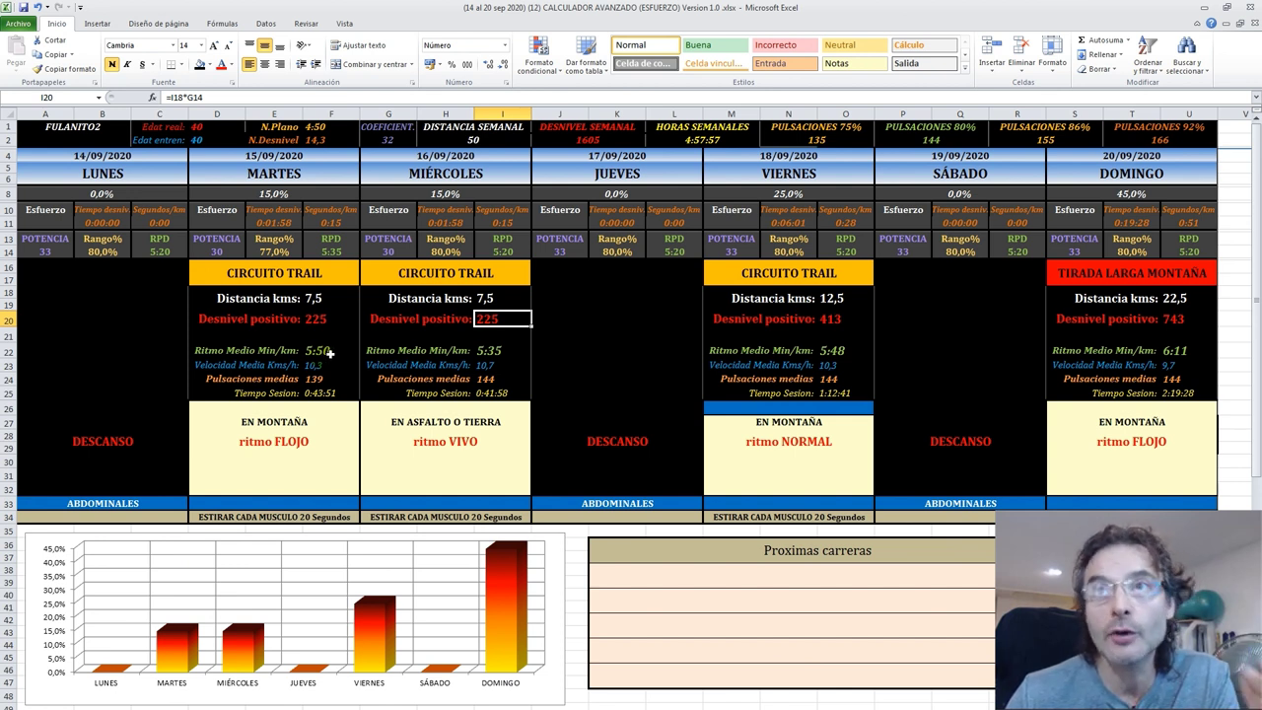
click(498, 352)
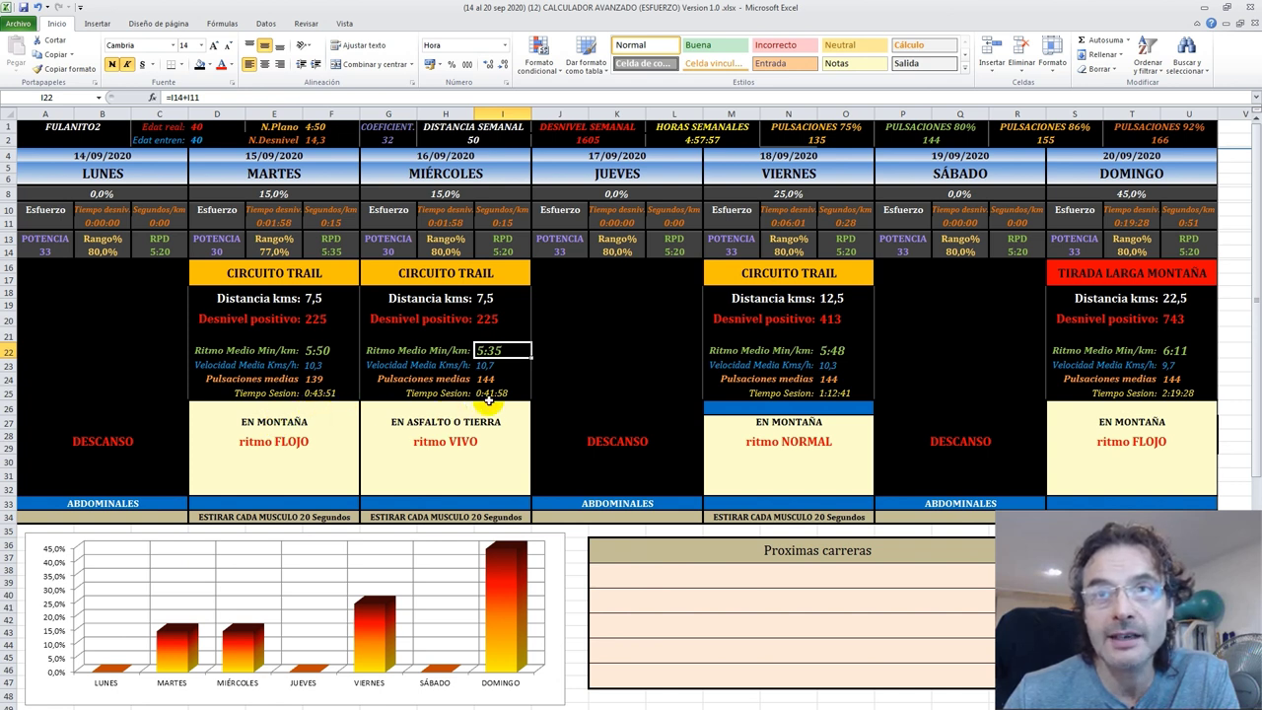
click(324, 380)
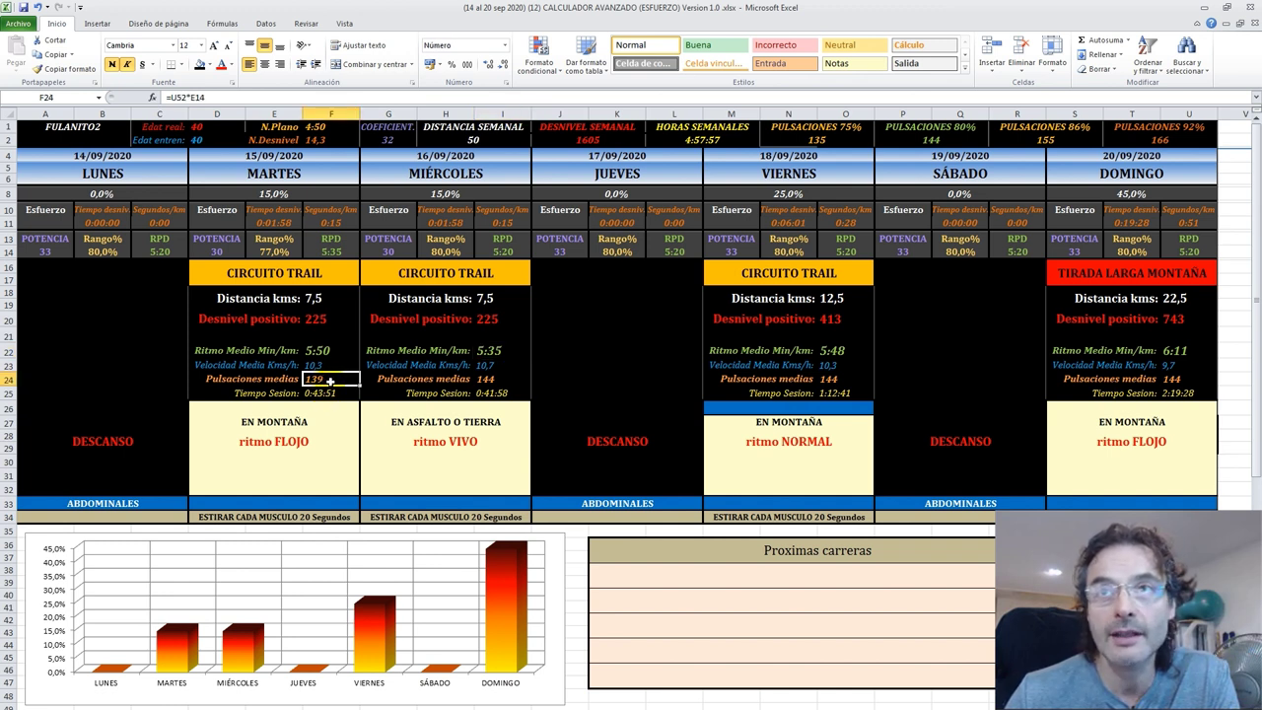
click(497, 378)
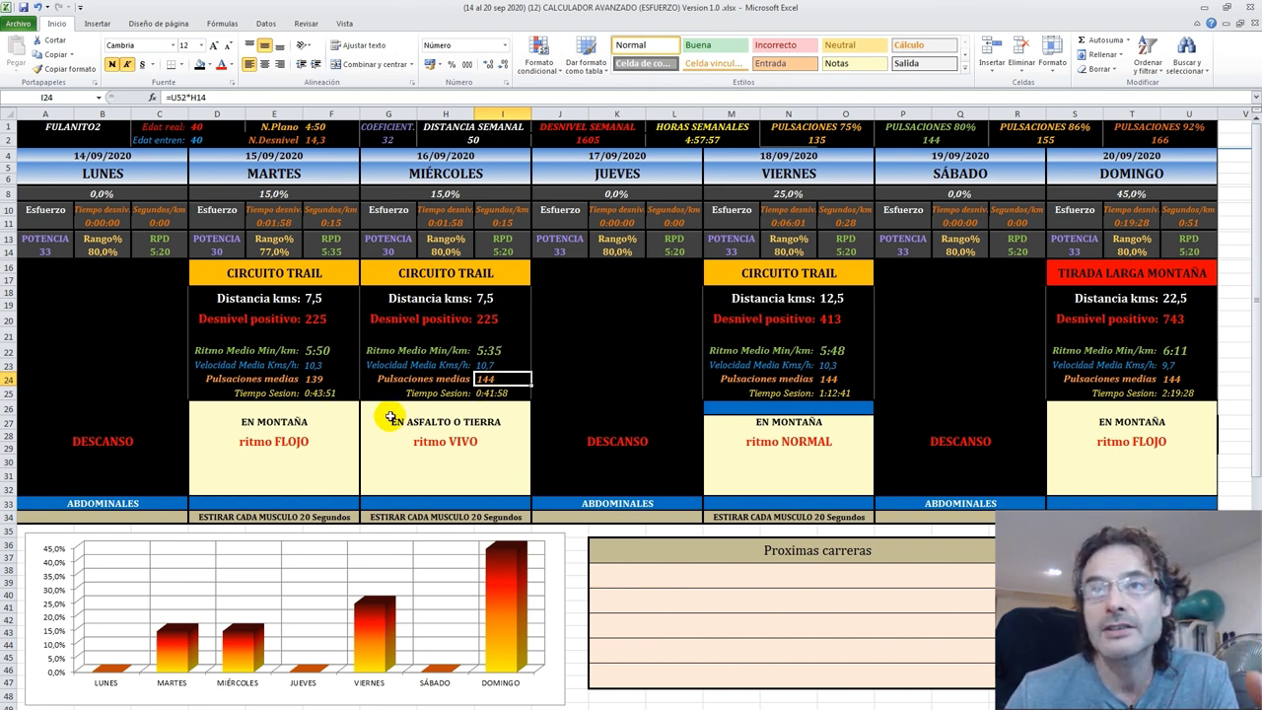
Step: Clear the EN ASFALTO O TIERRA and ritmo VIVO notes from Wednesday's session
drag(395, 417, 481, 432)
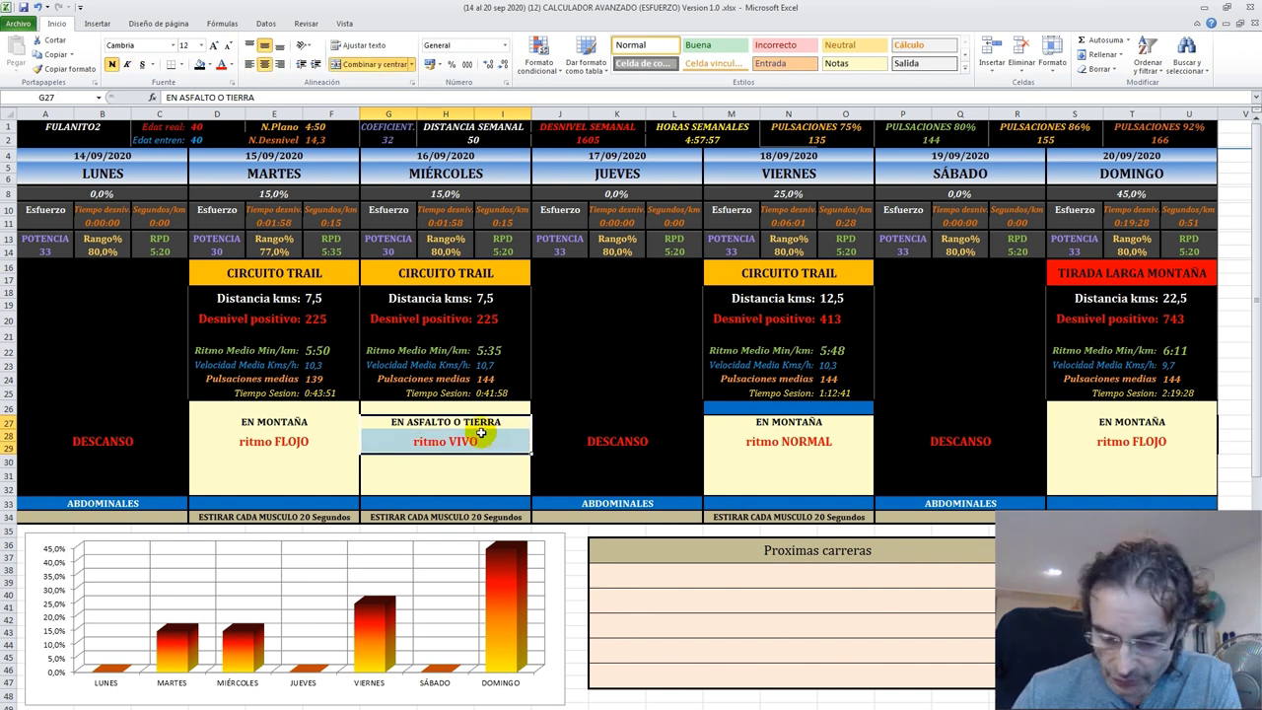
key(Delete)
click(605, 347)
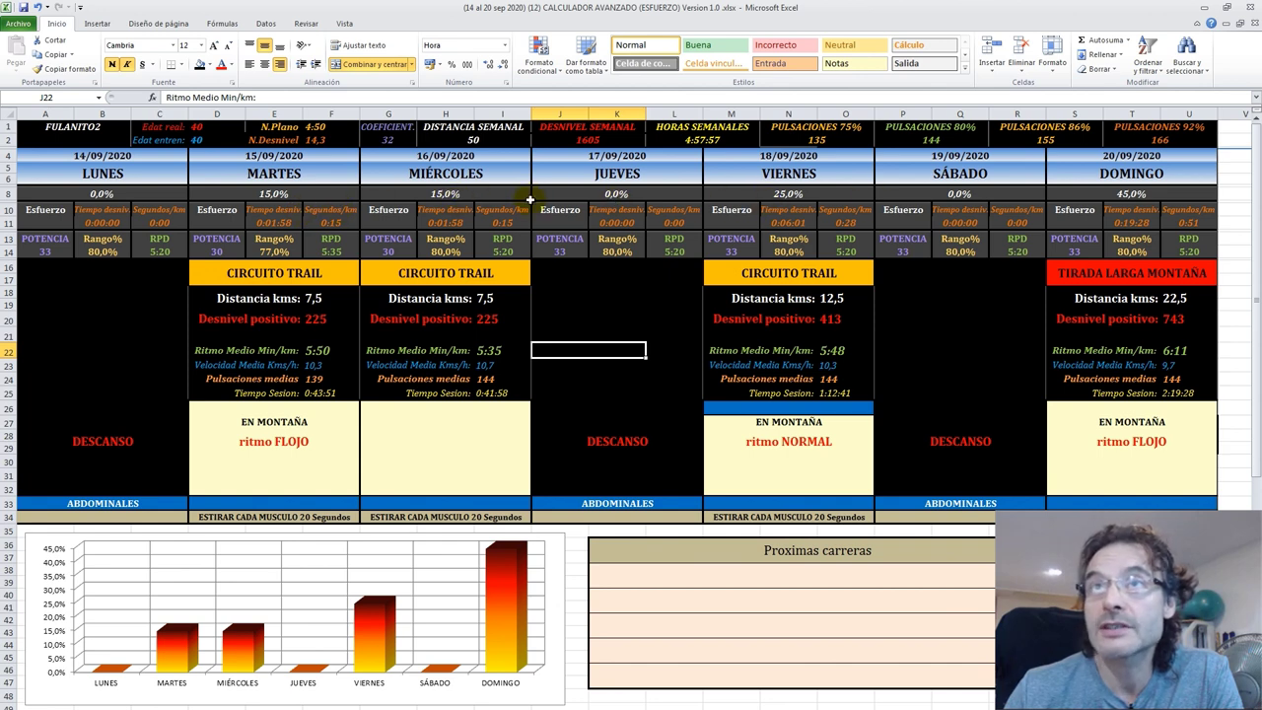
Step: Set Wednesday's weekly load percentage to 20%
click(445, 195)
text(20)
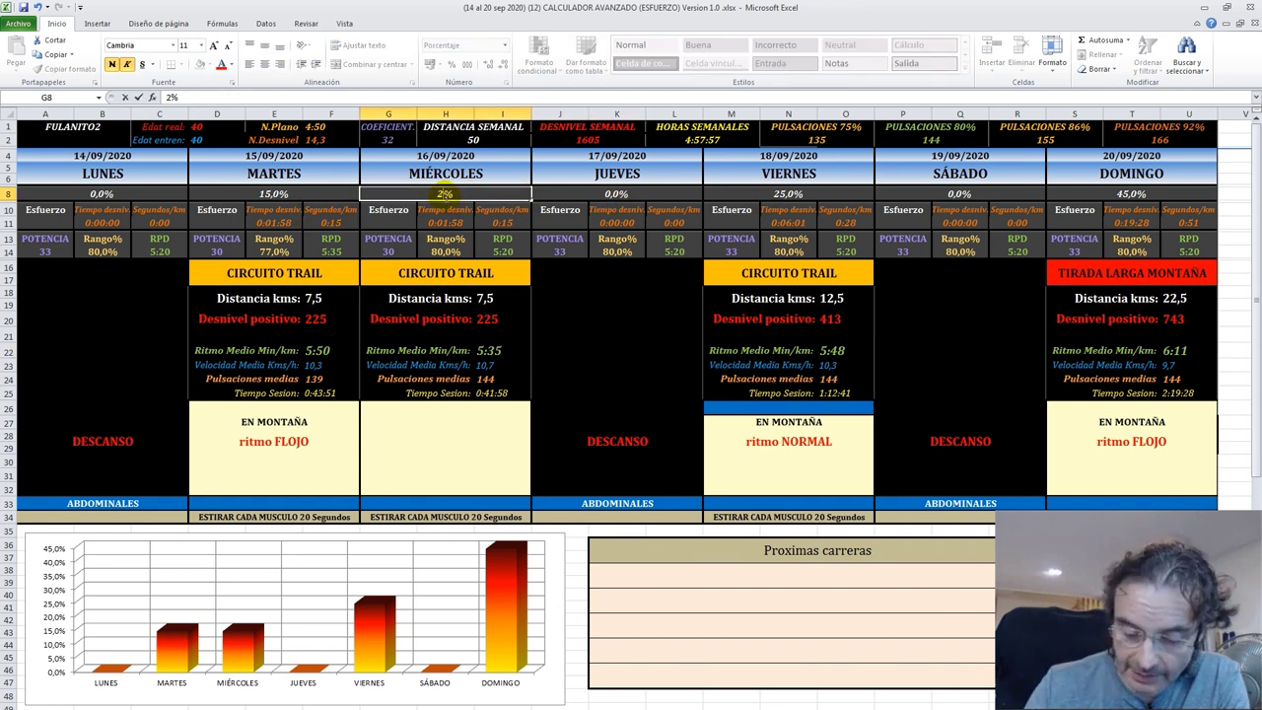
key(Return)
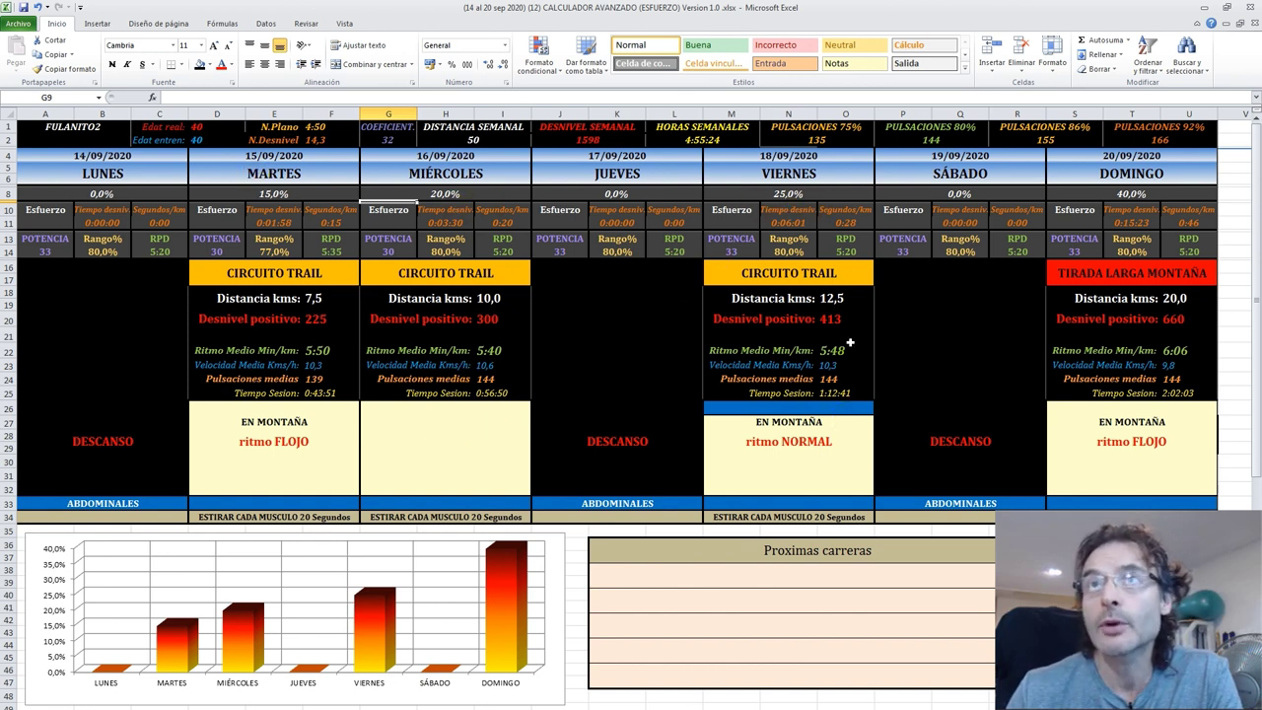
Step: Check the weekly distance against the Tuesday and Wednesday session distances, and examine Friday's CIRCUITO TRAIL session
click(474, 141)
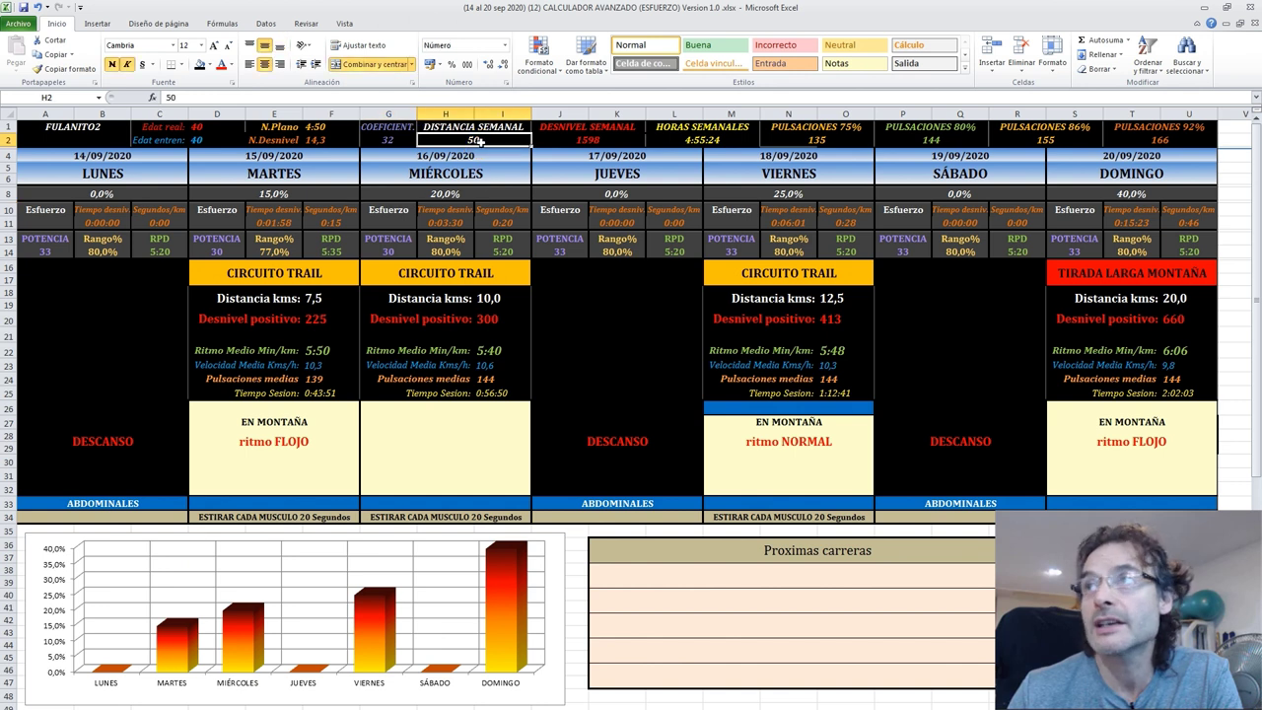
click(326, 298)
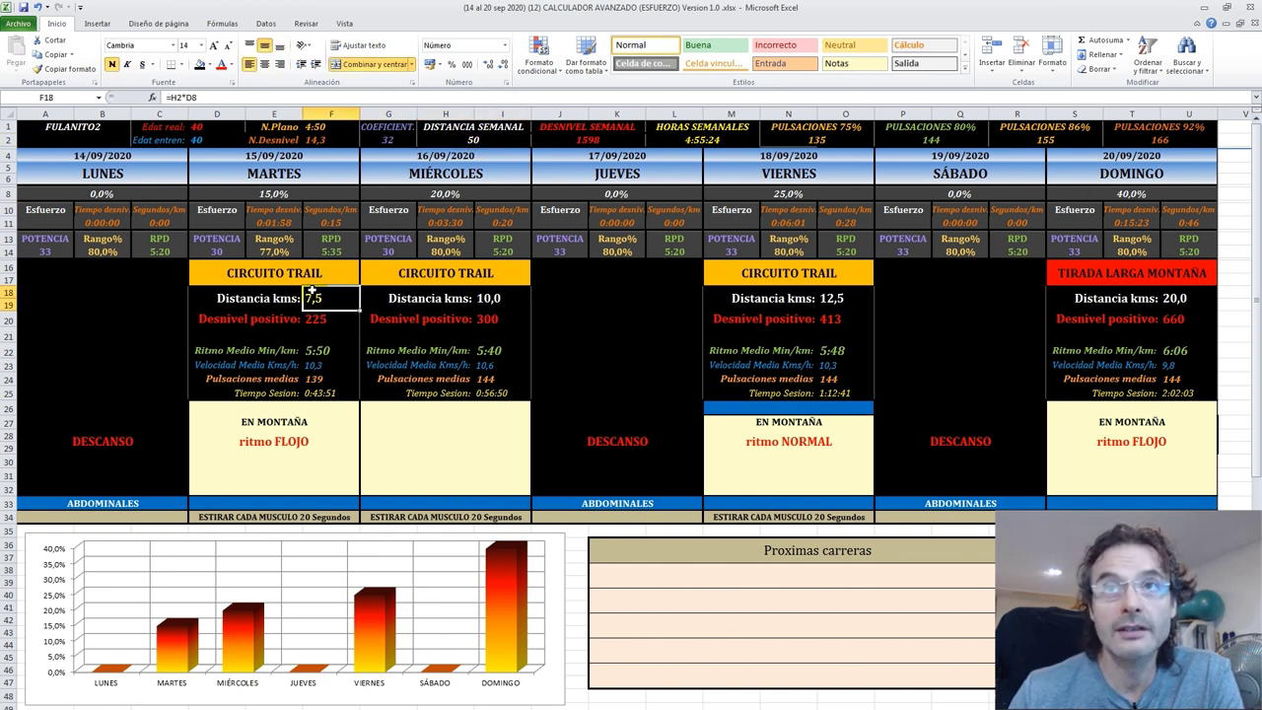
click(493, 300)
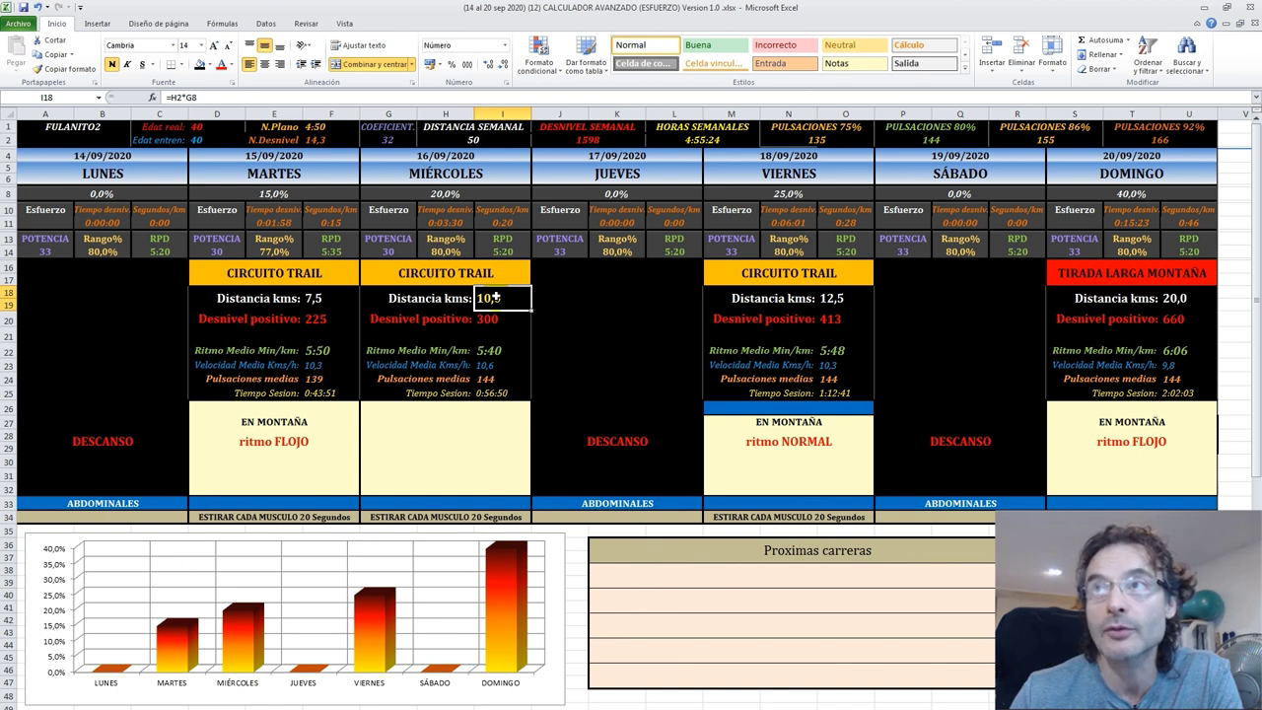
click(784, 280)
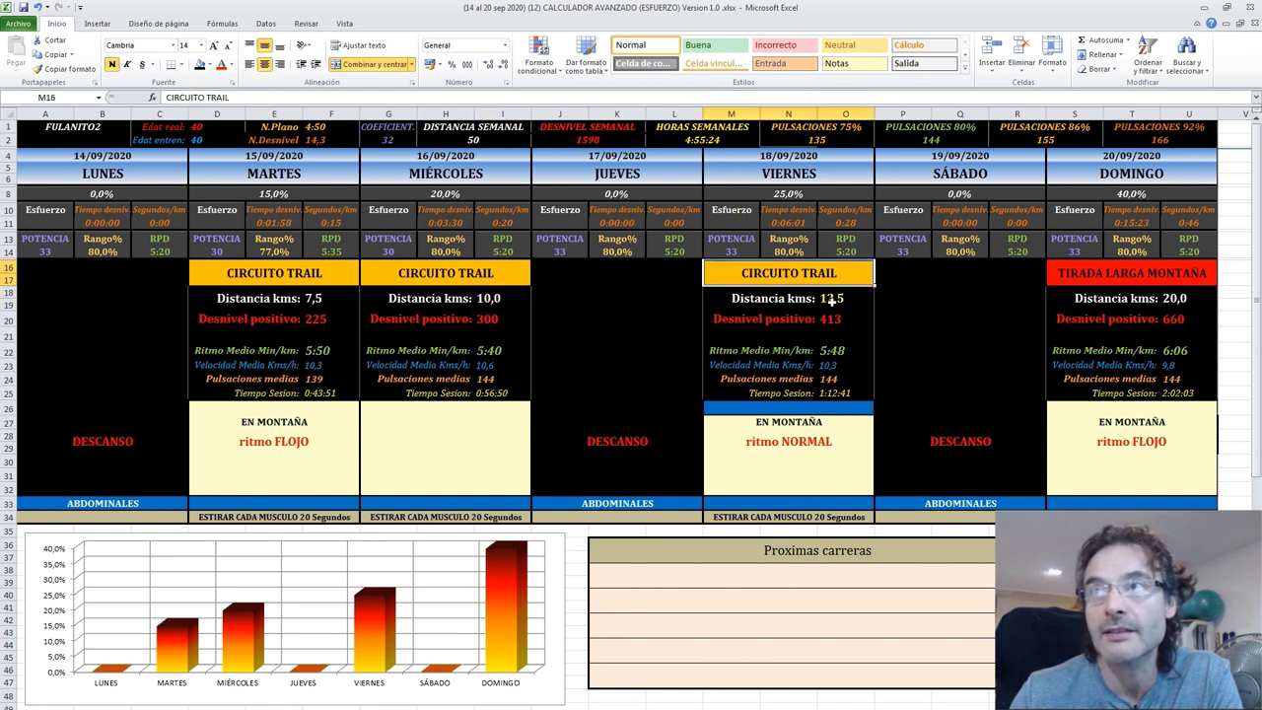
Step: Check Friday's and Sunday's session distances against the weekly distance and Sunday's load percentage
click(828, 299)
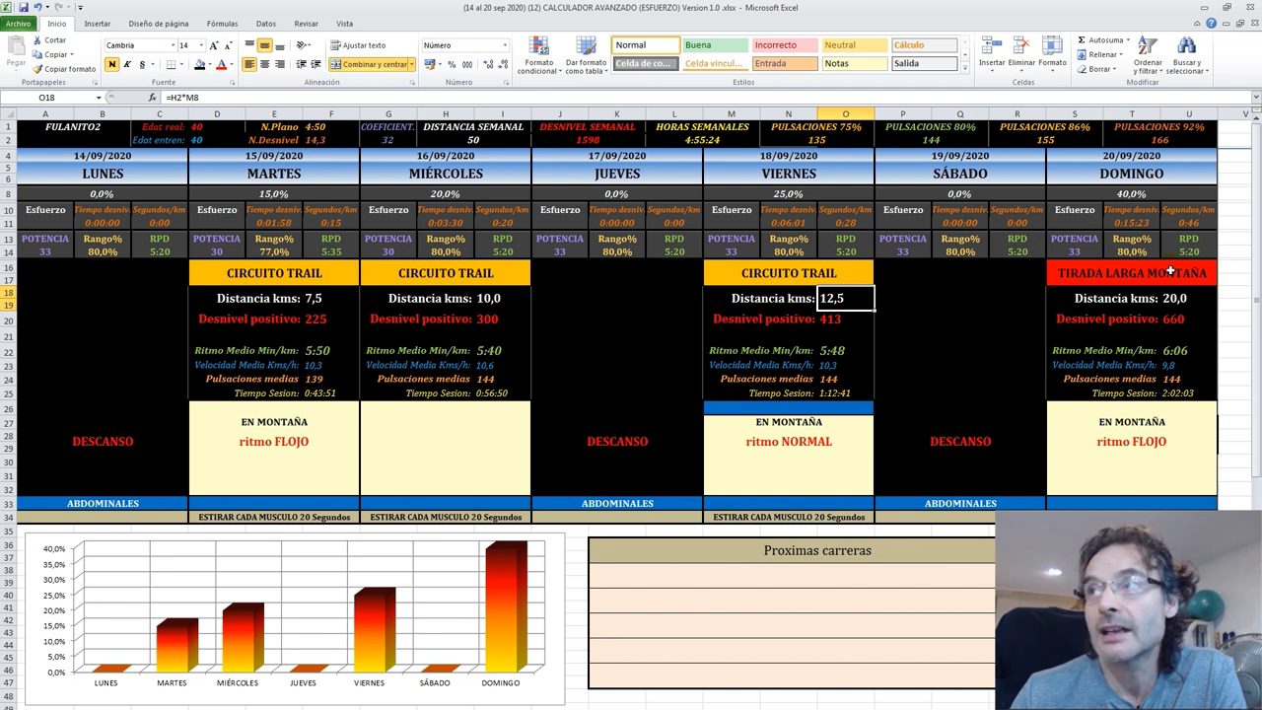
click(492, 141)
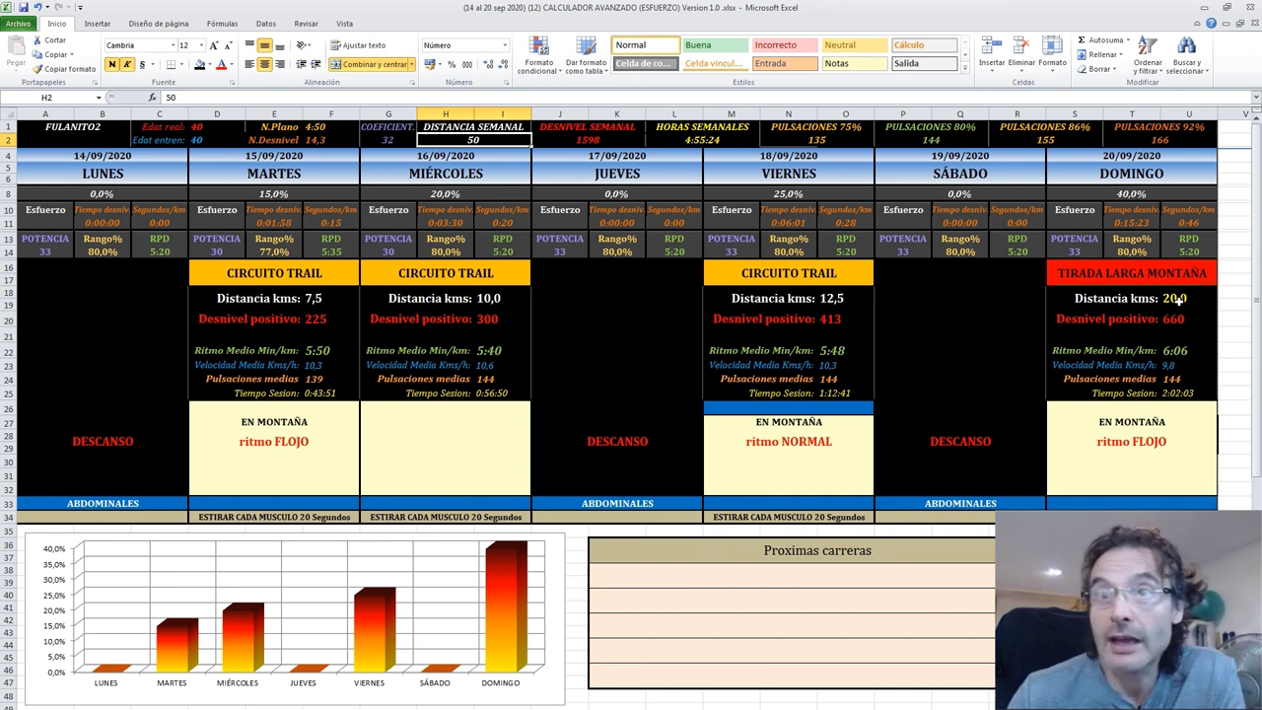
click(1139, 195)
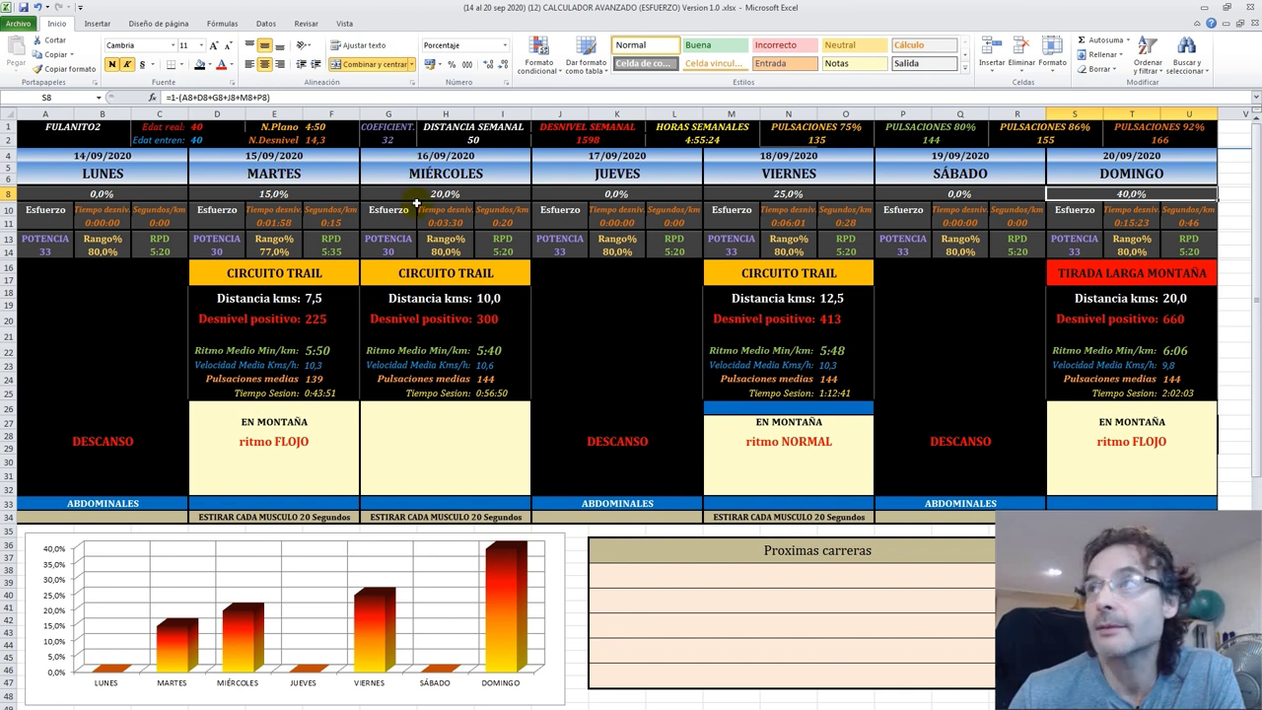
click(1188, 299)
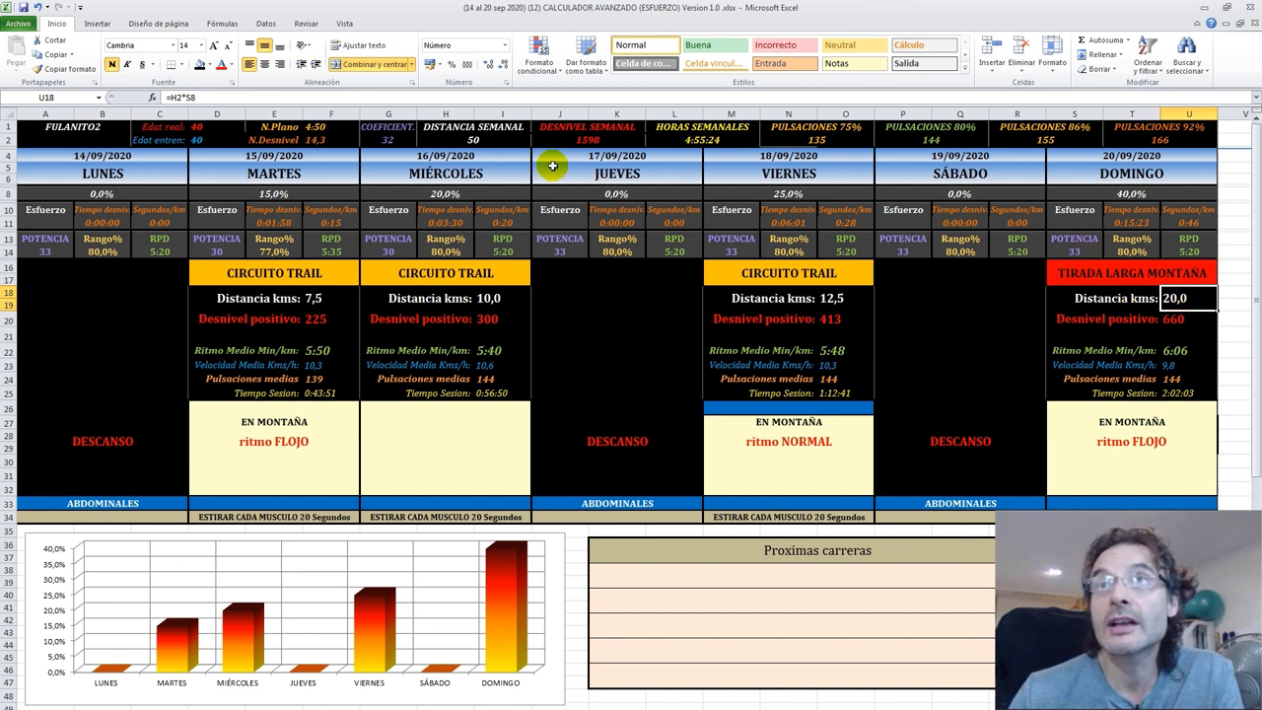
Step: Set the weekly distance (DISTANCIA SEMANAL) to 60 km
click(484, 141)
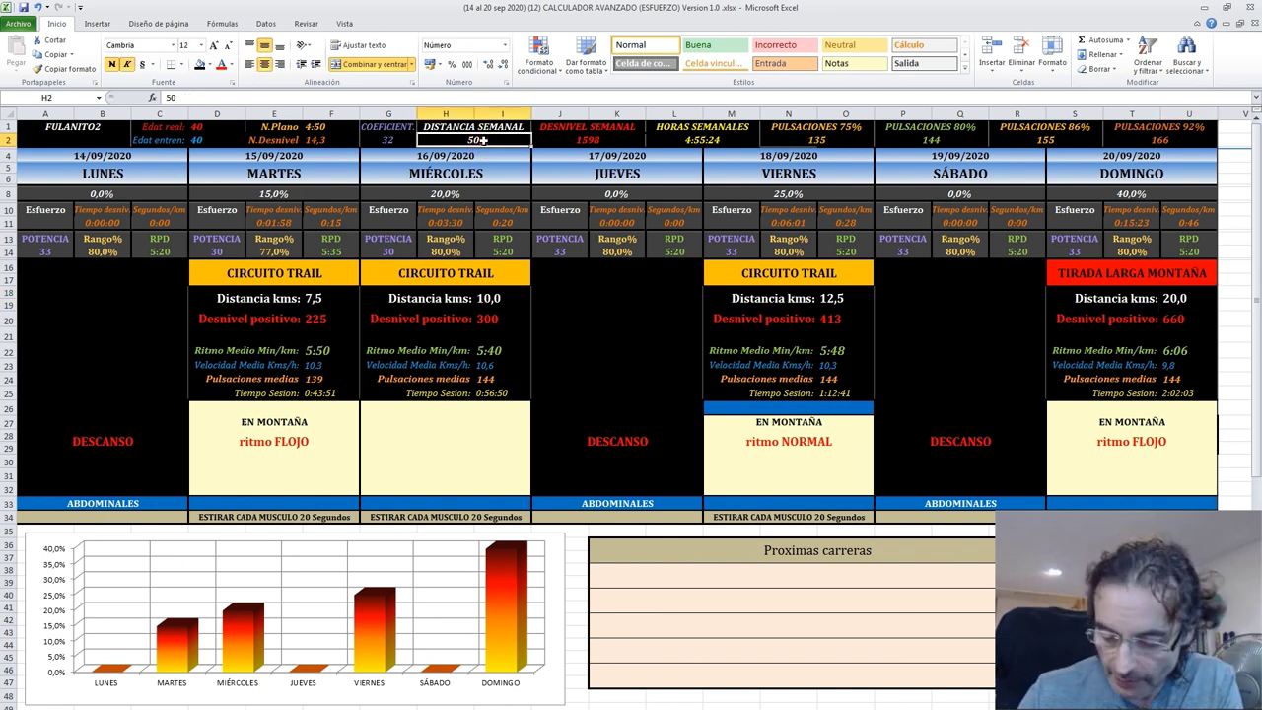
text(60)
key(Return)
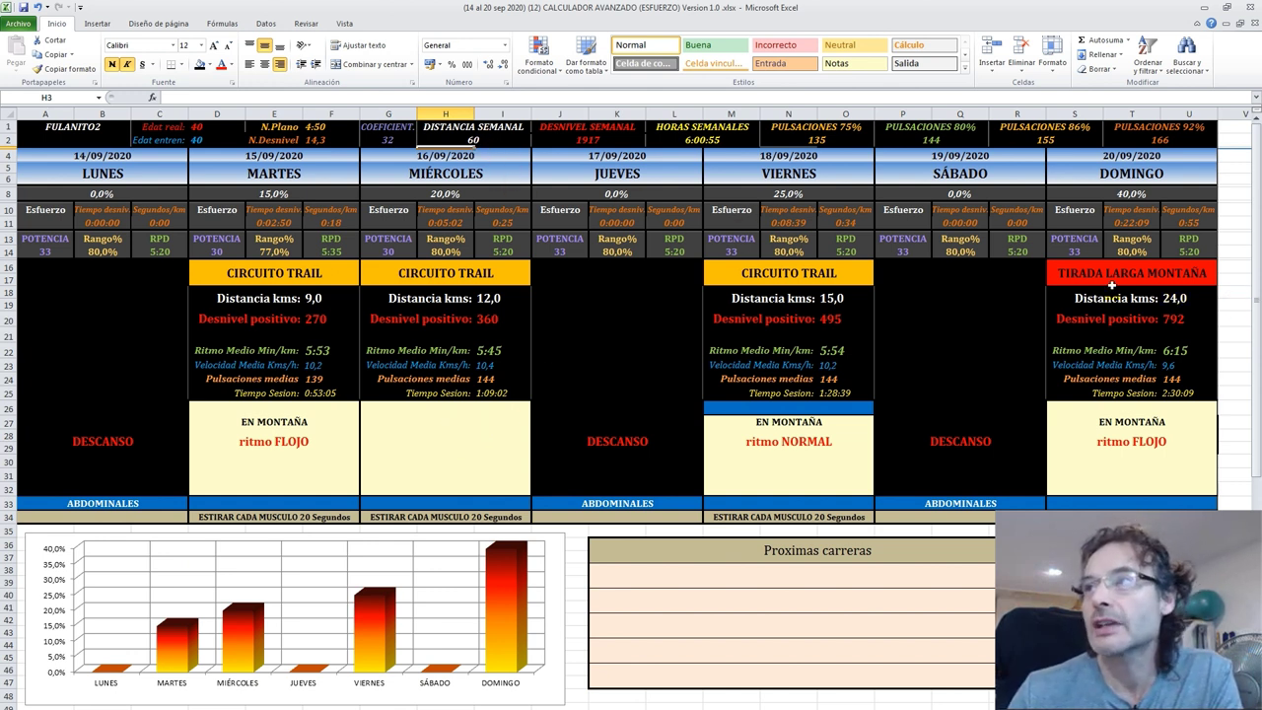
Step: Check the distance and elevation gain of Sunday's TIRADA LARGA MONTAÑA session and set its POTENCIA to 25
click(1179, 299)
click(1188, 321)
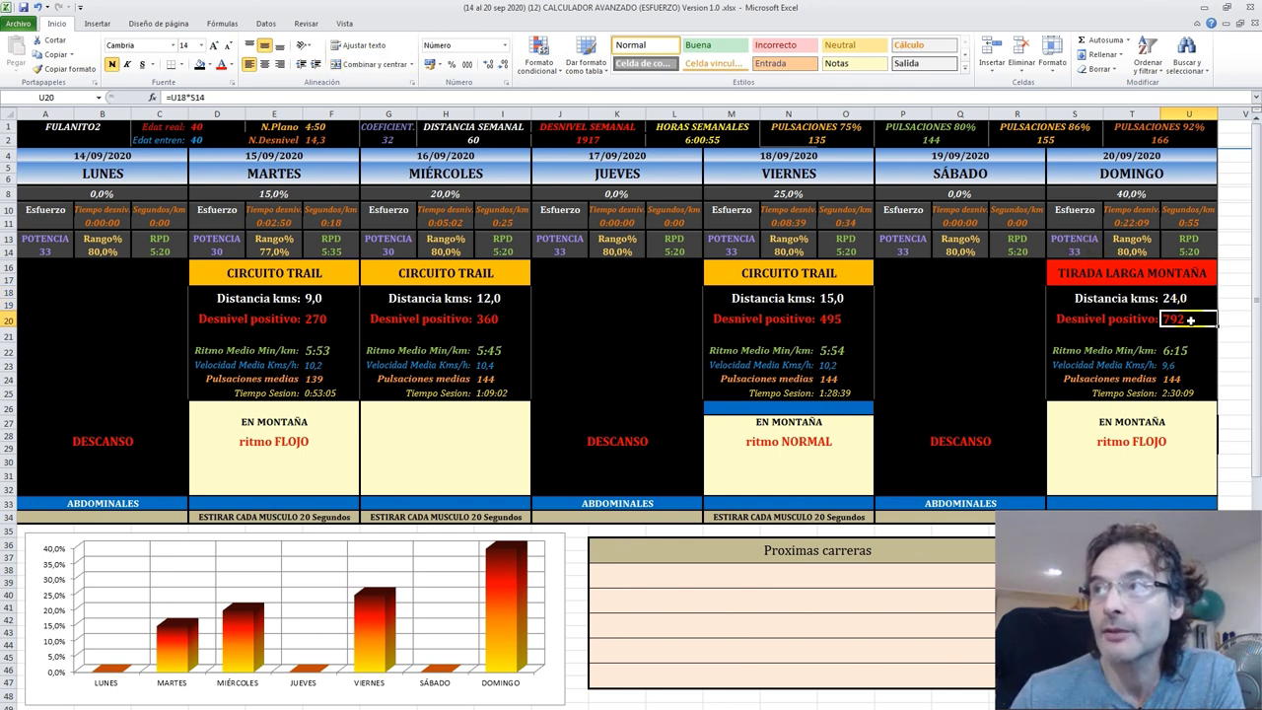
click(1083, 253)
text(25)
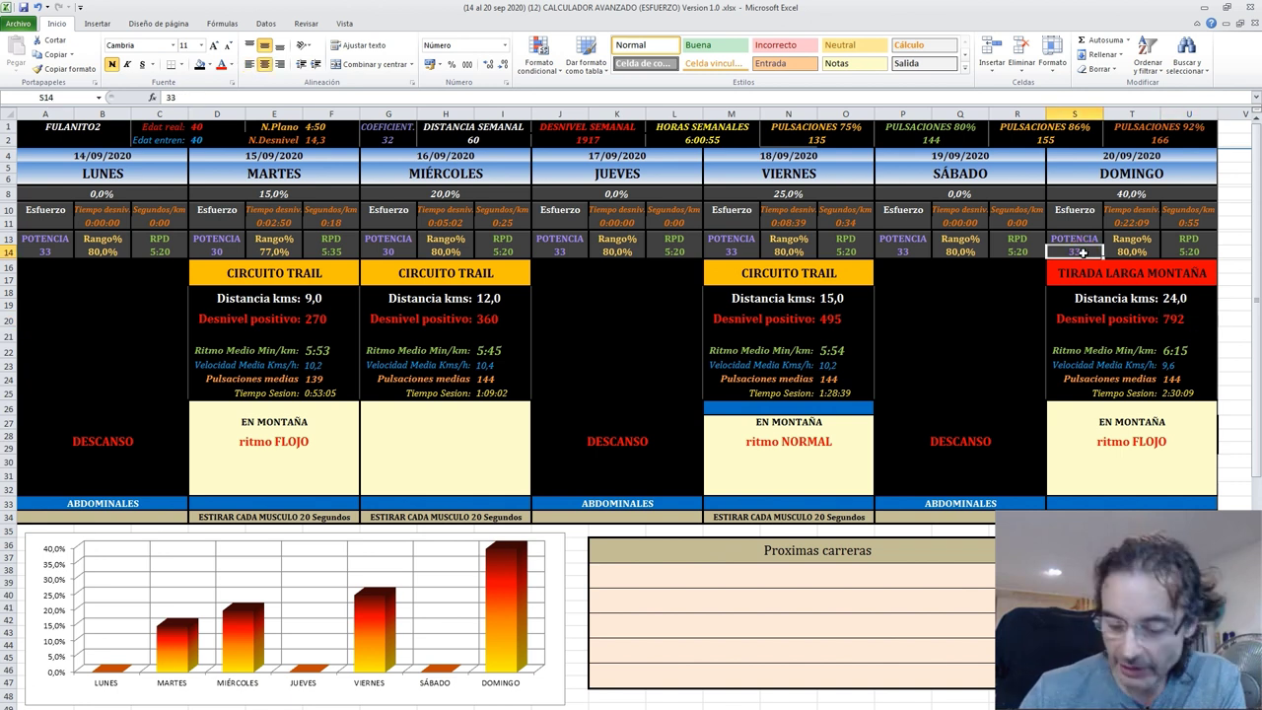
key(Return)
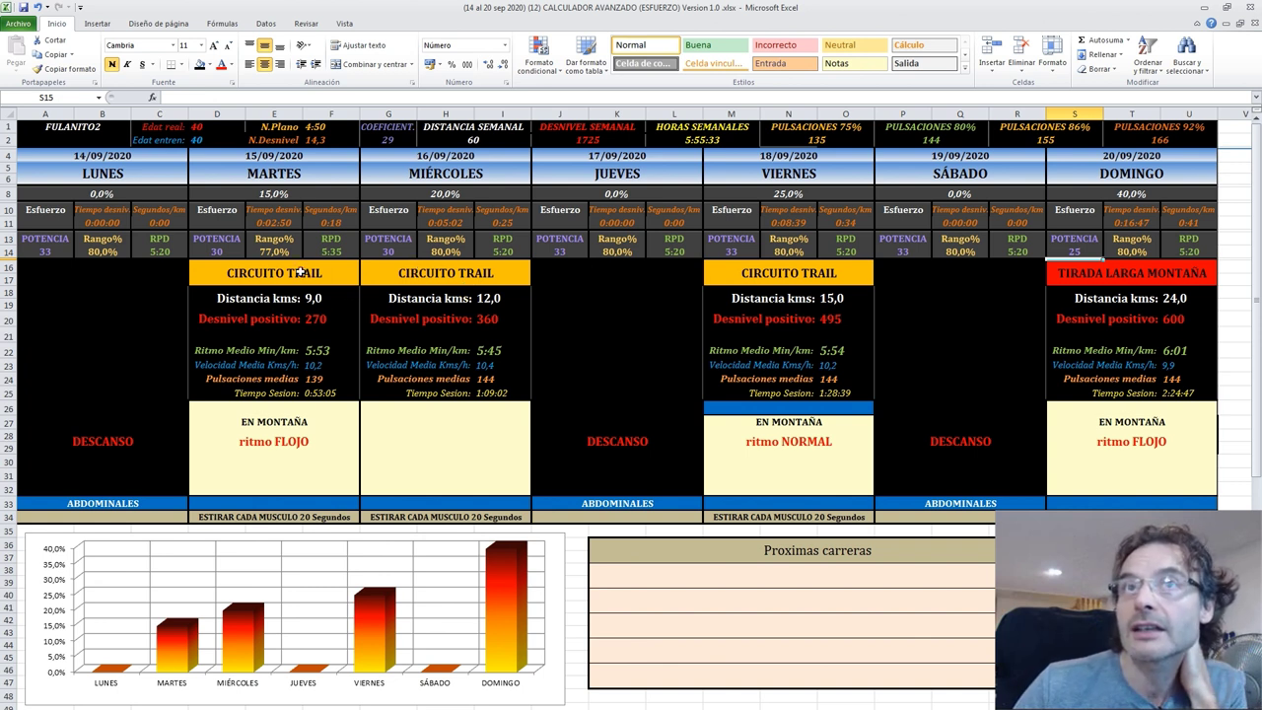
Step: Set the POTENCIA of the Tuesday, Friday and Sunday sessions to 20
click(221, 253)
text(20)
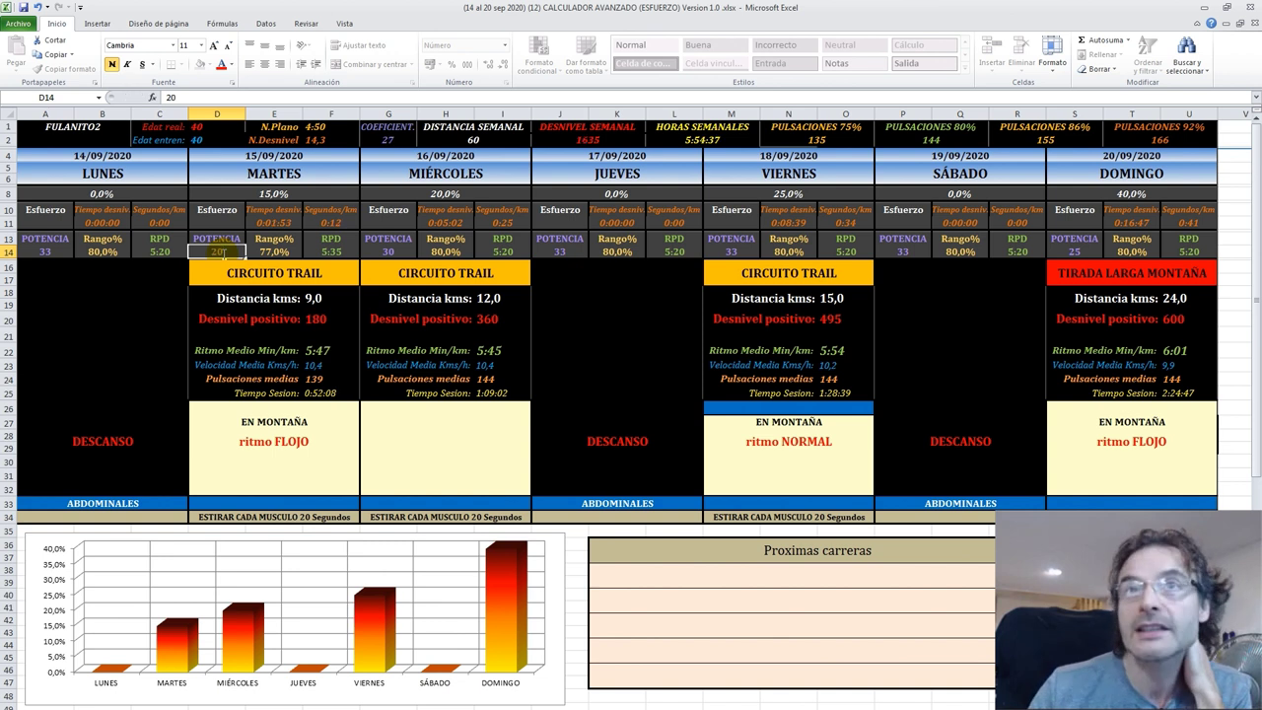
key(Return)
click(734, 253)
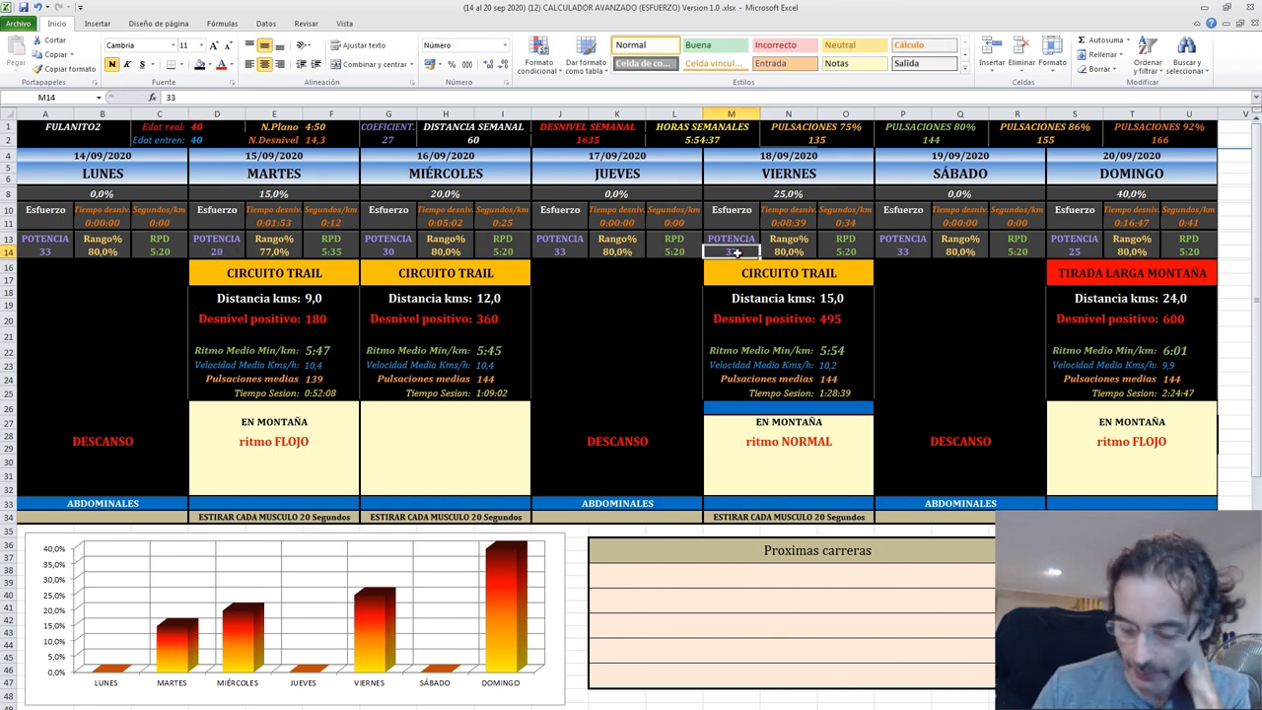
text(20)
key(Return)
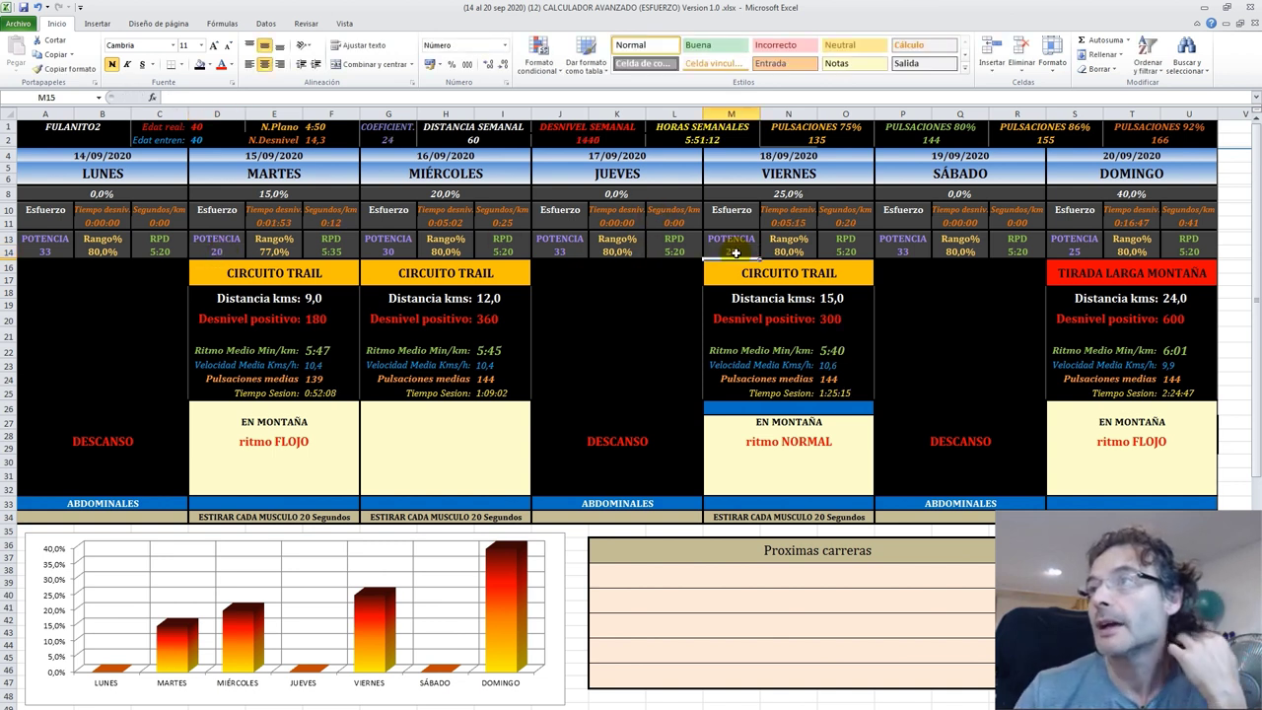
click(1089, 252)
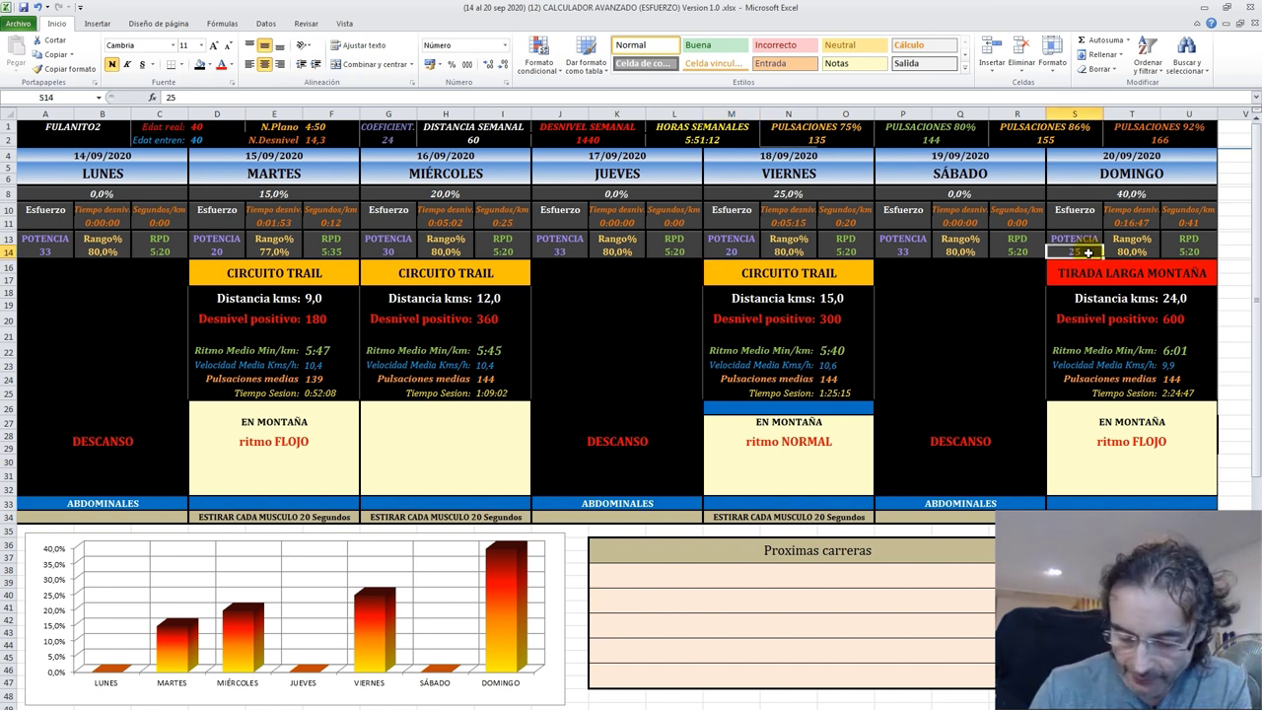
text(20)
key(Return)
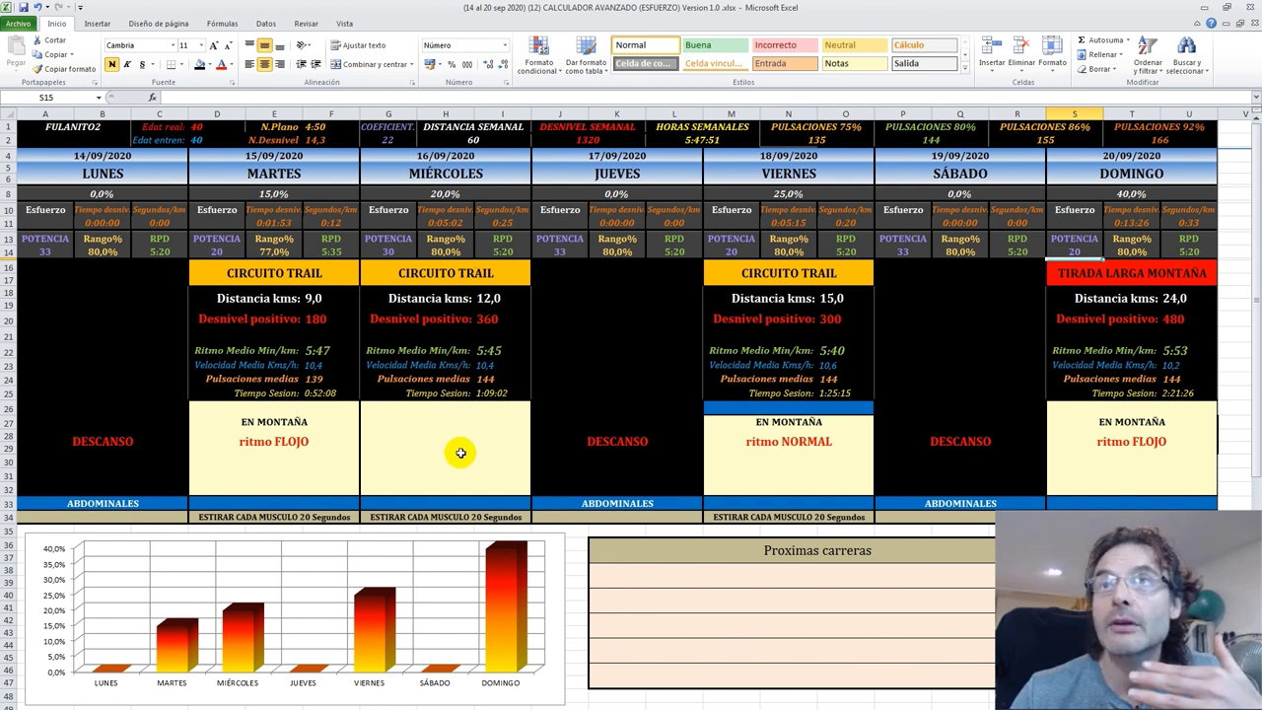
Step: Rename Wednesday's session from CIRCUITO TRAIL to "series cuestas"
click(480, 277)
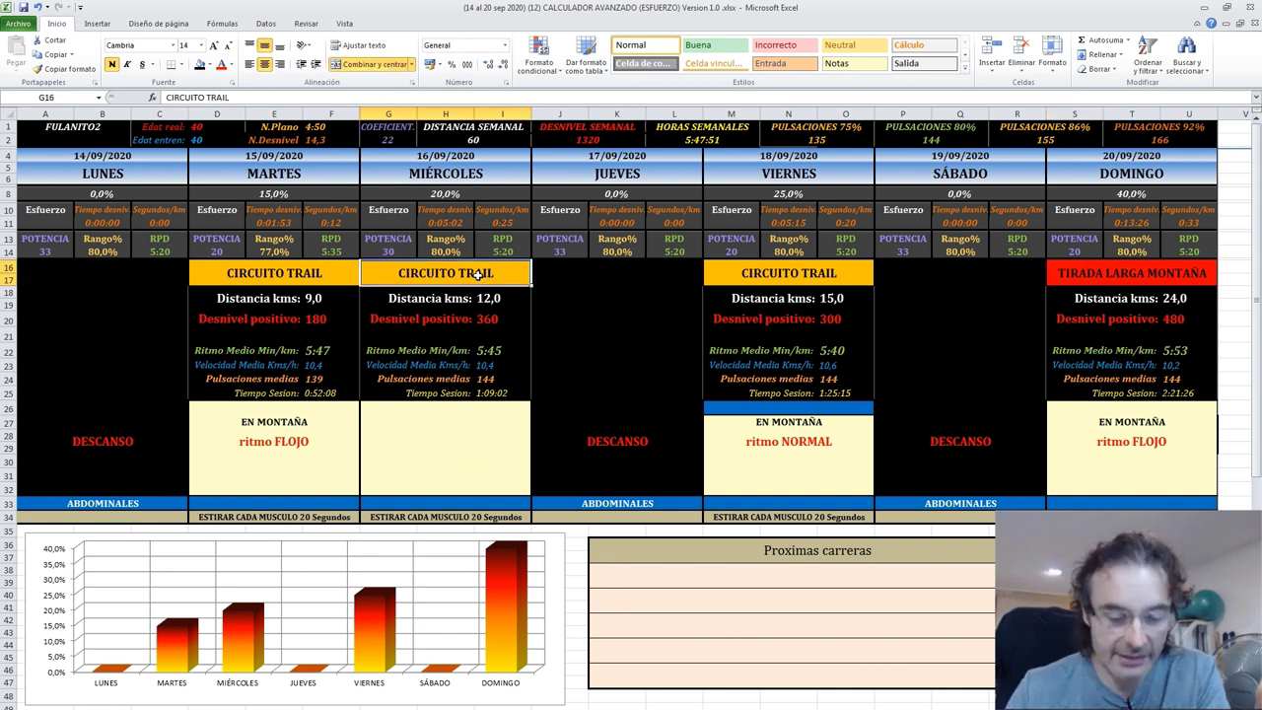
text(se)
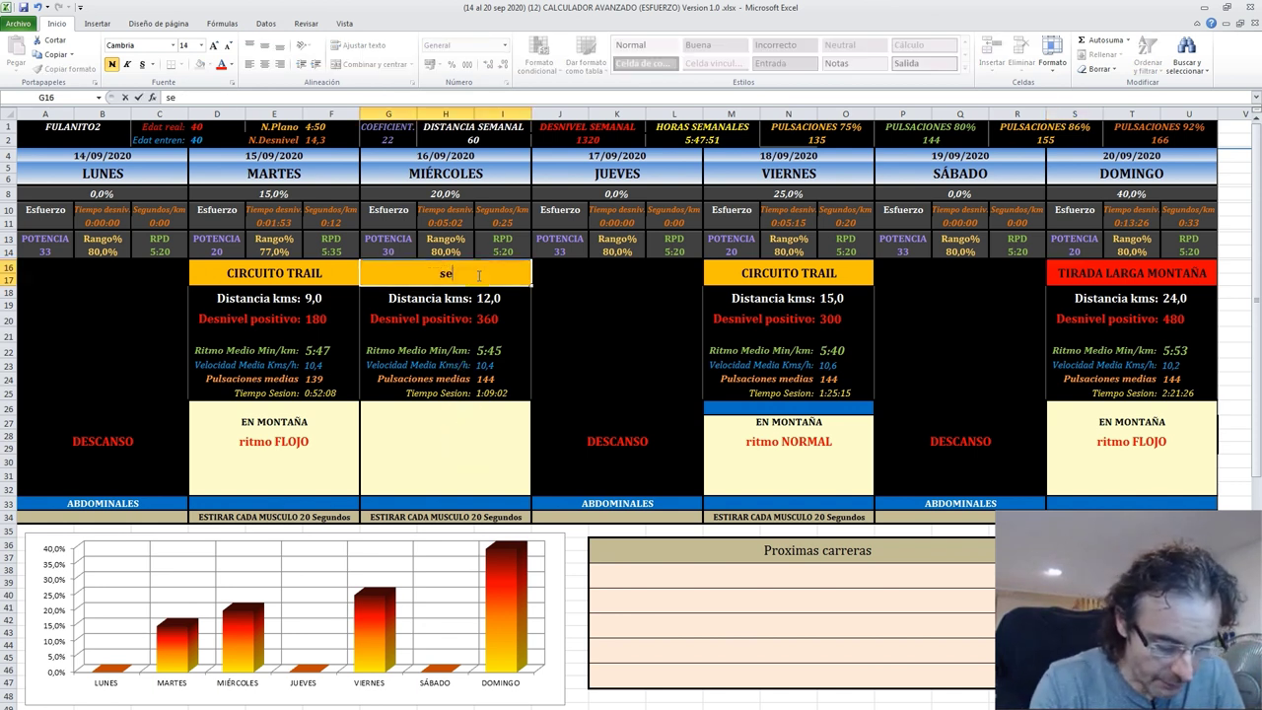
text(ries cuestasd)
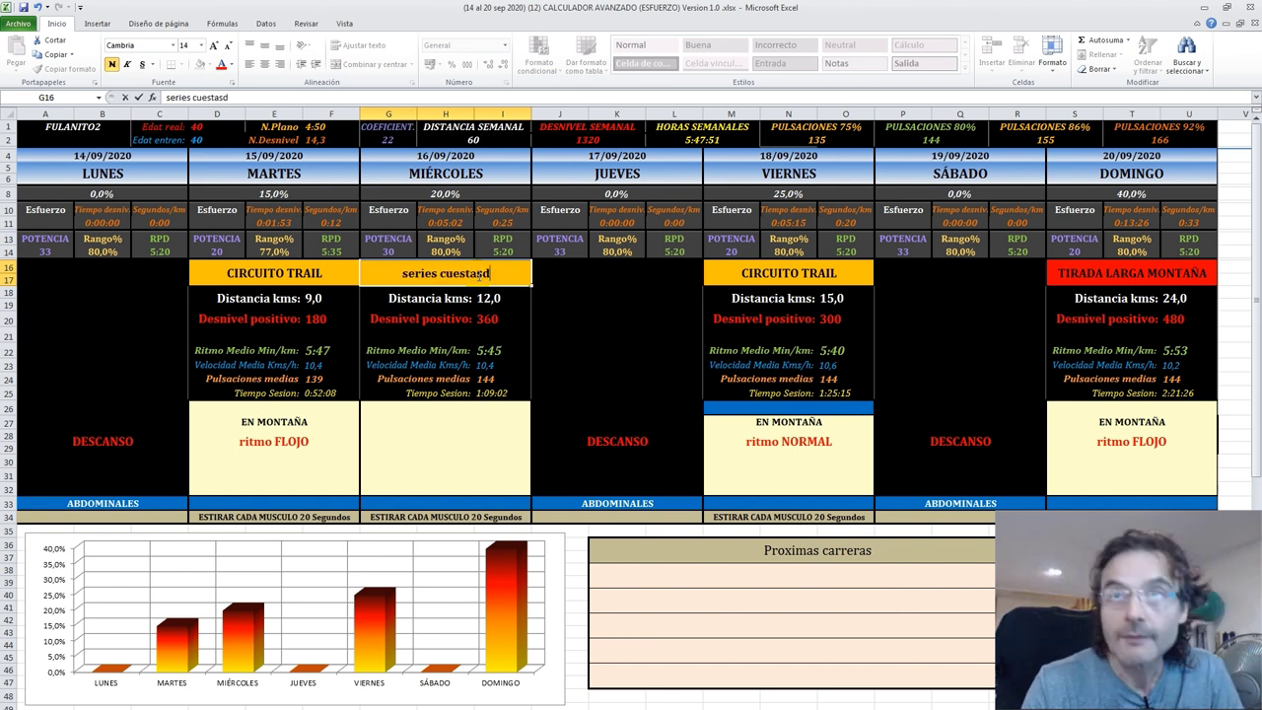
key(Return)
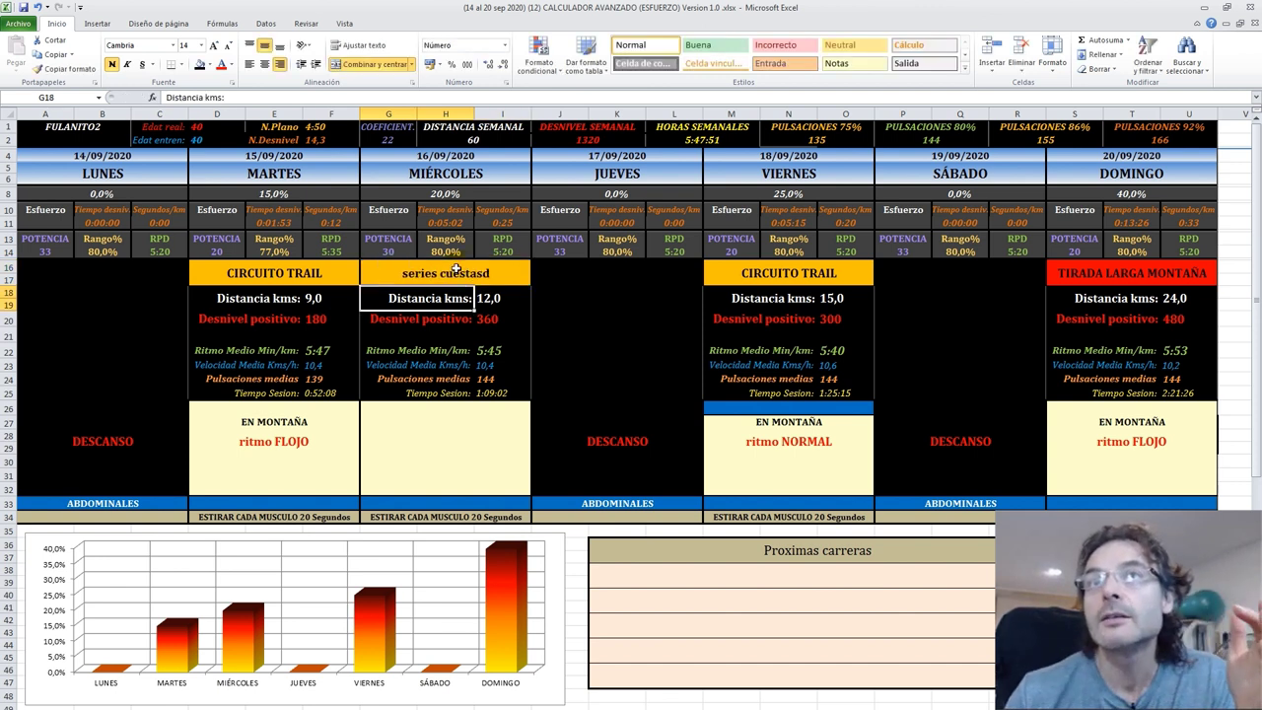
click(494, 273)
double_click(493, 273)
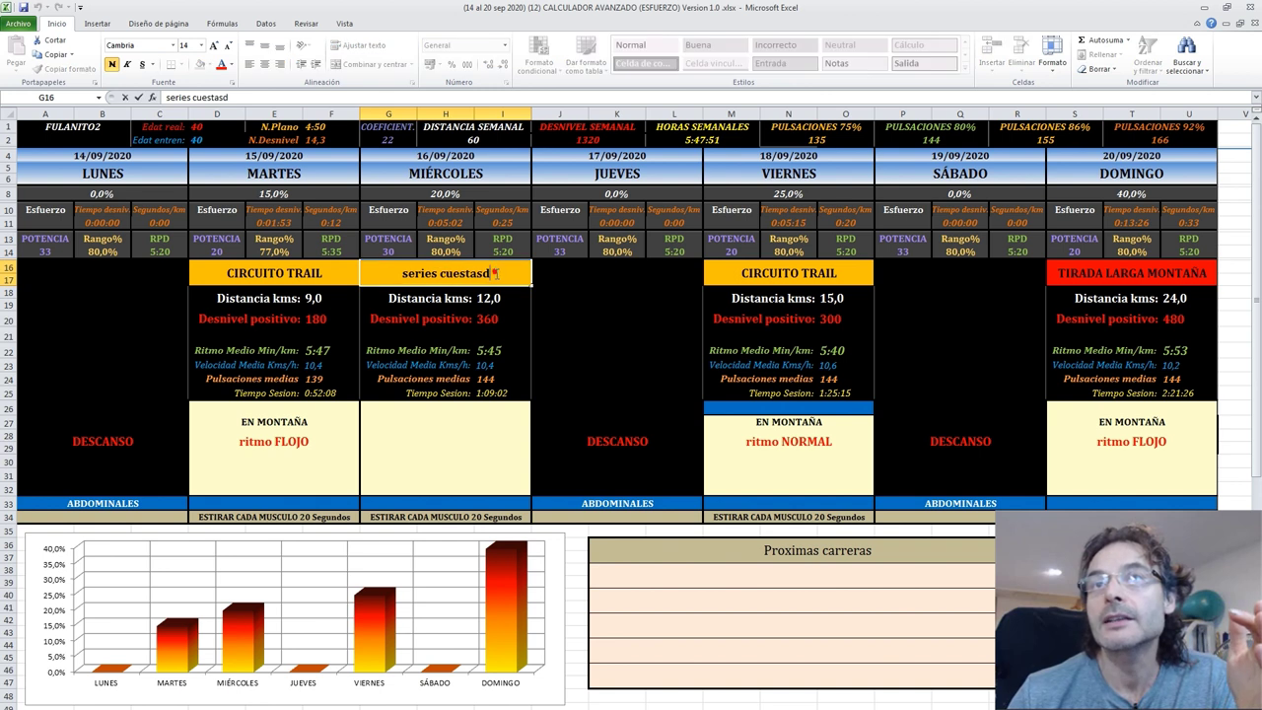
key(BackSpace)
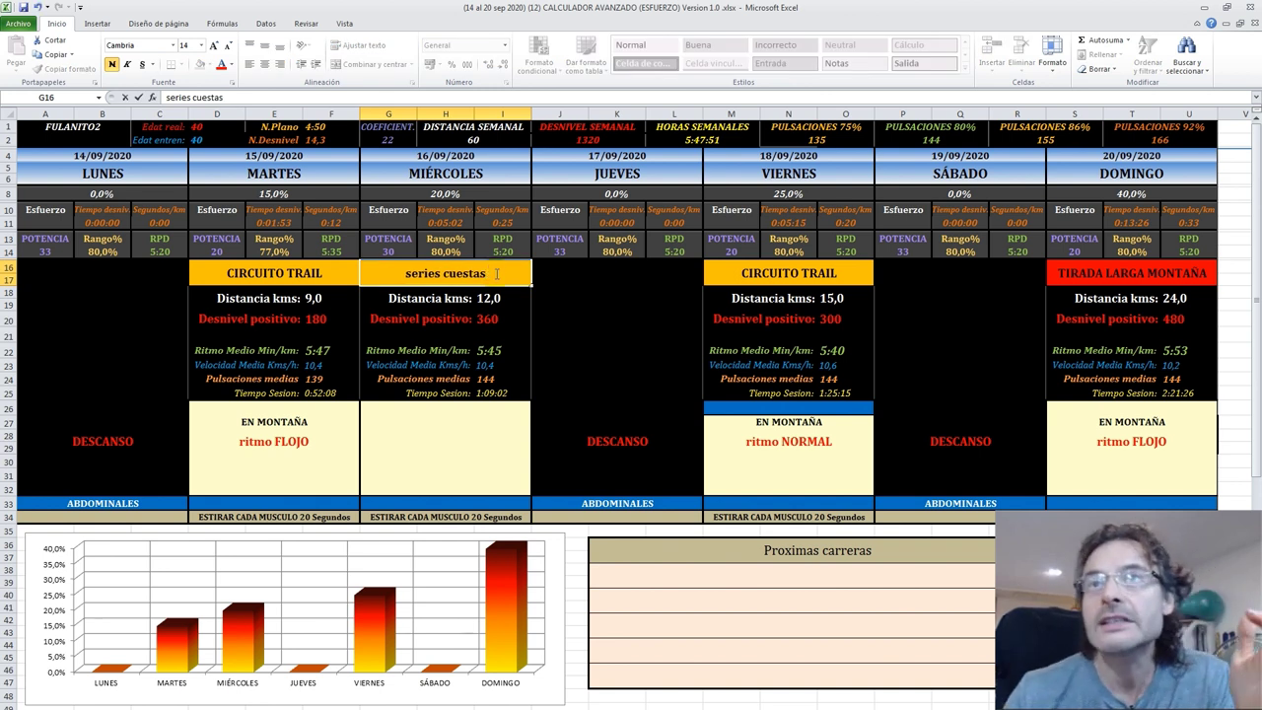
Step: Set Wednesday's POTENCIA to 40 and its weekly load percentage to 10%
click(389, 251)
text(40)
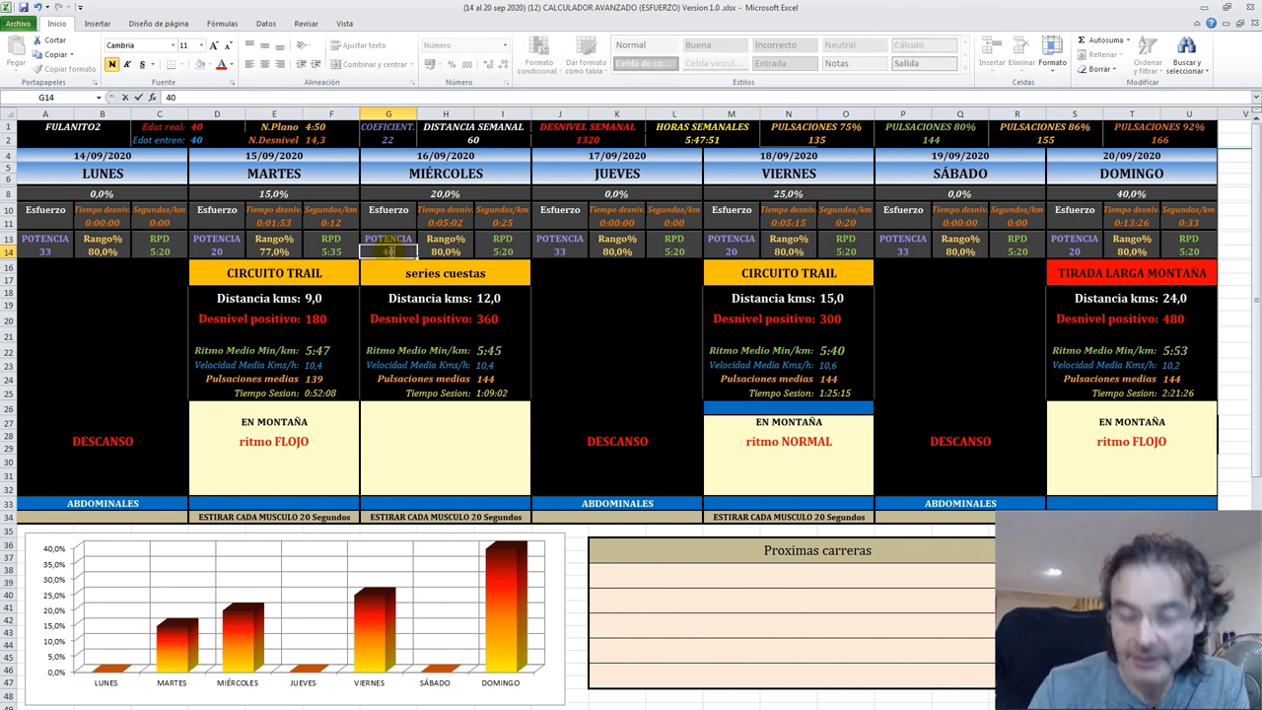
key(Return)
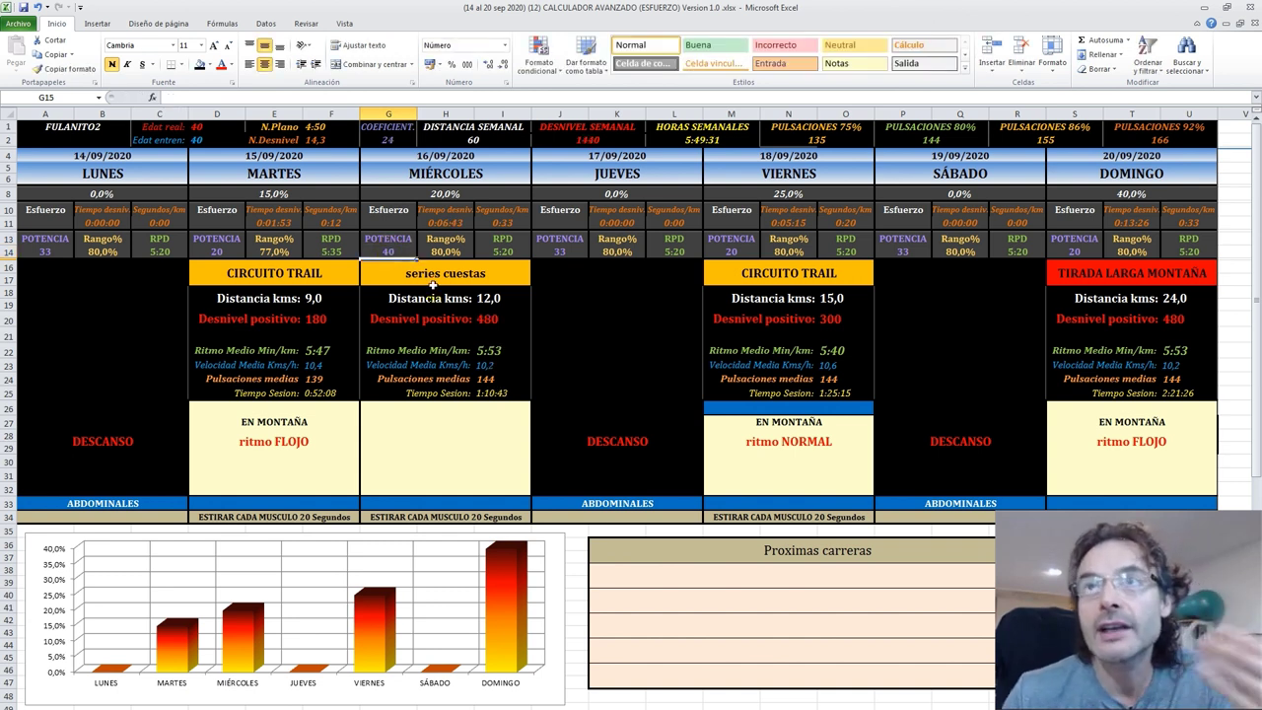
click(449, 194)
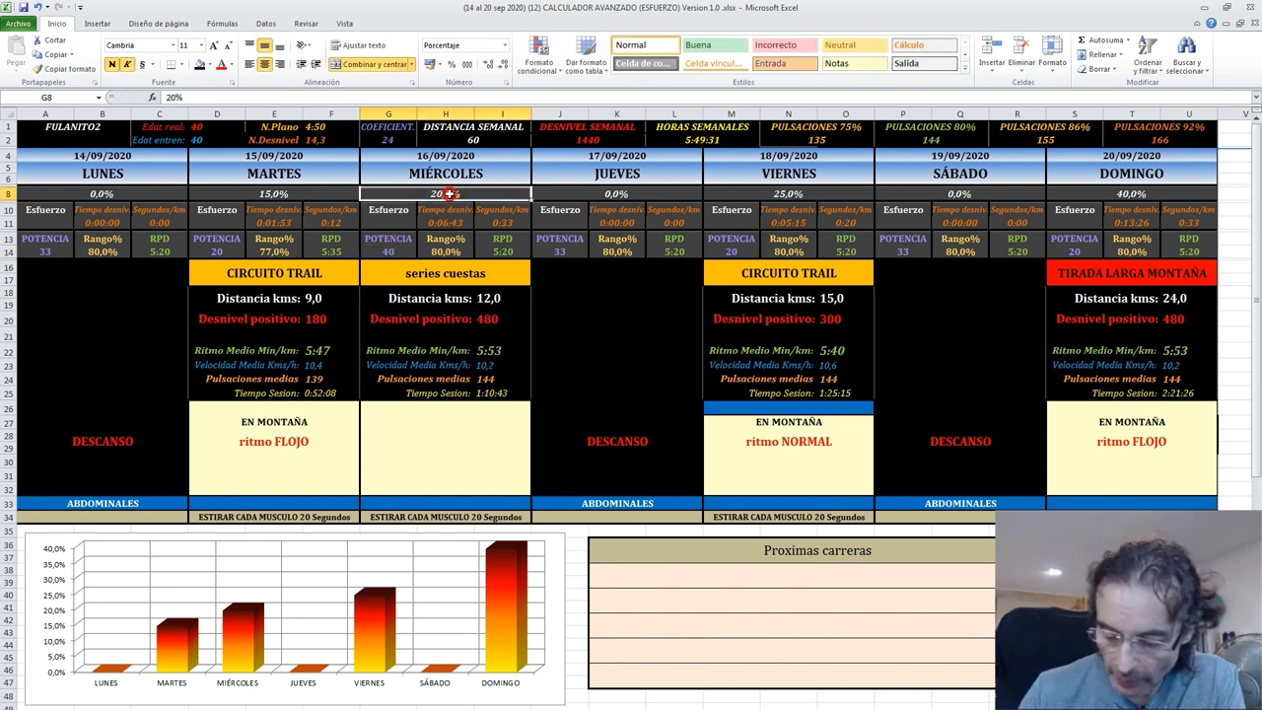
text(10)
key(Return)
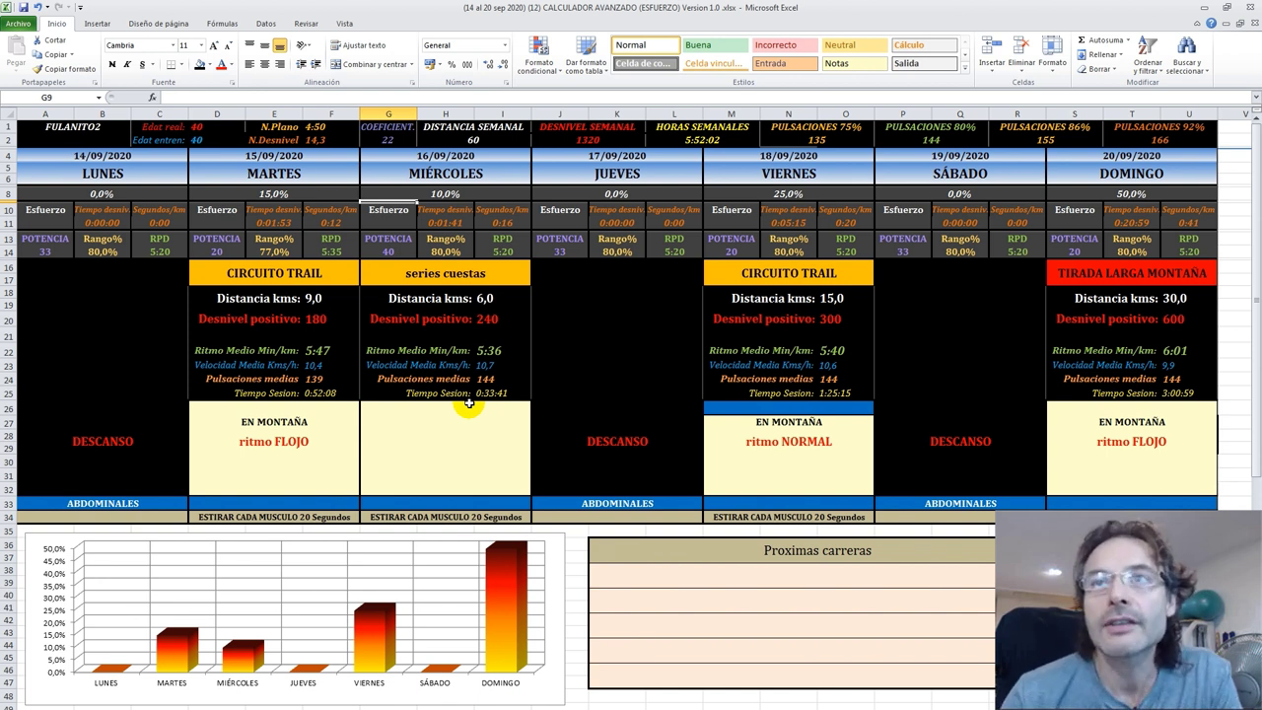
Step: Fill Wednesday's series cuestas title cell with the recently used light purple colour
click(456, 277)
click(208, 64)
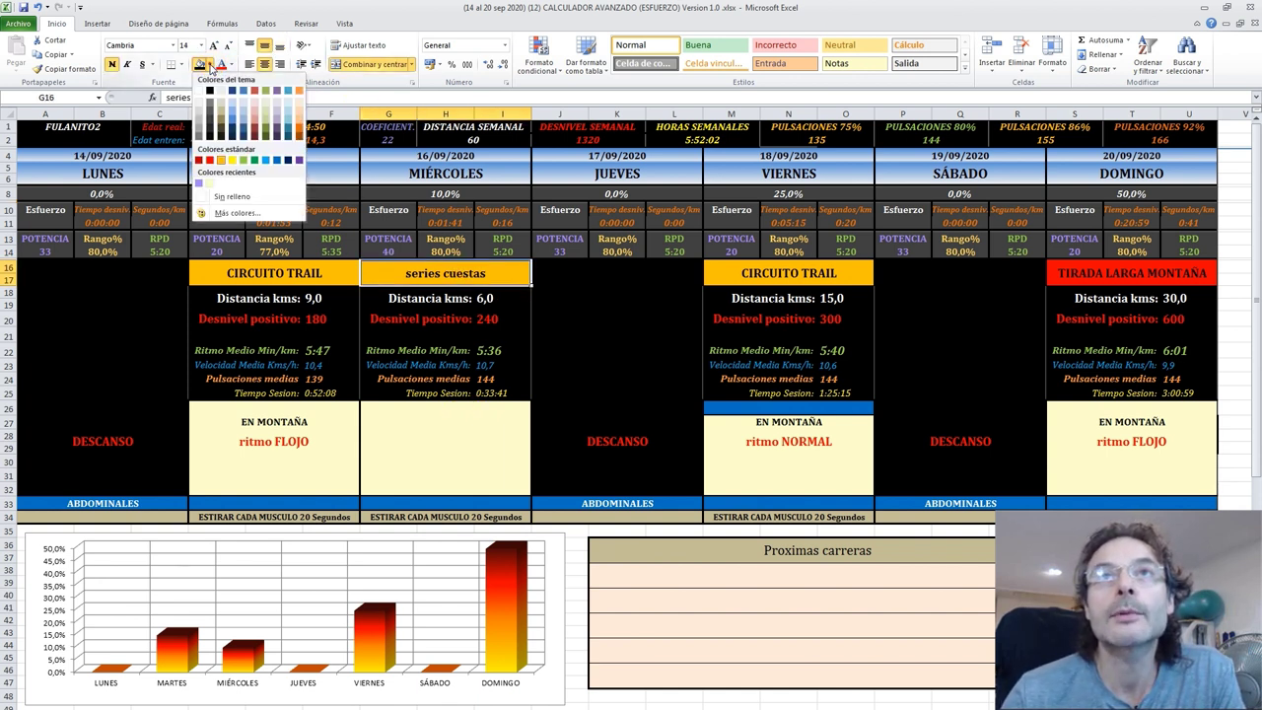
click(200, 186)
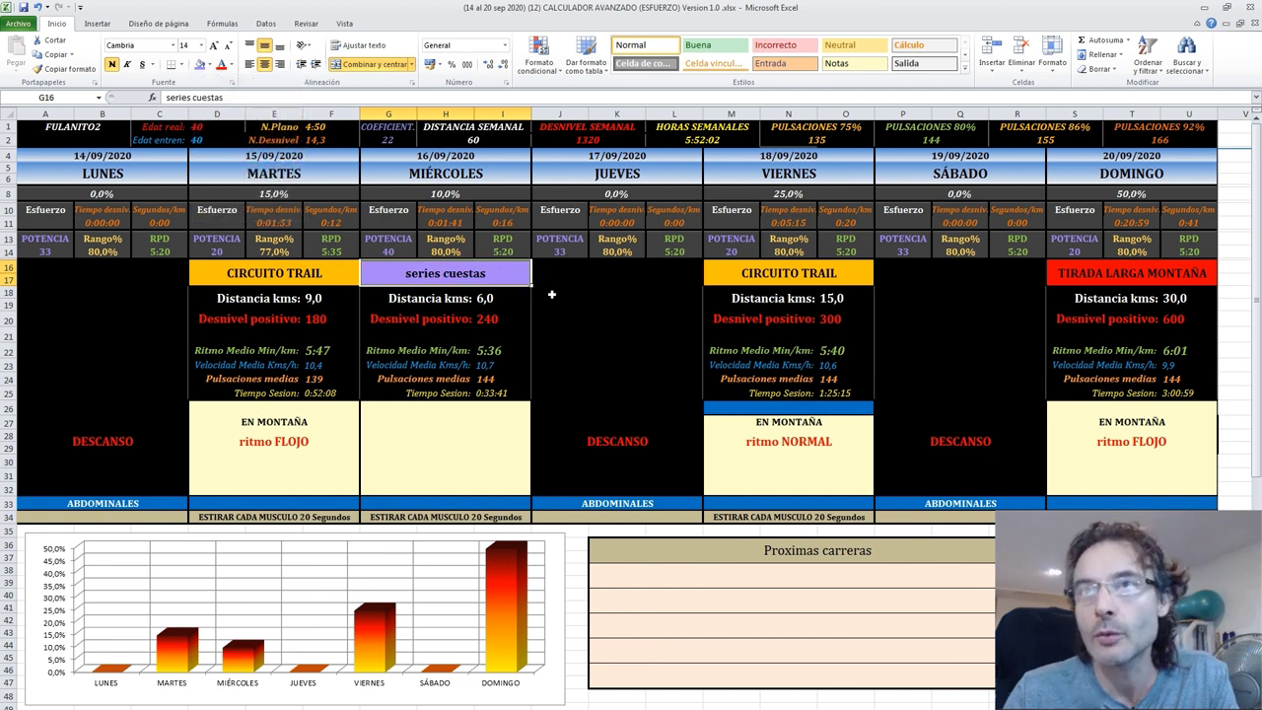
Step: Check Wednesday's elevation gain and add the notes "8 x 300m" and "30 positivos" below that session's data
click(501, 321)
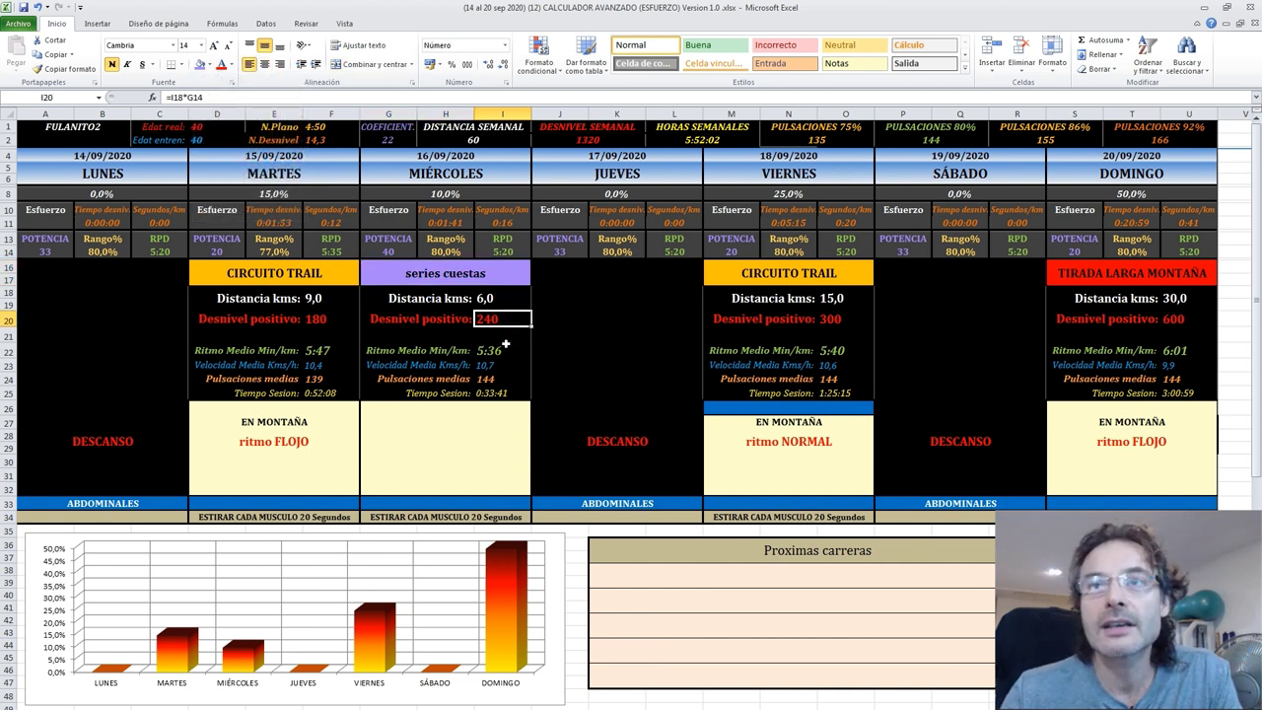
click(398, 424)
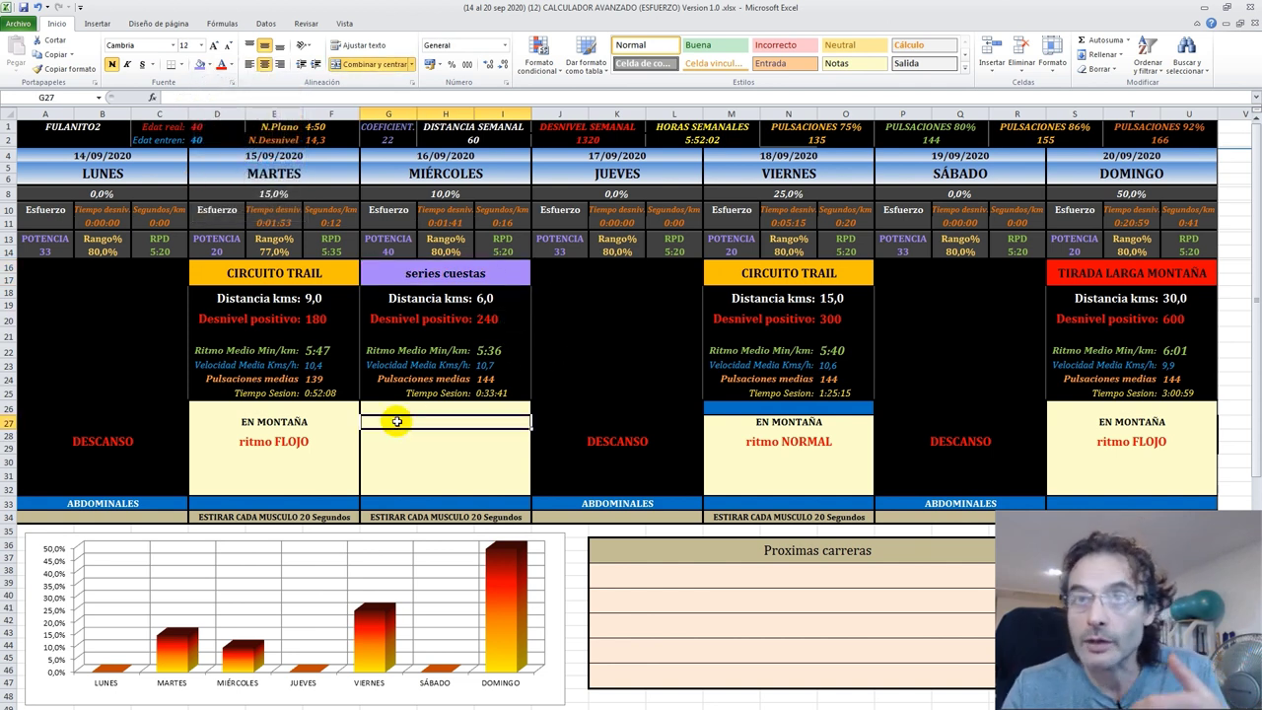
text(8)
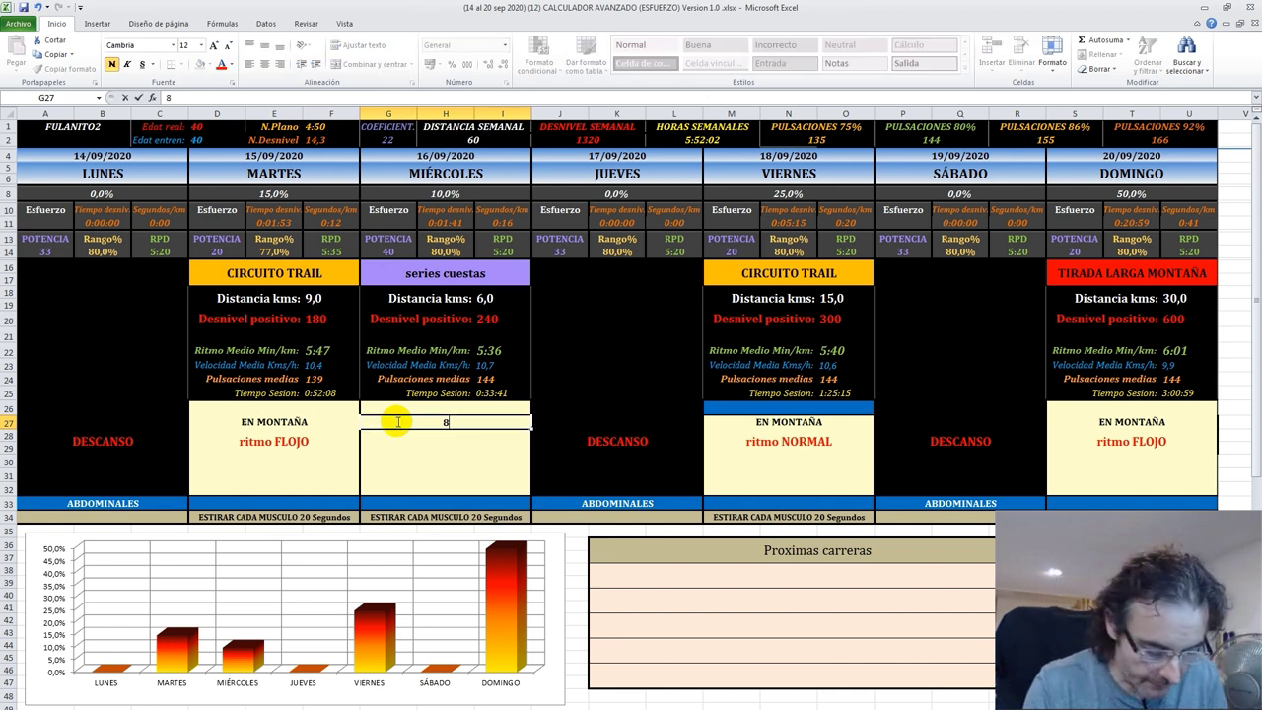
text( x 3)
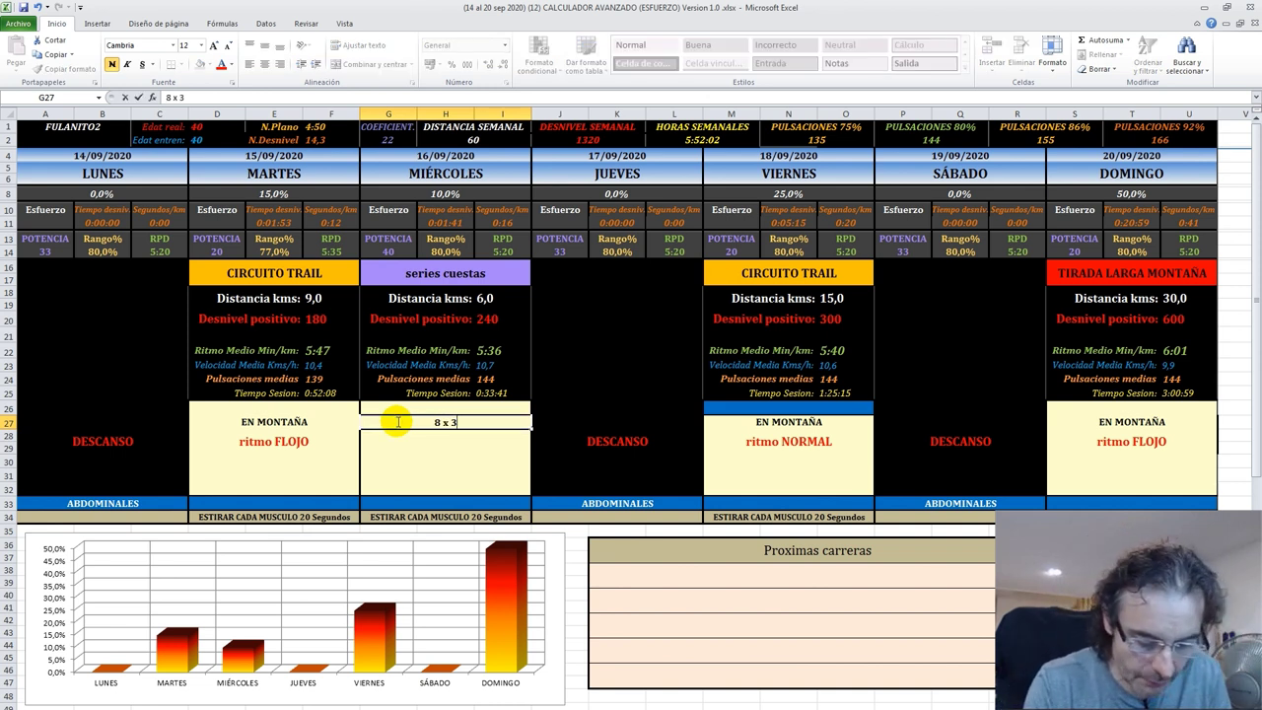
text(00m)
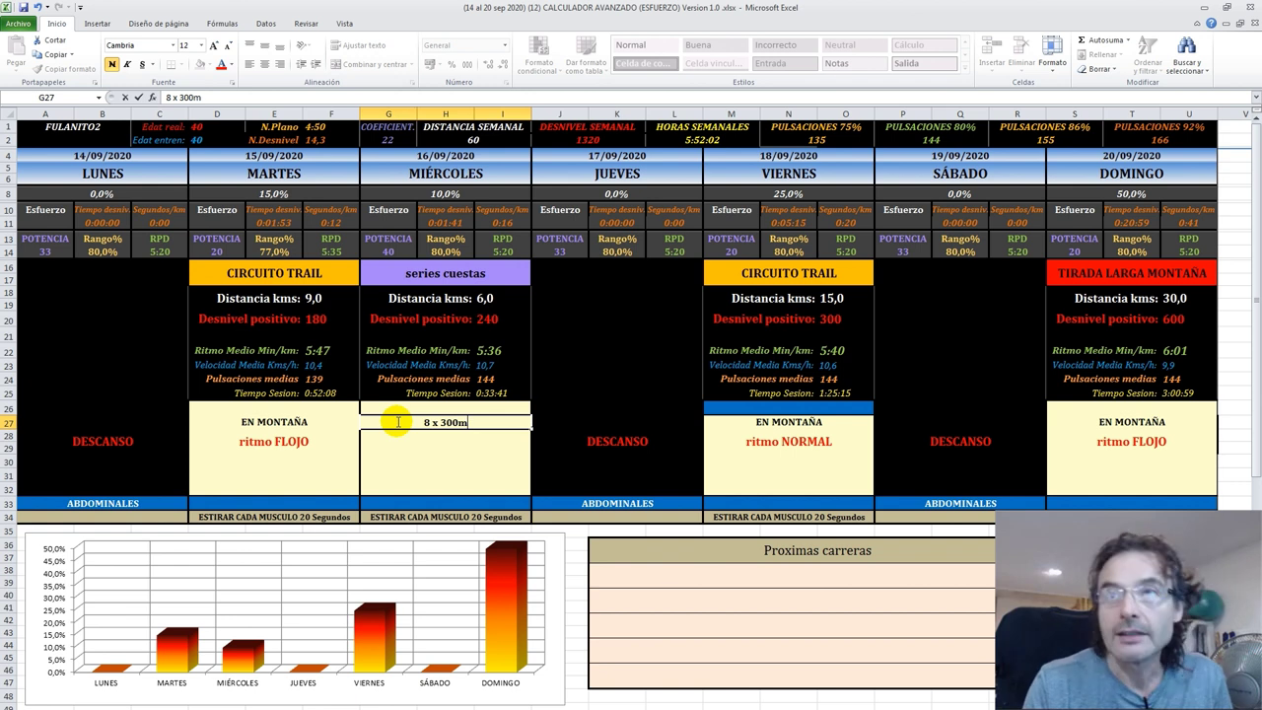
key(Return)
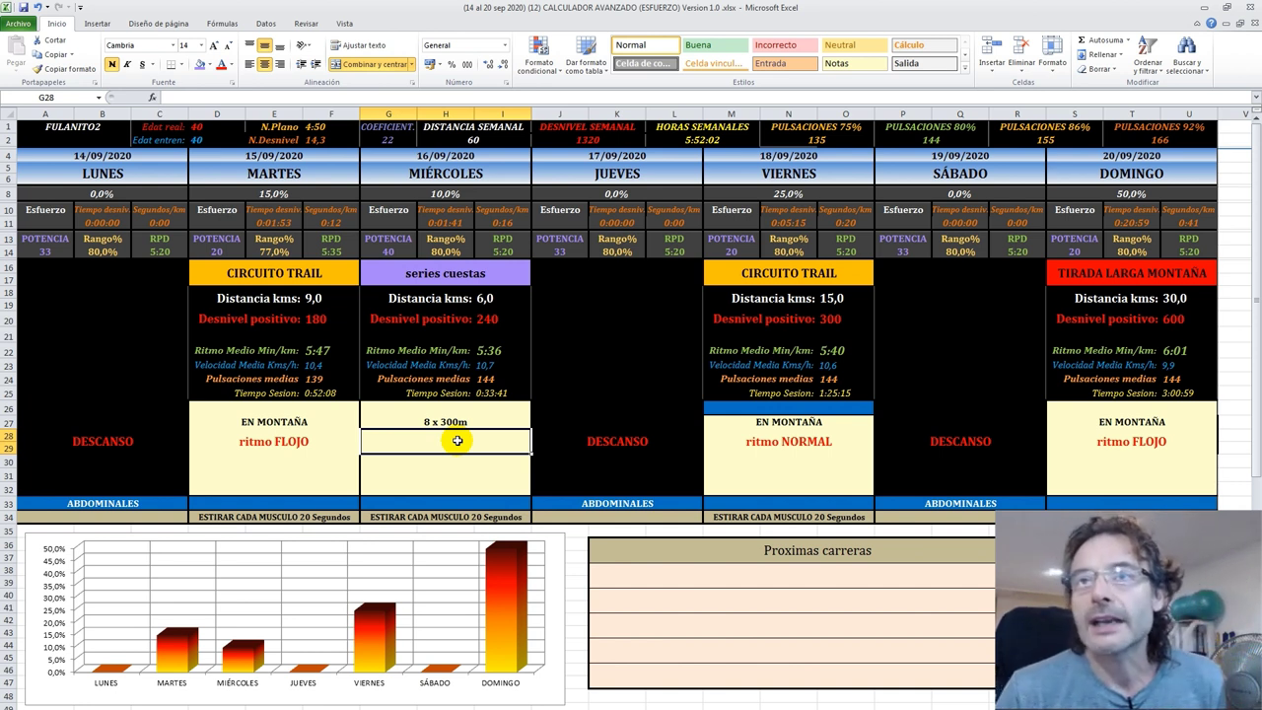
text(3)
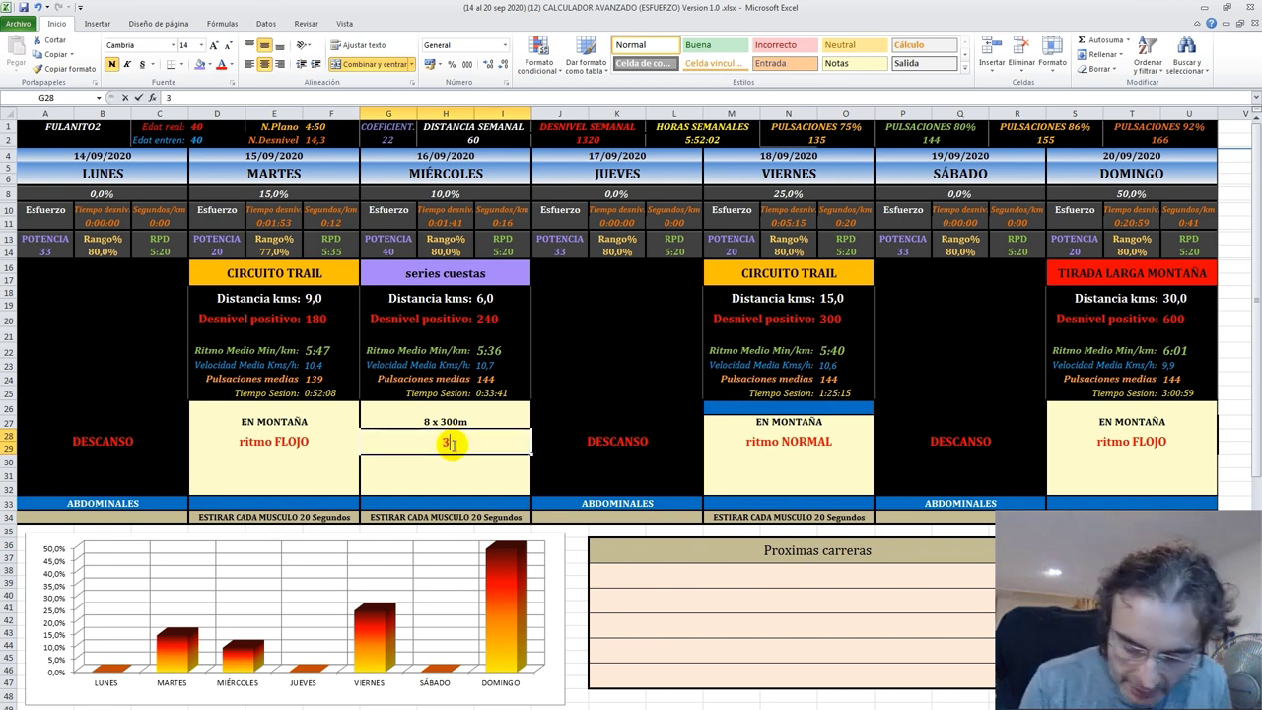
text(0 posit)
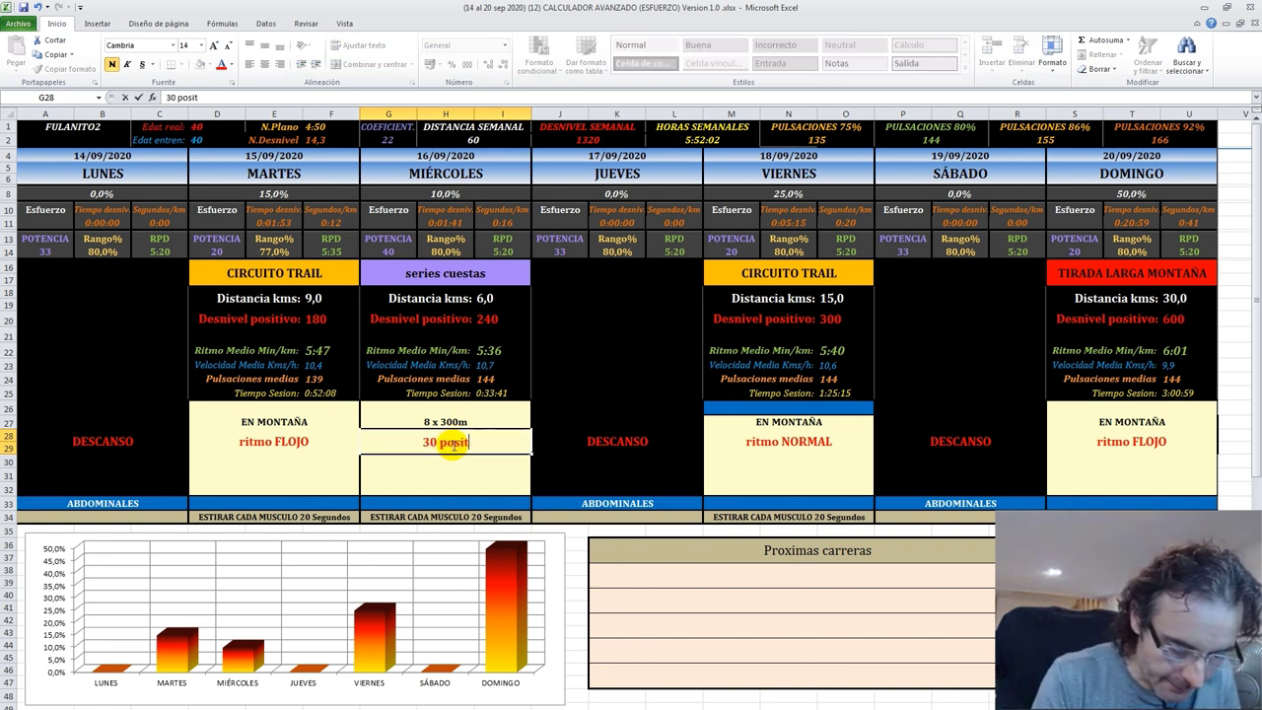
text(ivos)
key(Return)
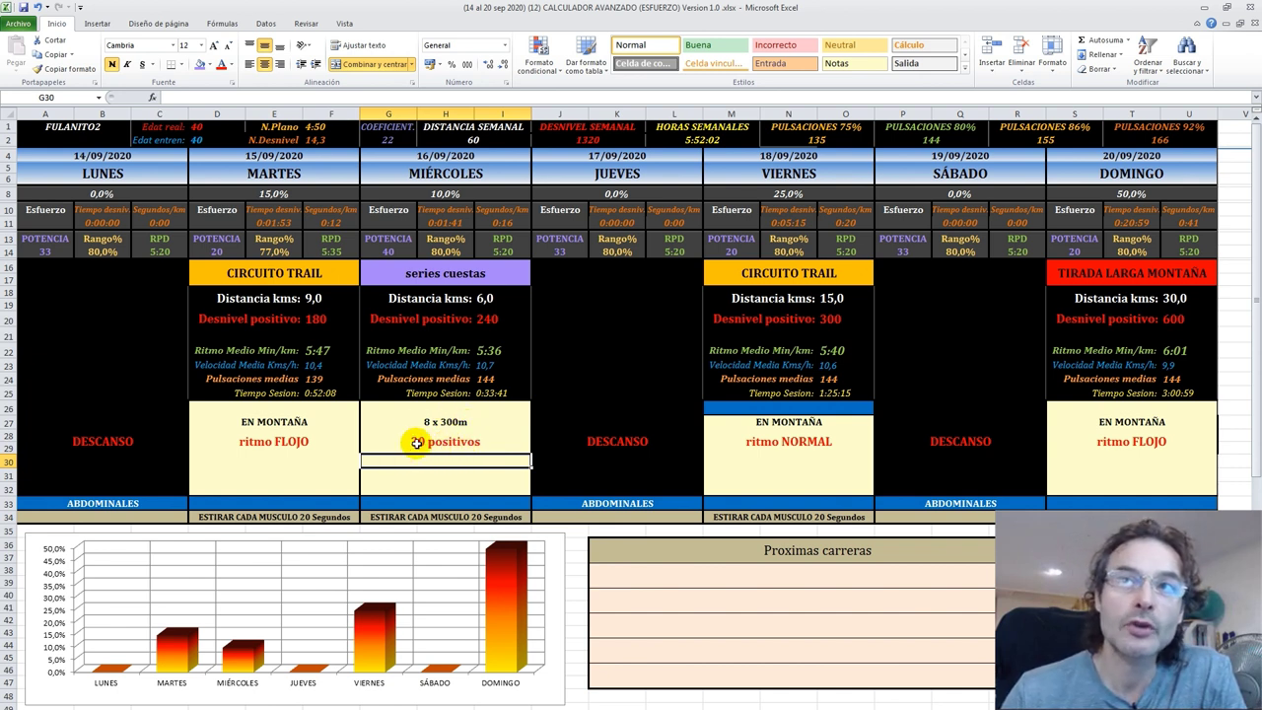
Step: Compare the distance and positive elevation gain of Tuesday's CIRCUITO TRAIL session with those of Wednesday's series cuestas session
click(483, 319)
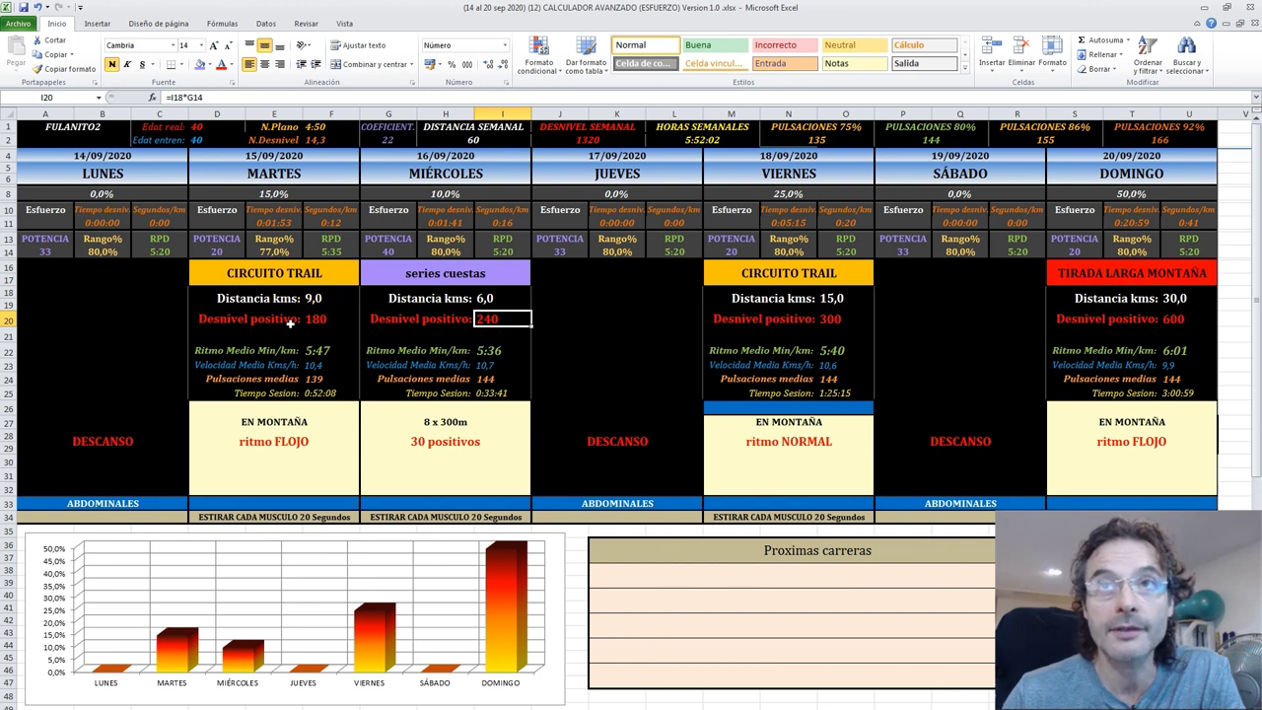
click(317, 298)
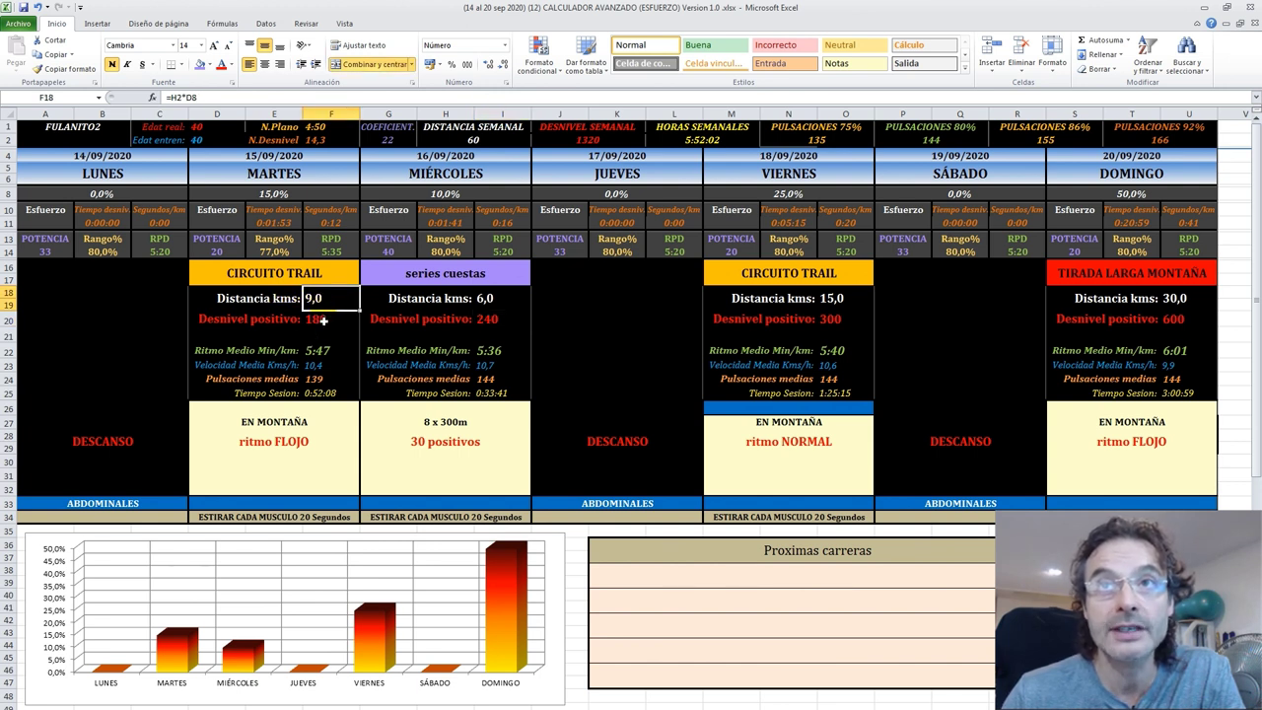
click(322, 319)
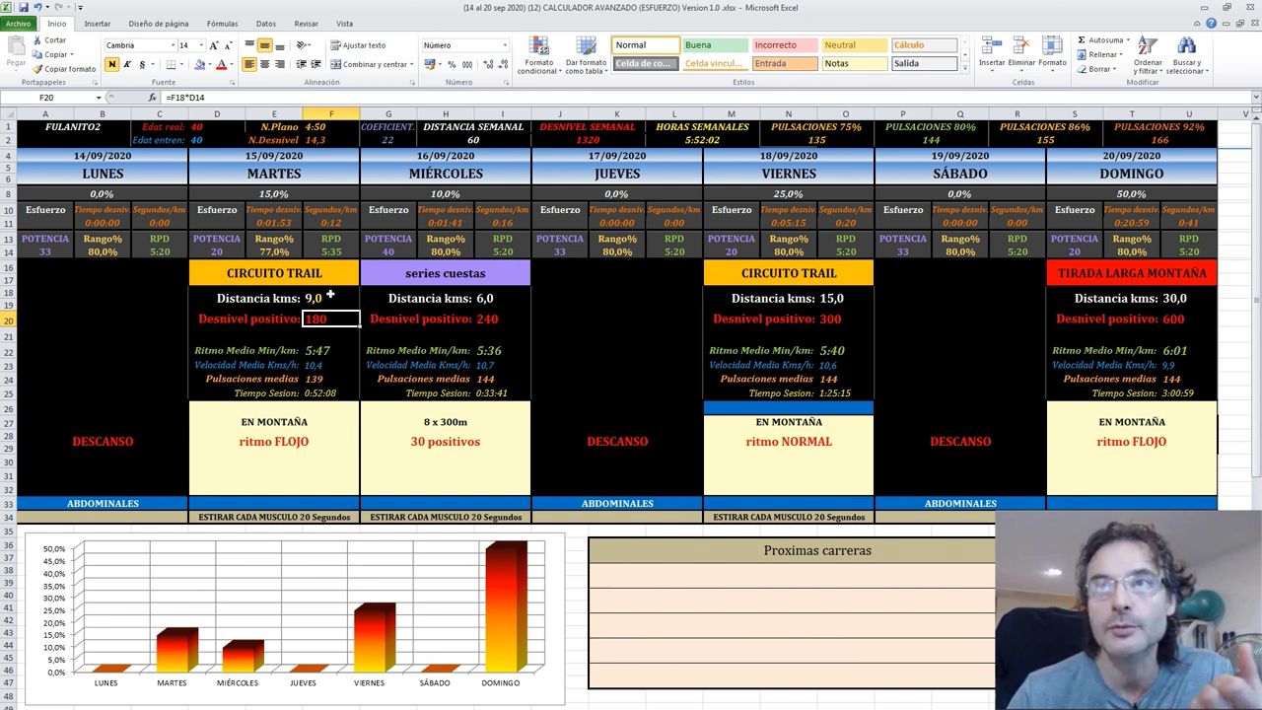
click(490, 296)
click(496, 317)
click(498, 297)
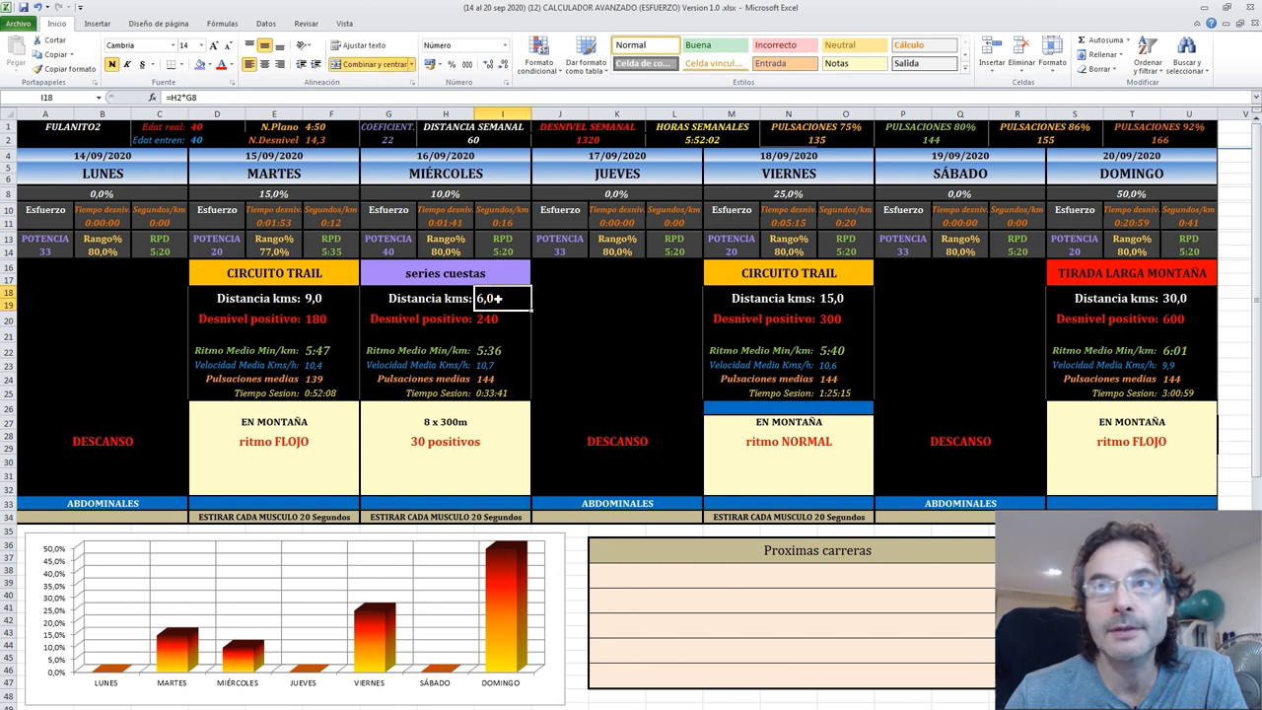
click(495, 318)
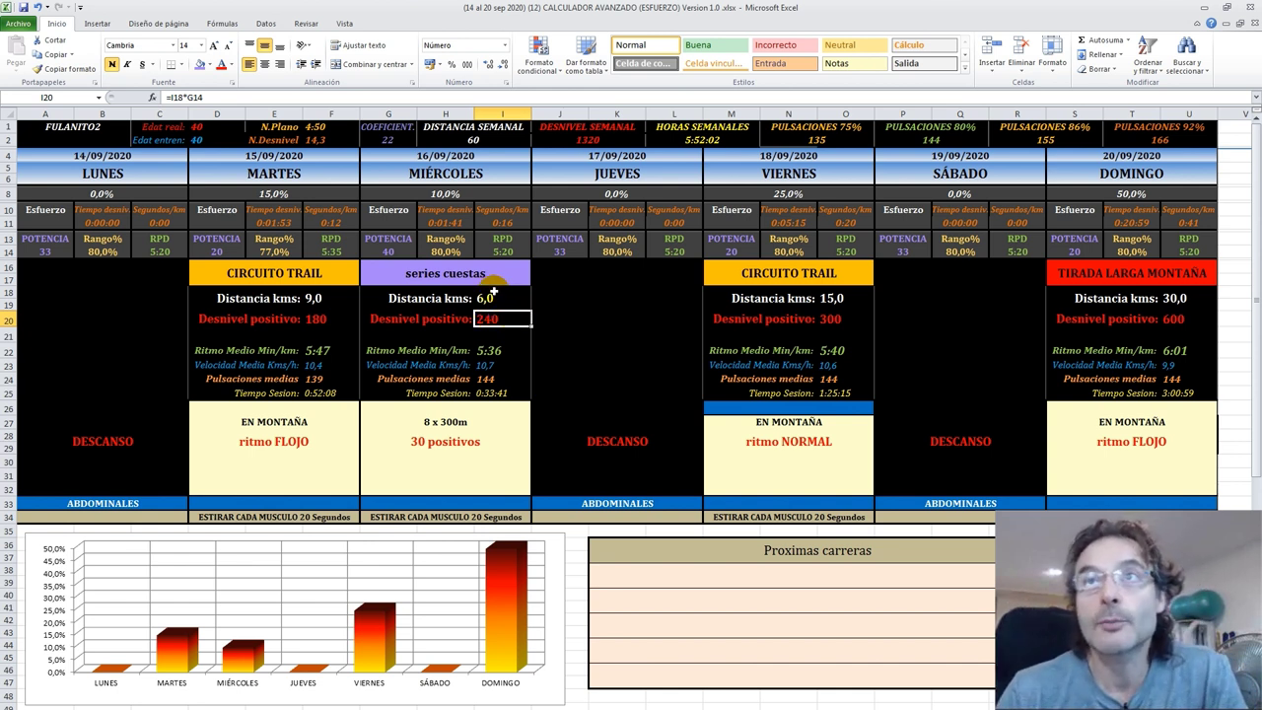
click(459, 273)
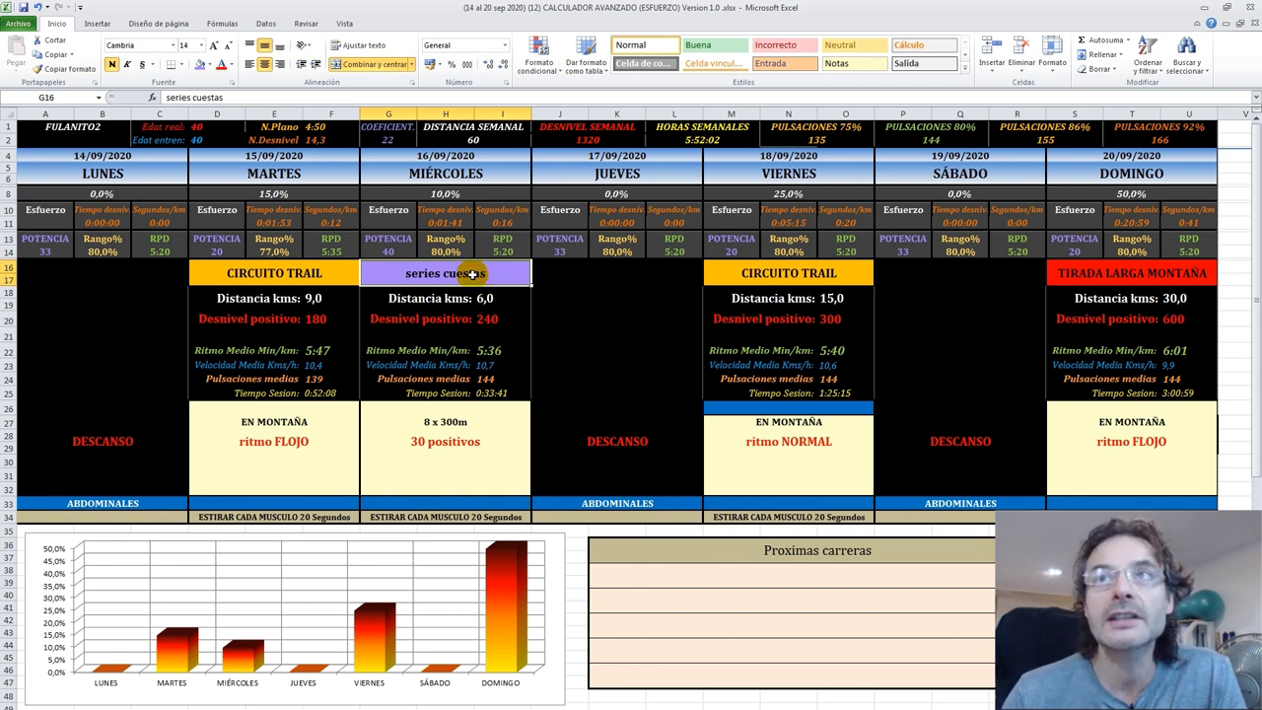
Step: Set Wednesday's Rango% to 83,5% and its POTENCIA to 0
click(450, 251)
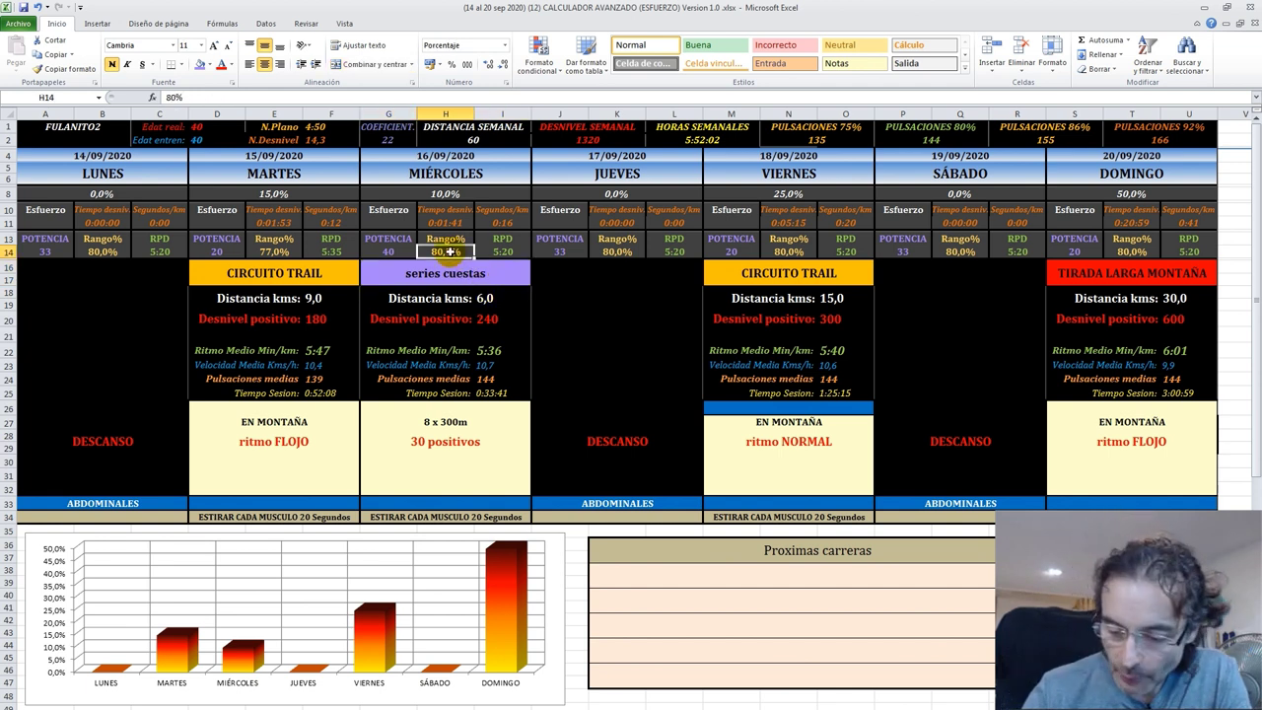
text(83,5)
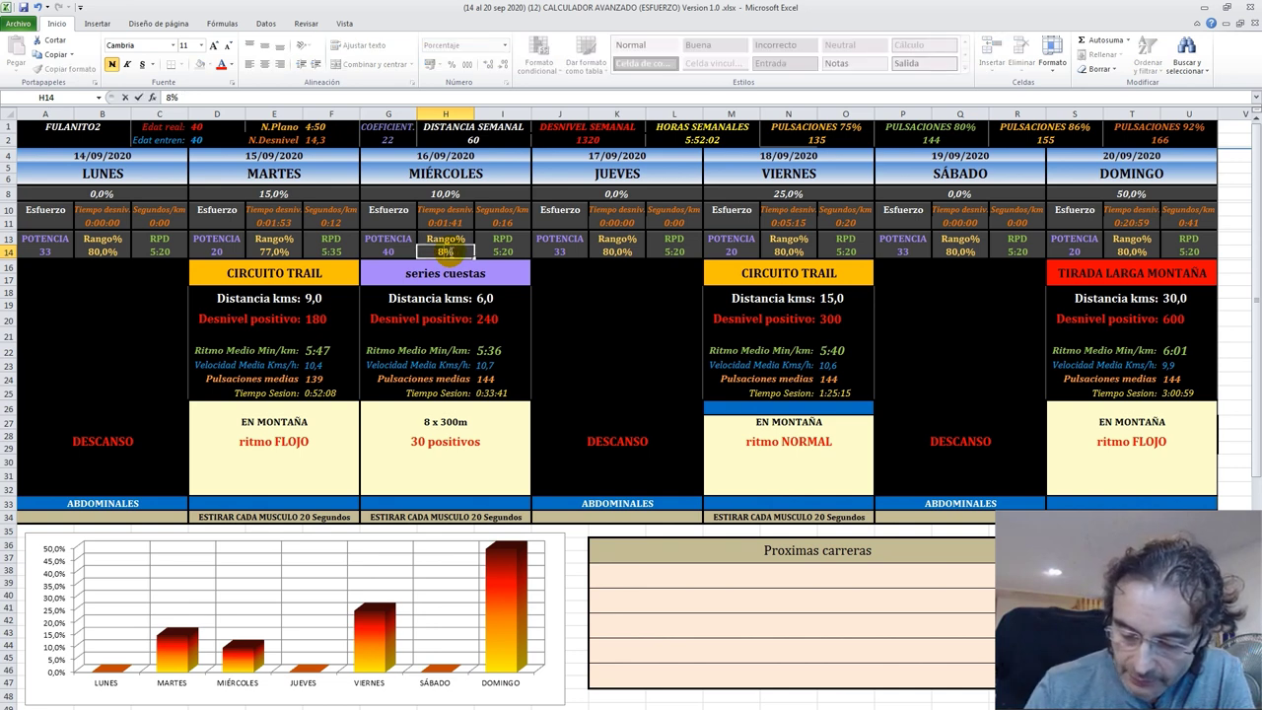
key(Return)
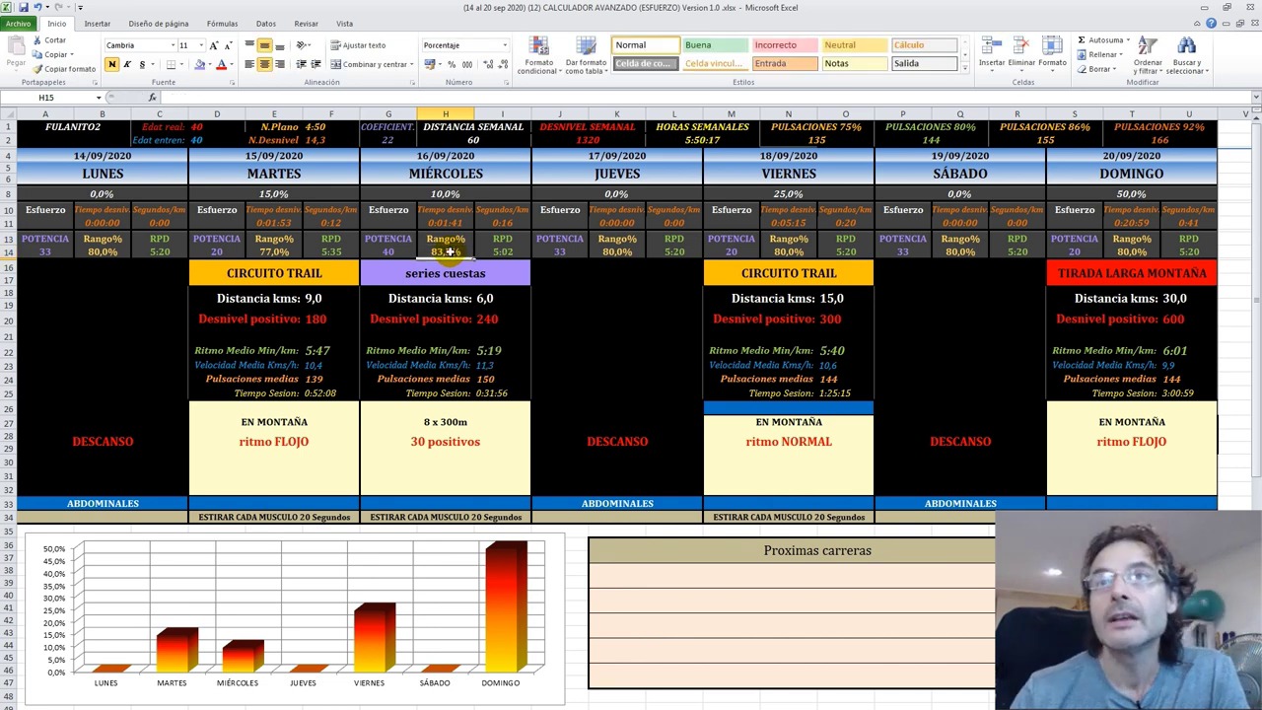
click(391, 252)
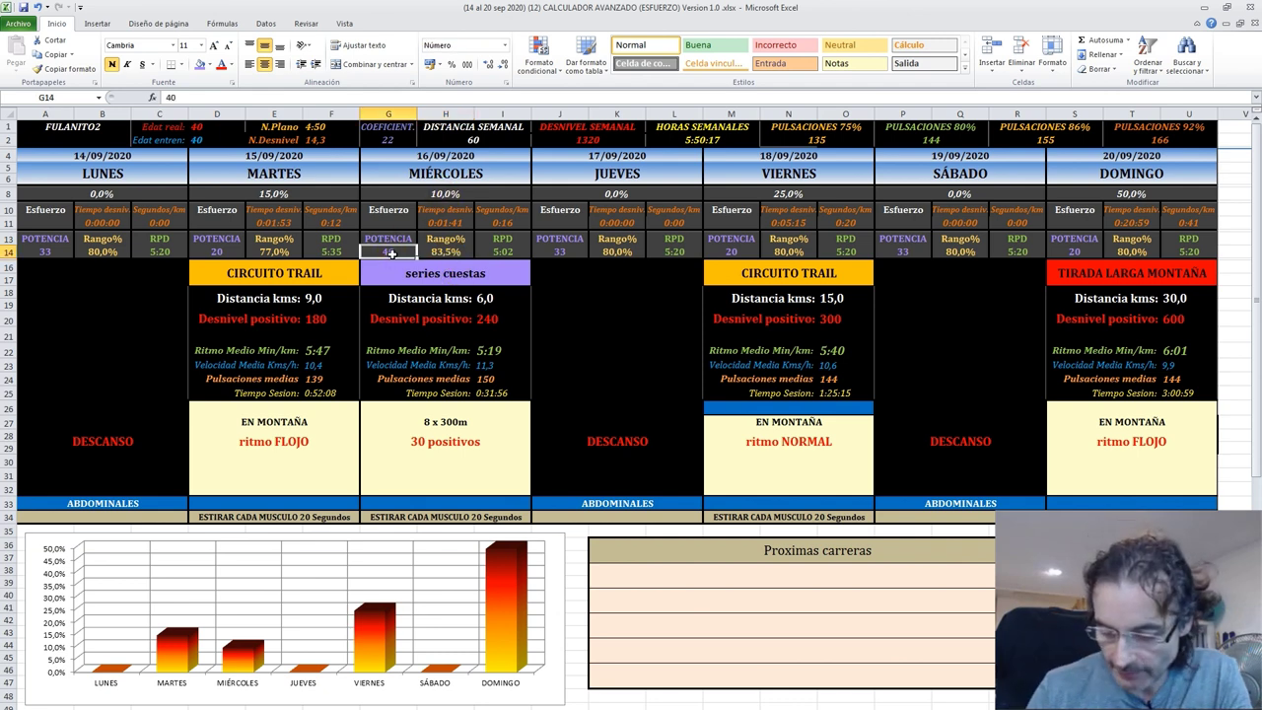
text(0)
key(Return)
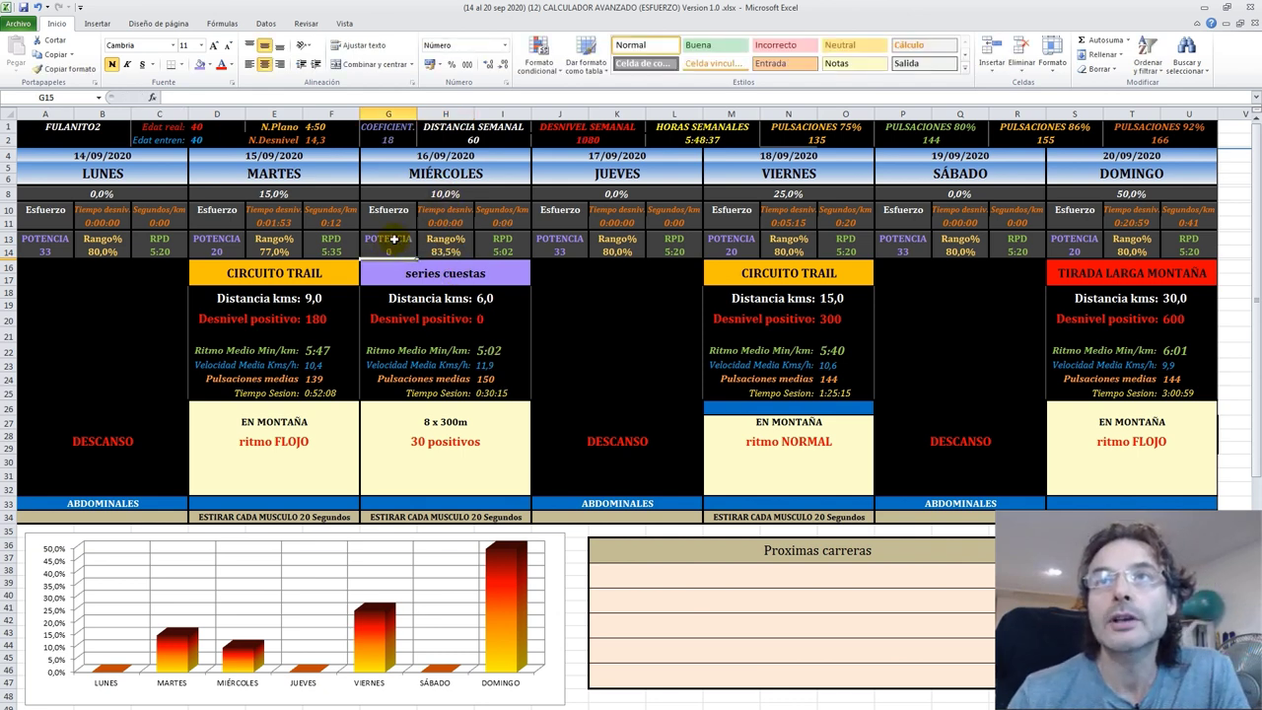
Step: Try Wednesday's weekly load percentage at 12,5% and at 15%
click(446, 196)
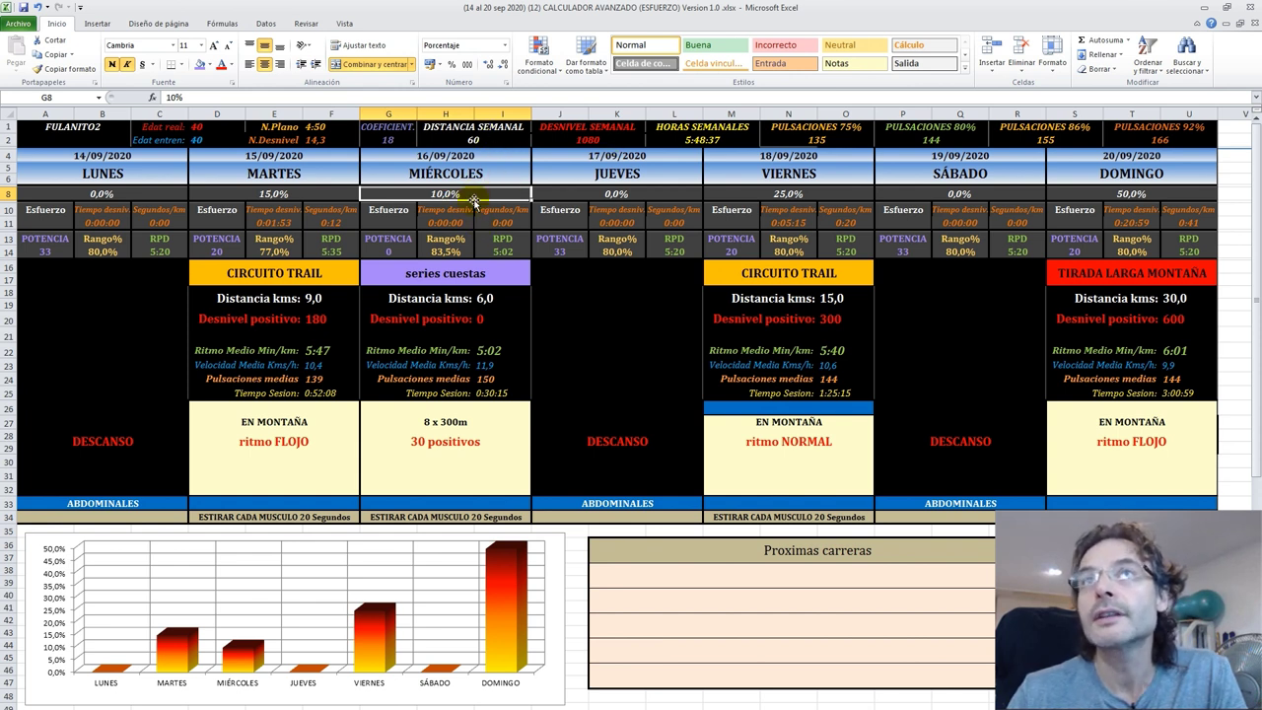
text(12,5)
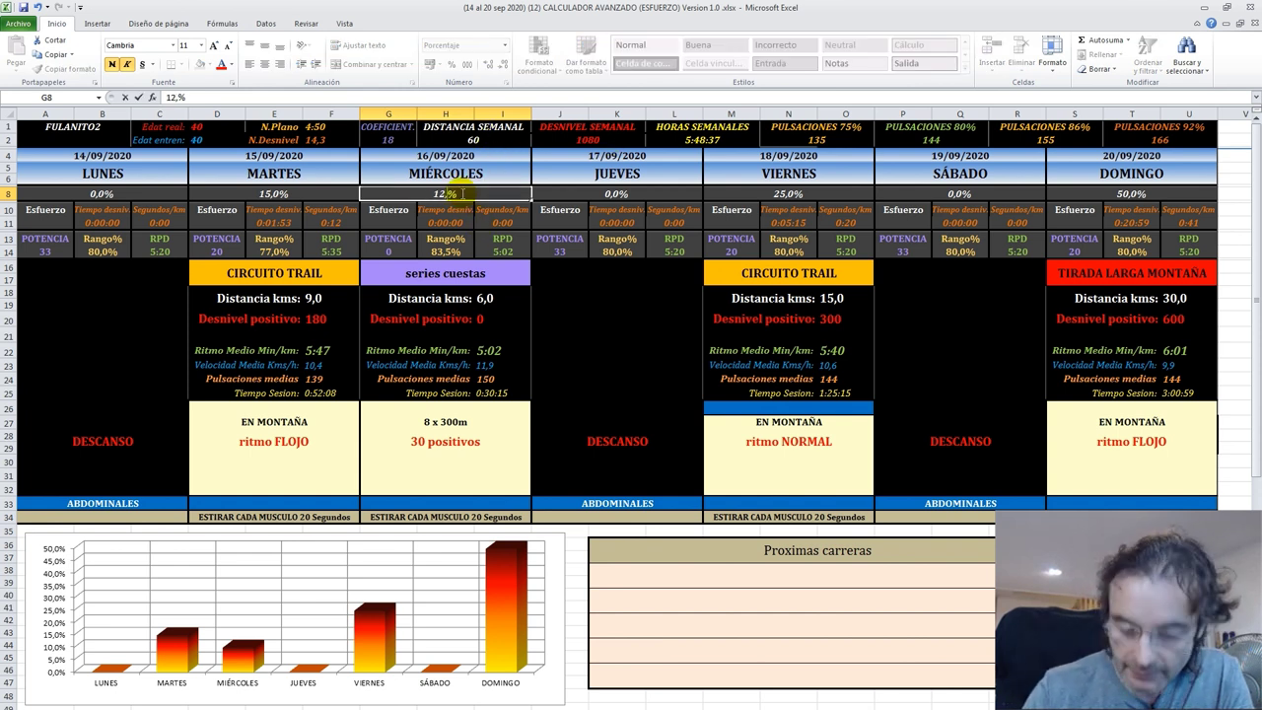
key(Return)
click(463, 193)
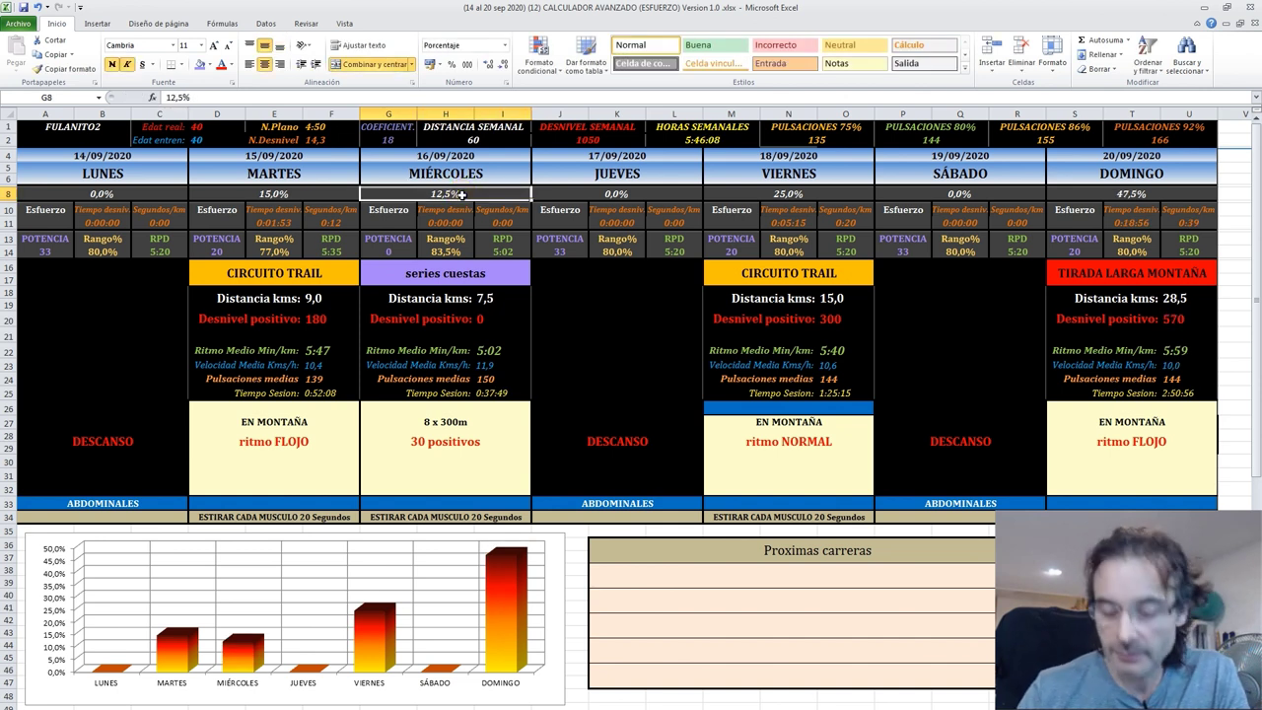
text(15)
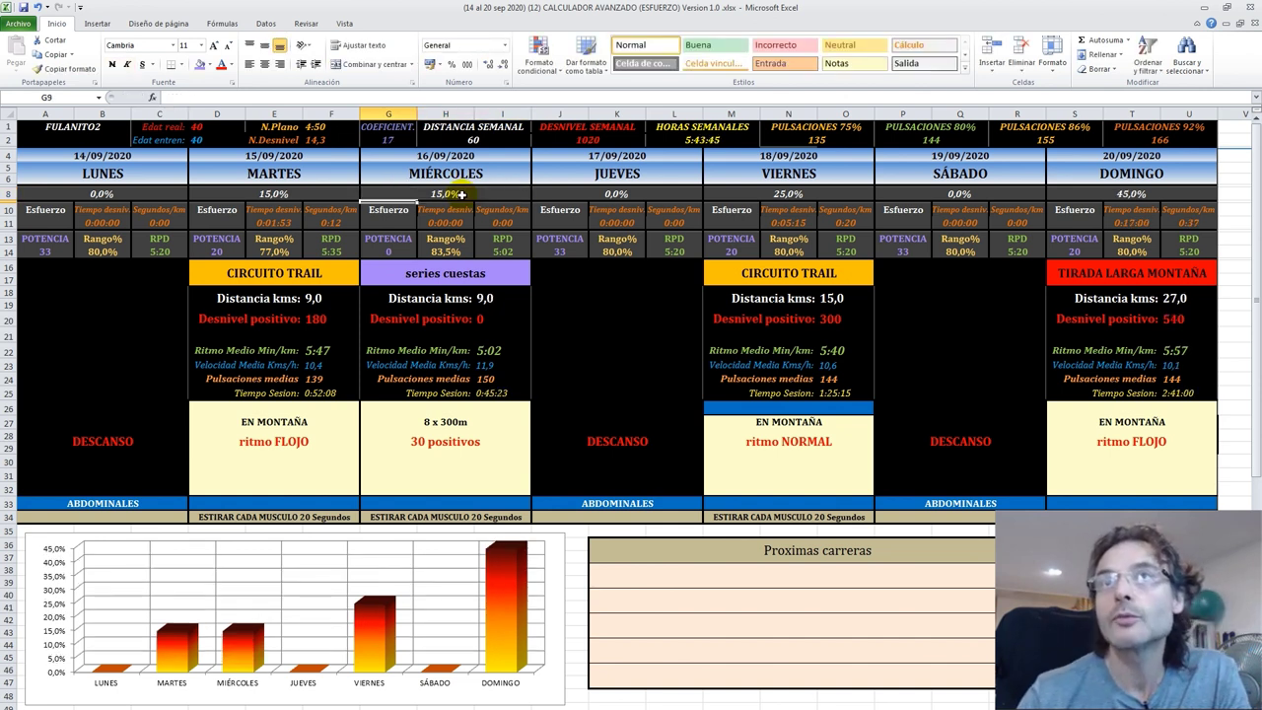
key(Return)
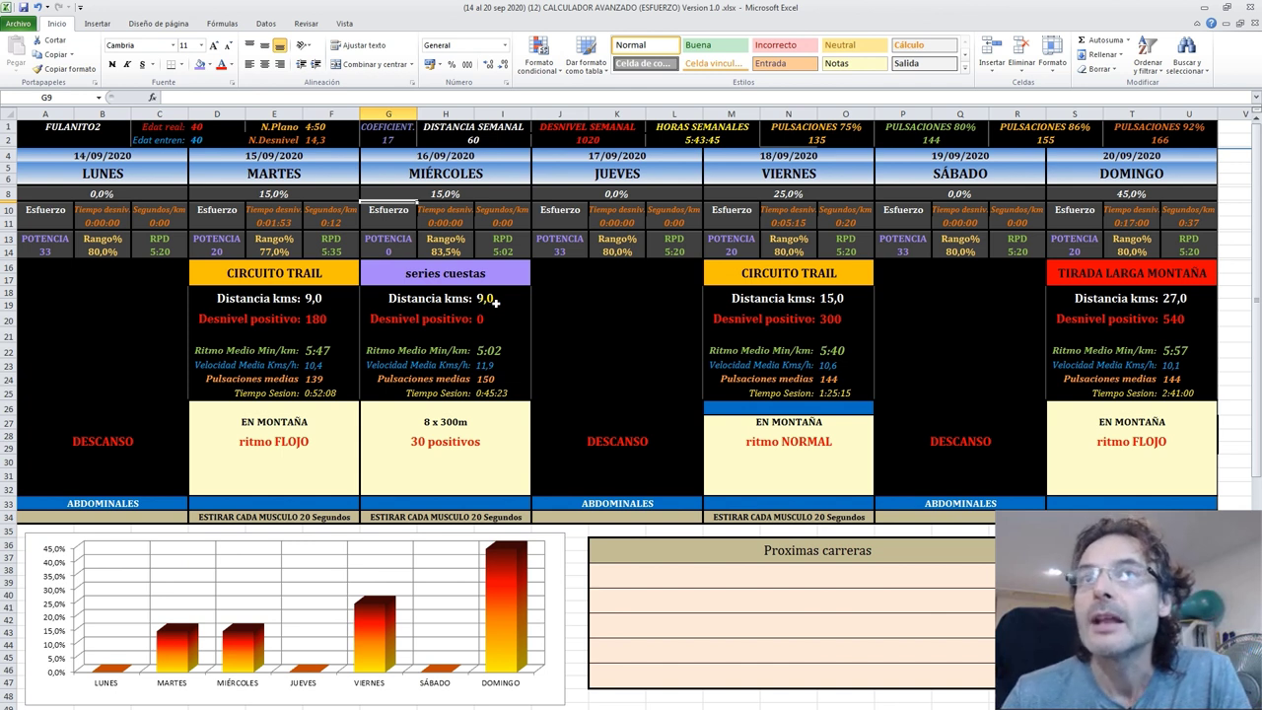
Step: Set the runner's N.Plano pace to 6:00 and check Wednesday's average pace before and after the change
click(496, 303)
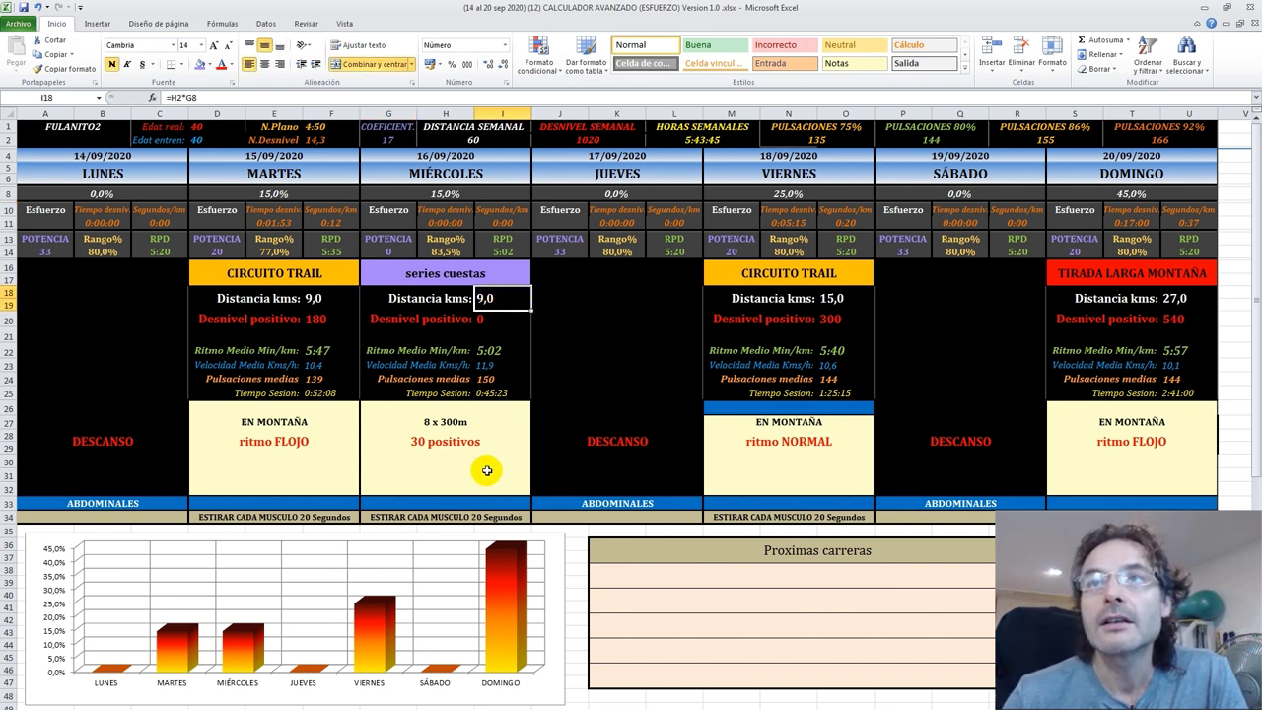
click(494, 351)
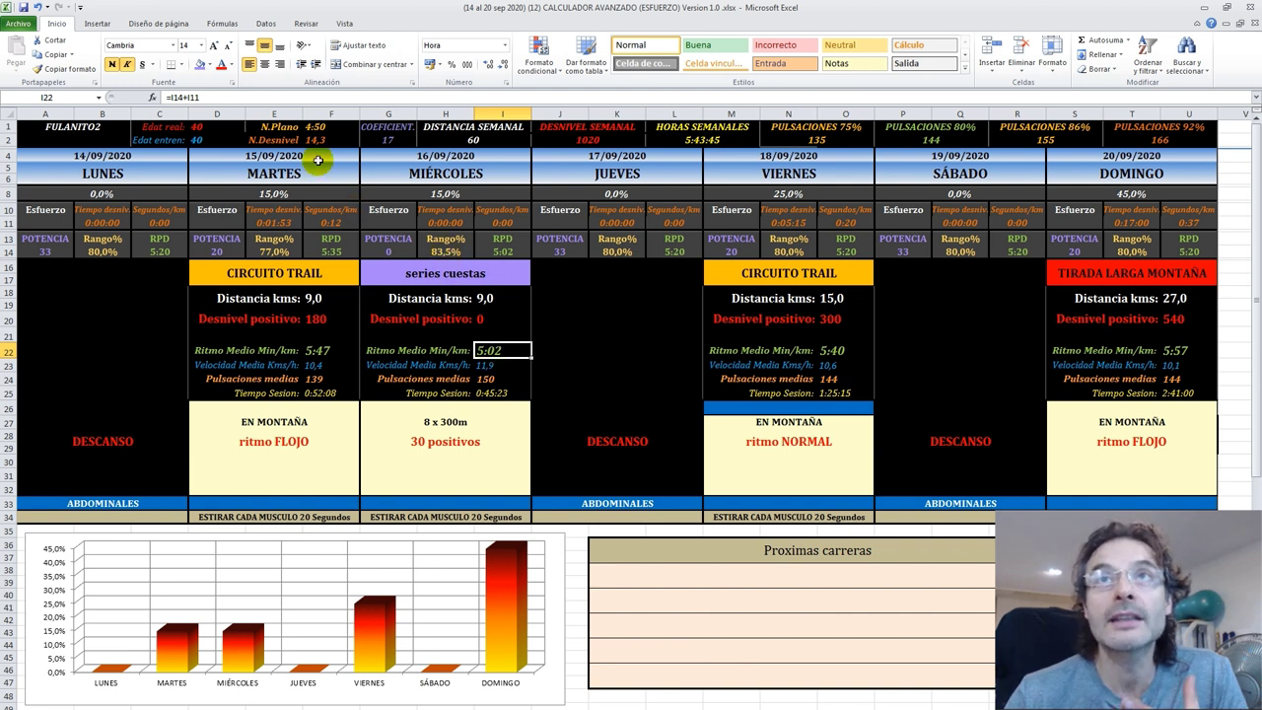
click(324, 128)
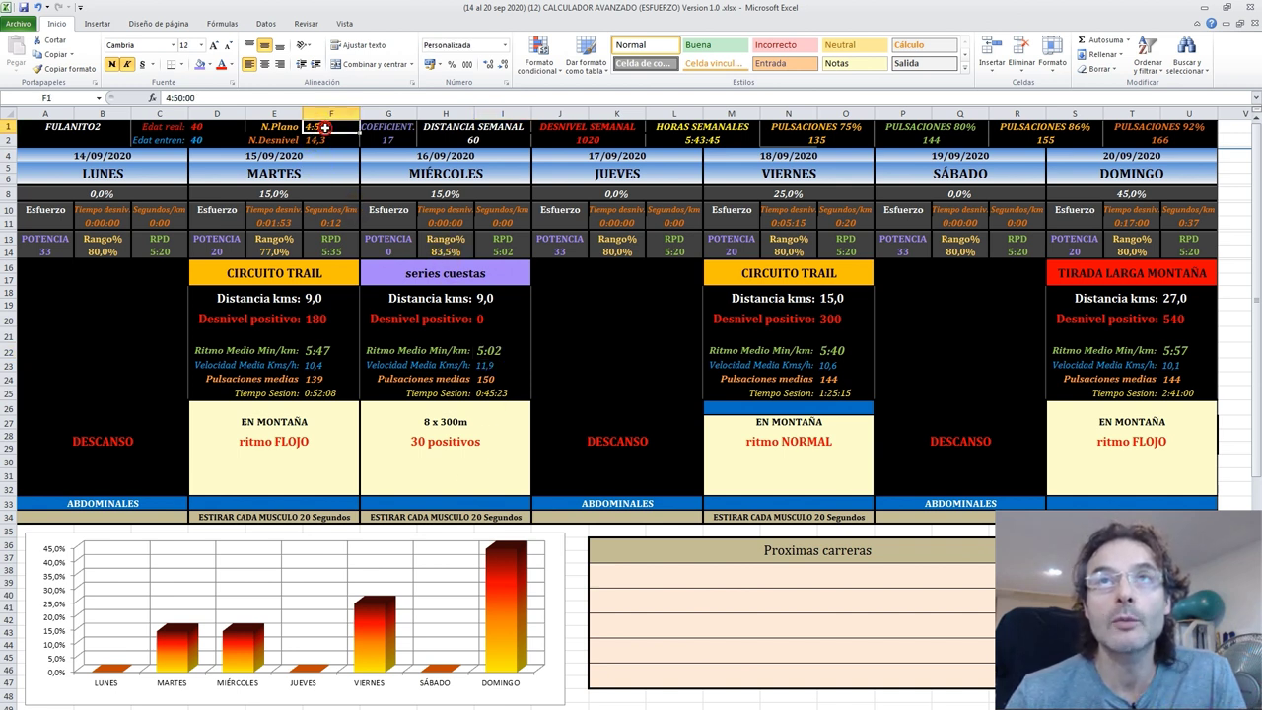
click(498, 351)
click(339, 128)
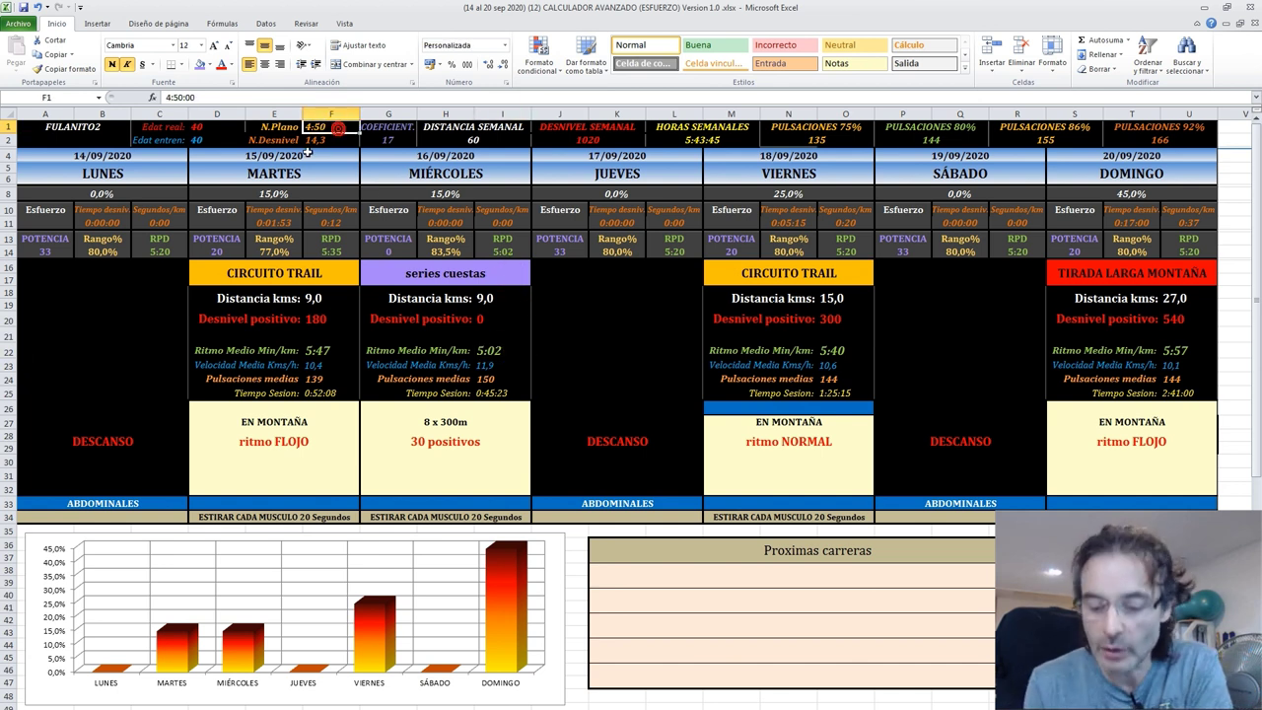
text(6:00)
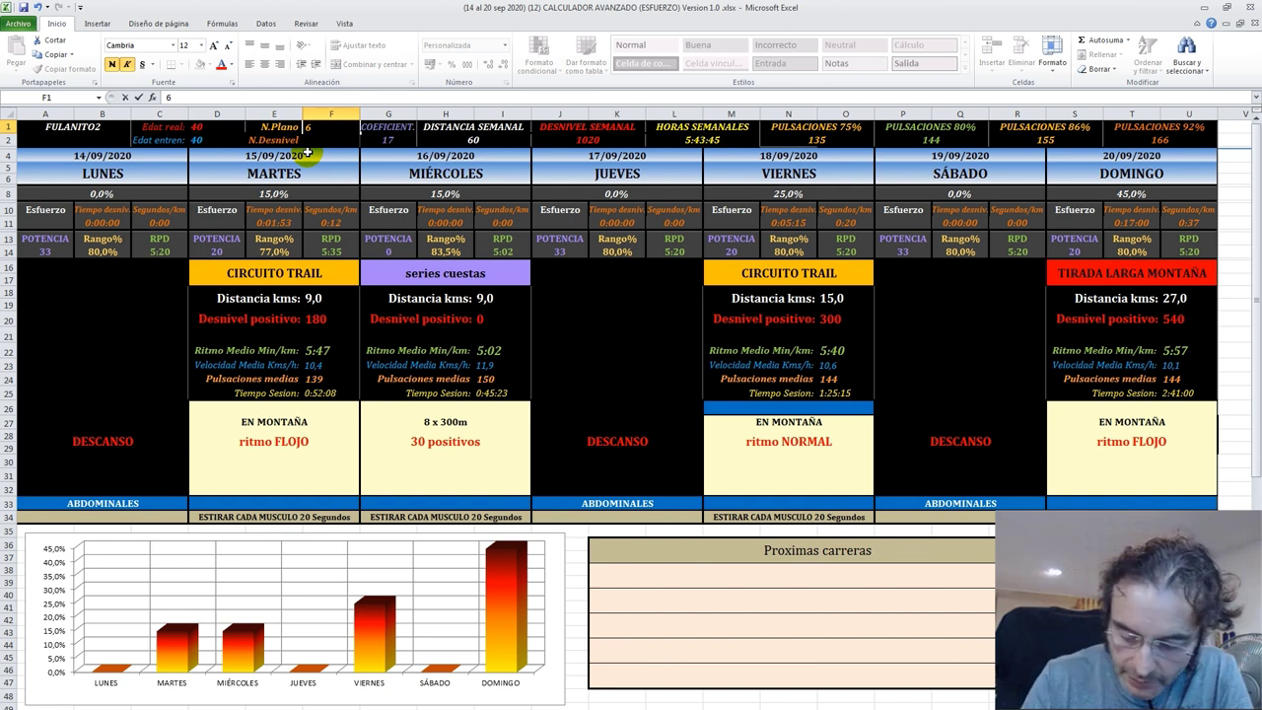
key(Return)
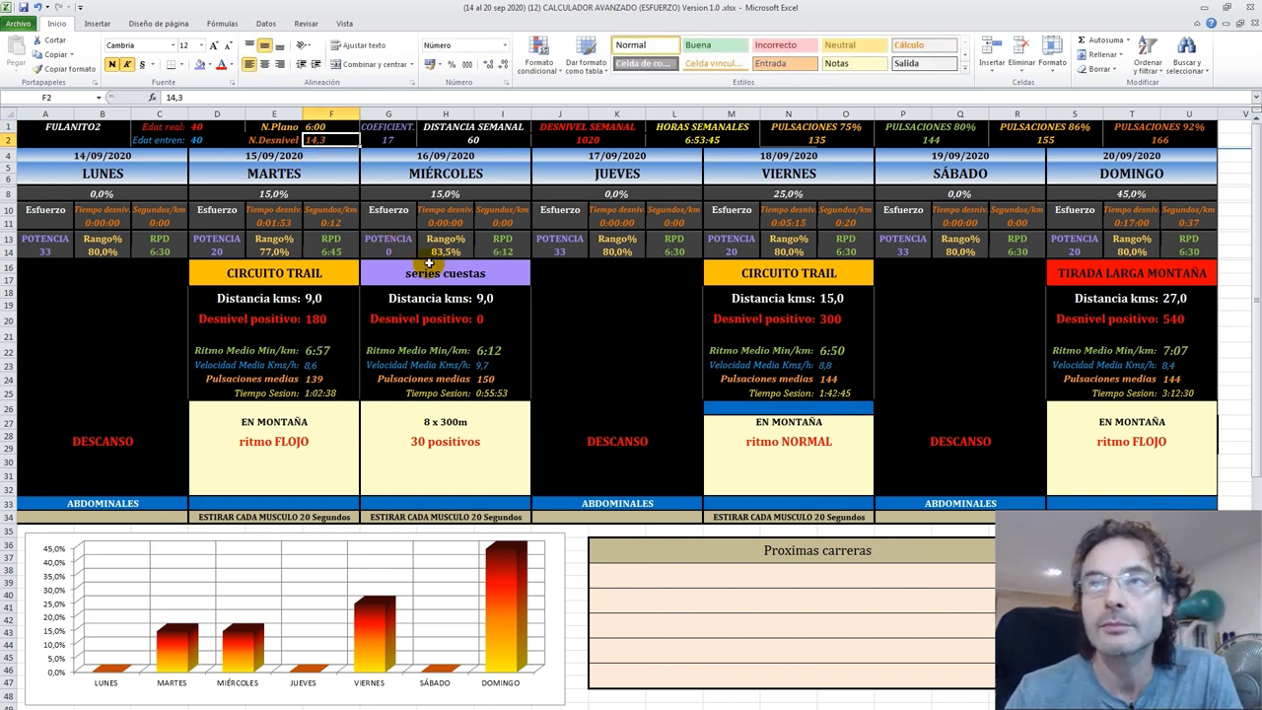
click(489, 351)
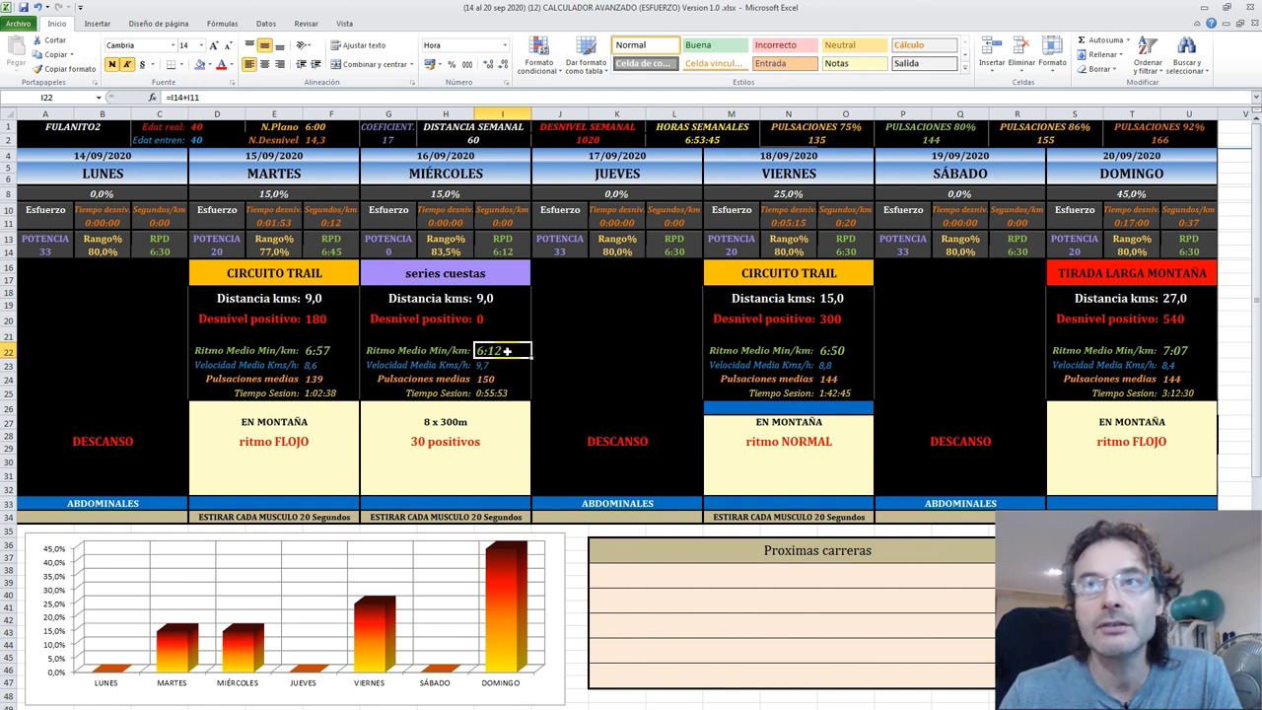
Step: Rename Wednesday's session from series cuestas to "ASFALTO PLANO"
click(473, 273)
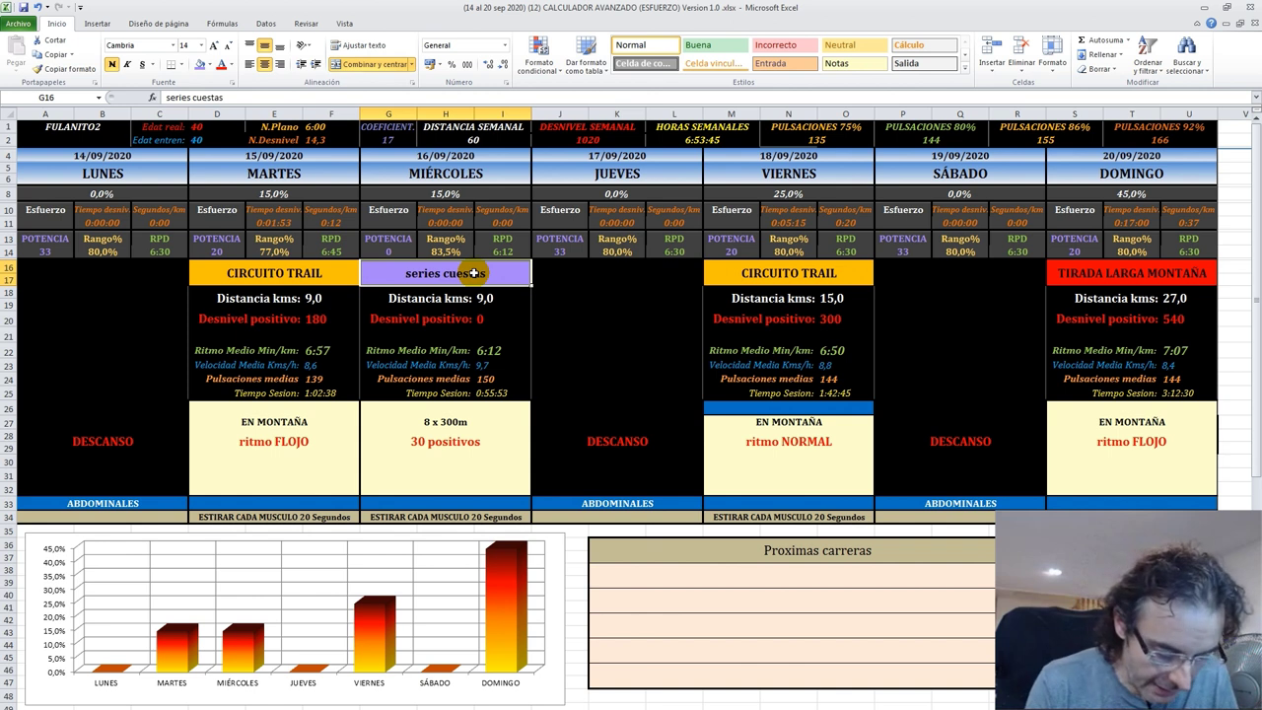
text(AS)
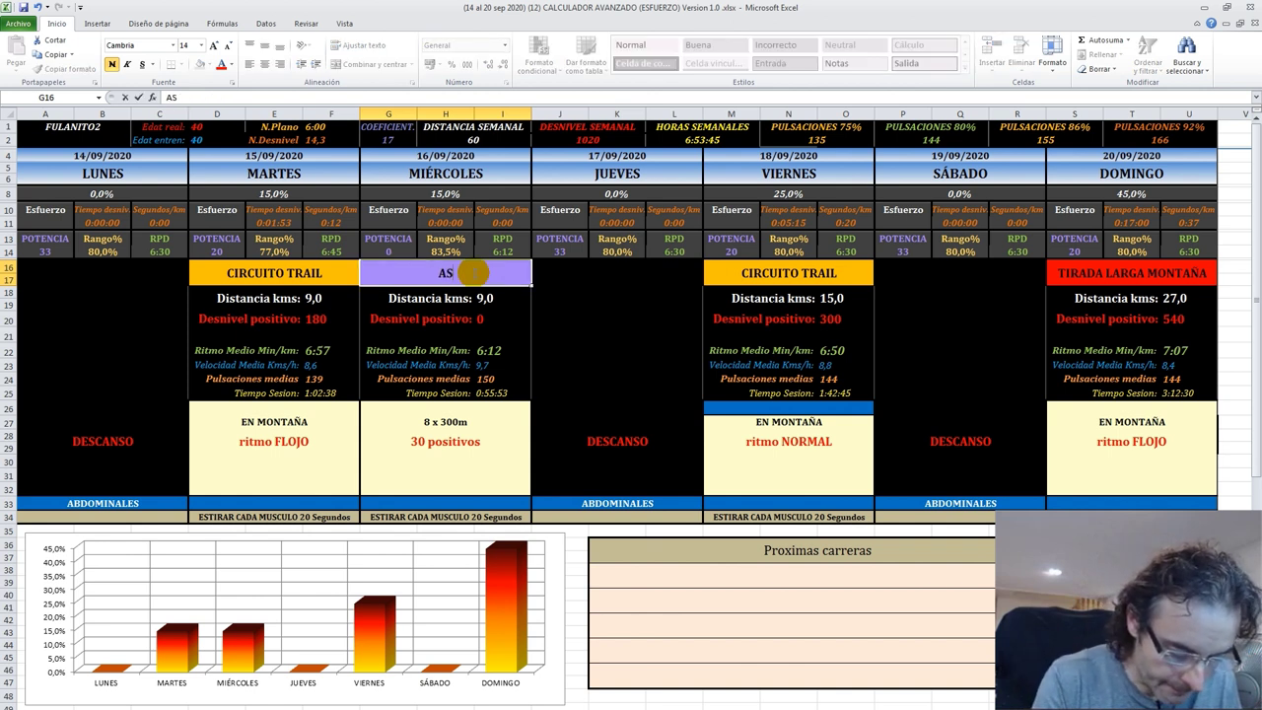
text(FALTO POLANO)
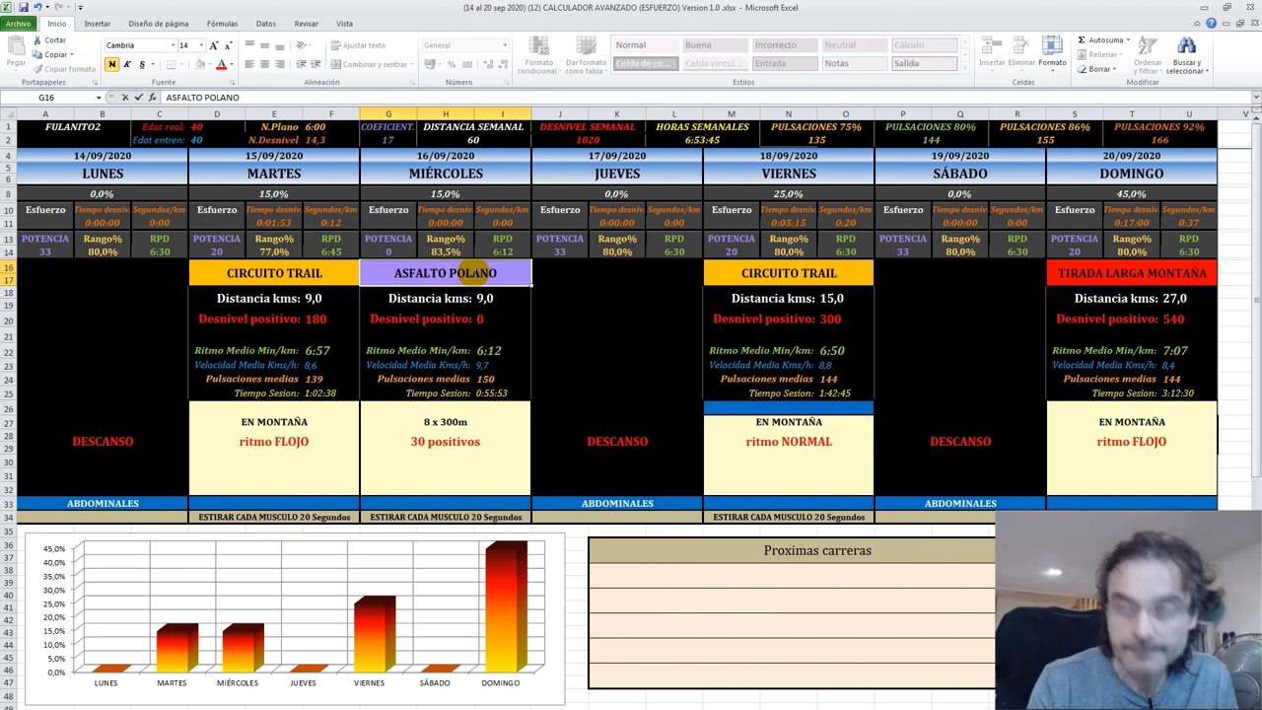
key(Return)
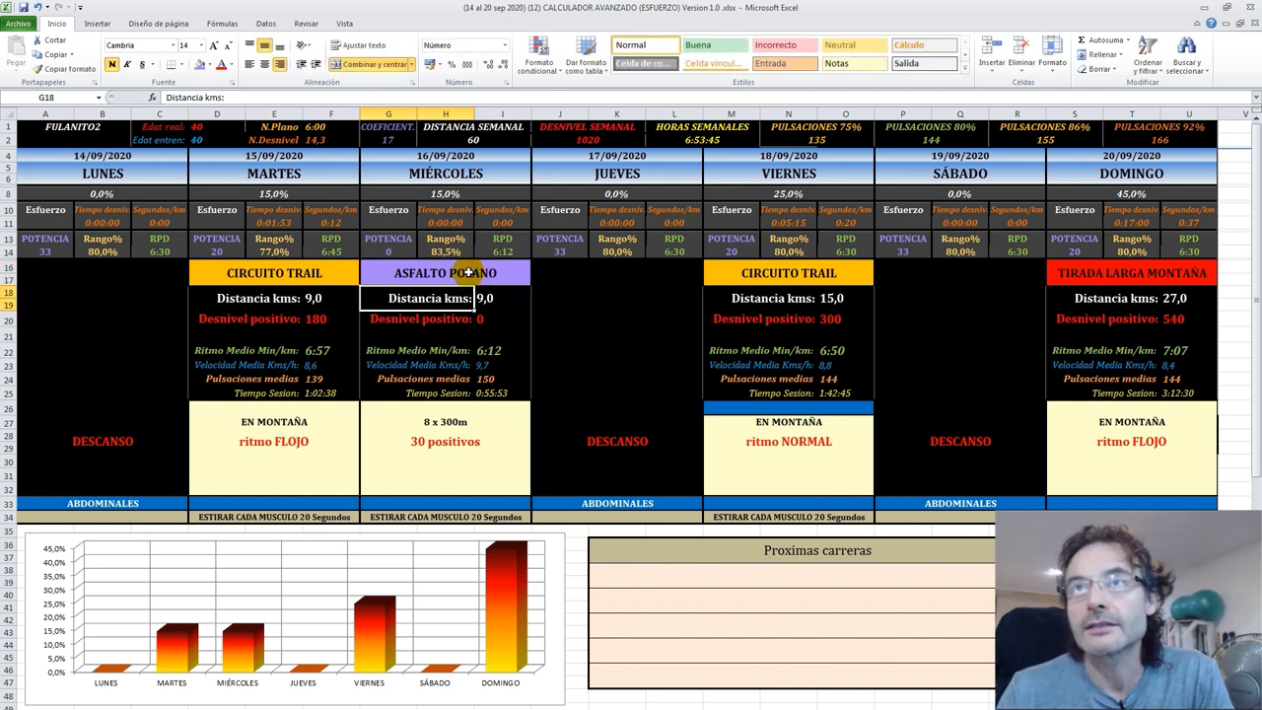
click(462, 273)
double_click(463, 273)
key(BackSpace)
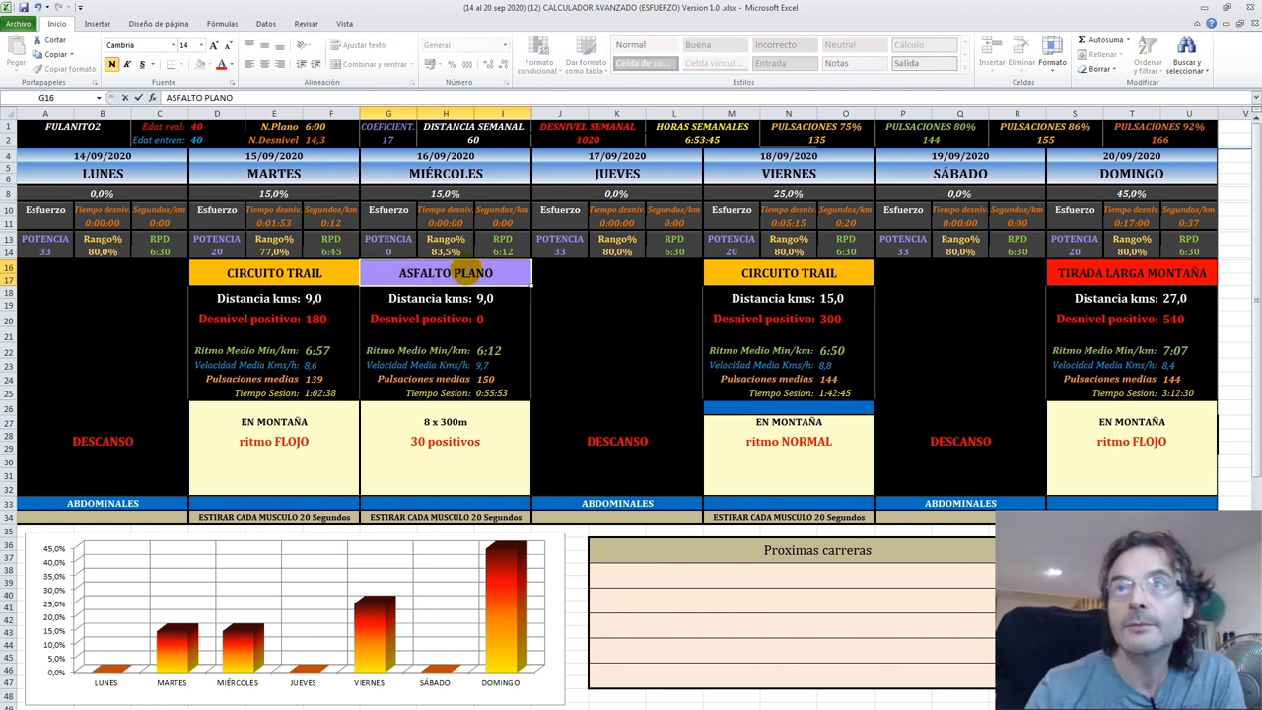
key(Return)
Step: Fill Wednesday's ASFALTO PLANO title cell with the standard light blue colour
click(466, 272)
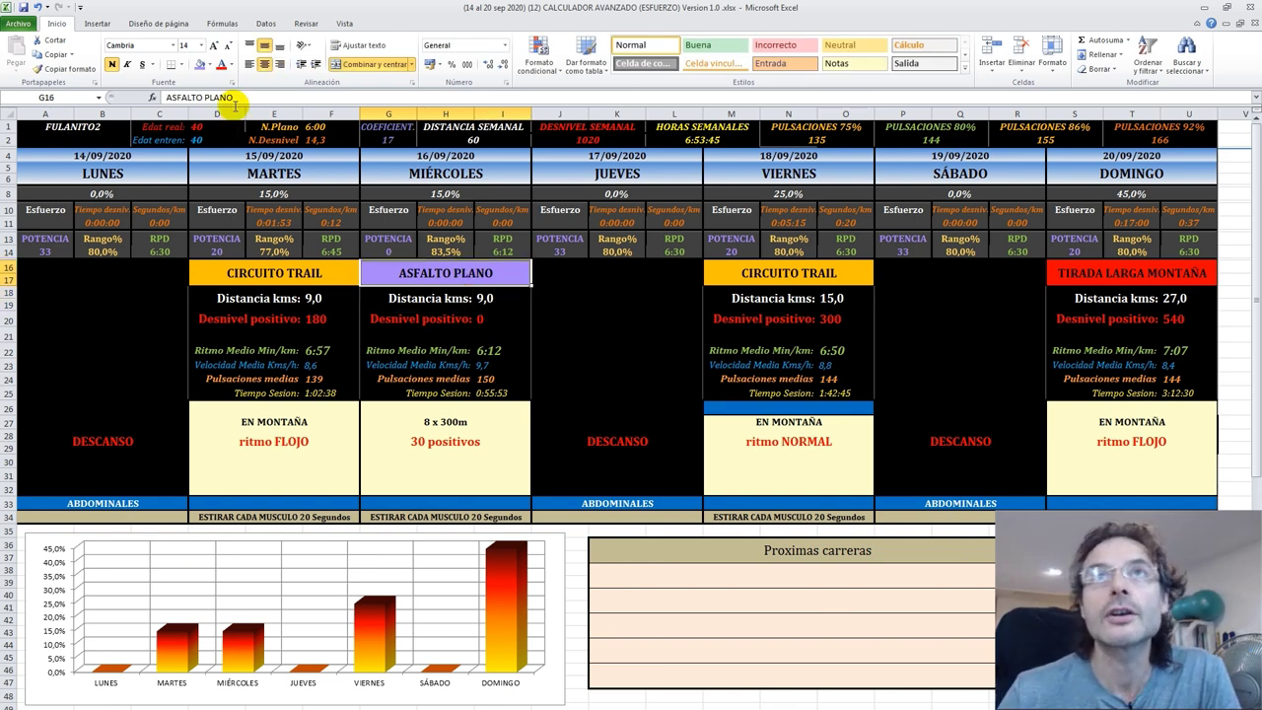
click(209, 69)
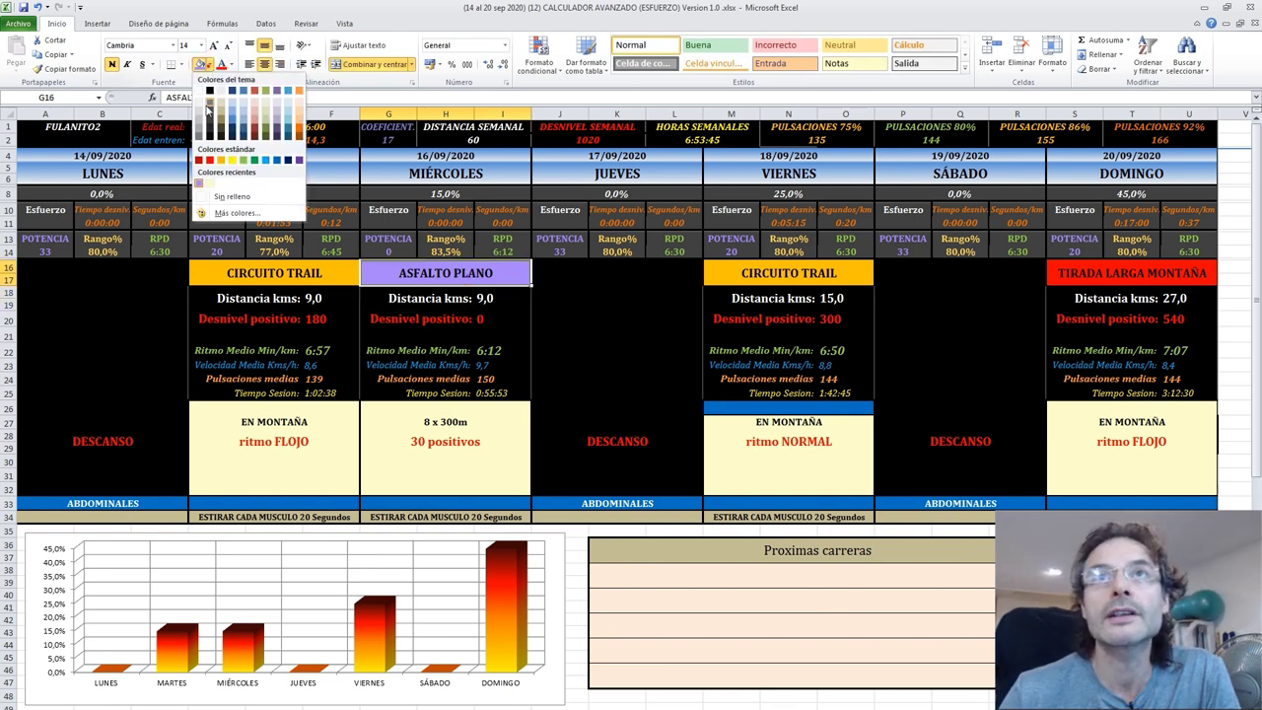
click(272, 162)
click(591, 318)
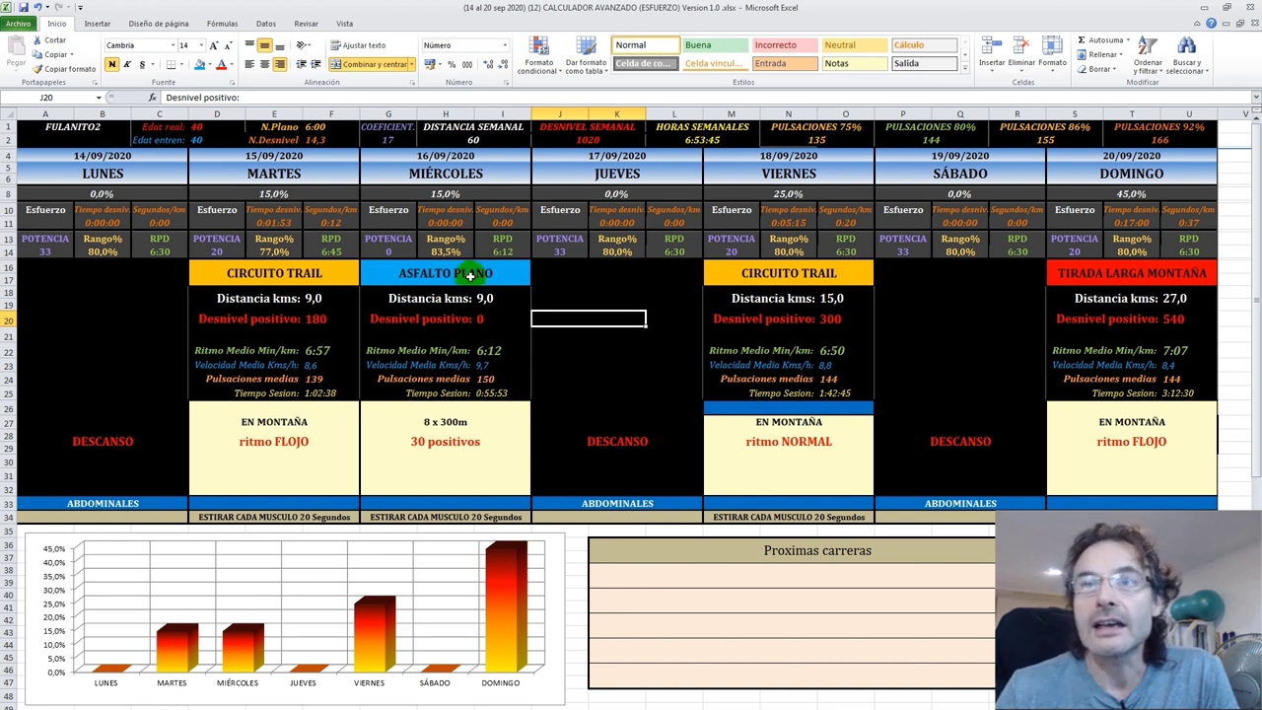
Step: Clear the notes "8 x 300m" and "30 positivos" from Wednesday's session
drag(434, 422, 461, 446)
key(Delete)
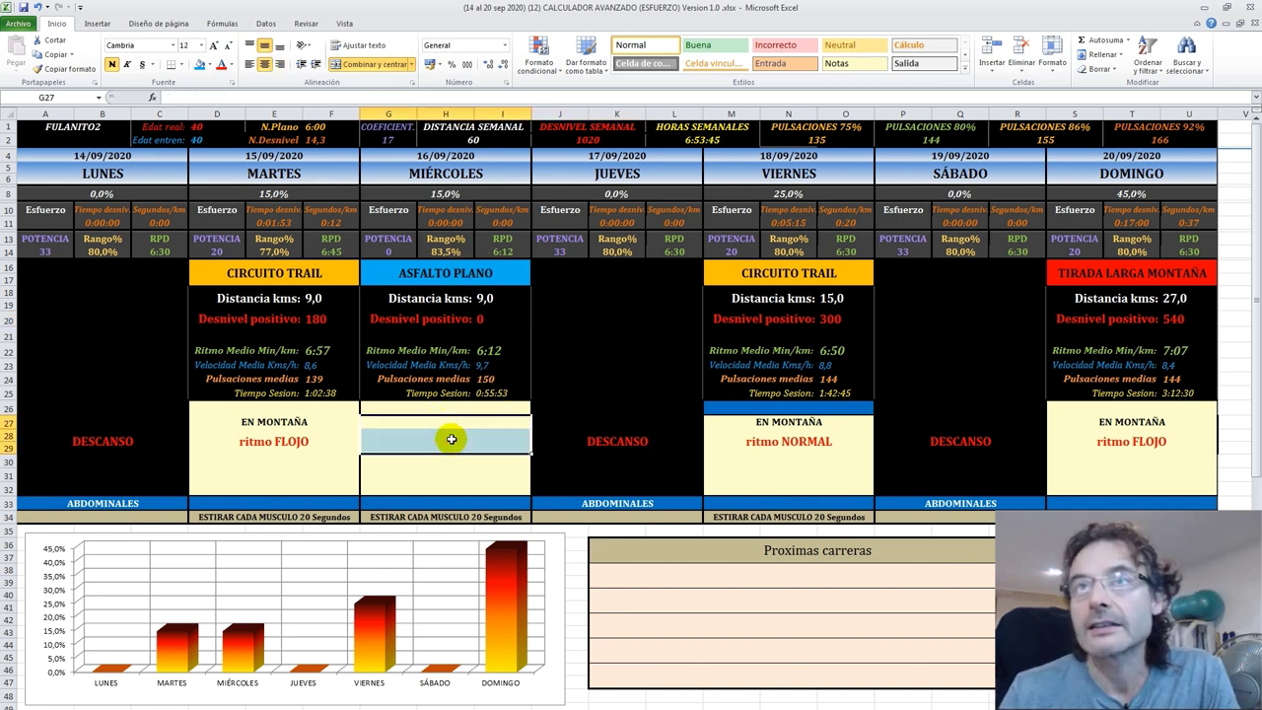
click(634, 380)
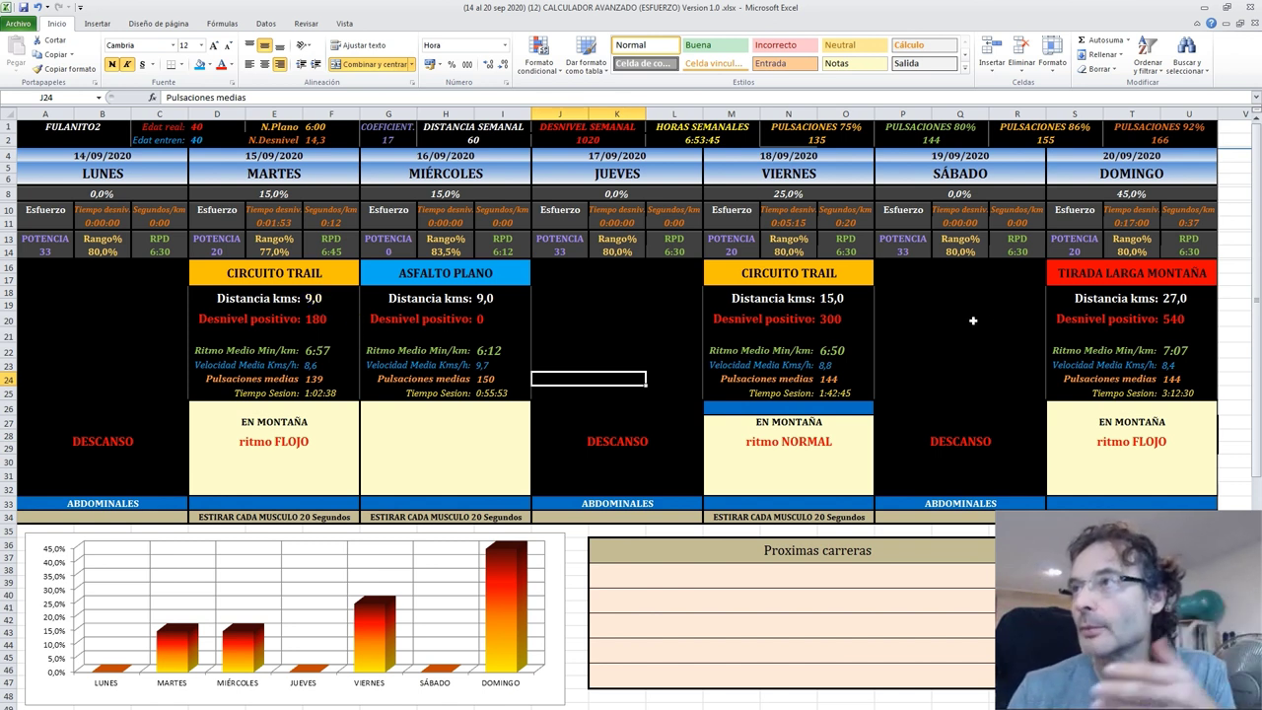
Step: Check the weekly distance and set Wednesday's weekly load percentage to 20%
click(474, 140)
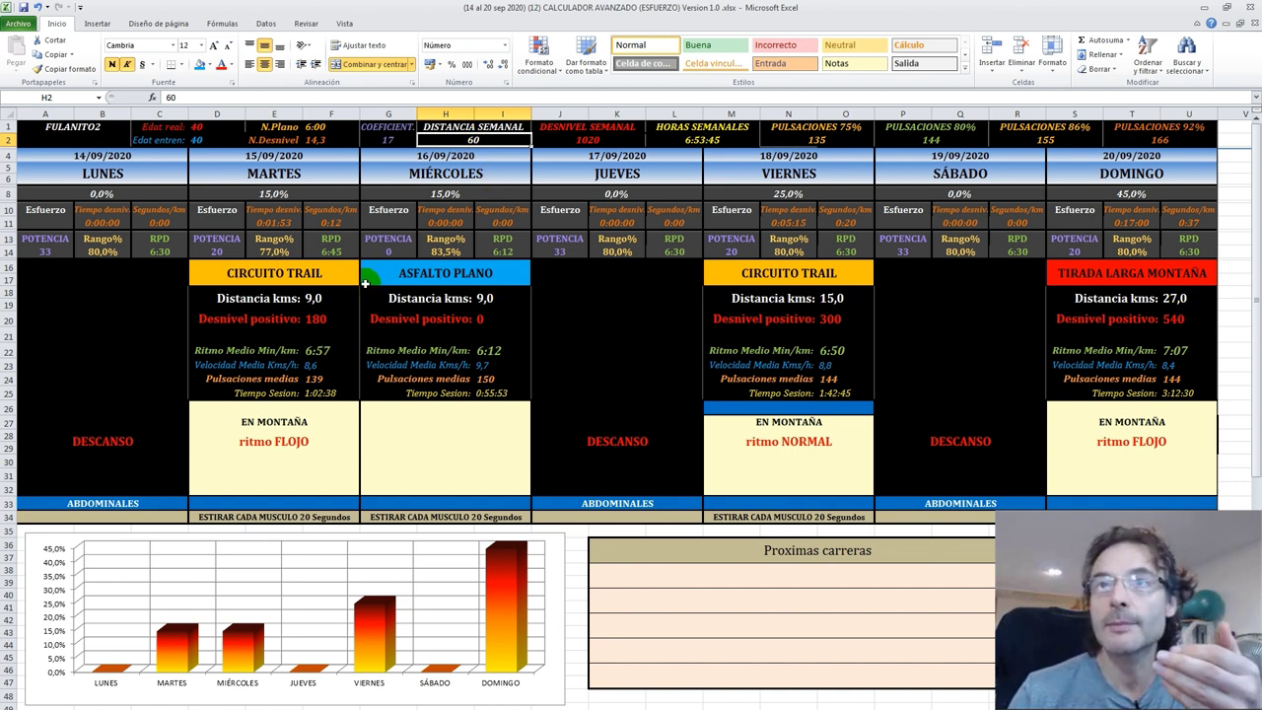
click(449, 195)
text(20%)
key(Return)
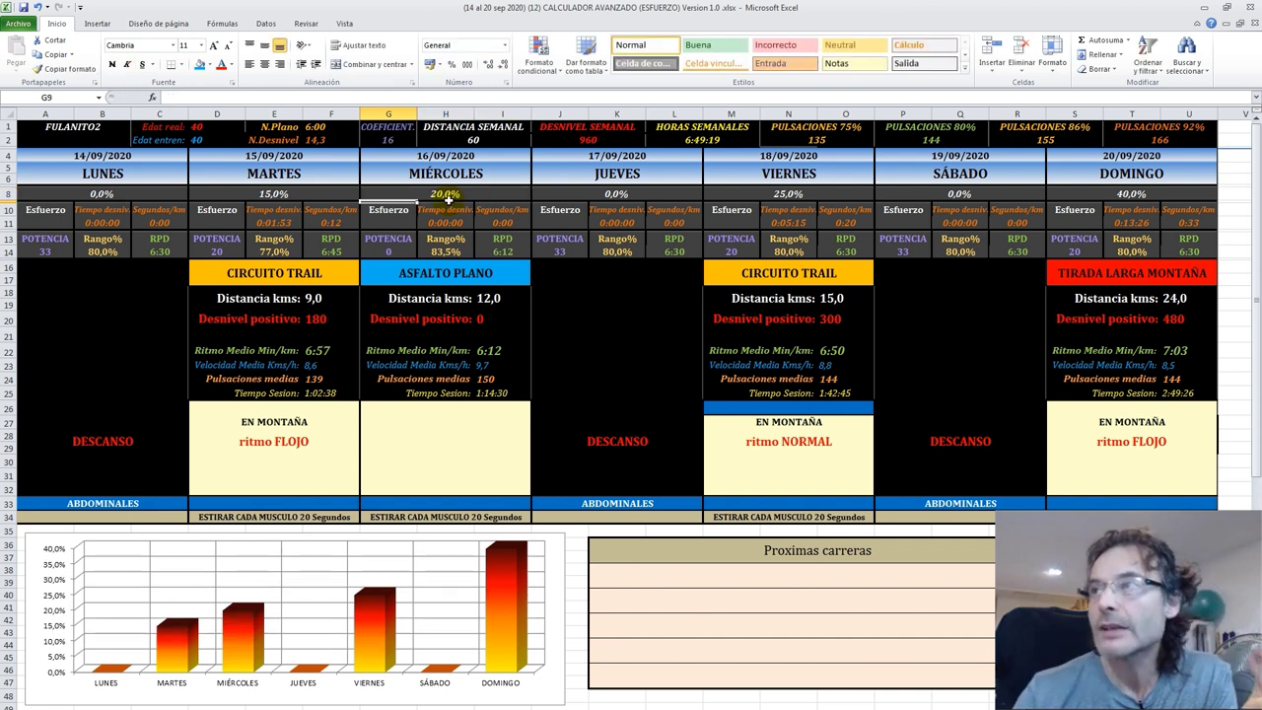
Step: Set the weekly distance to 80 km and check Sunday's session distance
click(1178, 305)
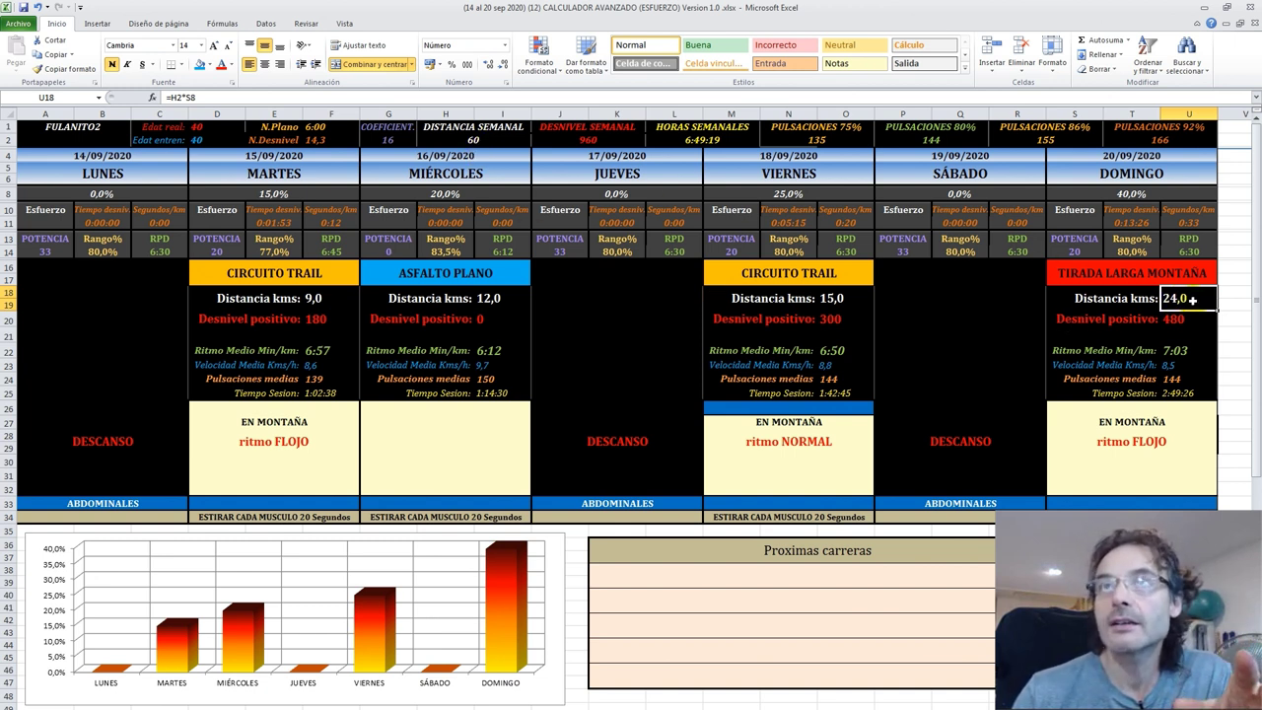
click(473, 141)
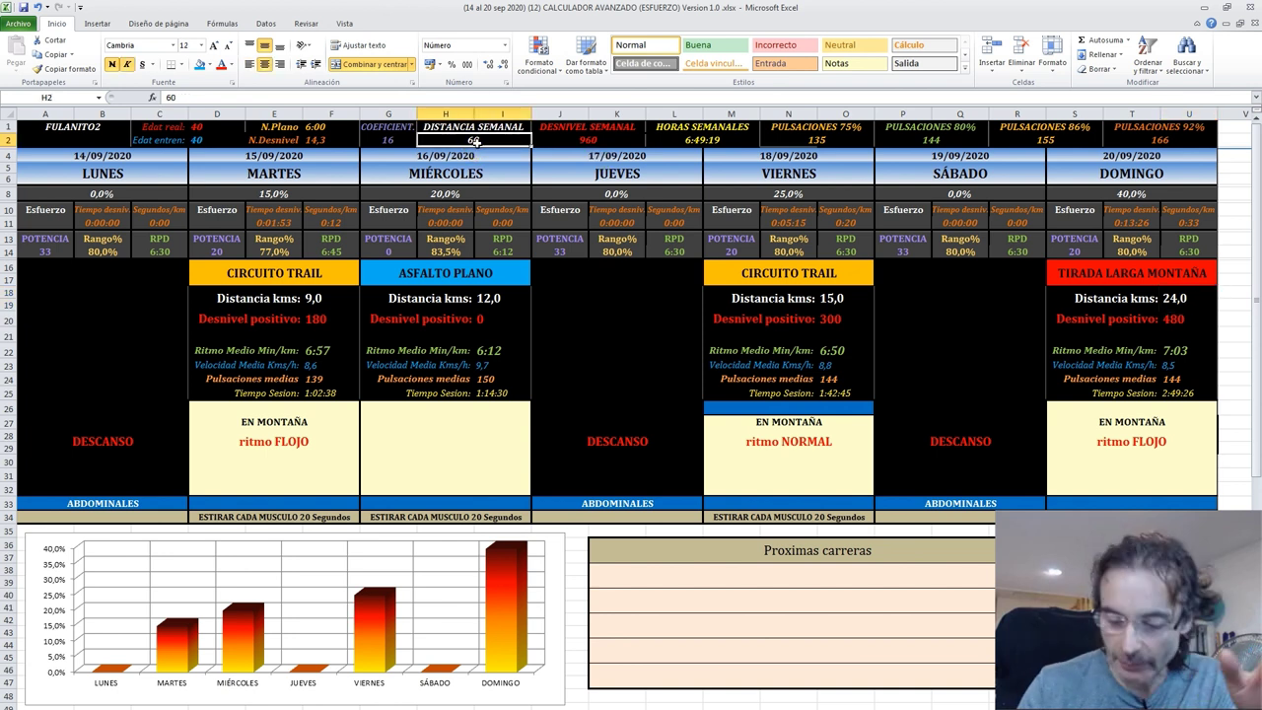
text(80)
key(Return)
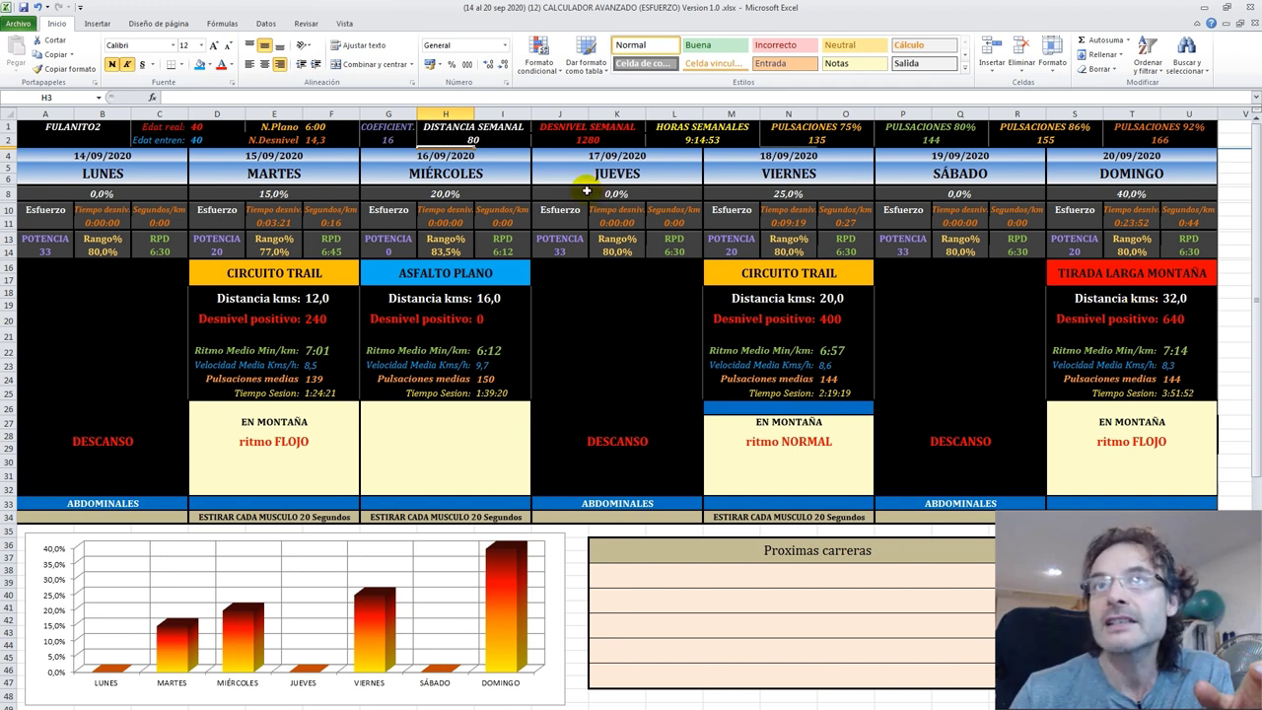
click(473, 141)
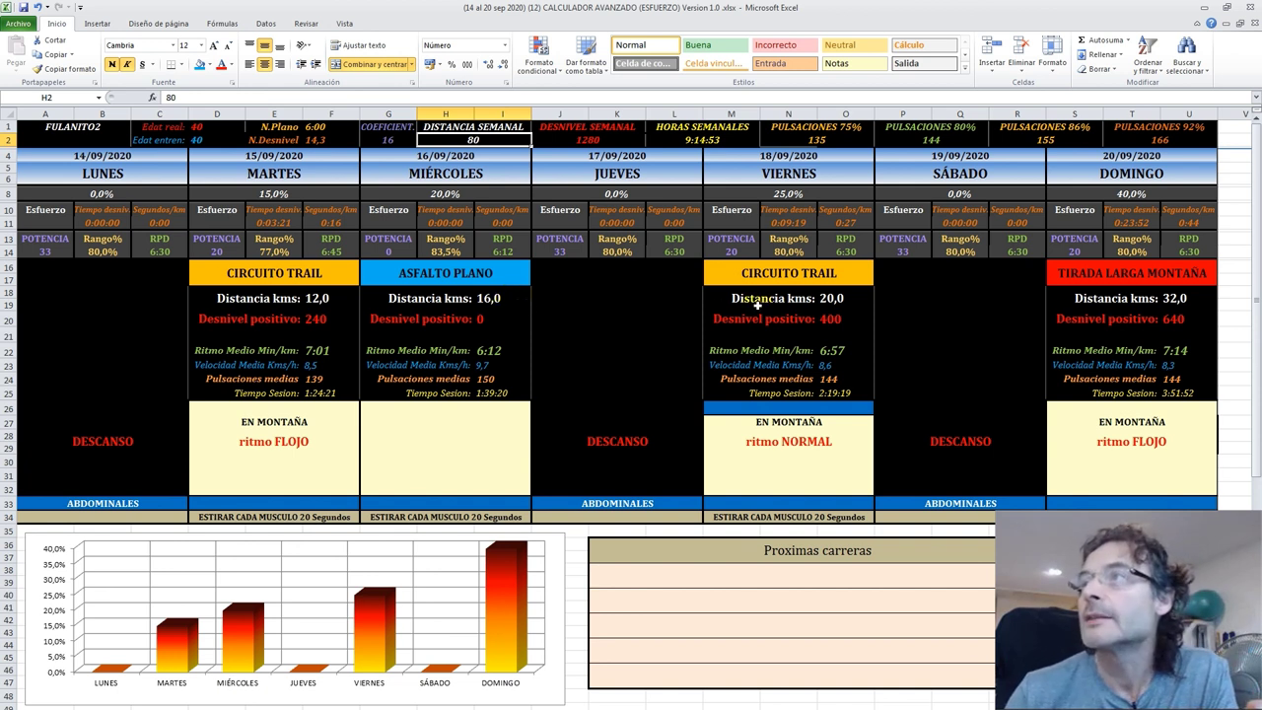
click(1180, 300)
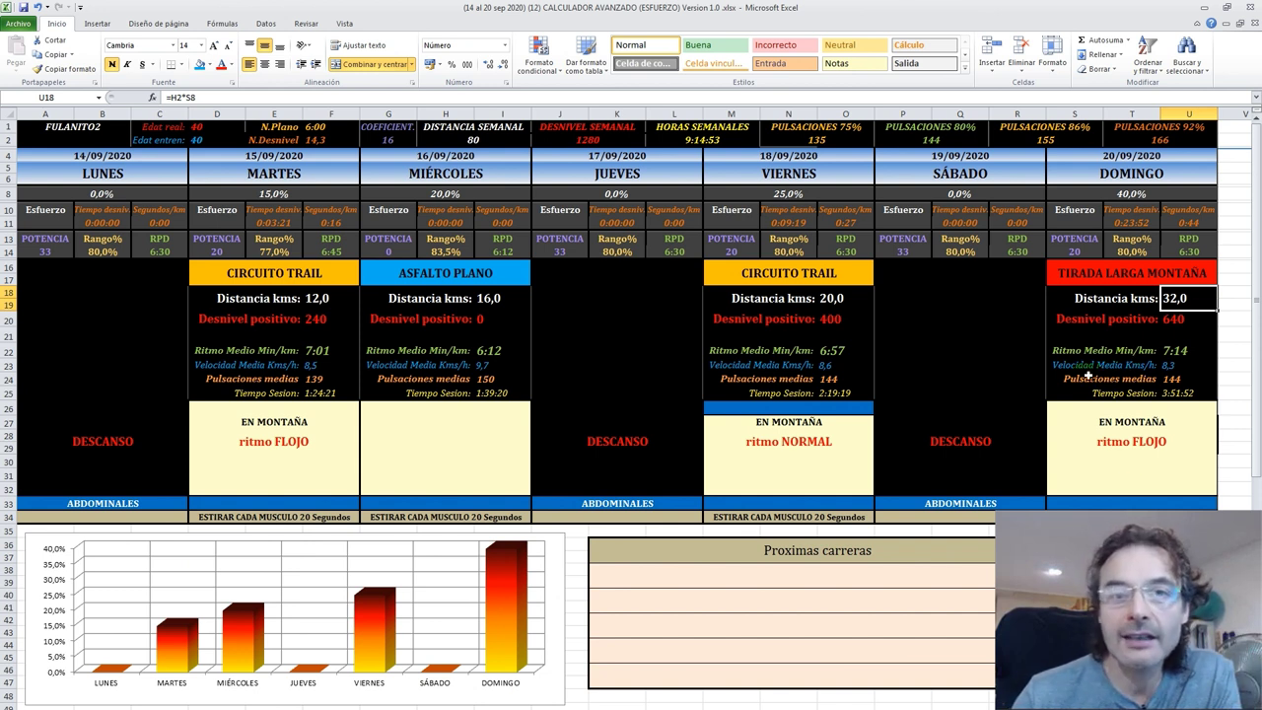
Step: Set Sunday's POTENCIA to 30
click(1078, 253)
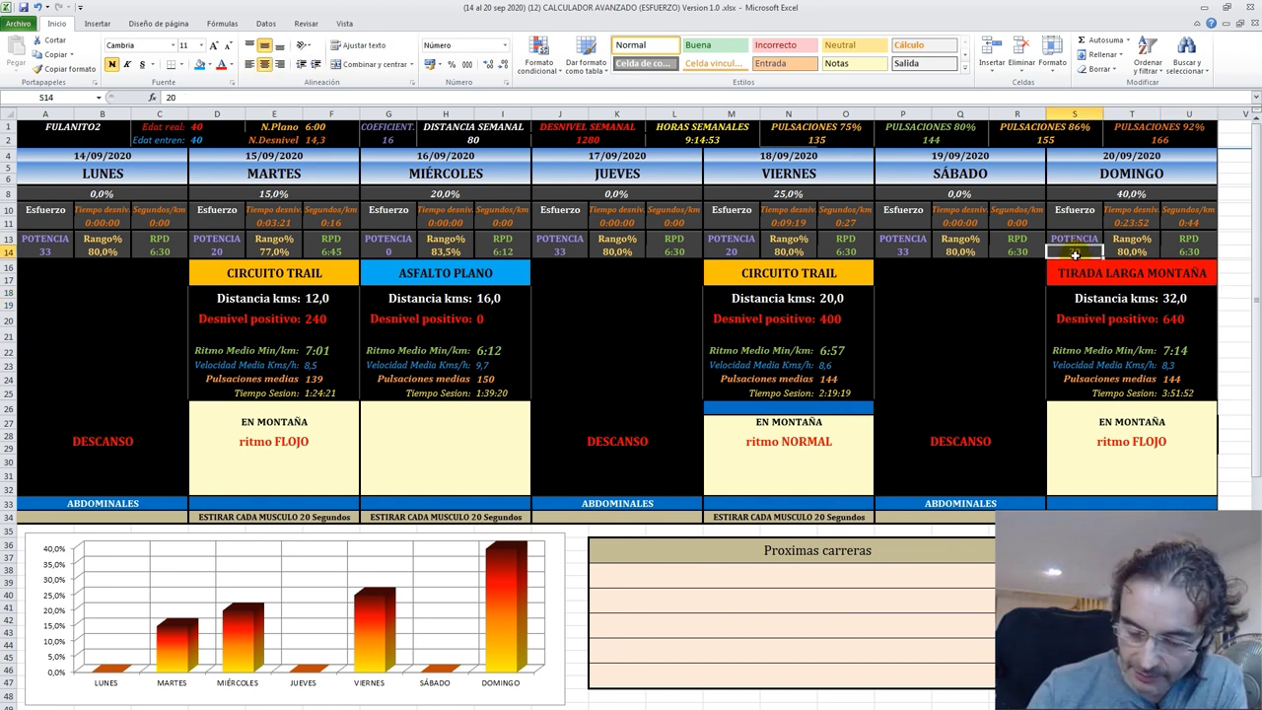
text(30)
key(Return)
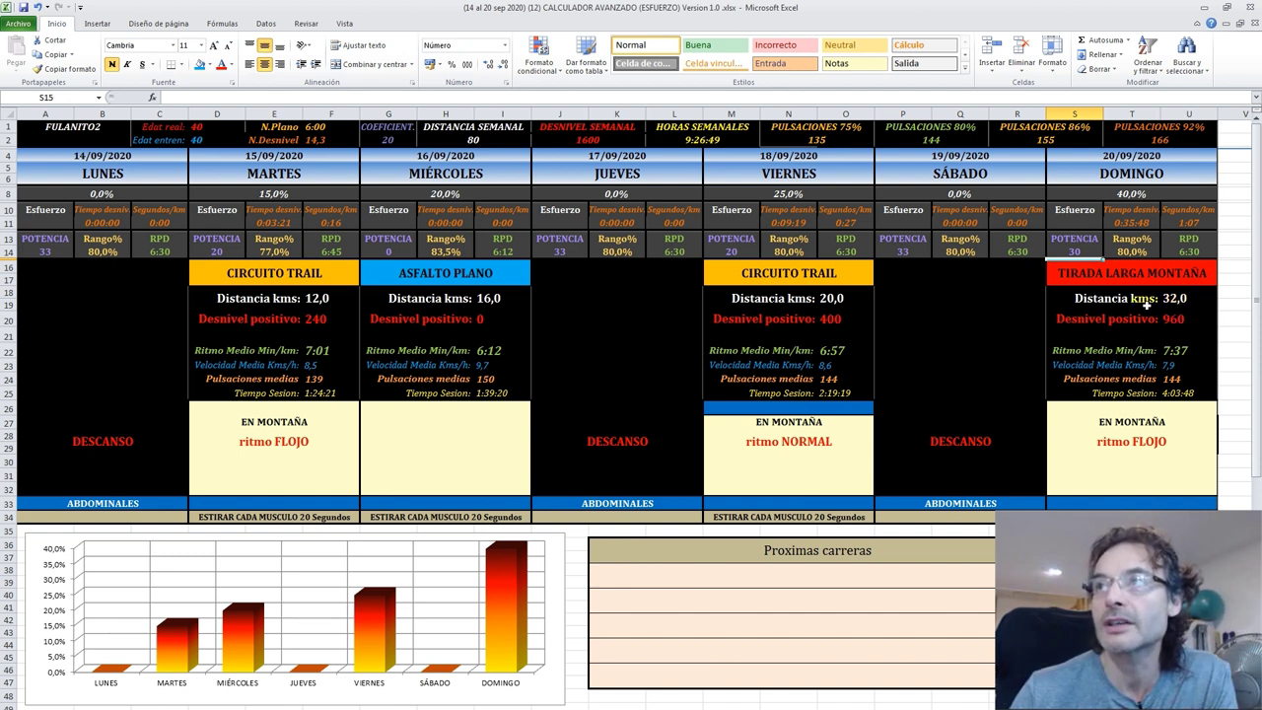
Step: Set Sunday's POTENCIA to 32
click(1067, 251)
text(3)
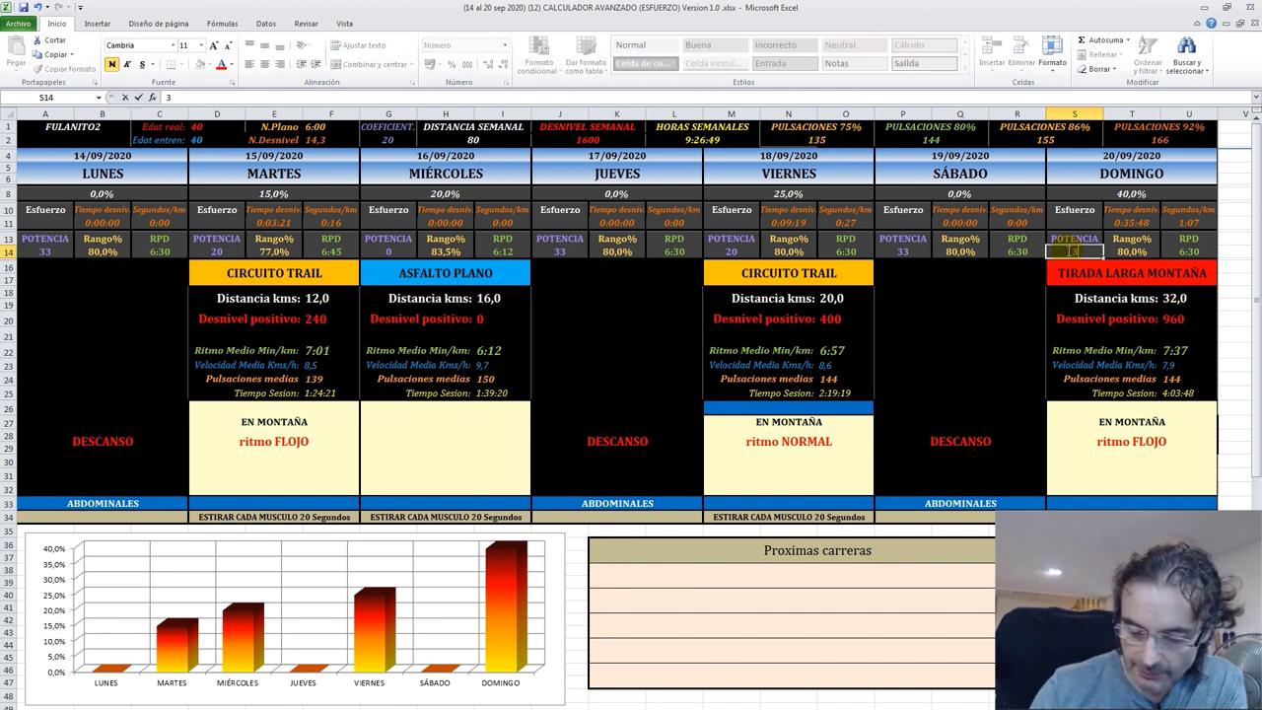
text(2)
key(Return)
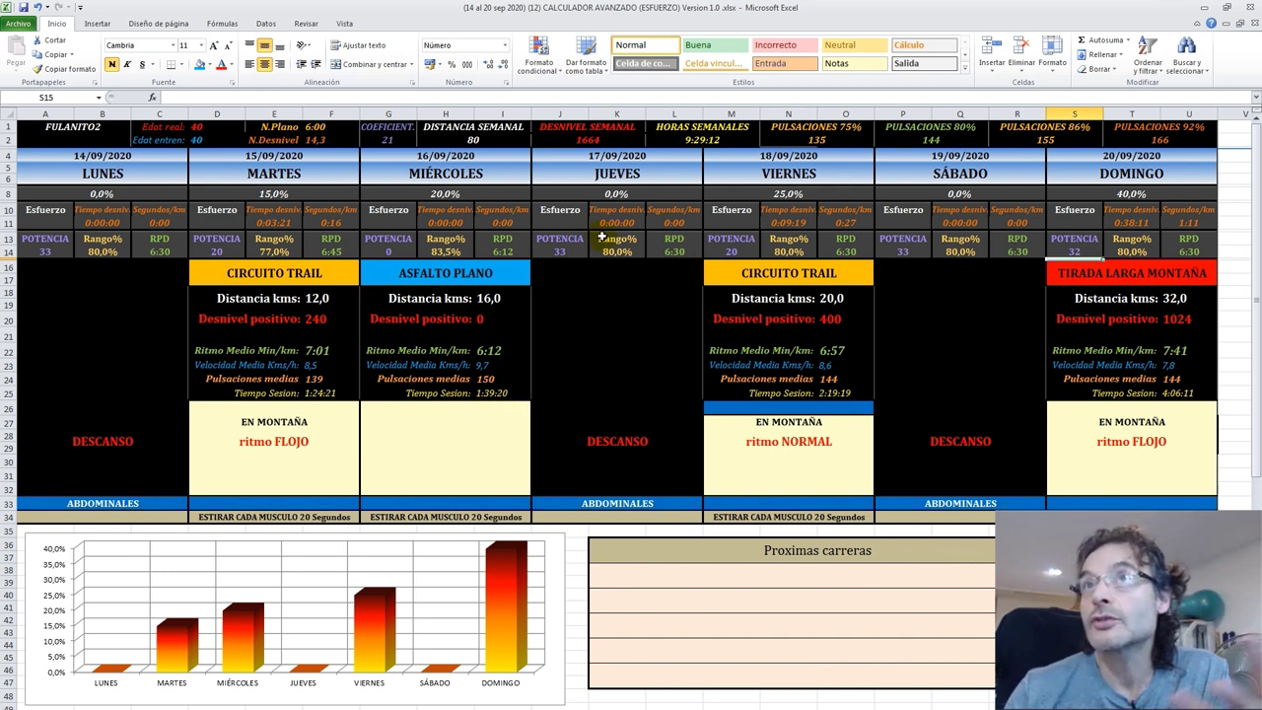
Step: Set the POTENCIA of the Tuesday, Friday and Wednesday sessions to 25 each
click(484, 140)
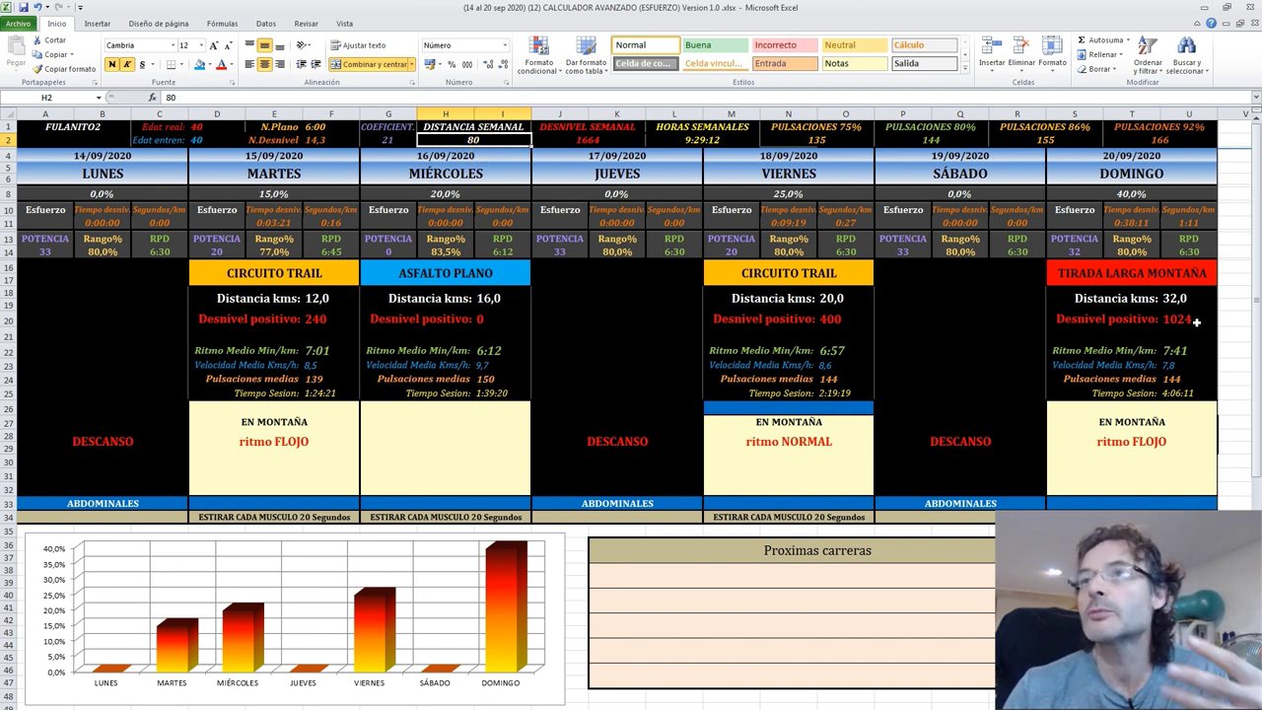
click(217, 252)
text(25)
key(Return)
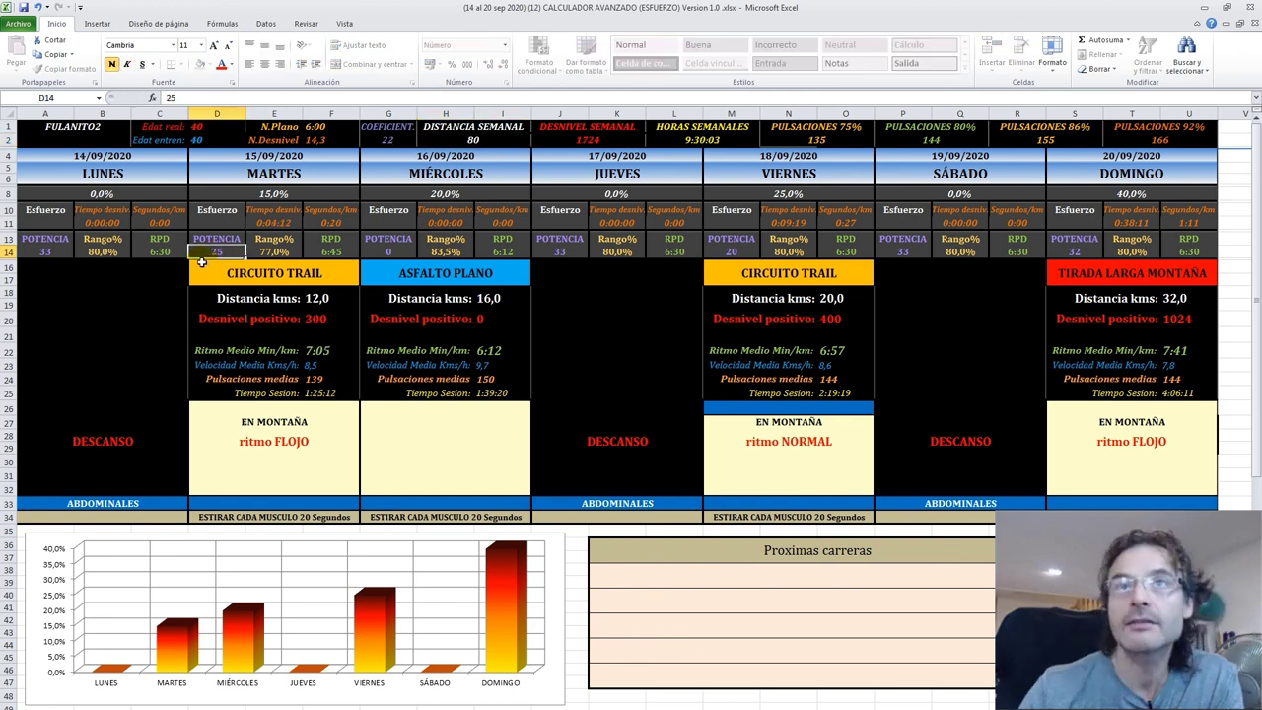
click(723, 252)
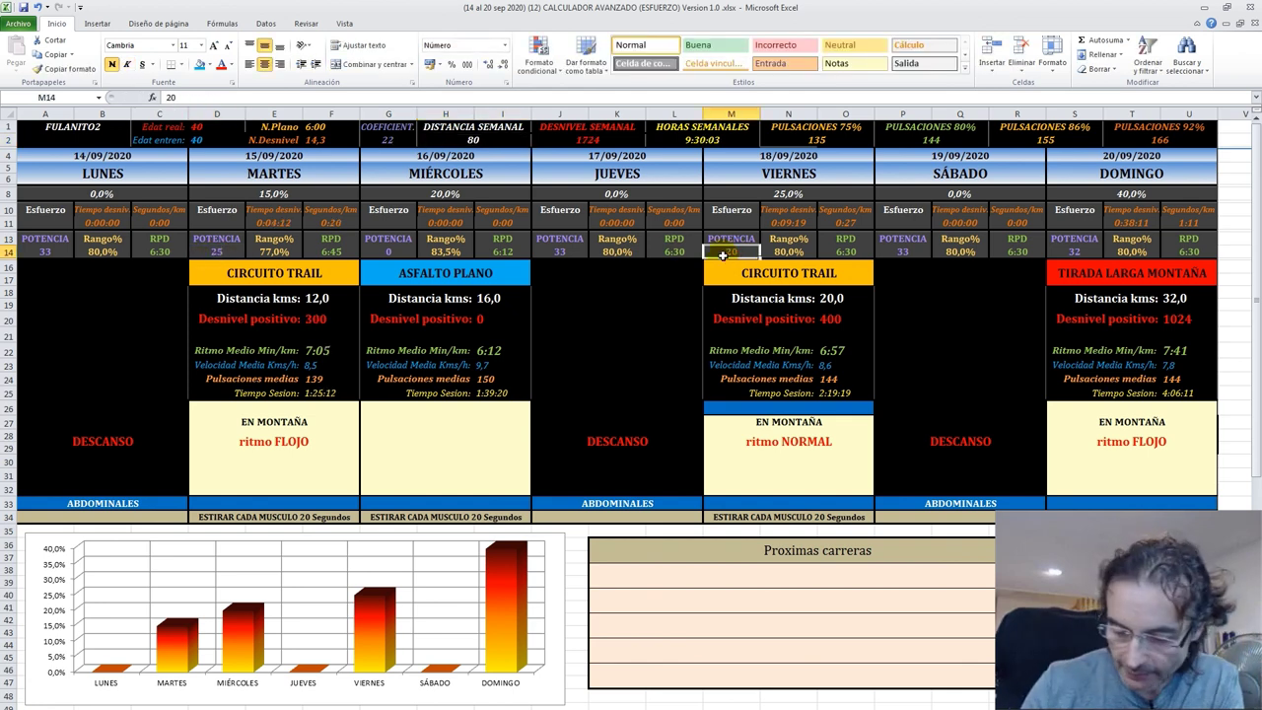
text(25)
key(Return)
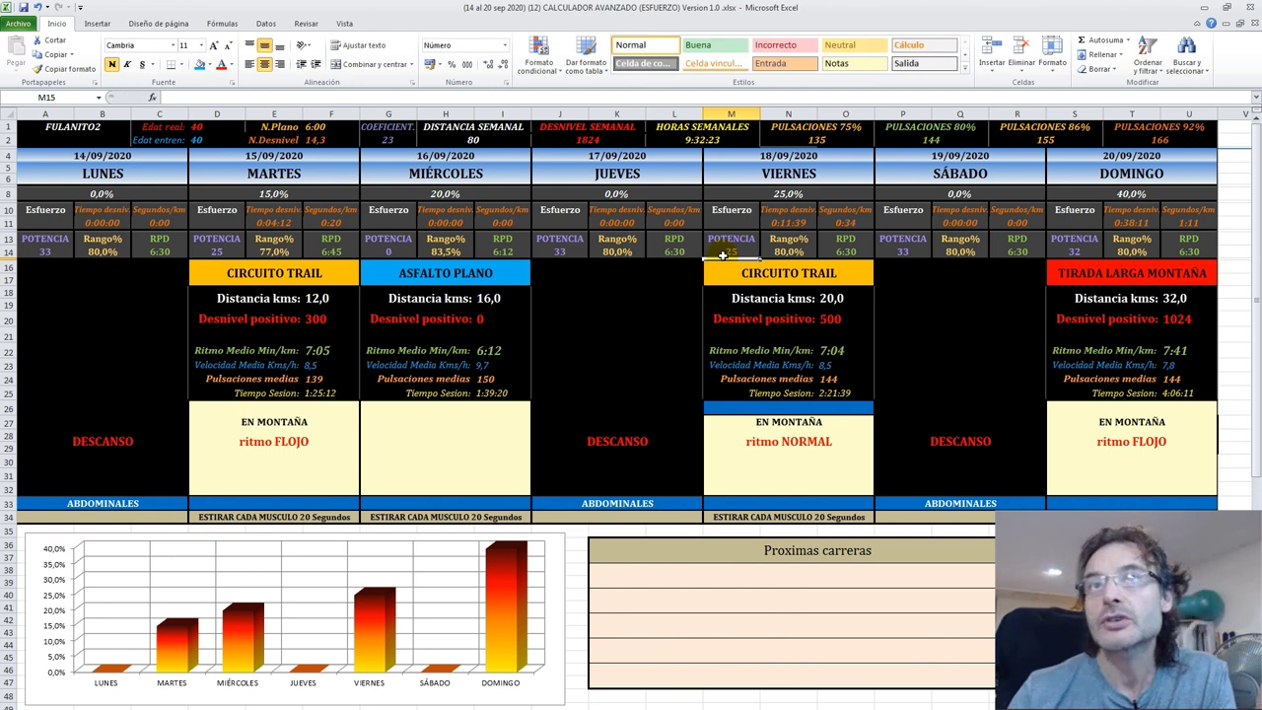
click(392, 253)
text(25)
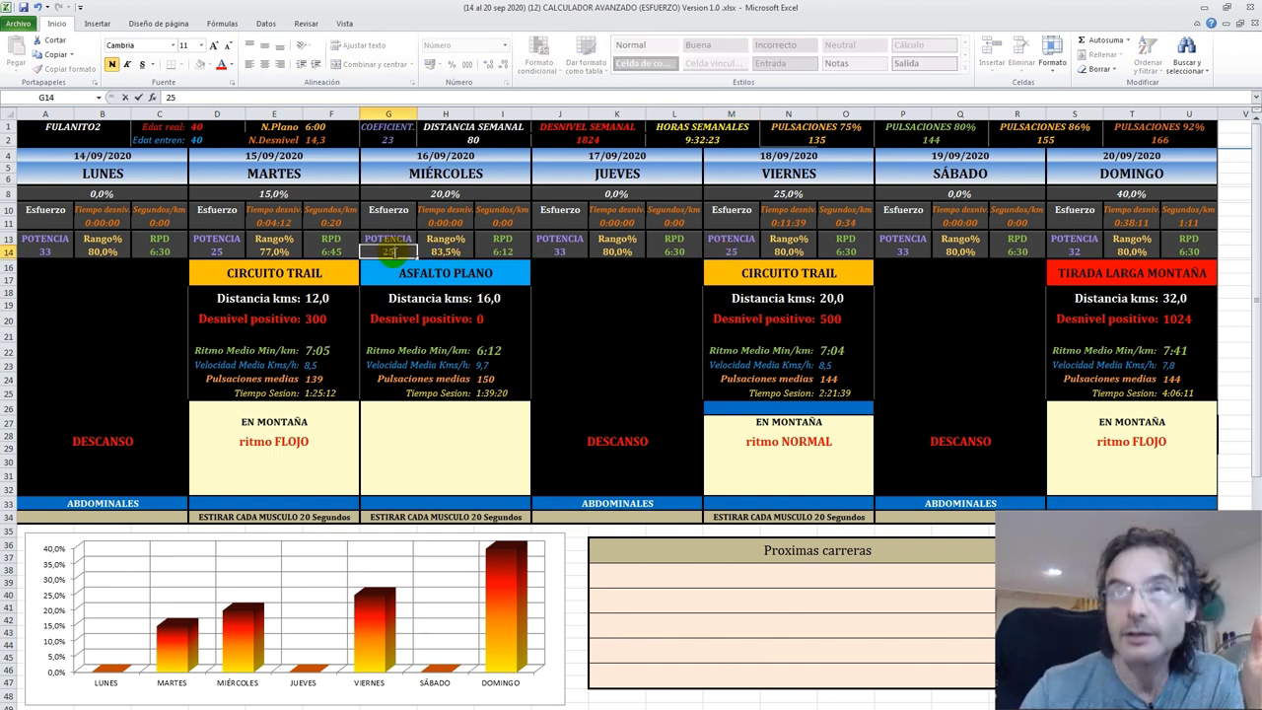
key(Return)
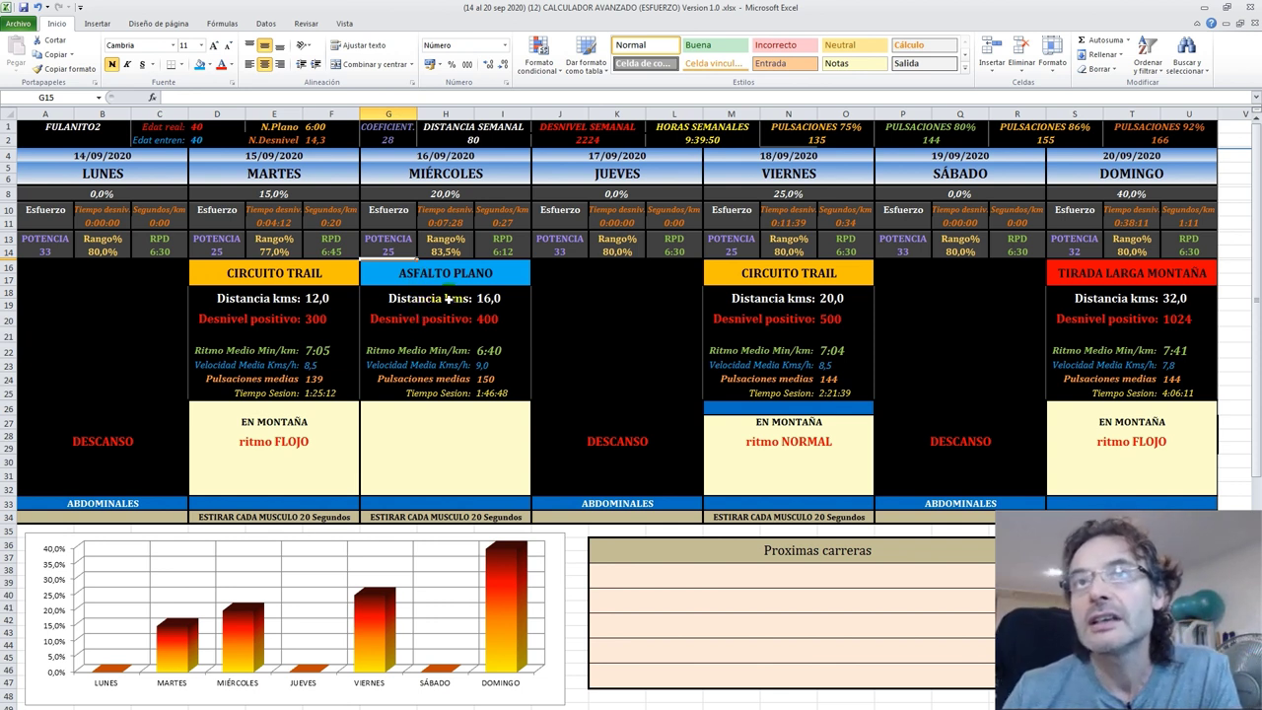
Step: Replace Wednesday's ASFALTO PLANO title with a copy of Tuesday's CIRCUITO TRAIL title cell, including its formatting
right_click(307, 279)
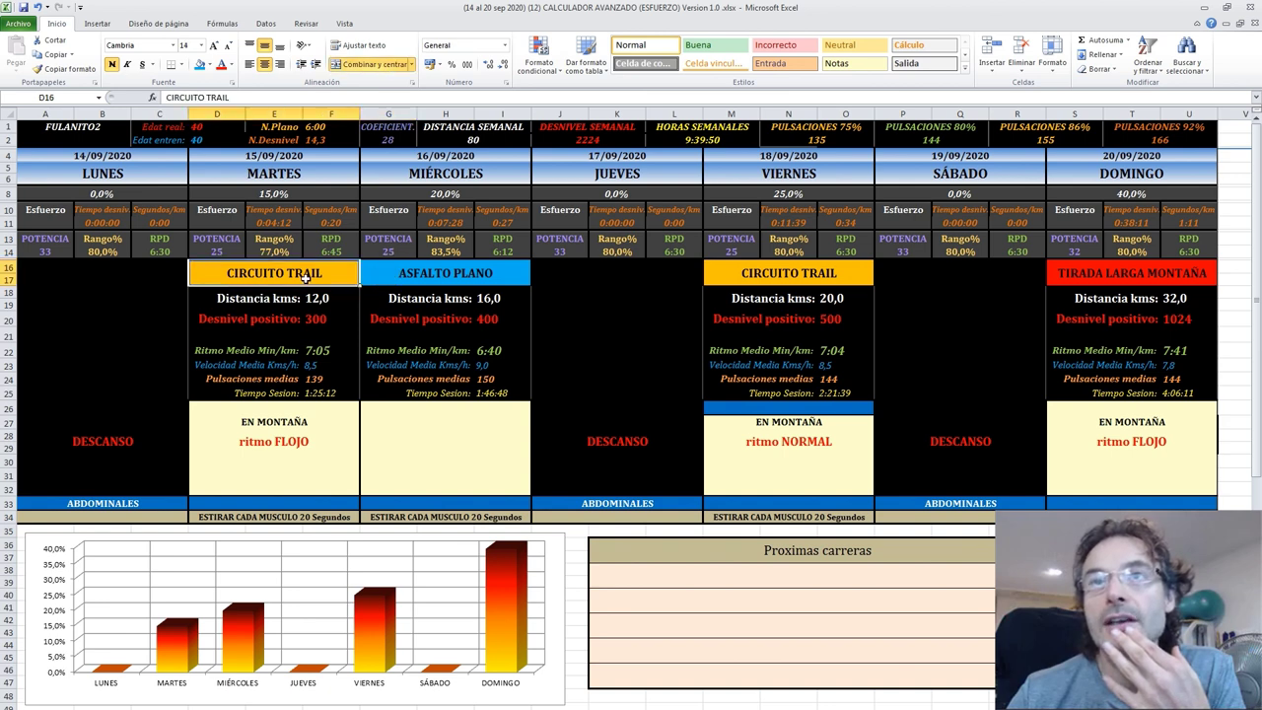
click(353, 299)
right_click(444, 274)
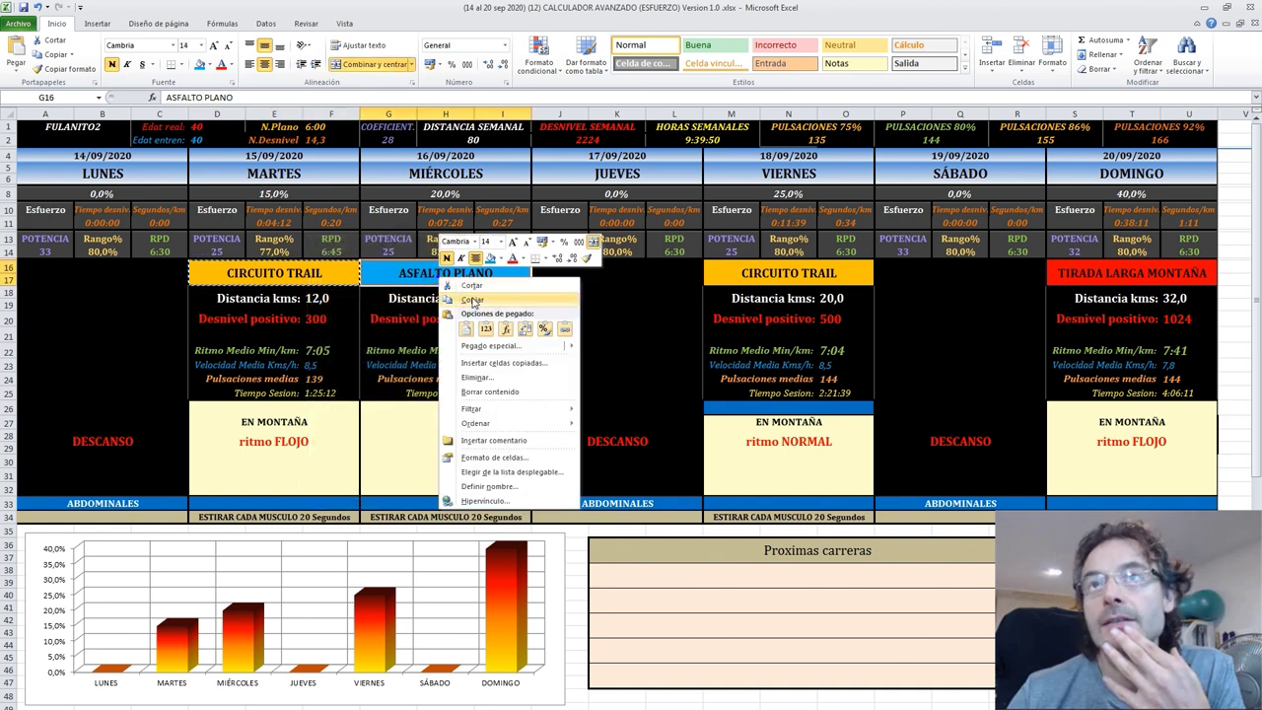
click(468, 328)
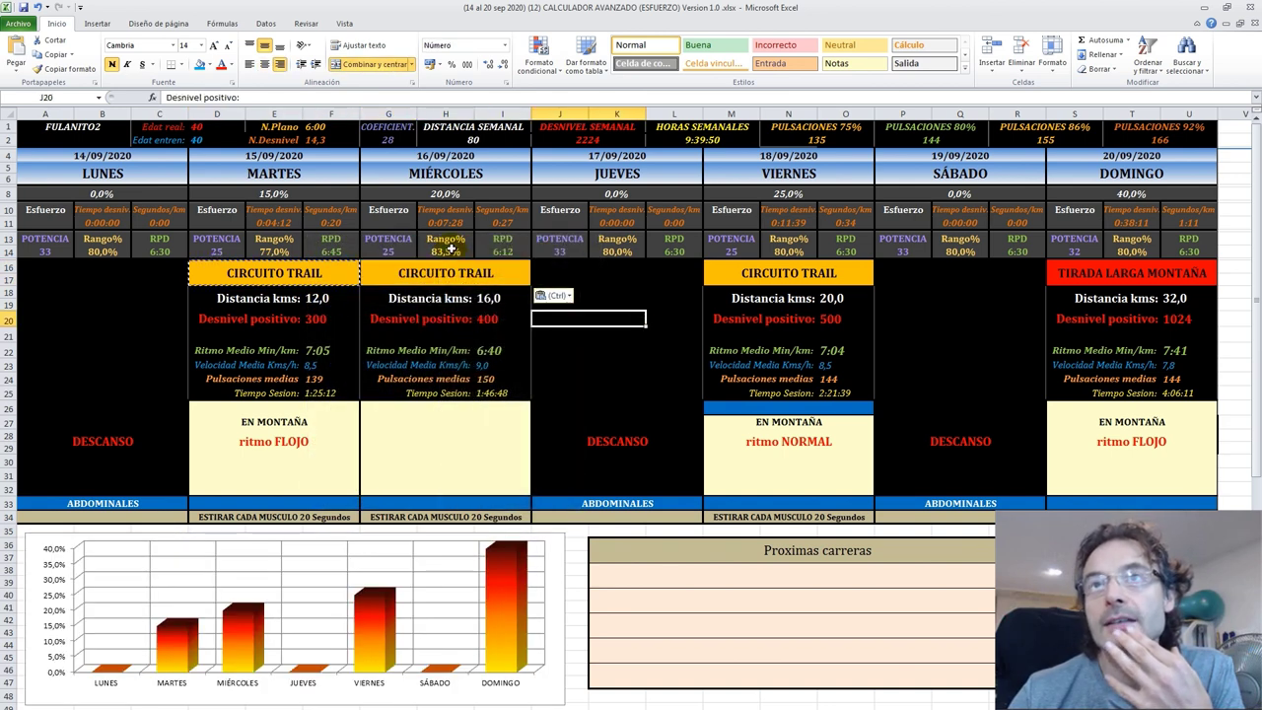
Step: Set Wednesday's Rango% to 80%
click(451, 252)
text(80)
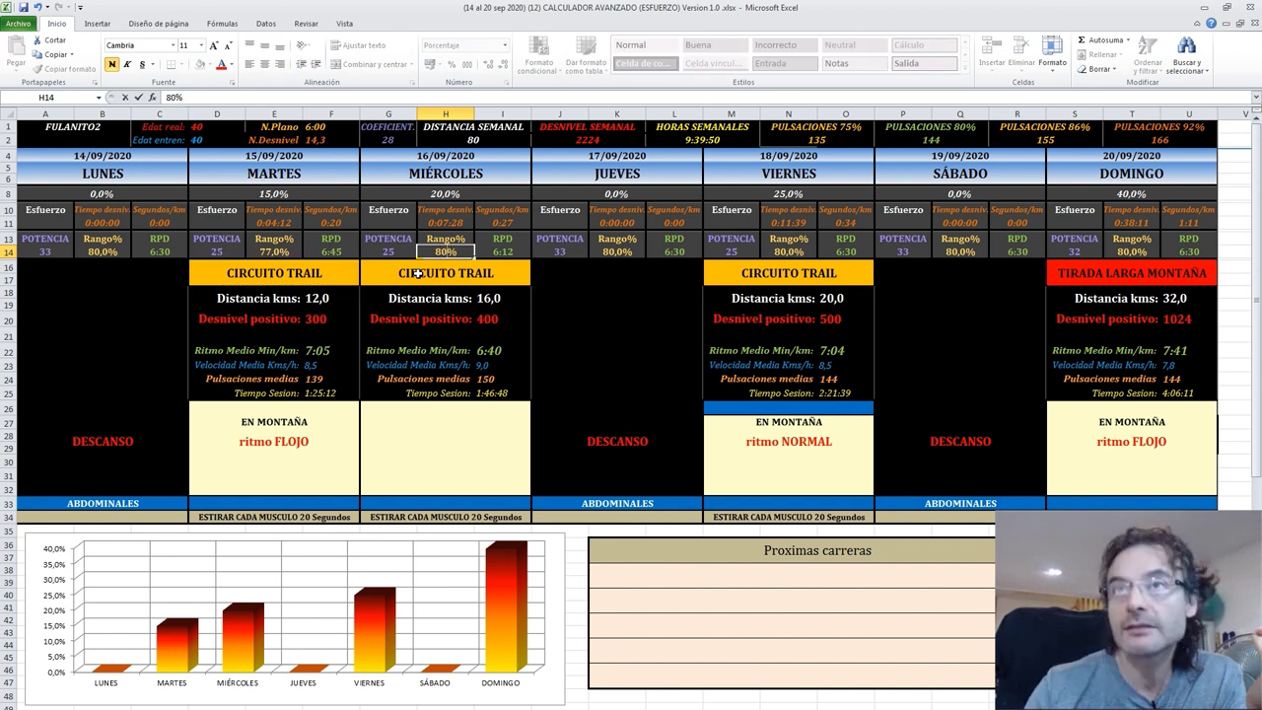
key(Return)
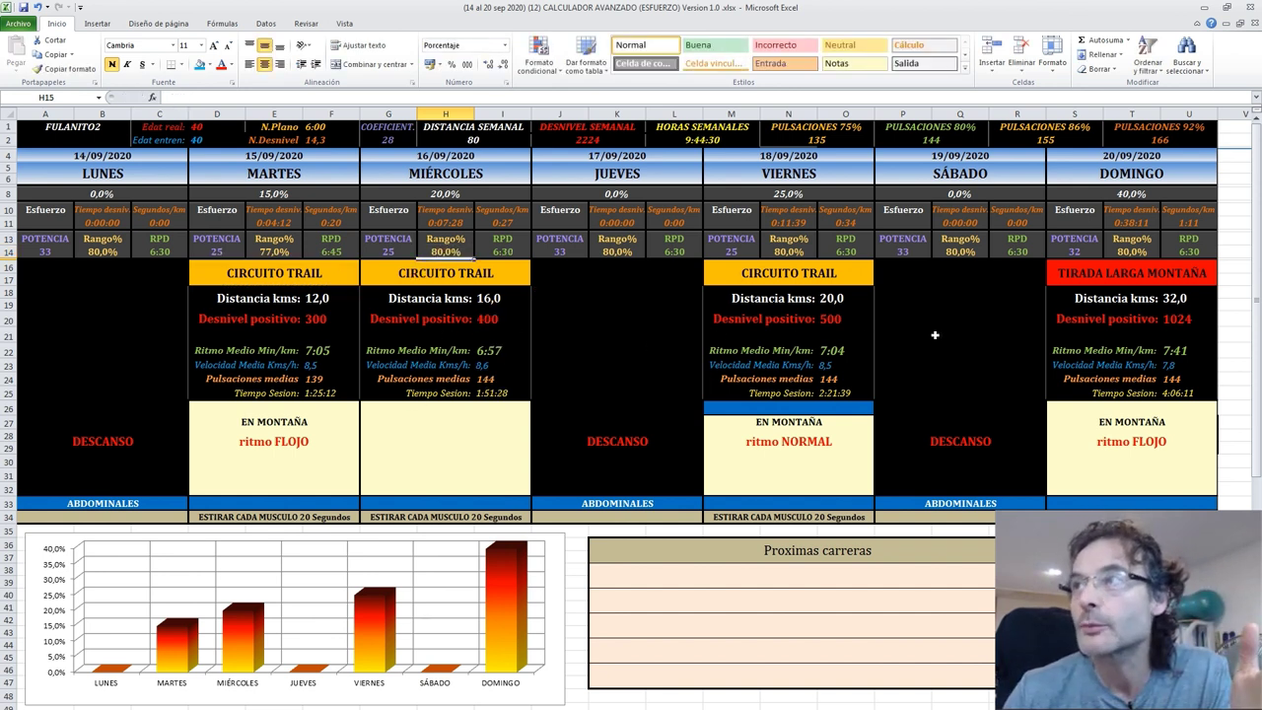
Step: Check the weekly distance and weekly hours, and set the N.Plano flat pace to 5:50
click(493, 139)
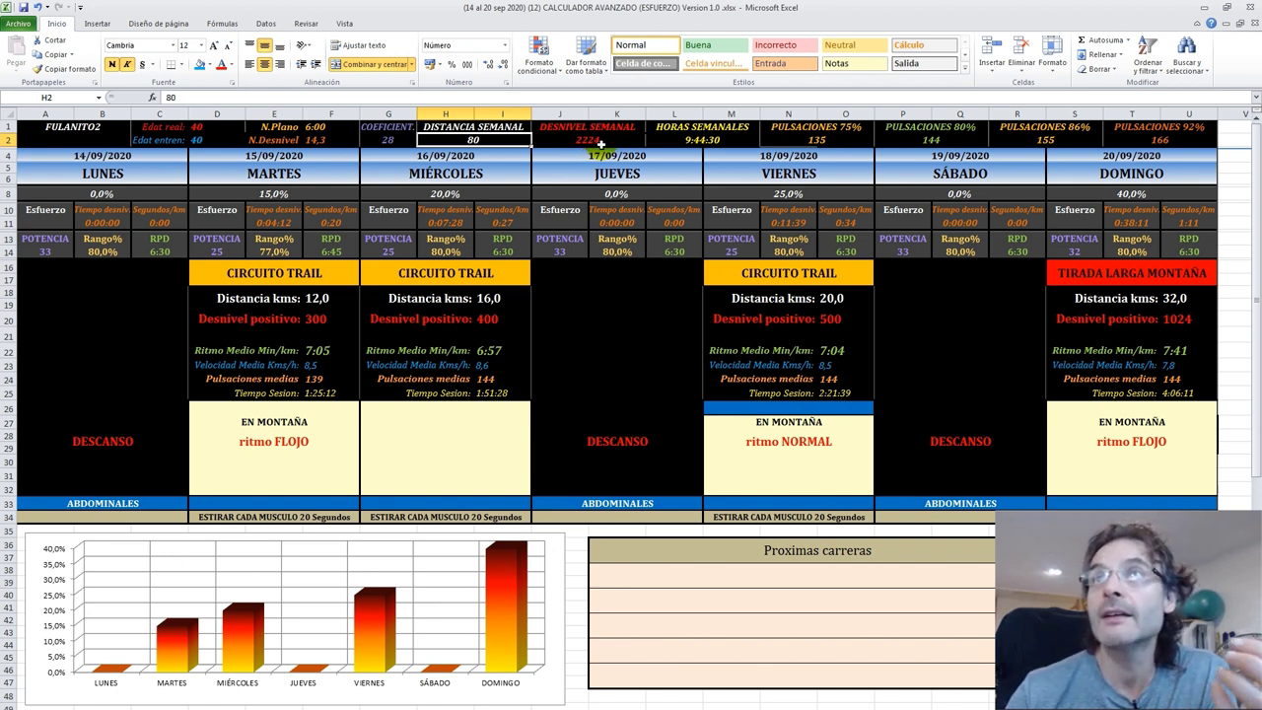
click(323, 127)
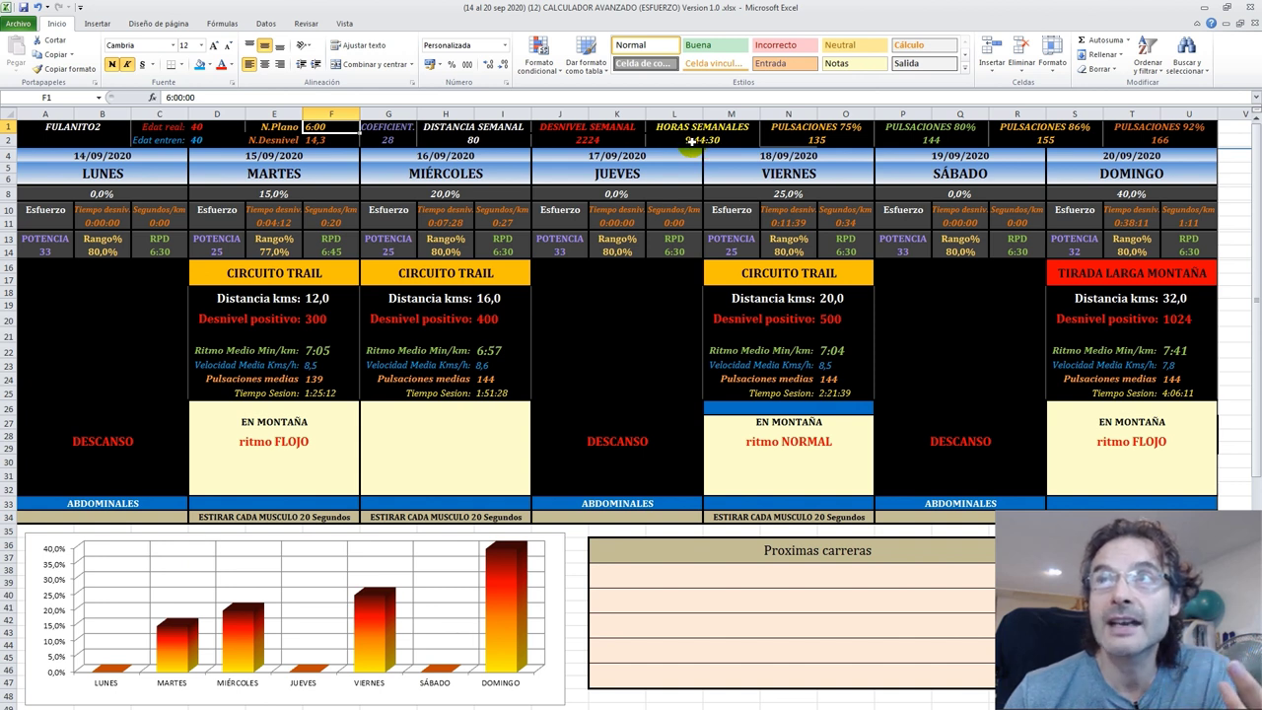
click(693, 140)
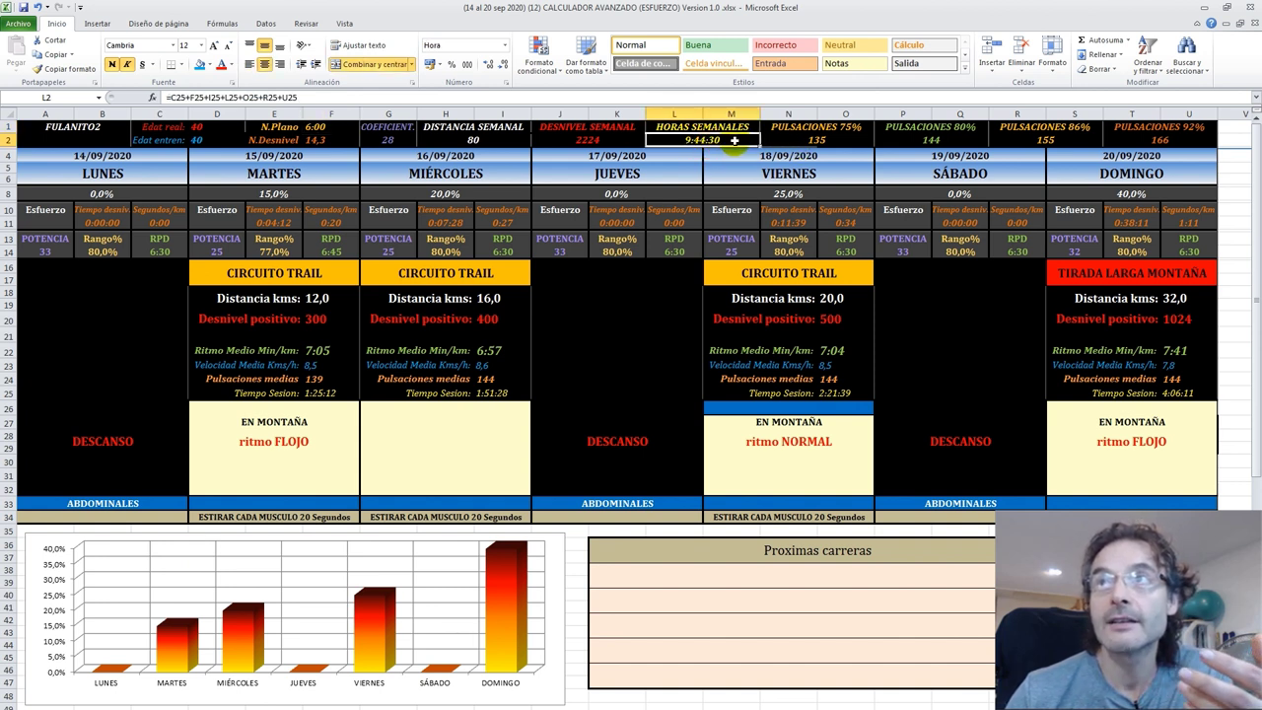
click(329, 129)
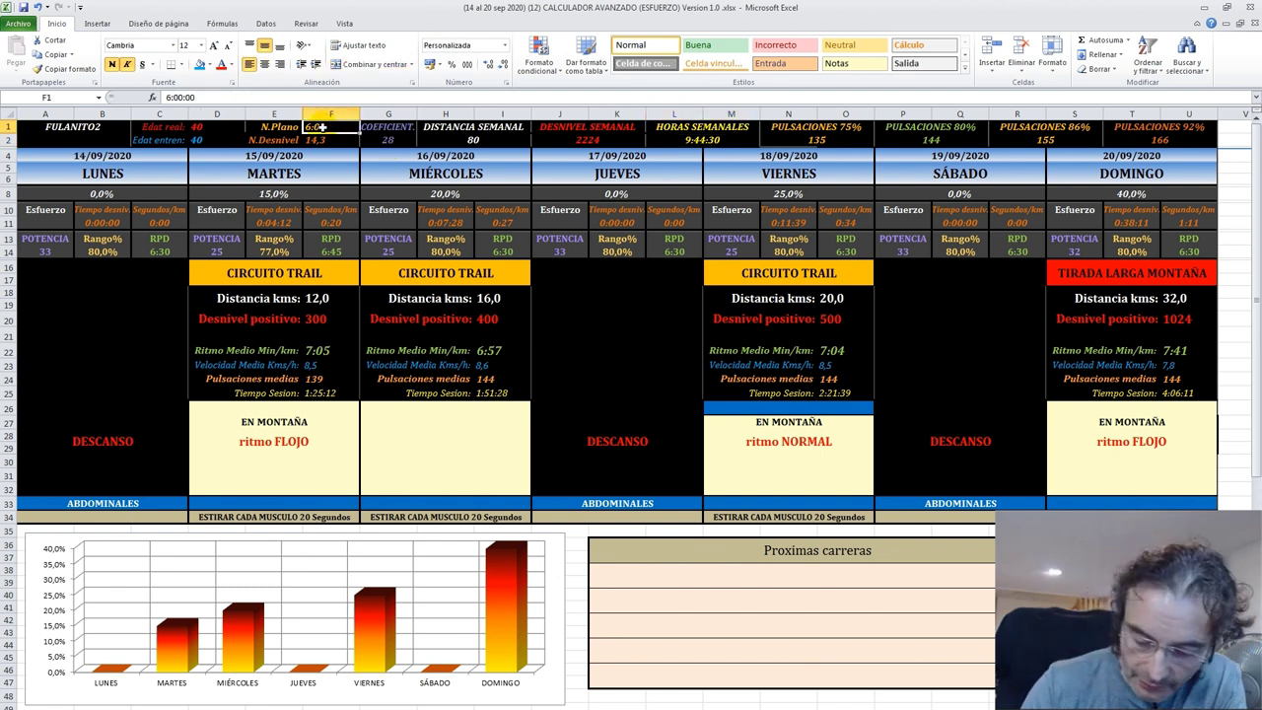
text(5:)
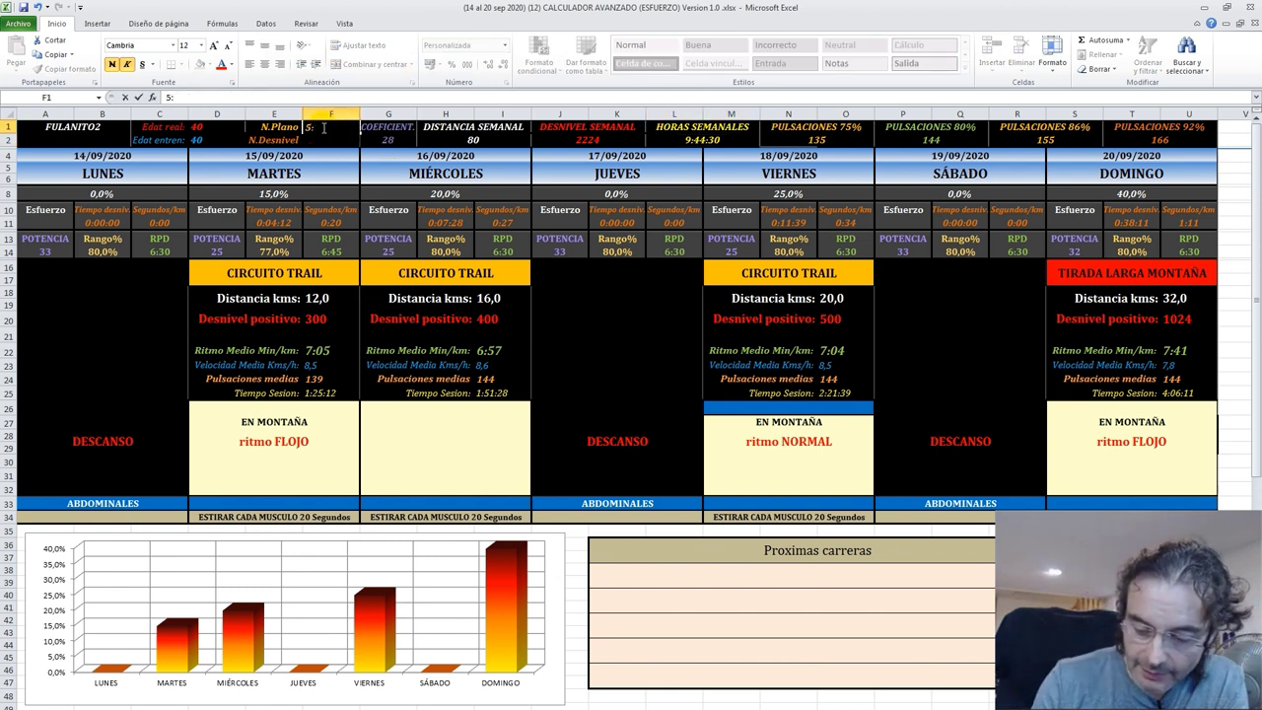
text(50)
key(Return)
Step: Set the N.Plano flat pace to 4:50 and check Friday's and Tuesday's session times
click(322, 127)
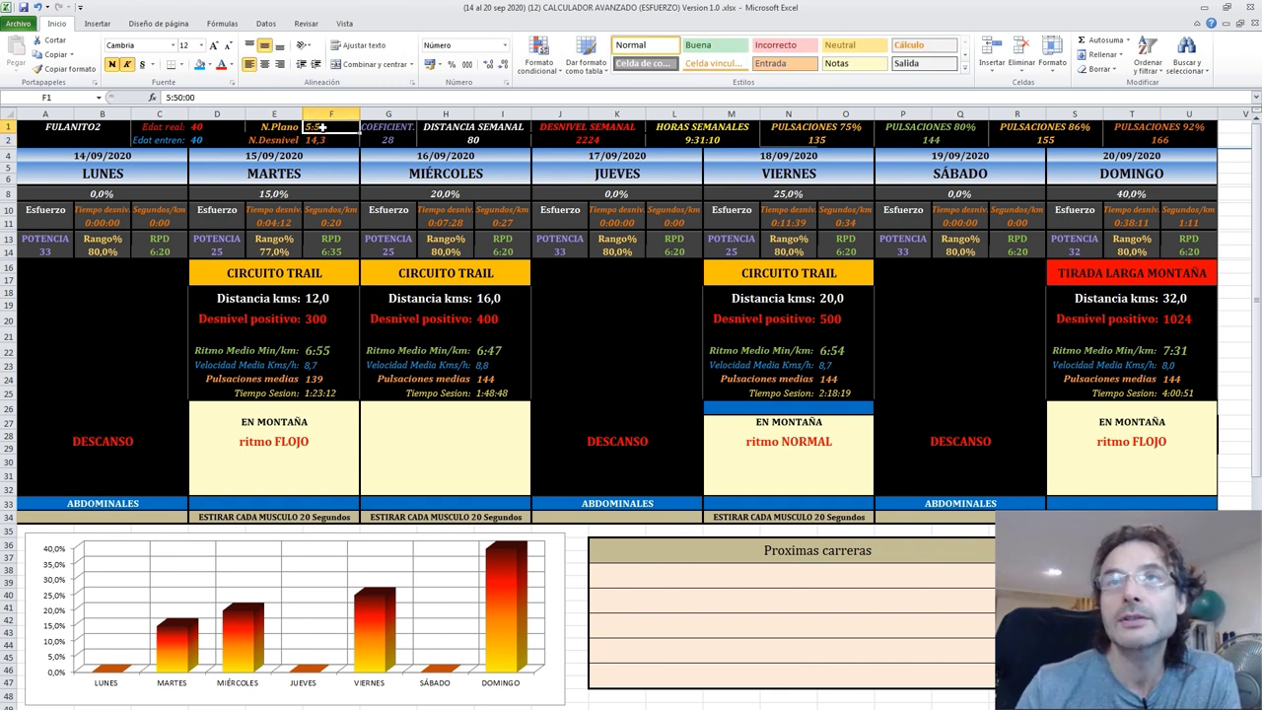
text(4:)
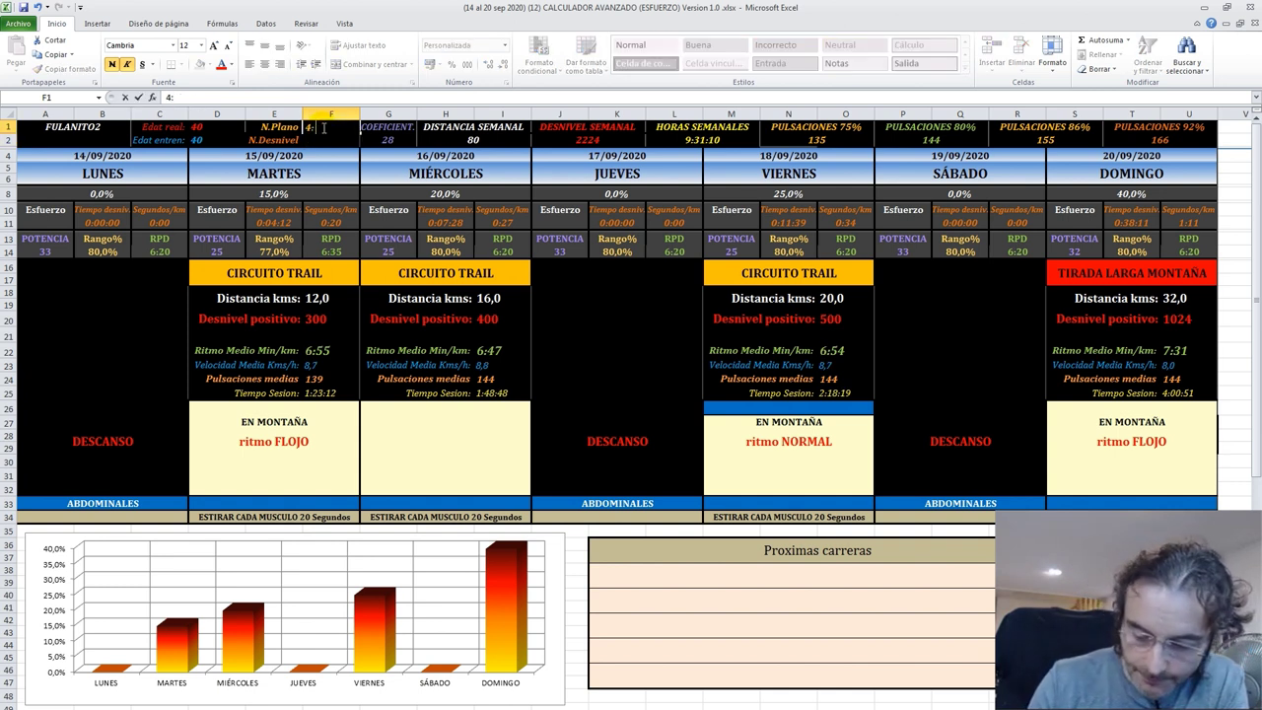
text(50)
key(Return)
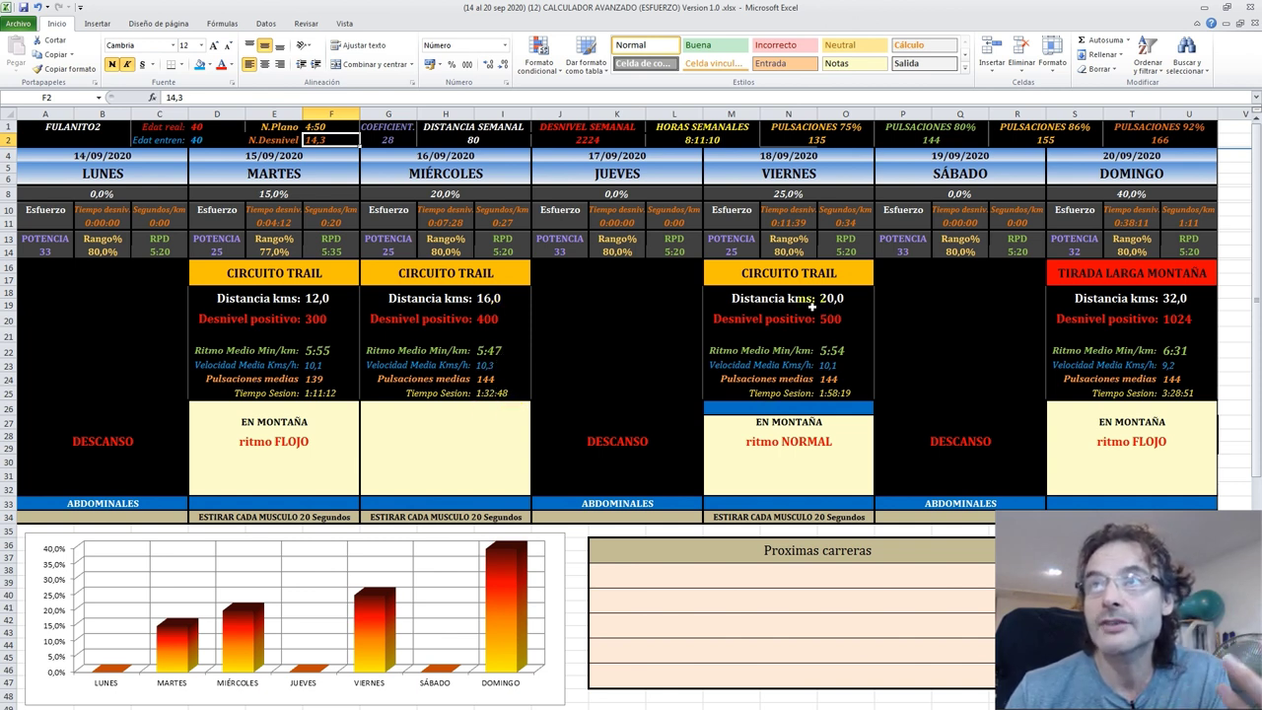
click(837, 394)
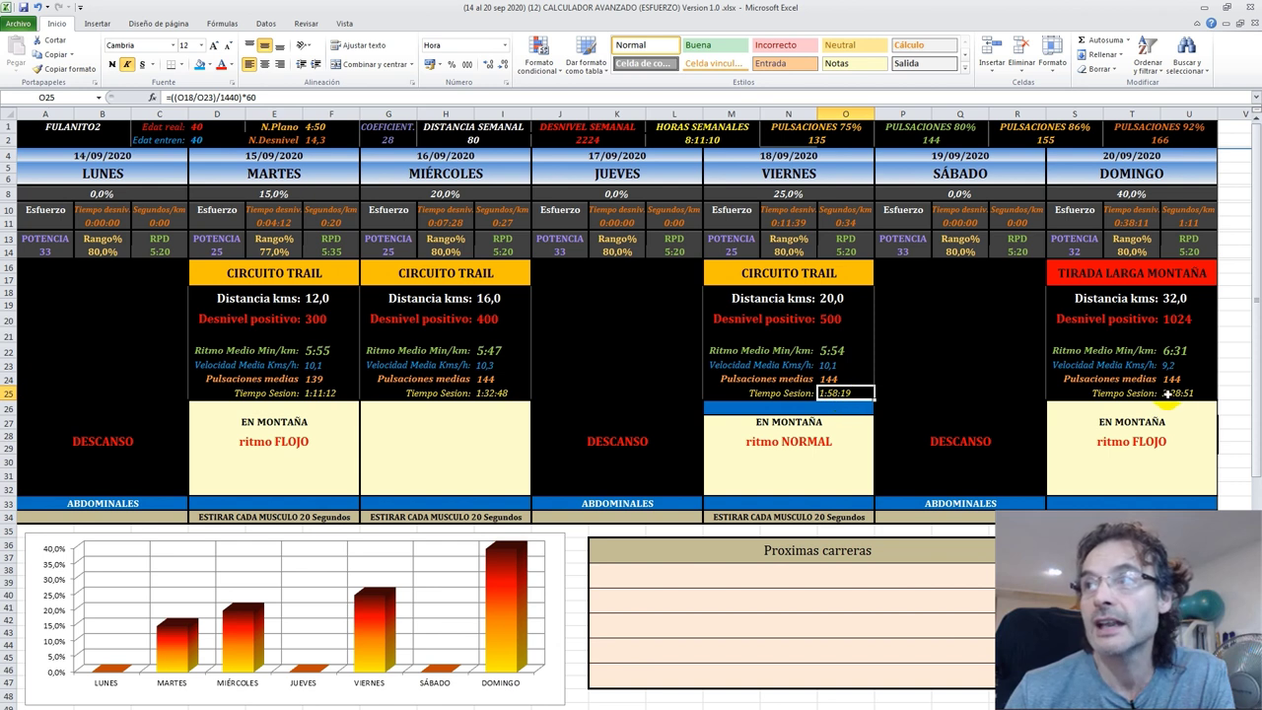
click(321, 394)
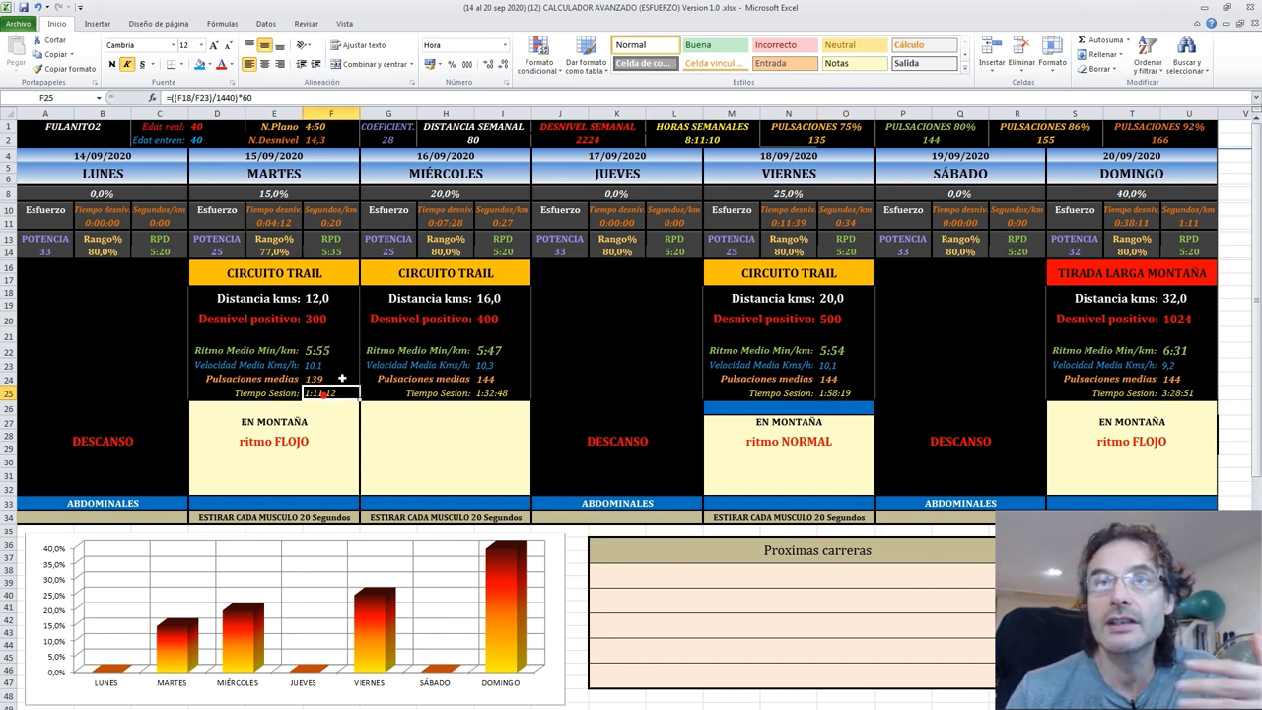
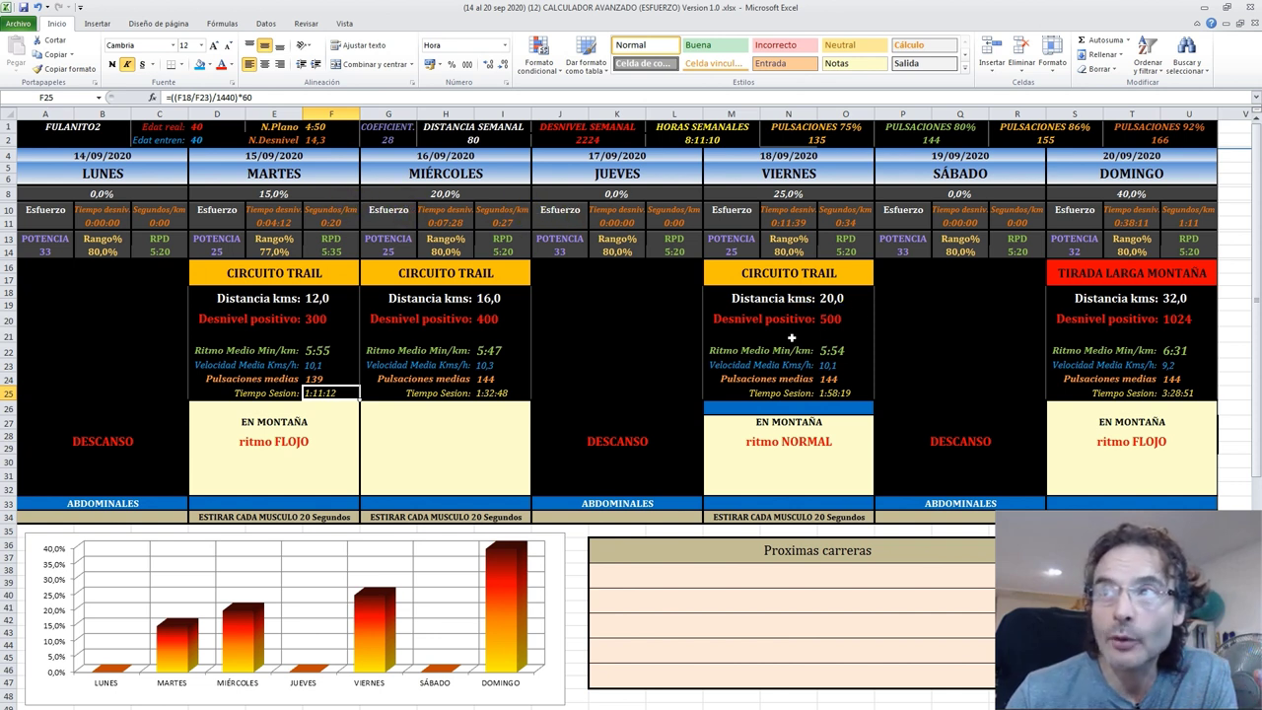
Step: Set the weekly distance to 180 km
click(485, 139)
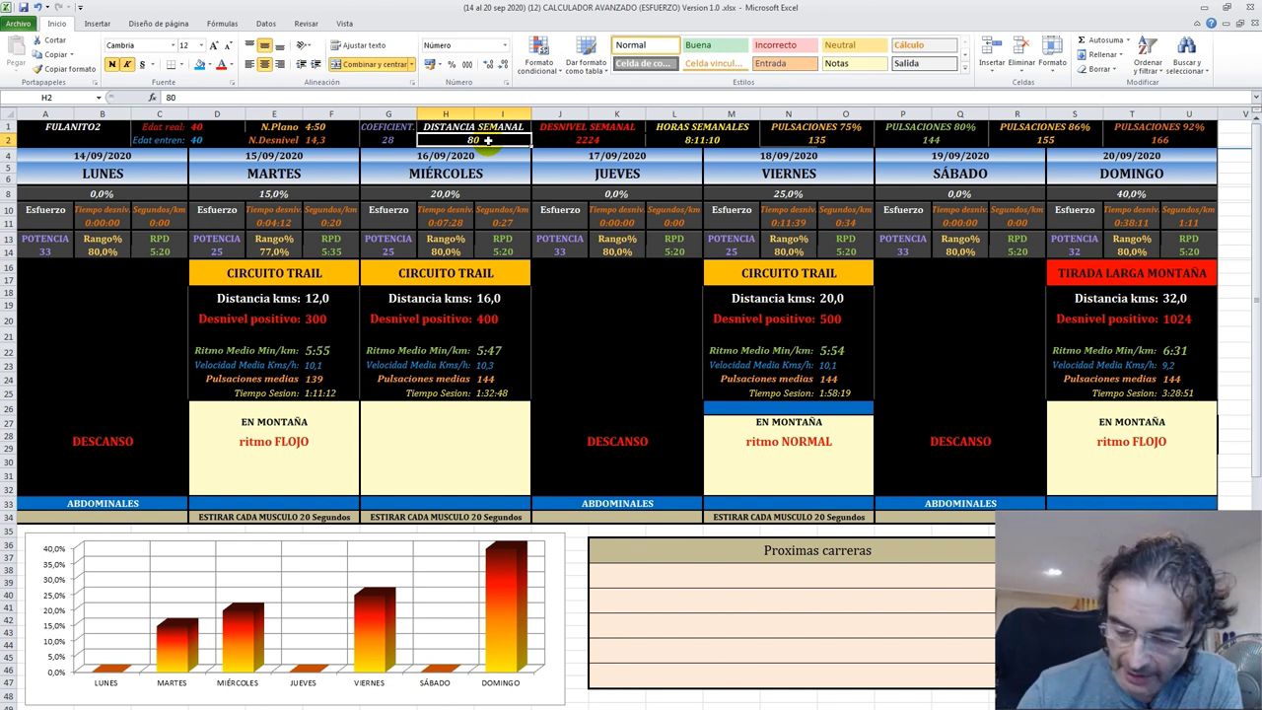
text(180)
key(Return)
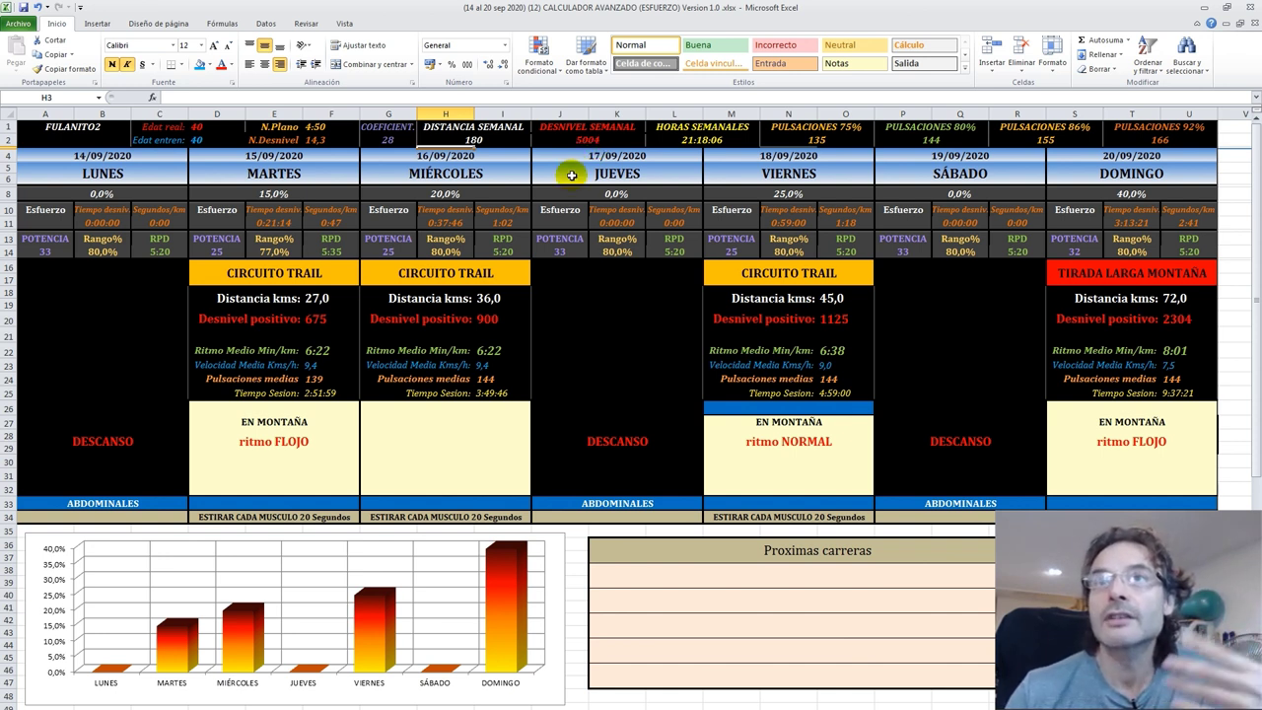
Step: Set Tuesday's POTENCIA to 33
click(223, 253)
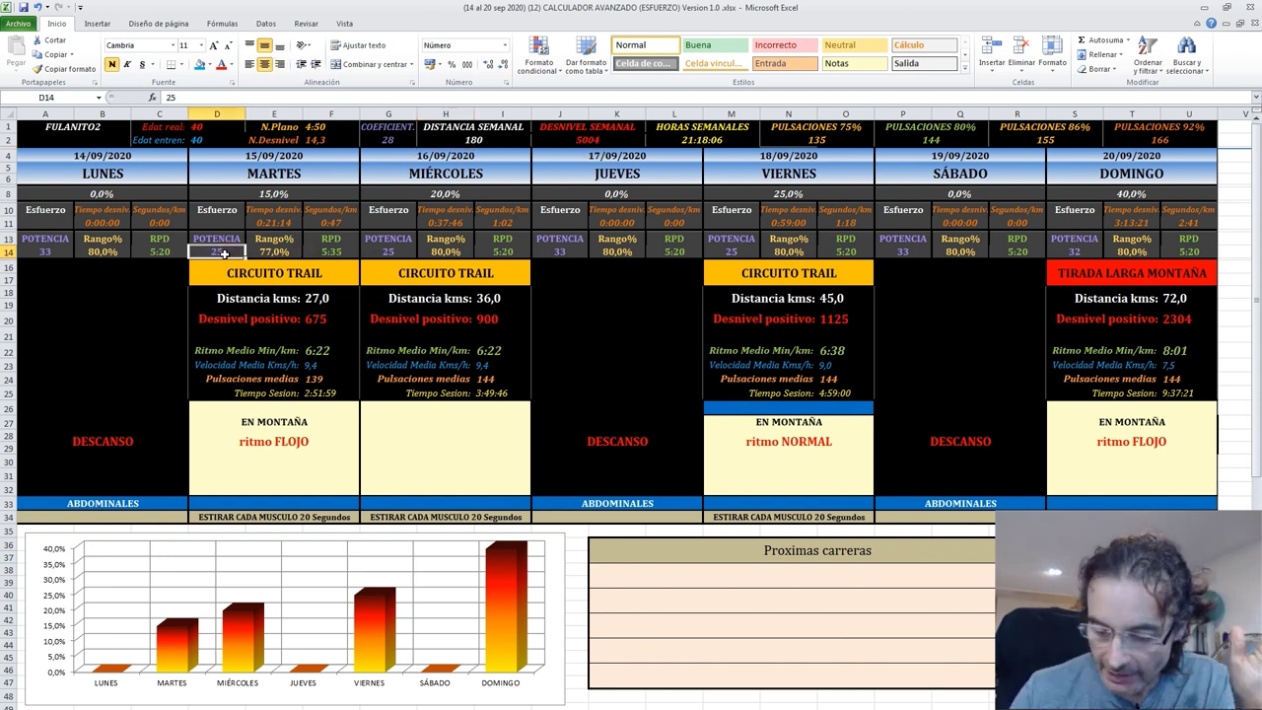
text(33)
key(Return)
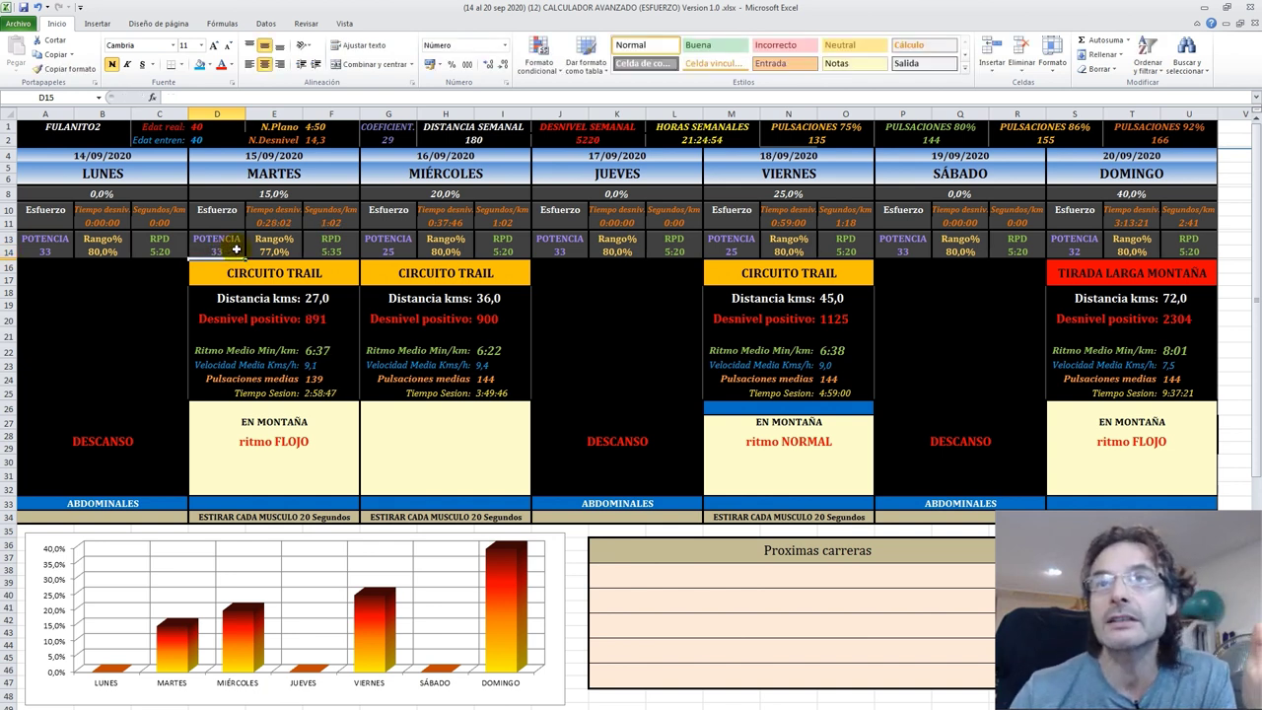
Step: Set Wednesday's POTENCIA to 33
click(390, 252)
text(33)
key(Return)
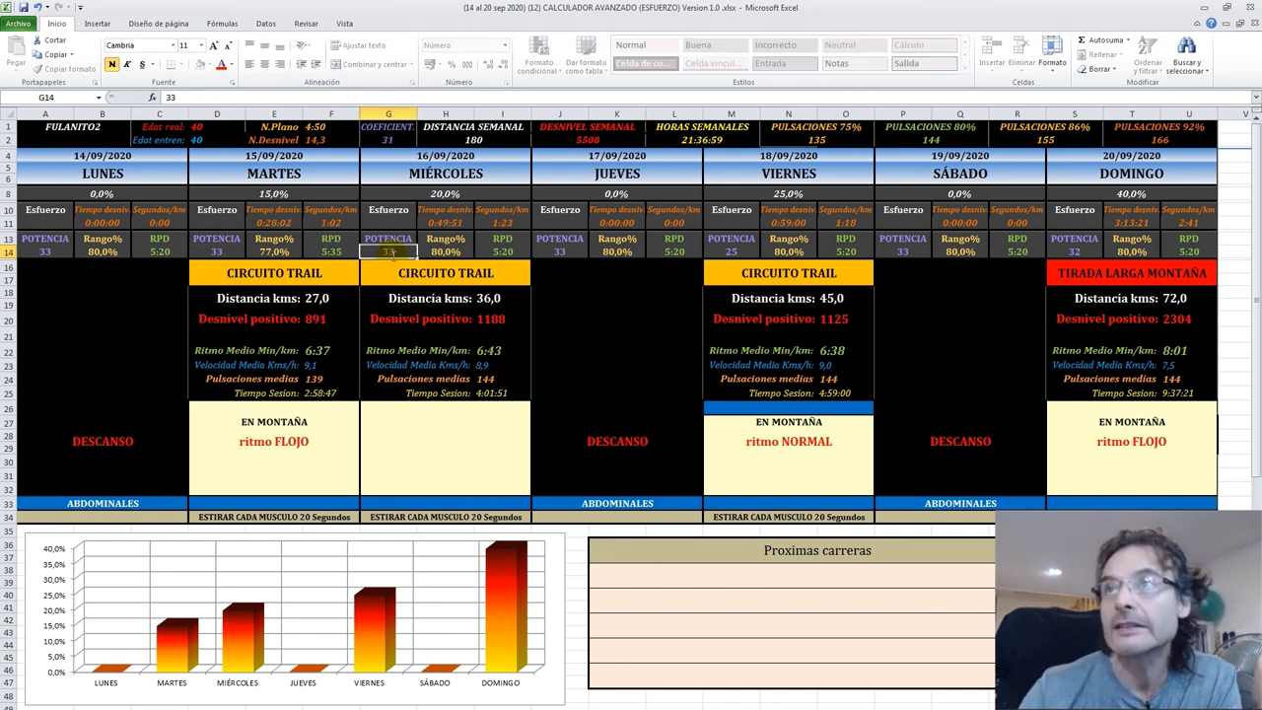
Step: Set Sunday's POTENCIA to 33 for the long mountain run
click(1083, 252)
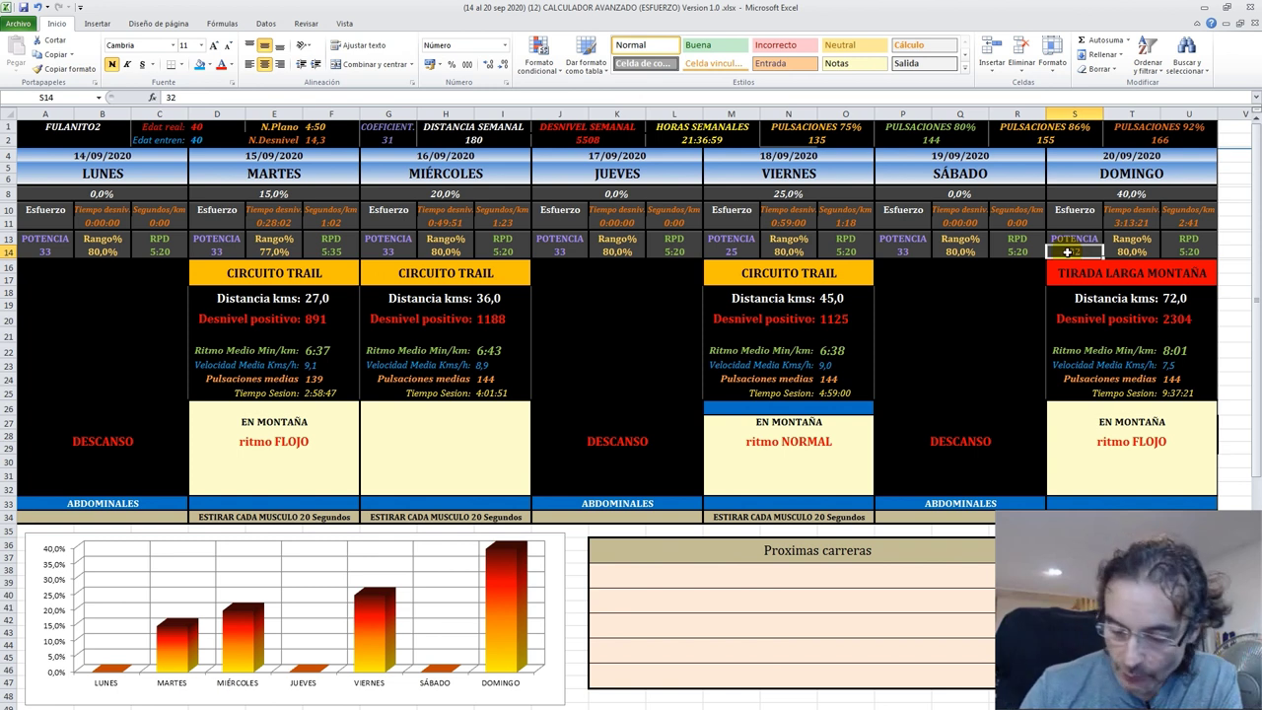
text(33)
key(Return)
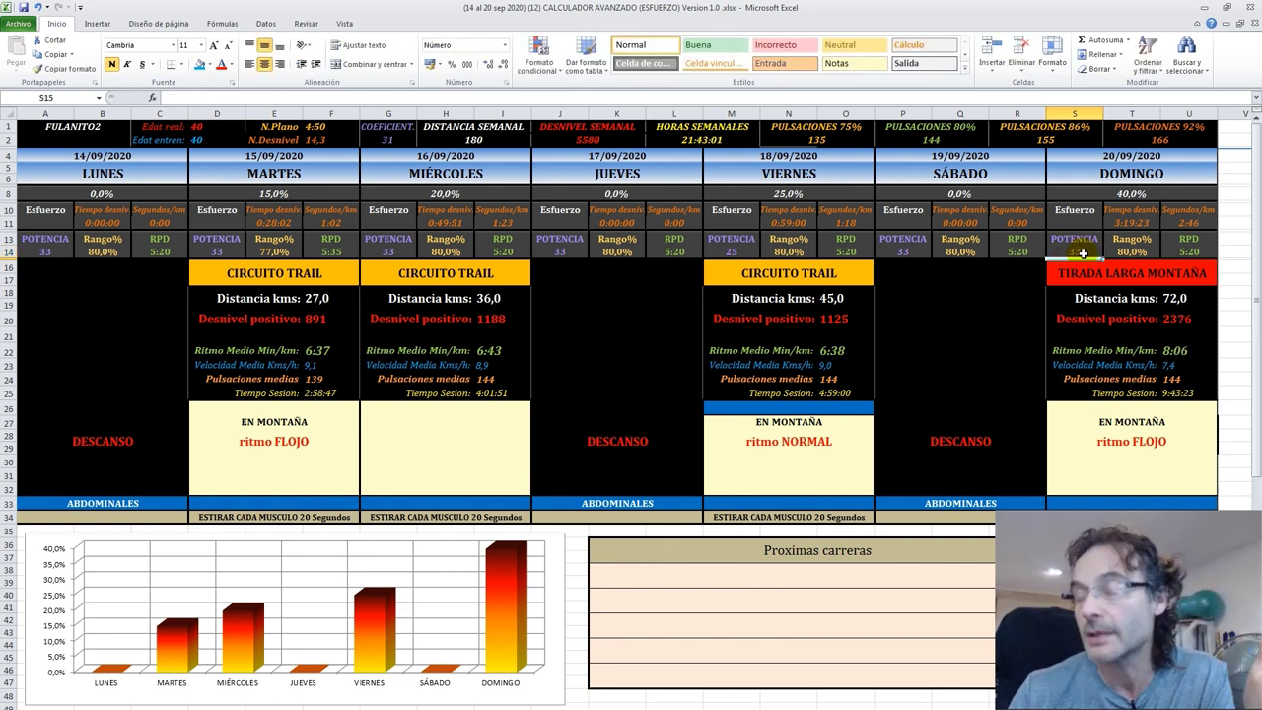
Step: Set Sunday's POTENCIA to 25 and Friday's POTENCIA to 33
click(1082, 254)
text(25)
key(Return)
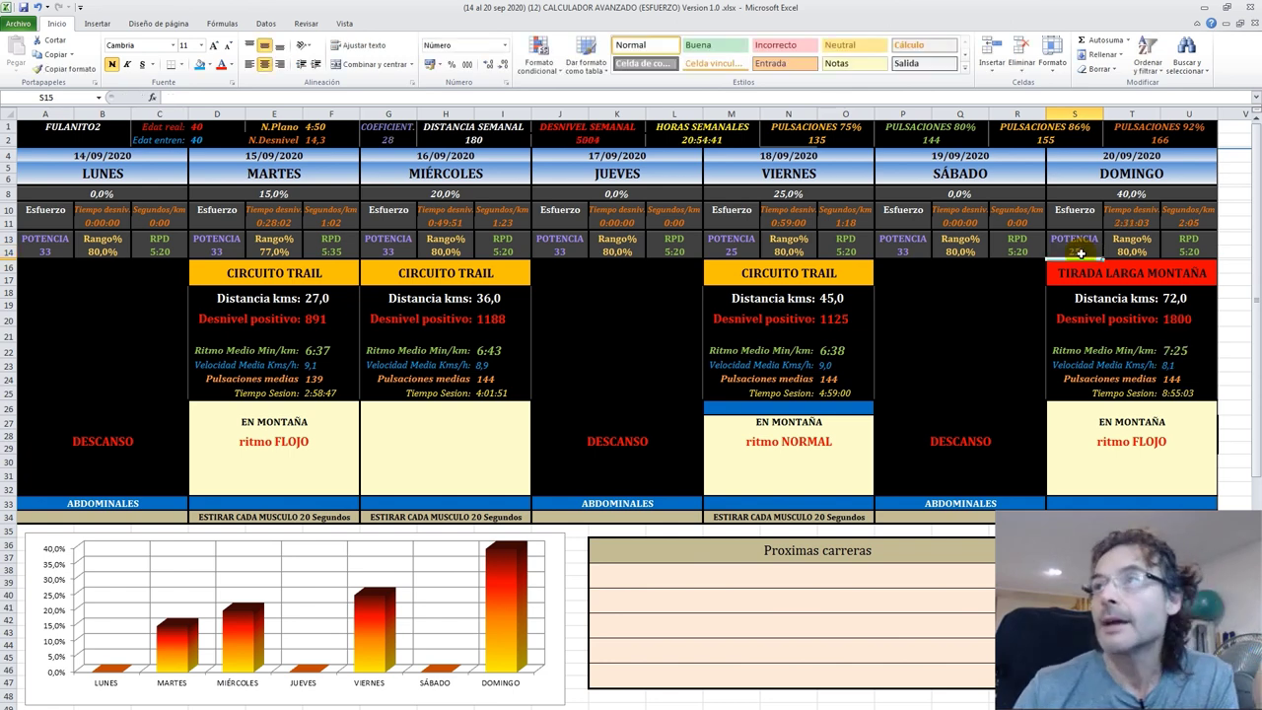
click(742, 252)
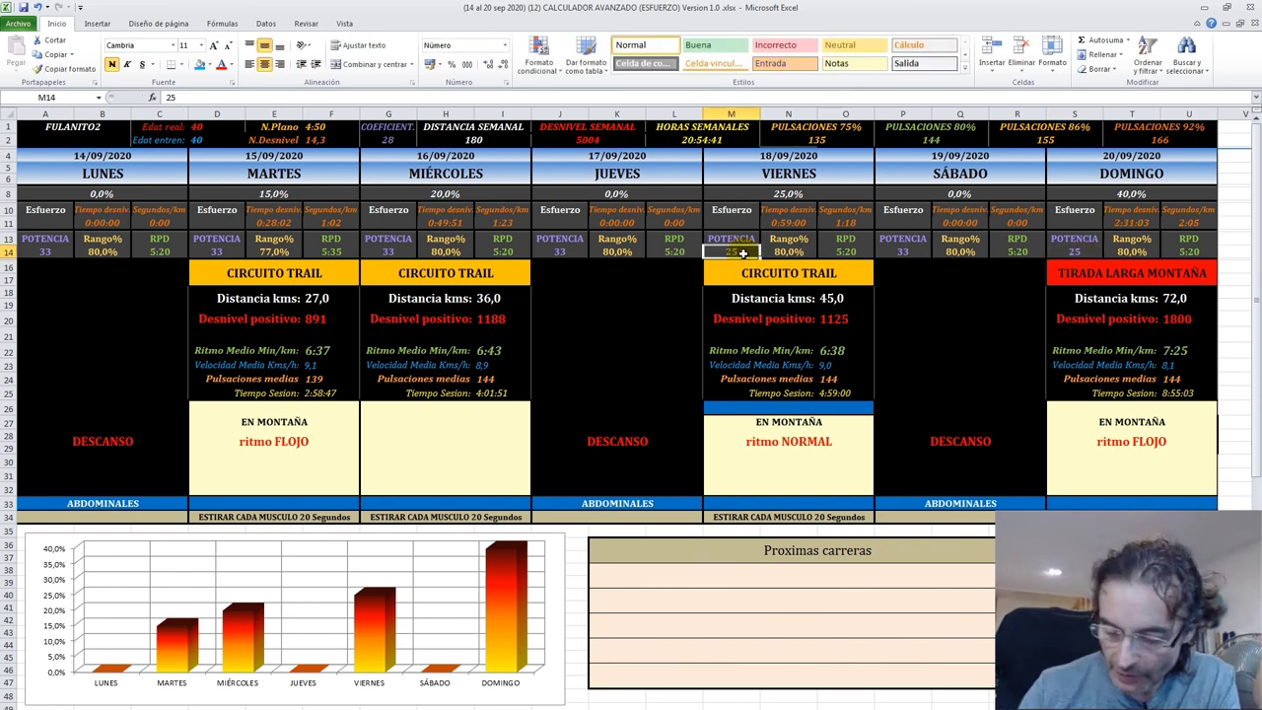
text(33)
key(Return)
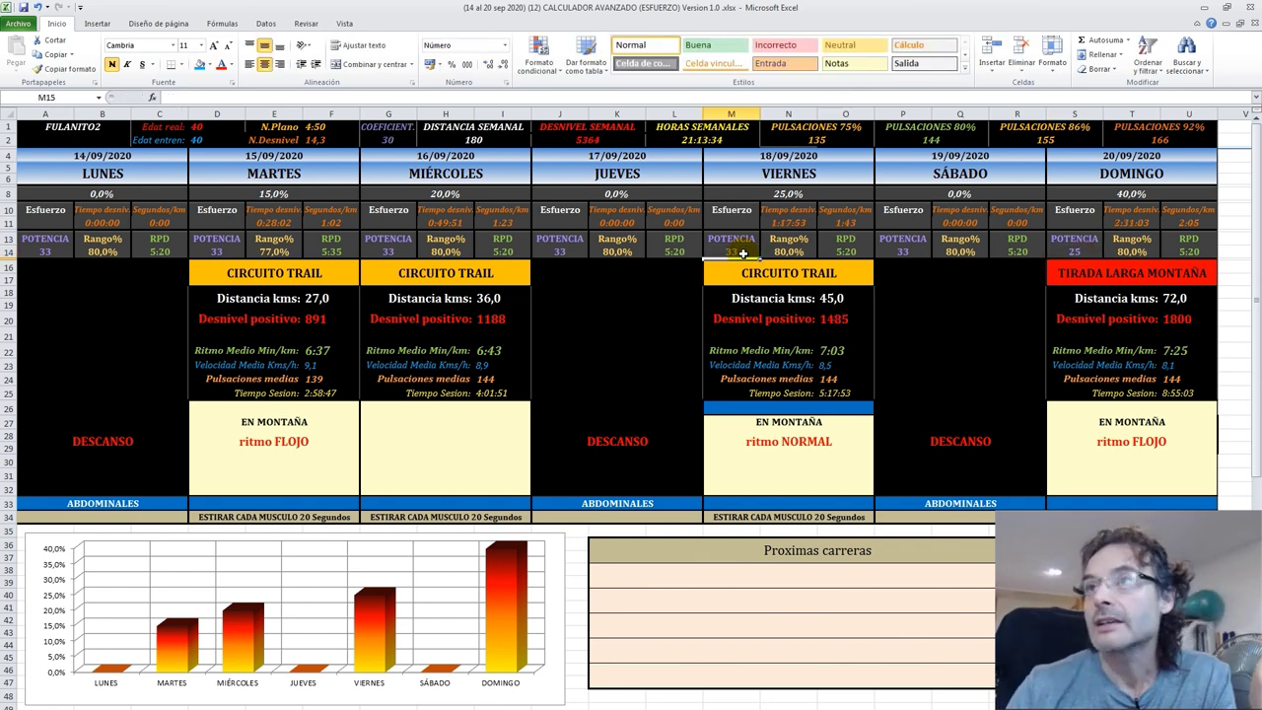
Step: Set Thursday's share of the weekly distance to 12%
click(1180, 298)
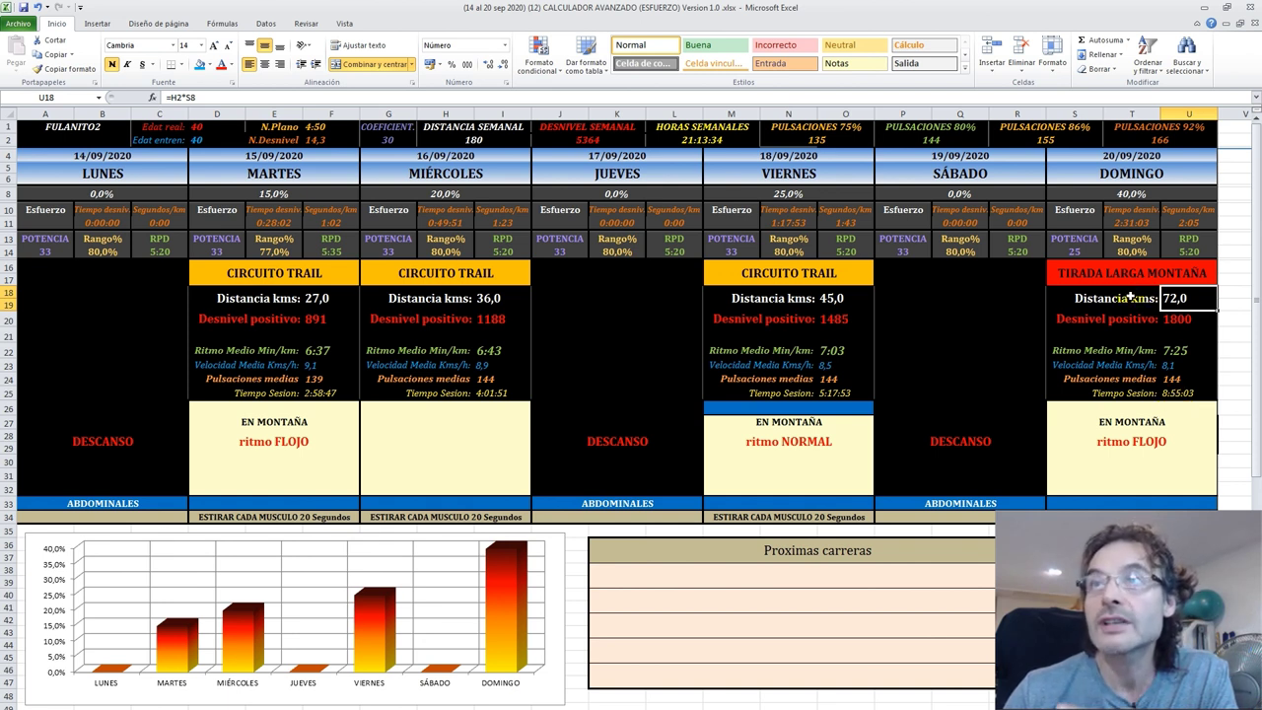
click(592, 381)
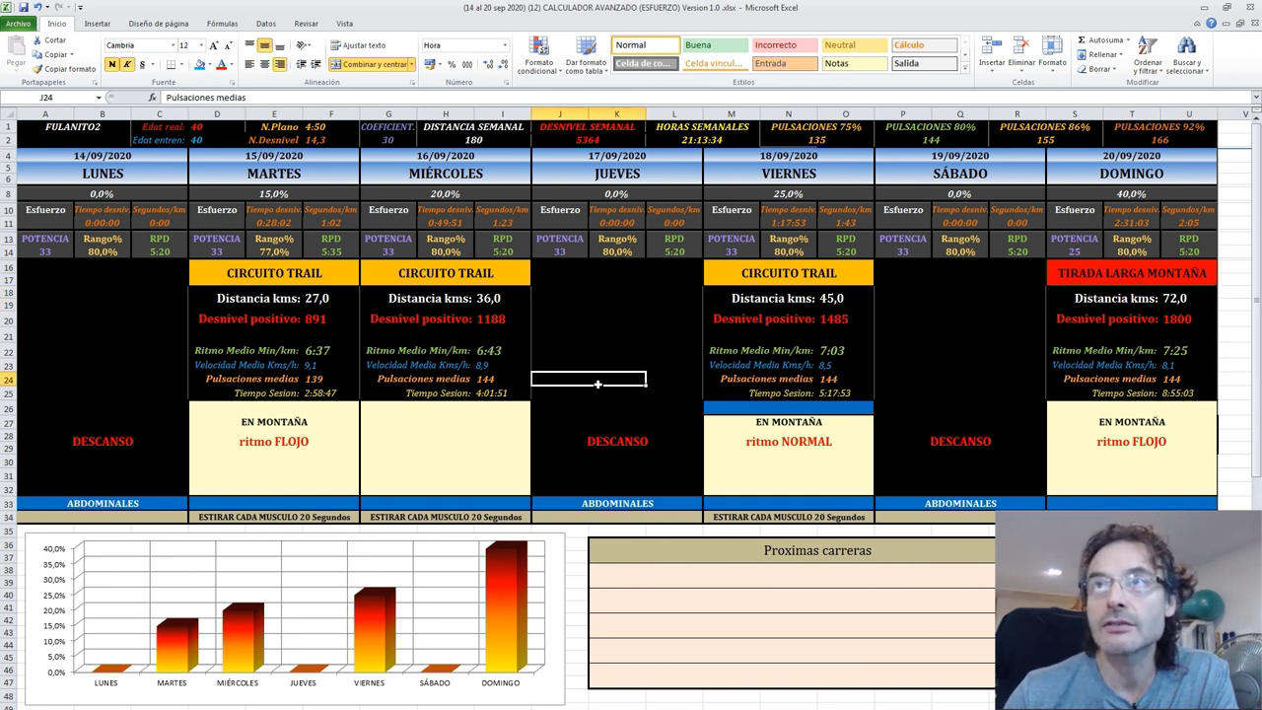
click(611, 196)
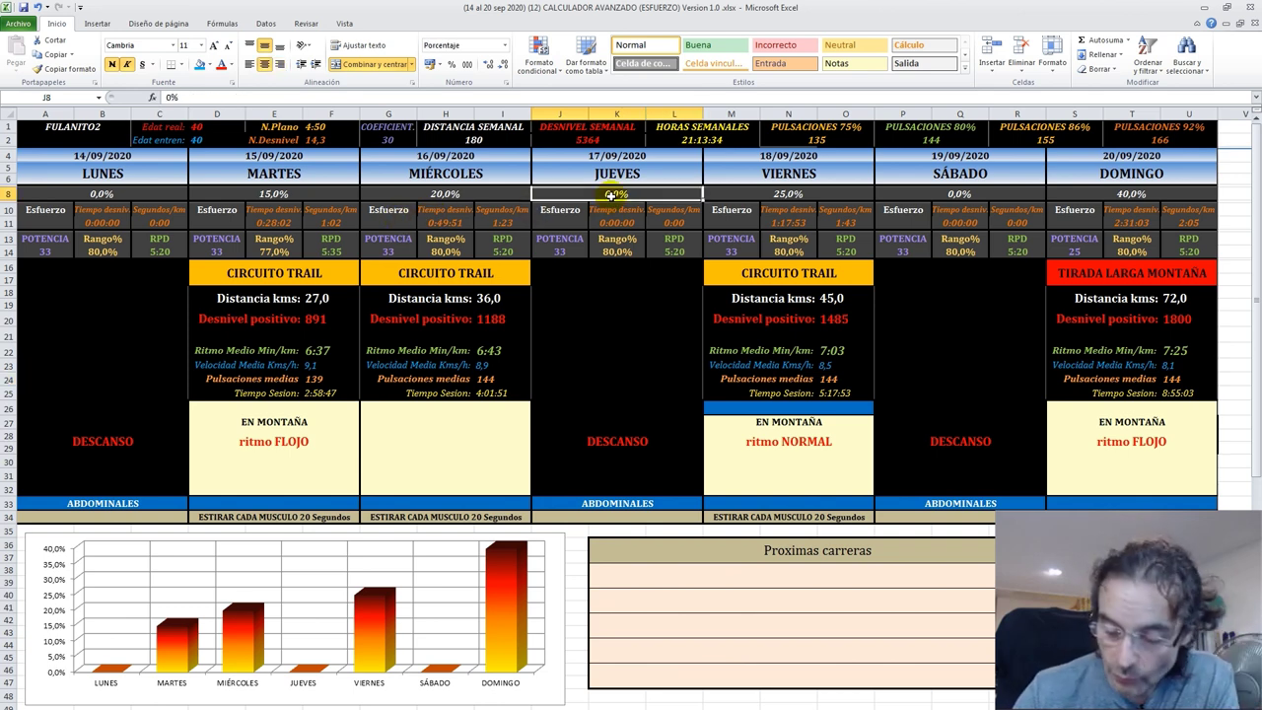
text(18)
key(Return)
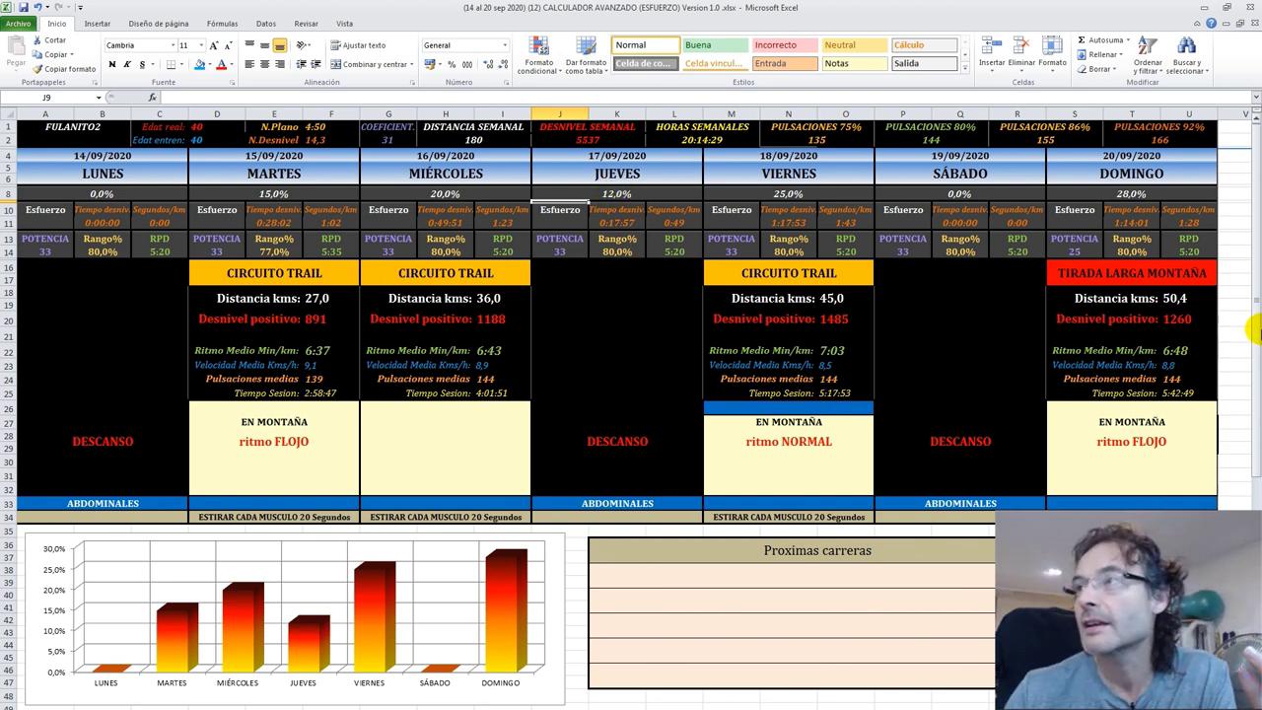
scroll(427, 480, down, 2)
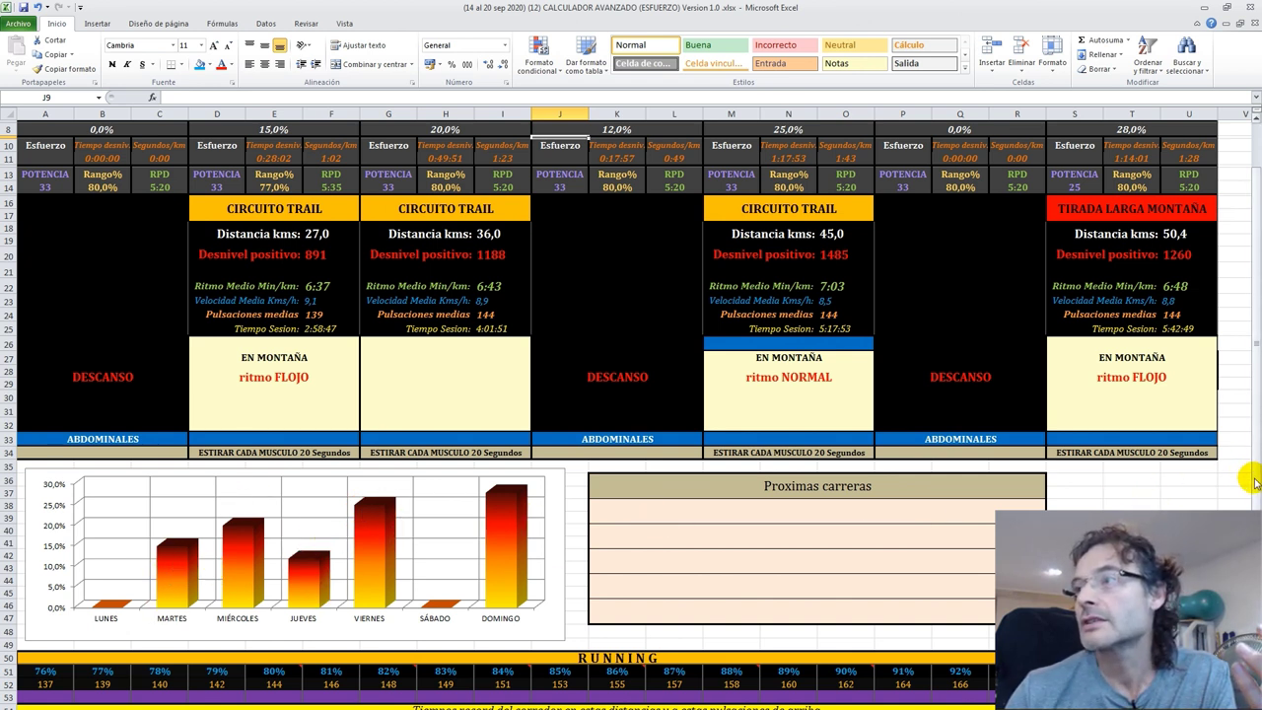
scroll(1237, 463, up, 3)
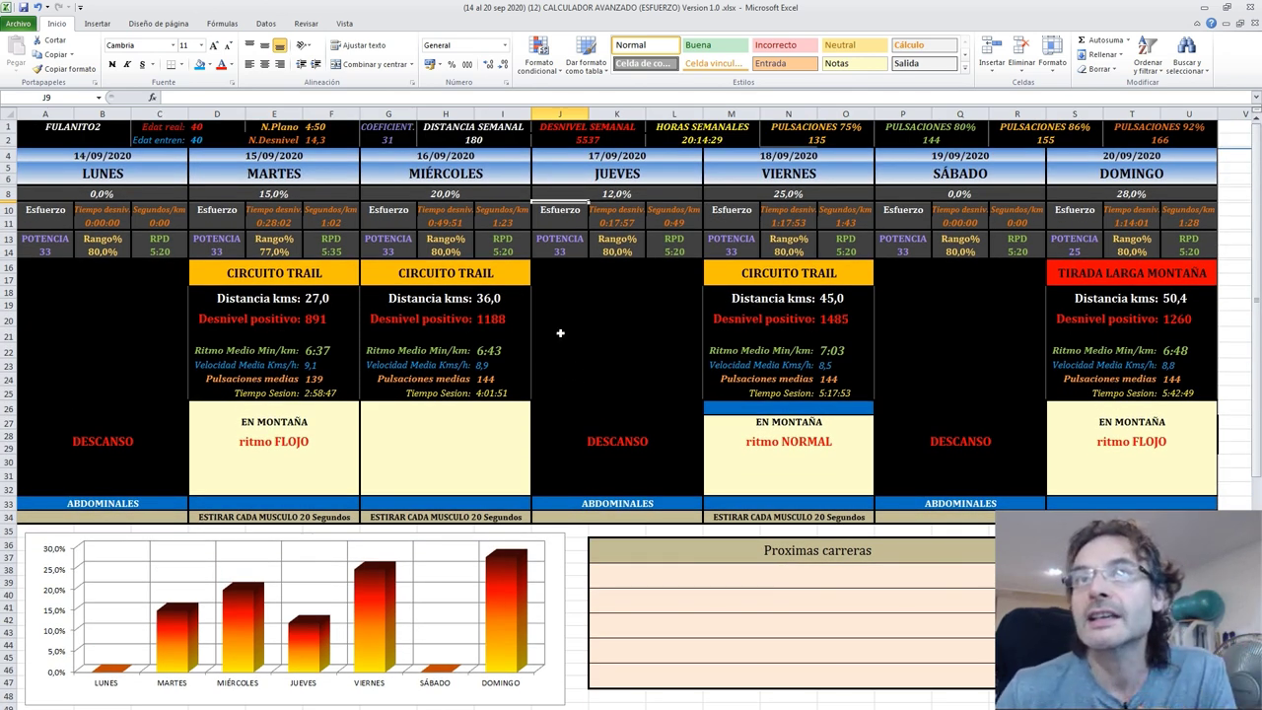
Step: Set Tuesday's share of the weekly distance to 12% and Wednesday's share to 17%
click(279, 194)
text(12)
key(Return)
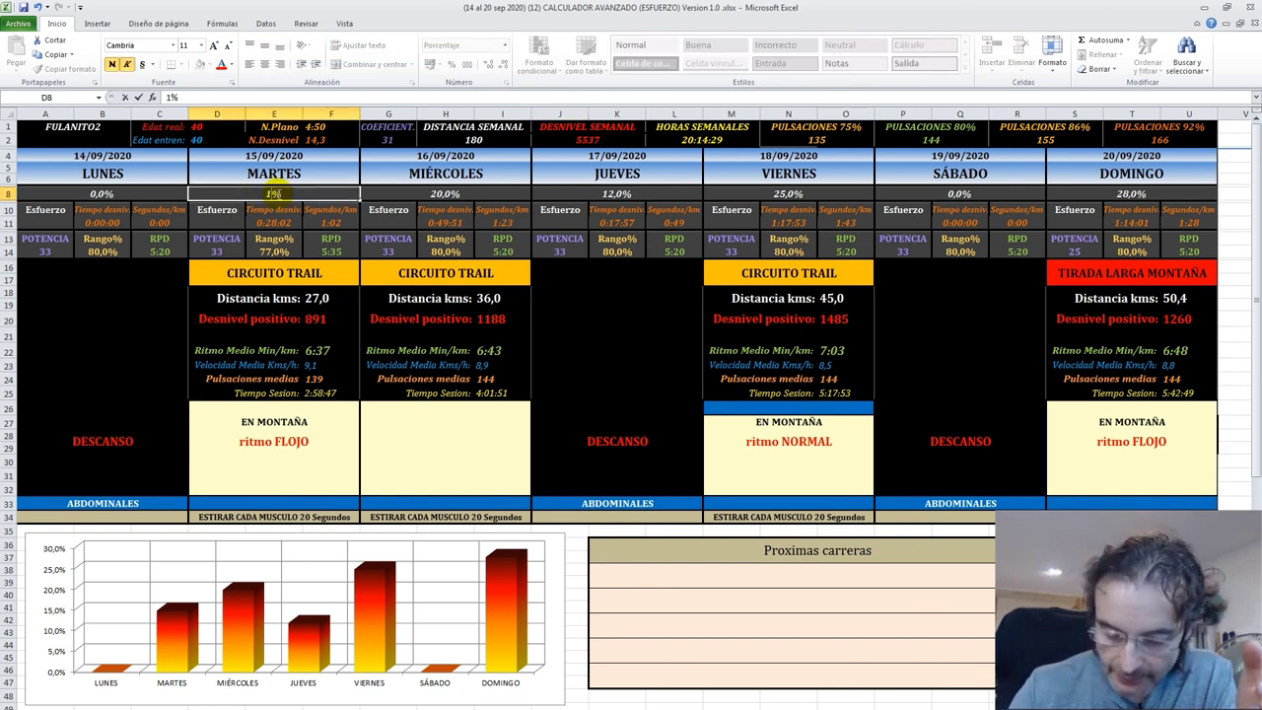
click(457, 193)
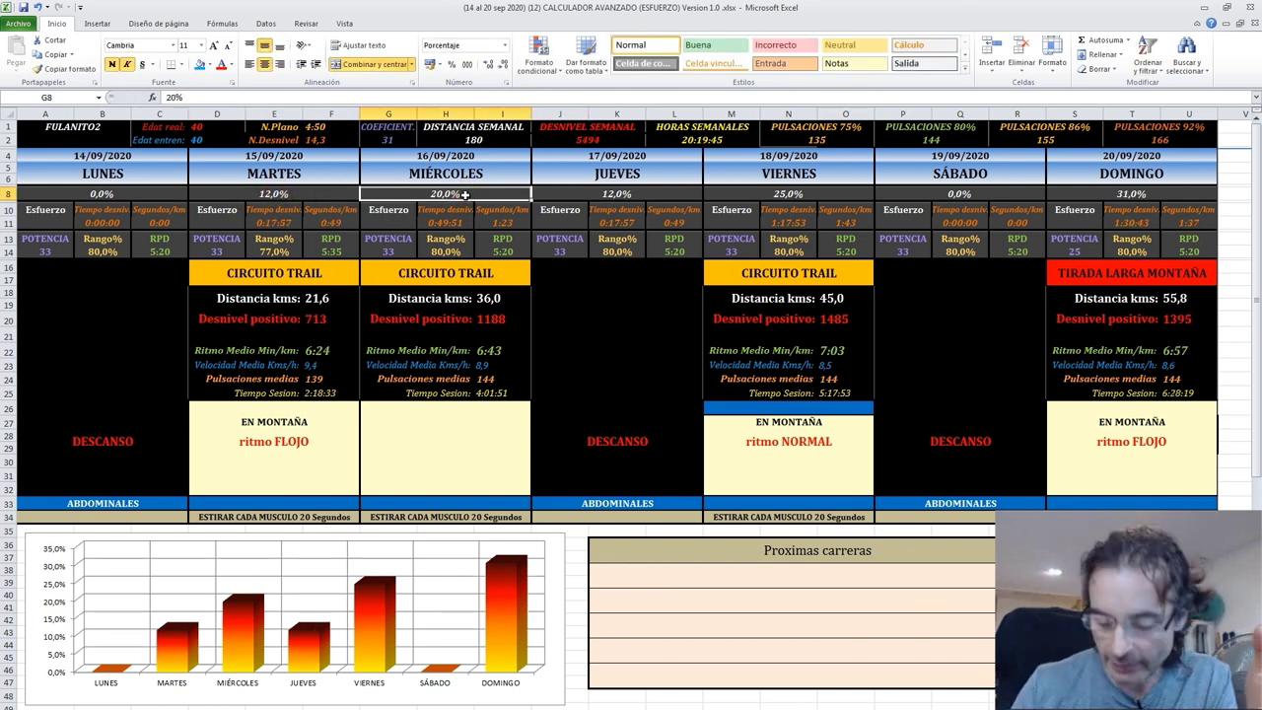
text(1)
text(7)
key(Return)
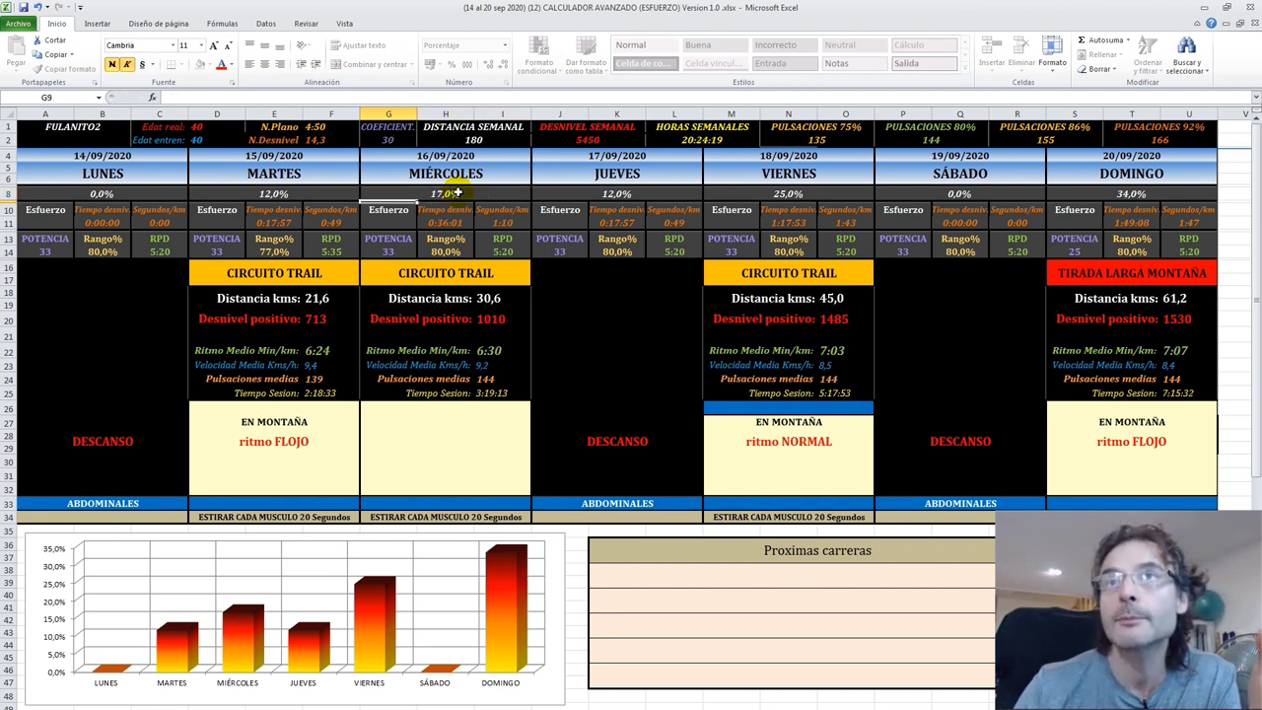
Step: Set Friday's share of the weekly distance to 20% and Thursday's share to 15%
click(795, 195)
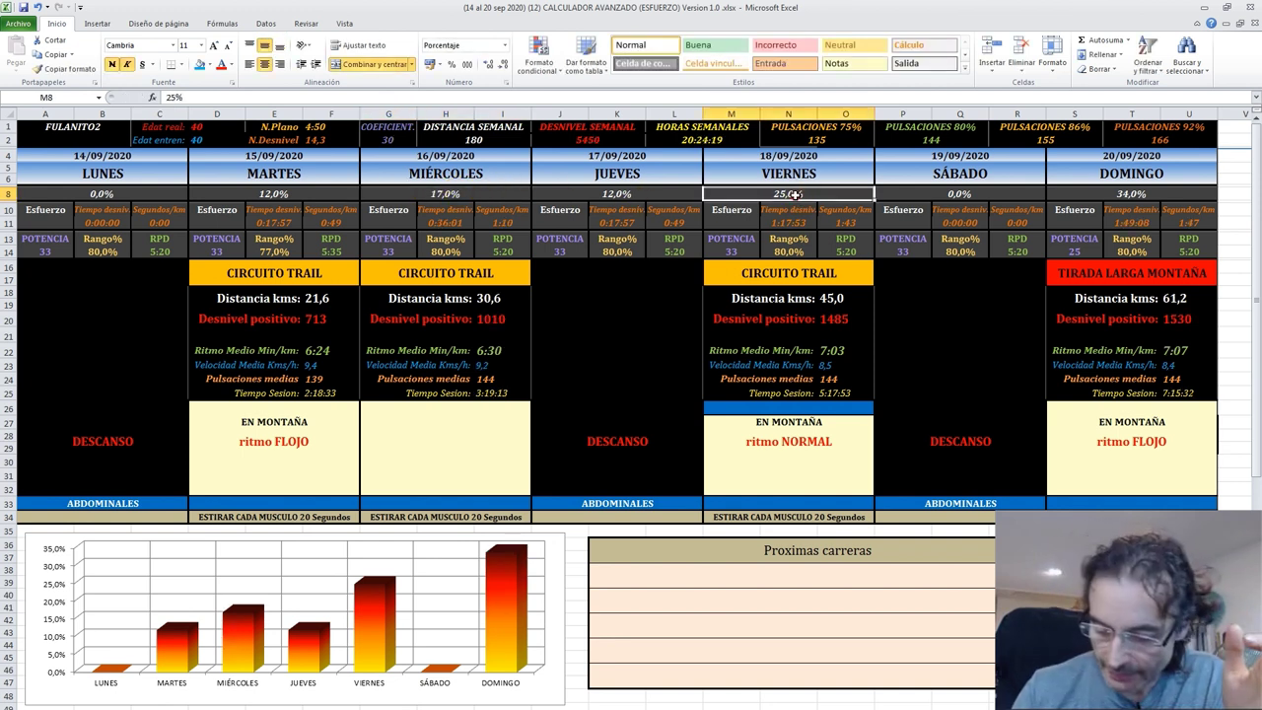
text(20)
key(Return)
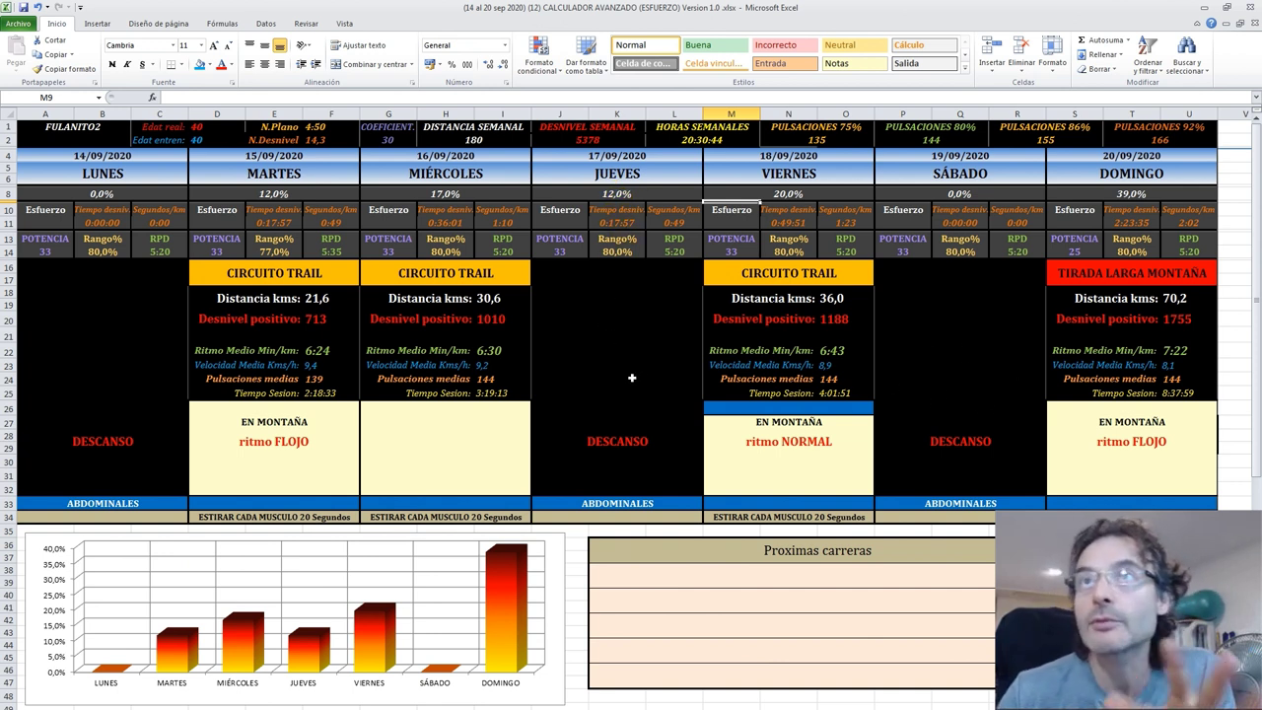
click(623, 194)
text(15)
key(Return)
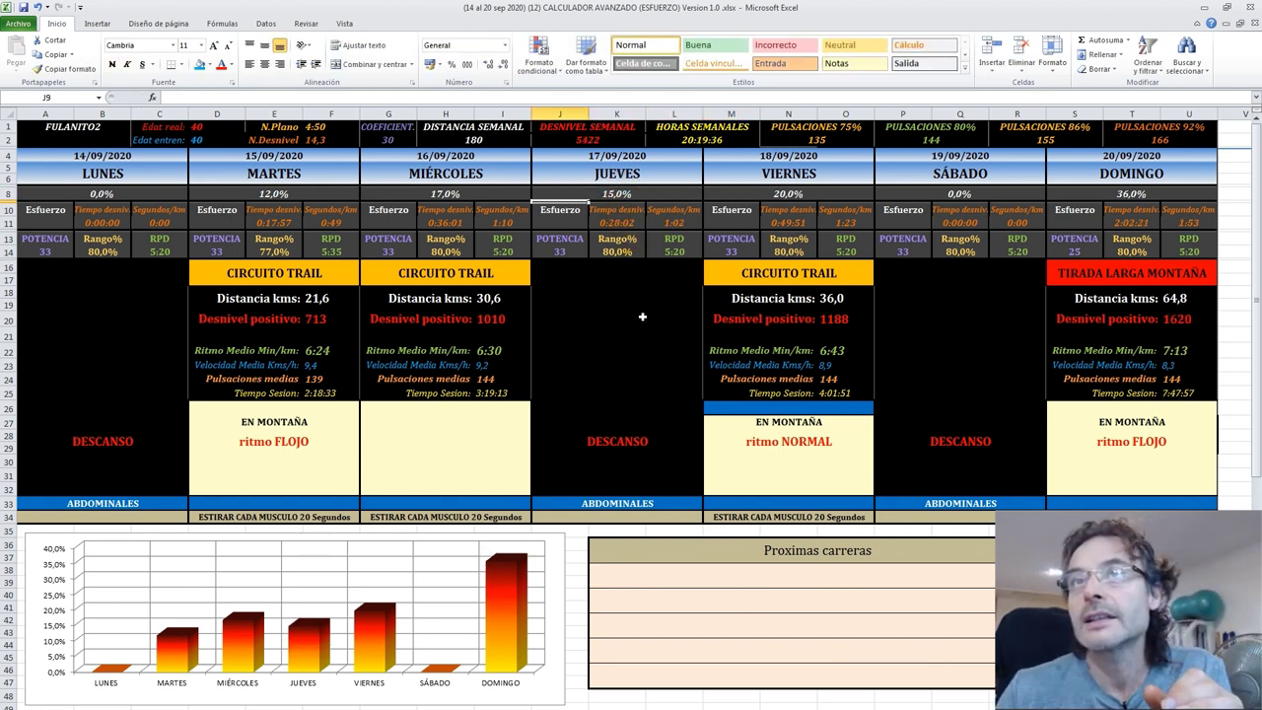
Step: Copy the formatting of Wednesday's session block, from the session title through the notes area, onto Thursday's block
drag(435, 277, 450, 484)
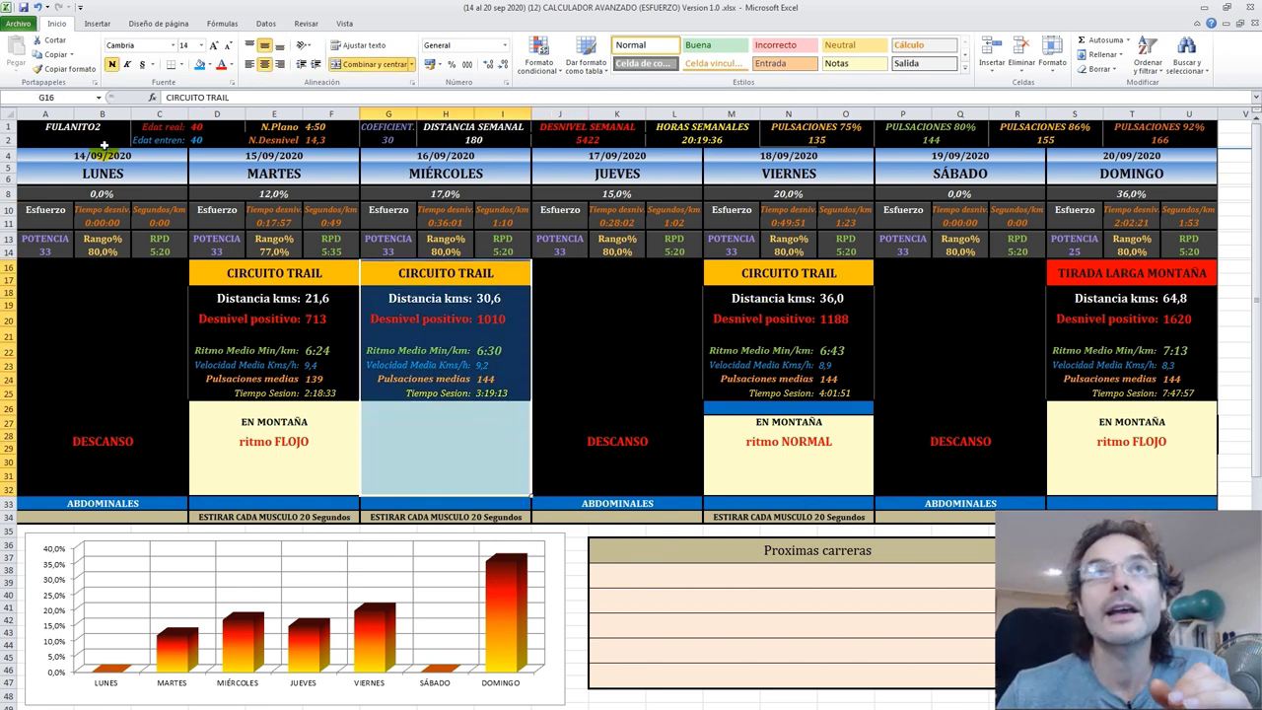
double_click(77, 73)
drag(592, 279, 638, 492)
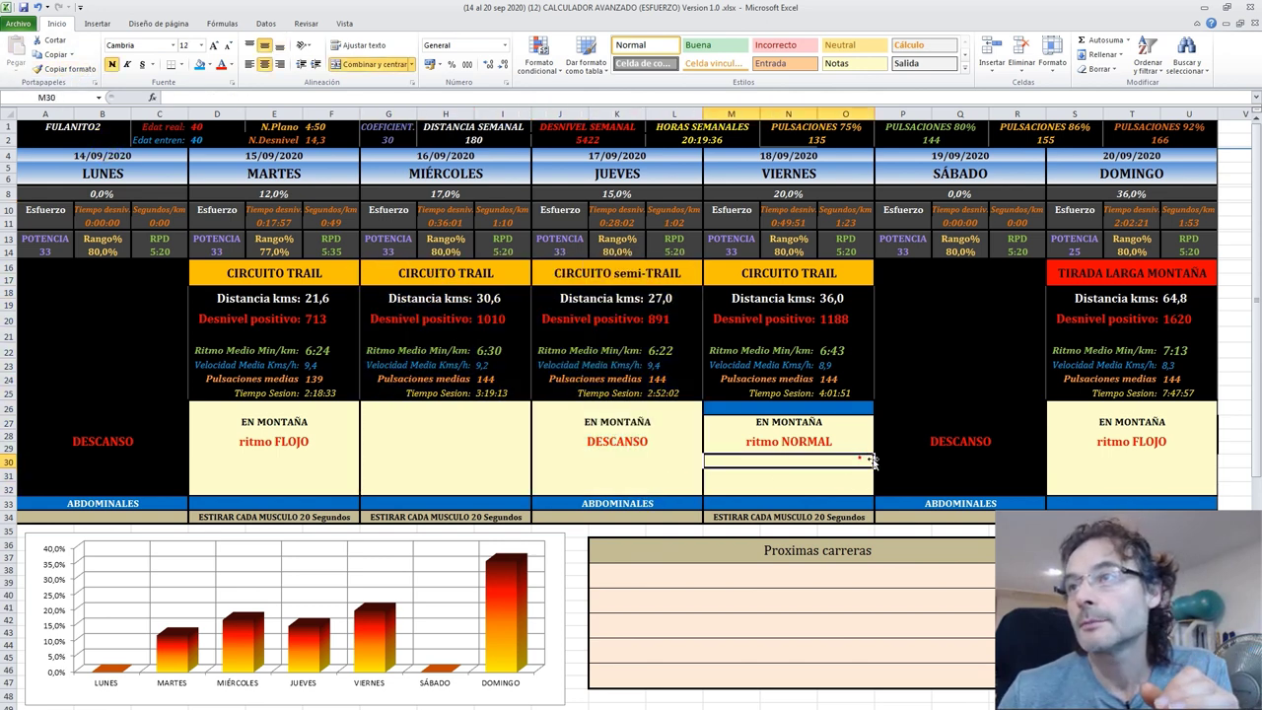
Step: Copy Tuesday's "ritmo FLOJO" note over Thursday's DESCANSO note
click(795, 446)
click(322, 449)
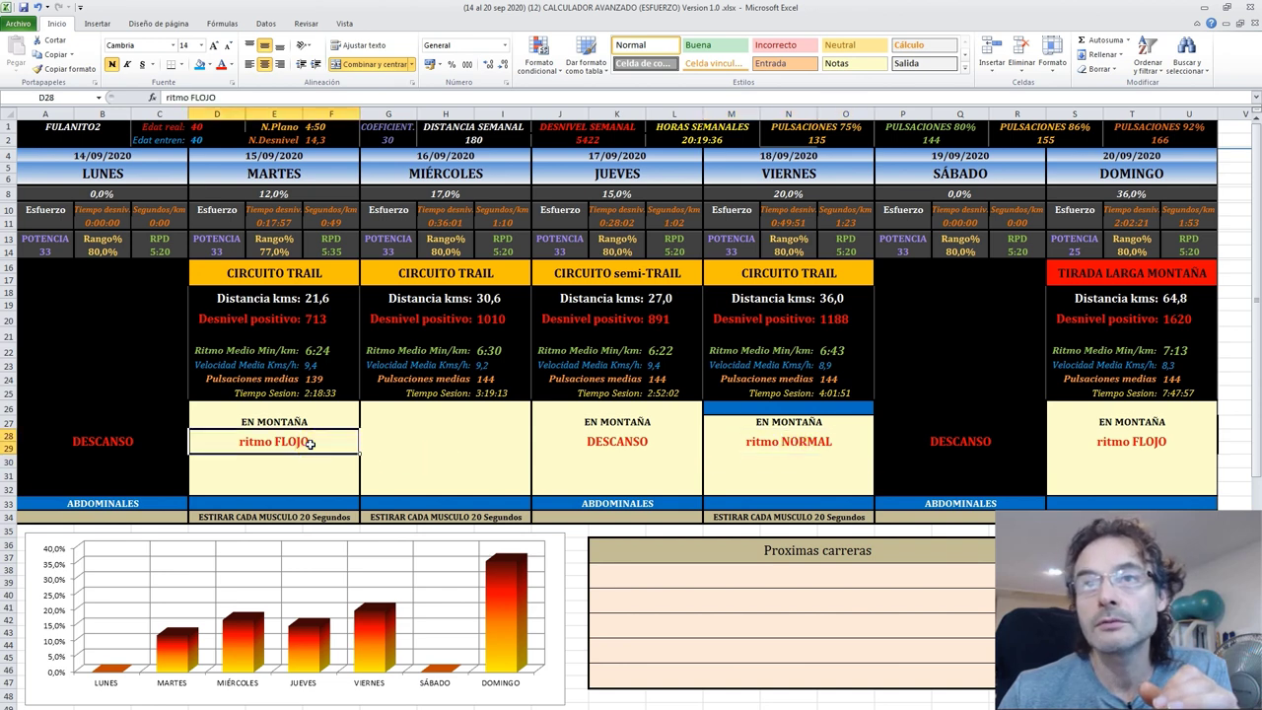
right_click(317, 452)
click(343, 466)
right_click(602, 445)
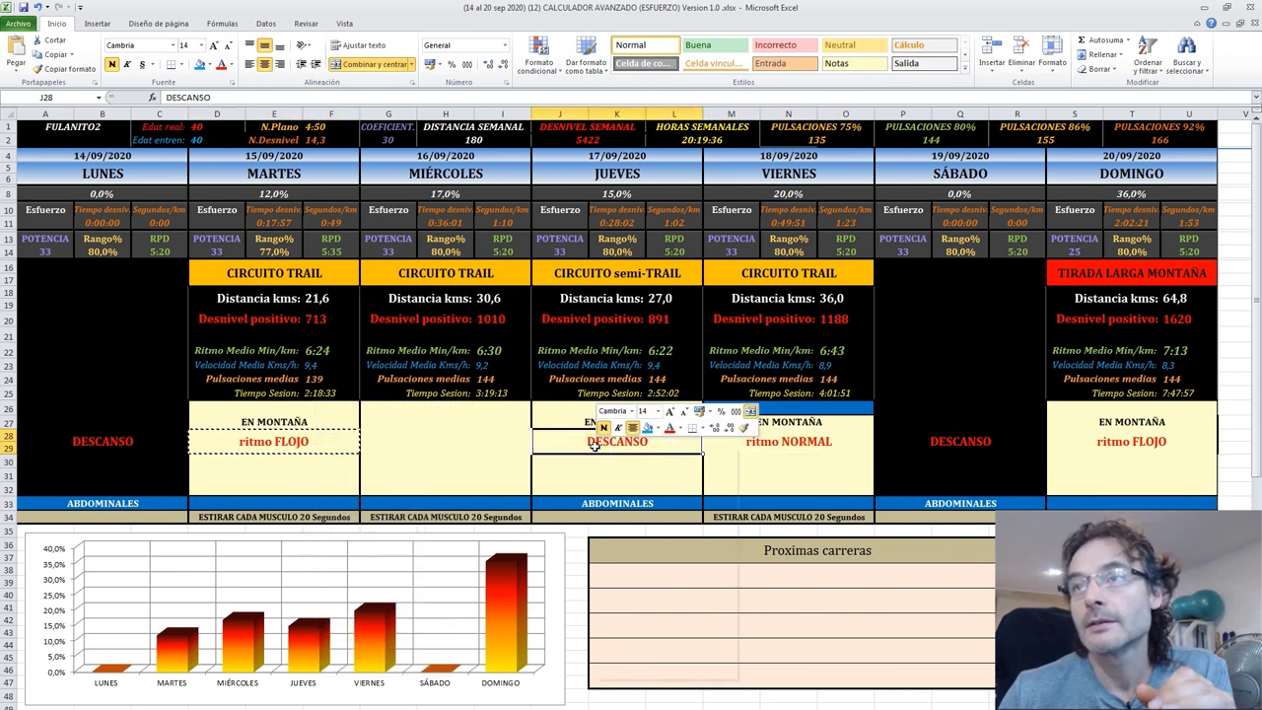
click(626, 496)
click(931, 351)
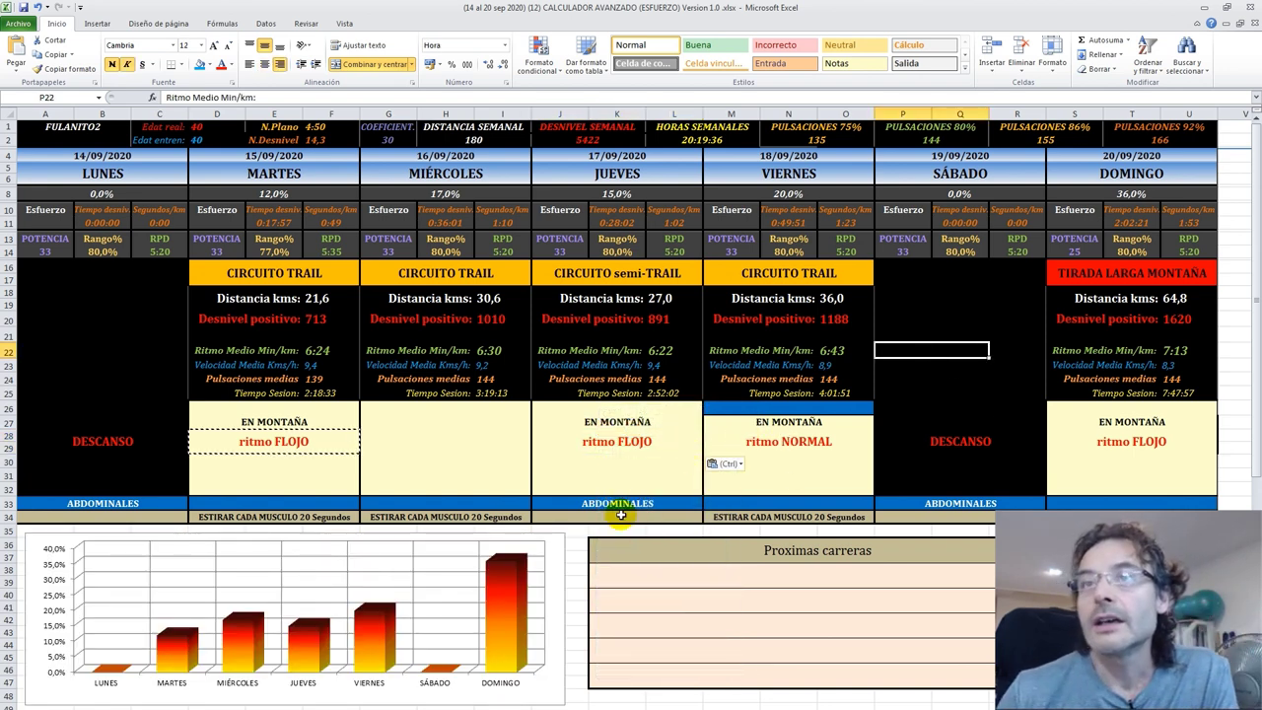
Step: Set Thursday's Rango% to 76% and Sunday's Rango% to 77%
click(627, 253)
text(76)
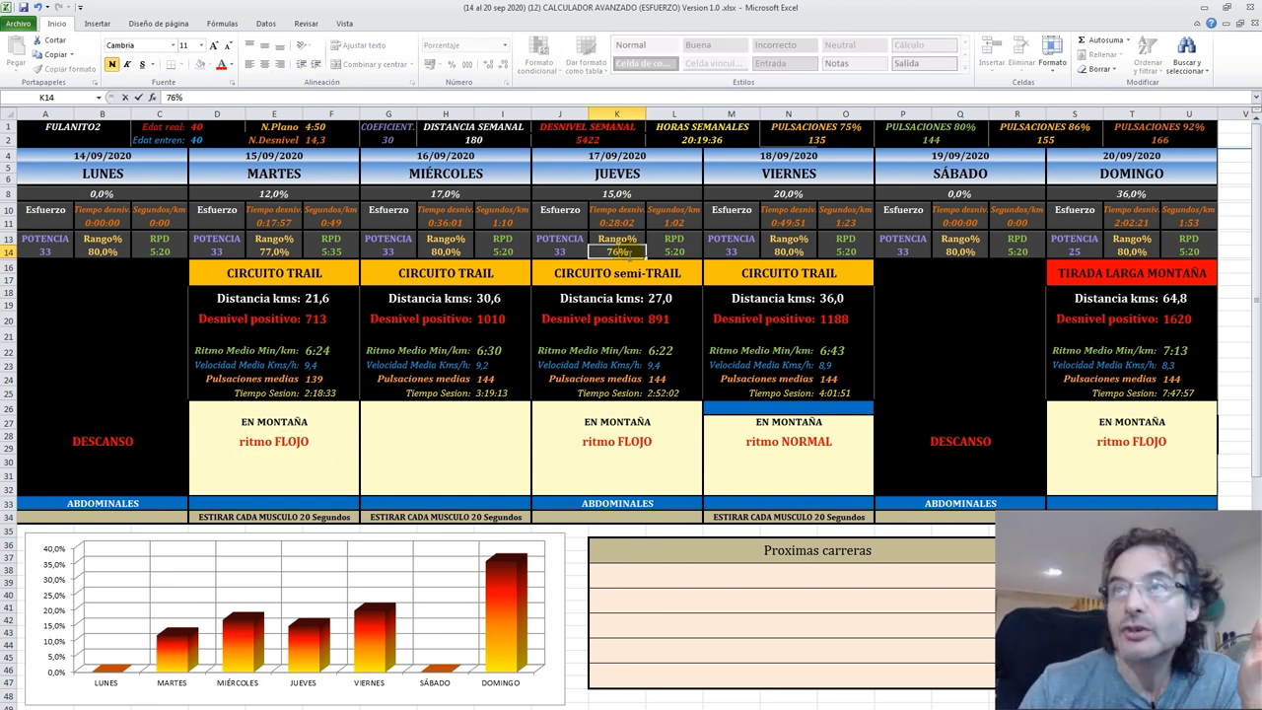
key(Return)
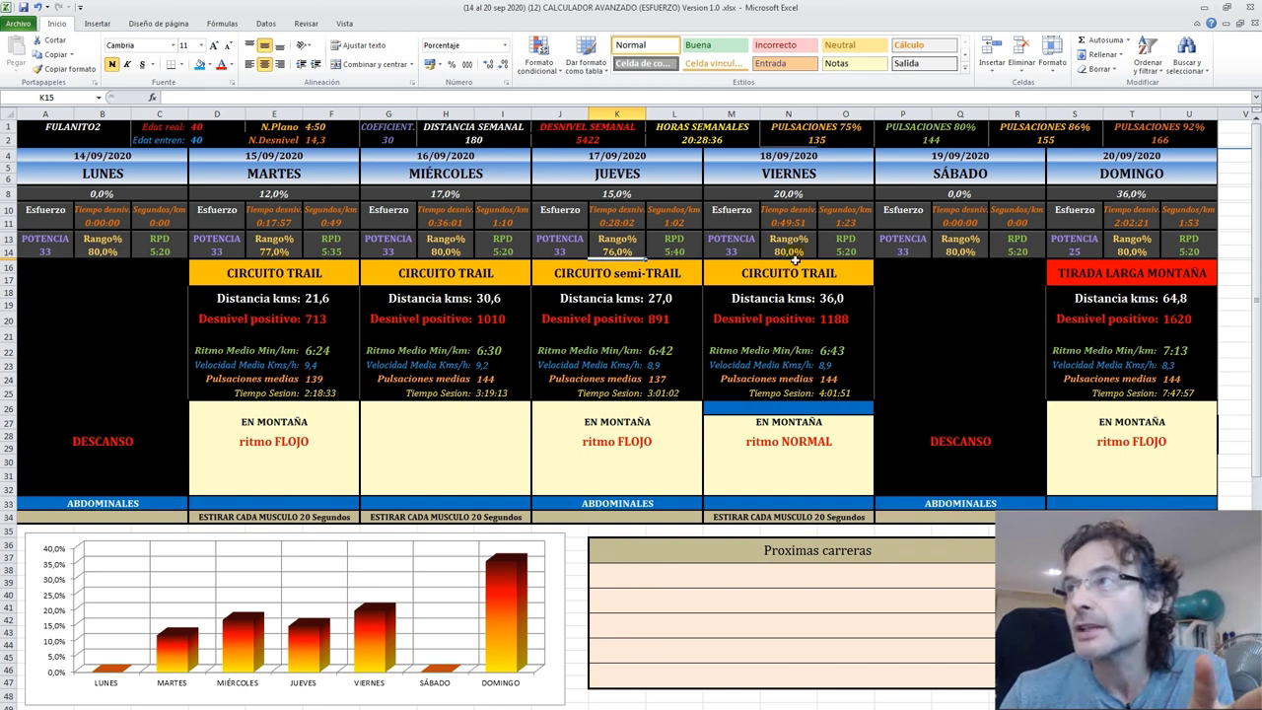
click(1132, 253)
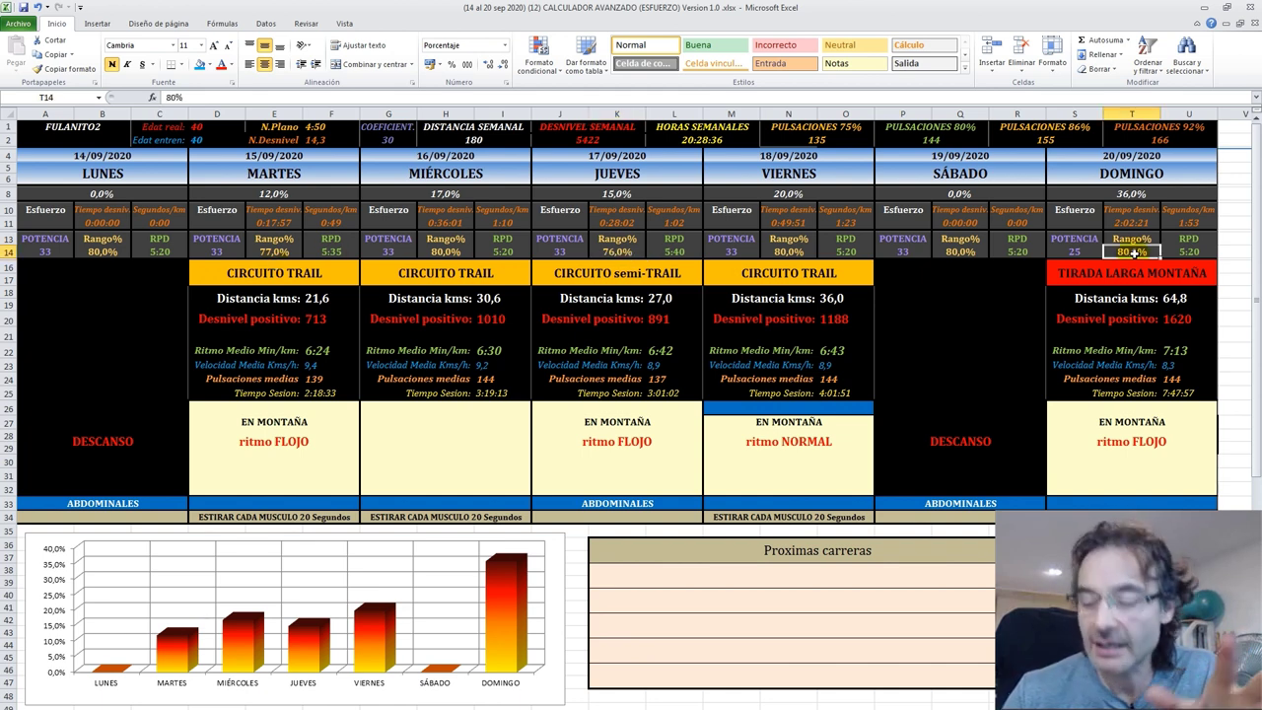
text(77)
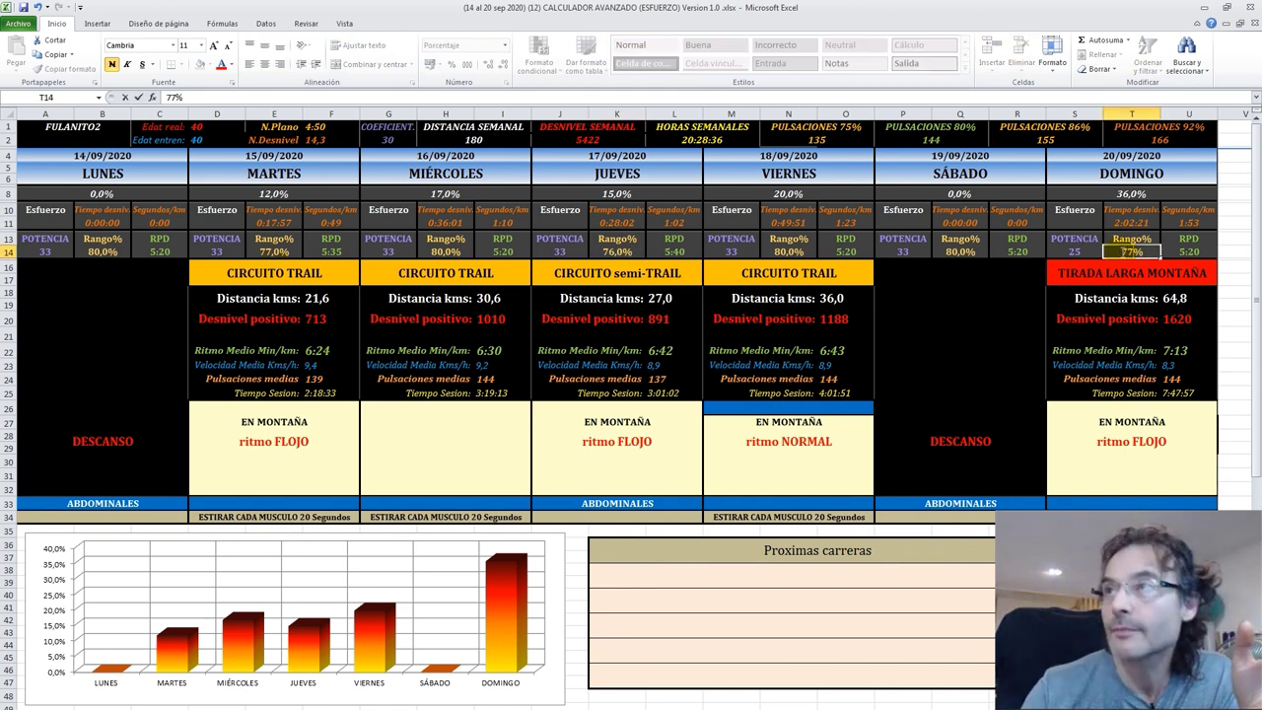
key(Return)
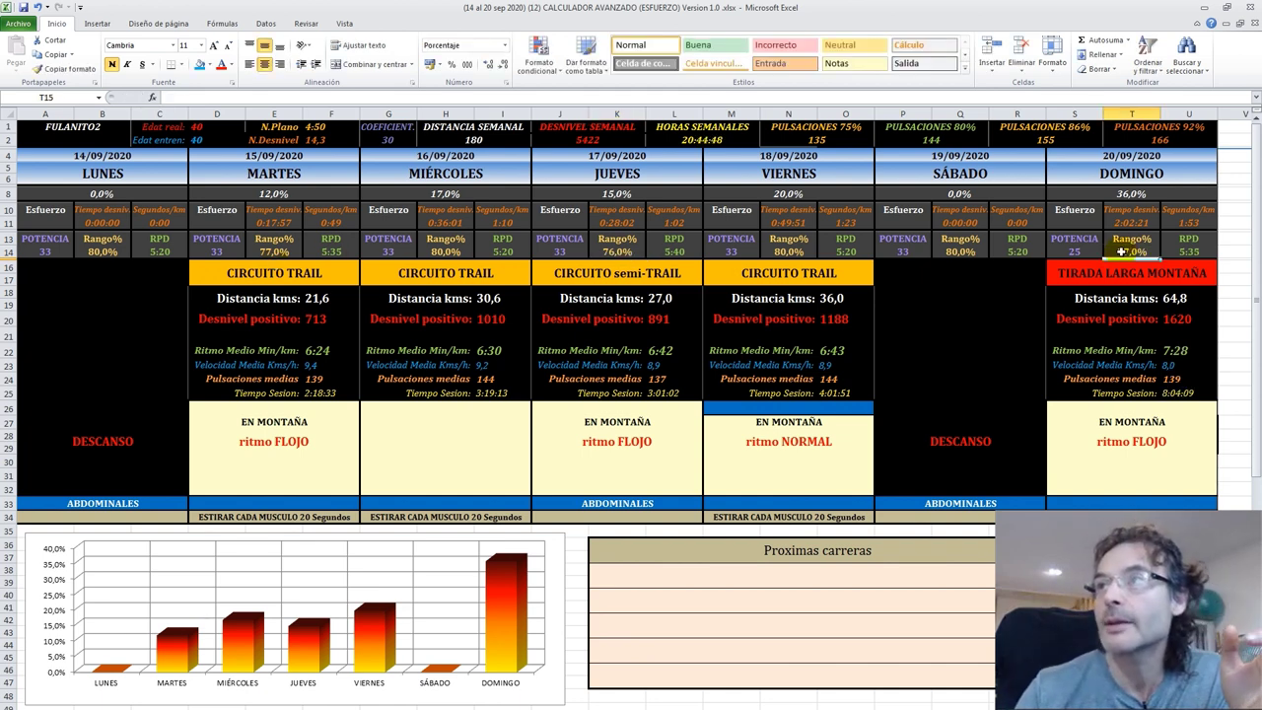
Step: Set Friday's Rango% to 79% and Tuesday's Rango% to 76%
click(781, 253)
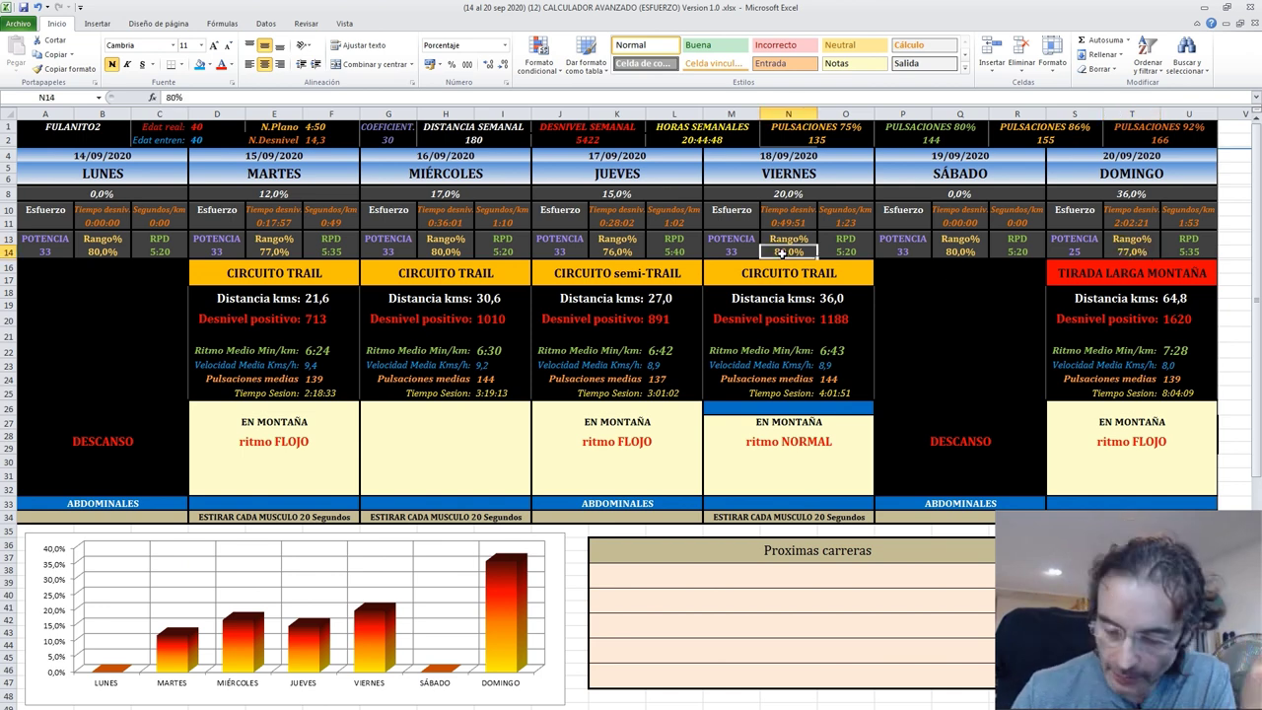
text(79)
key(Return)
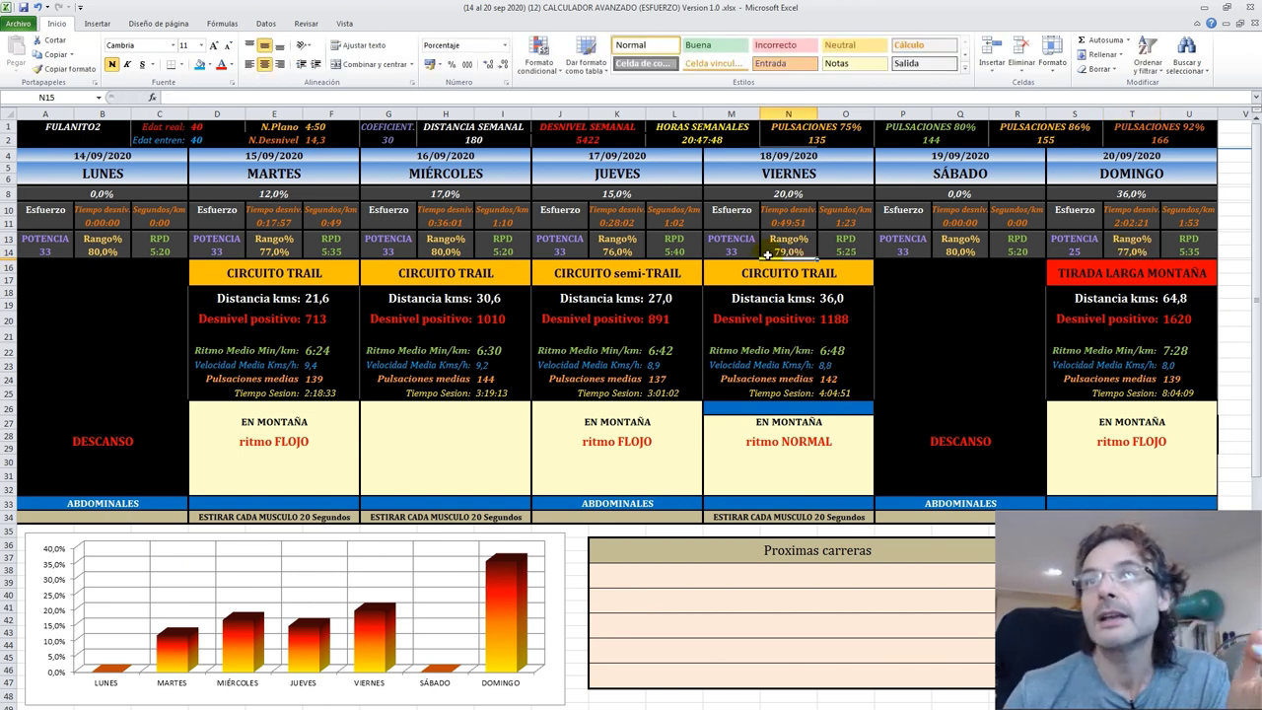
click(274, 252)
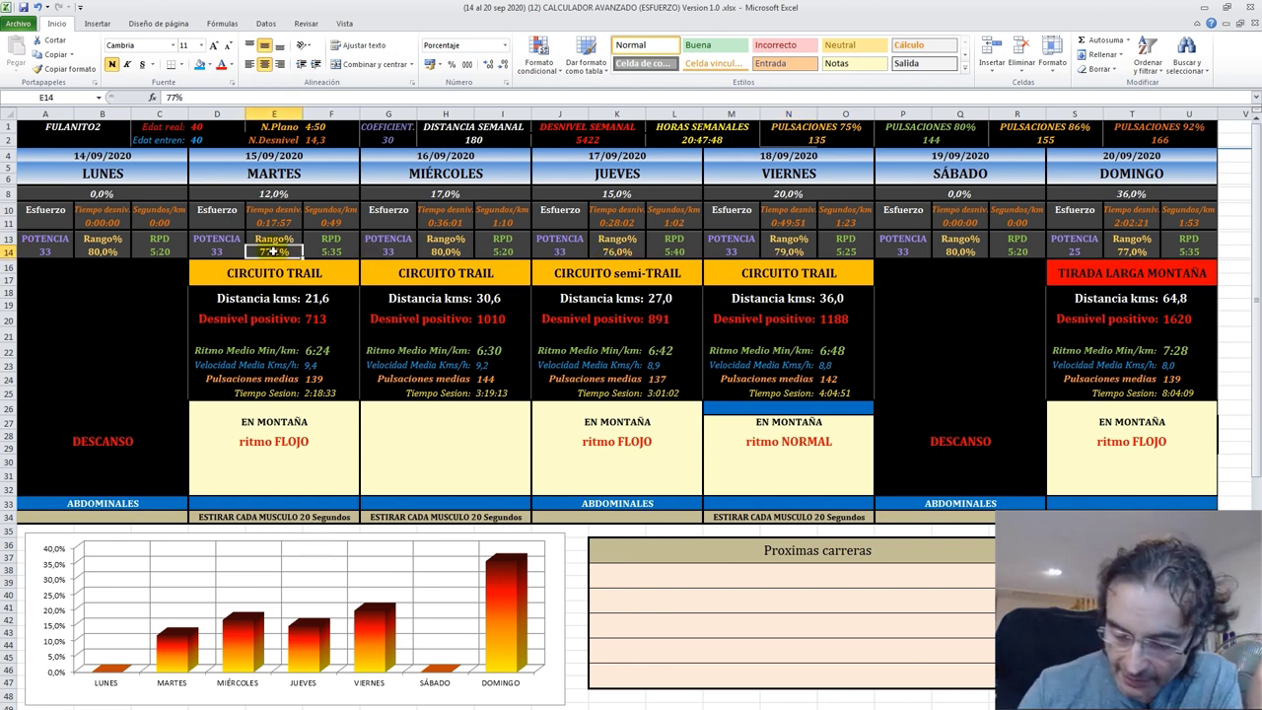
text(76)
key(Return)
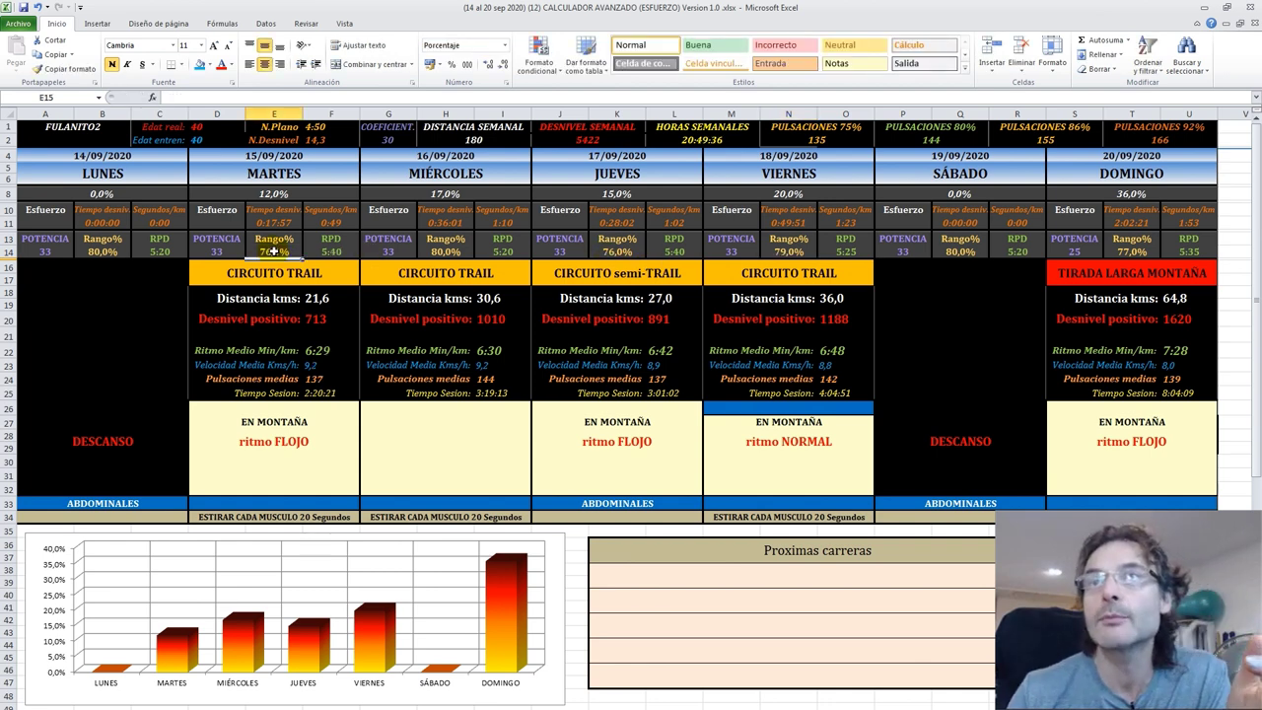
Step: Set Wednesday's Rango% to 79% and check that day's average pace
click(449, 253)
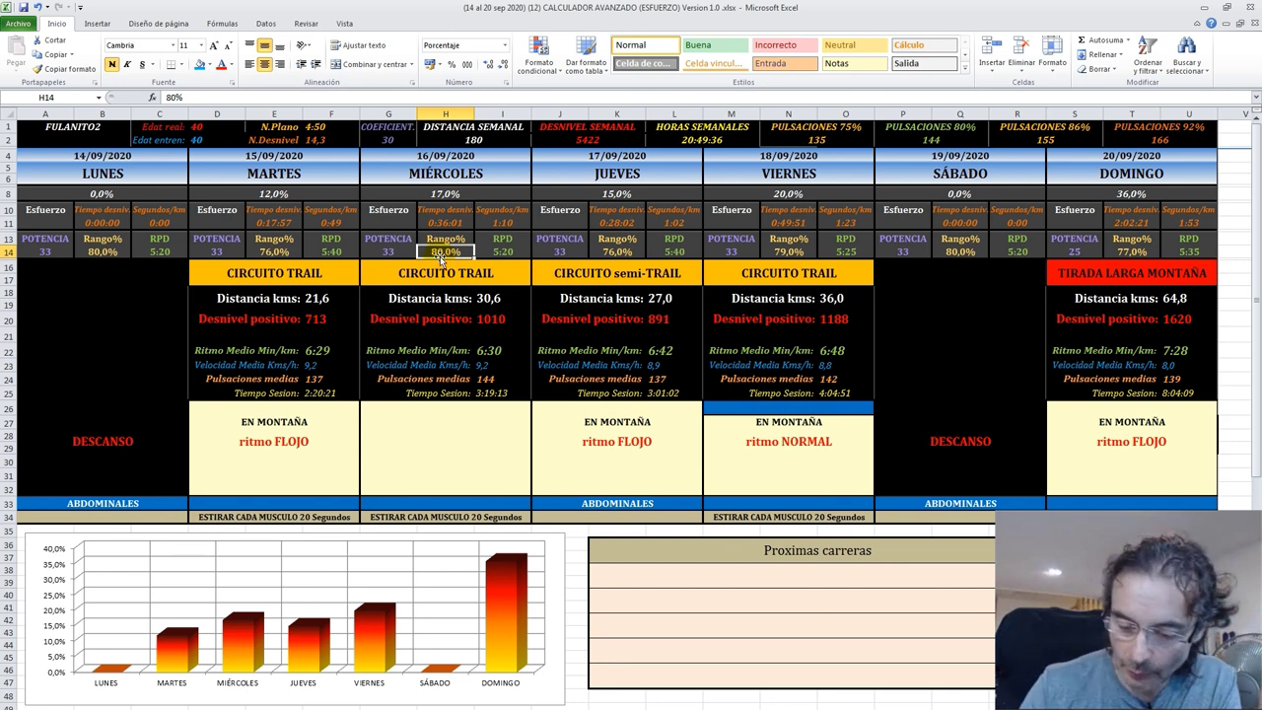
text(79)
key(Return)
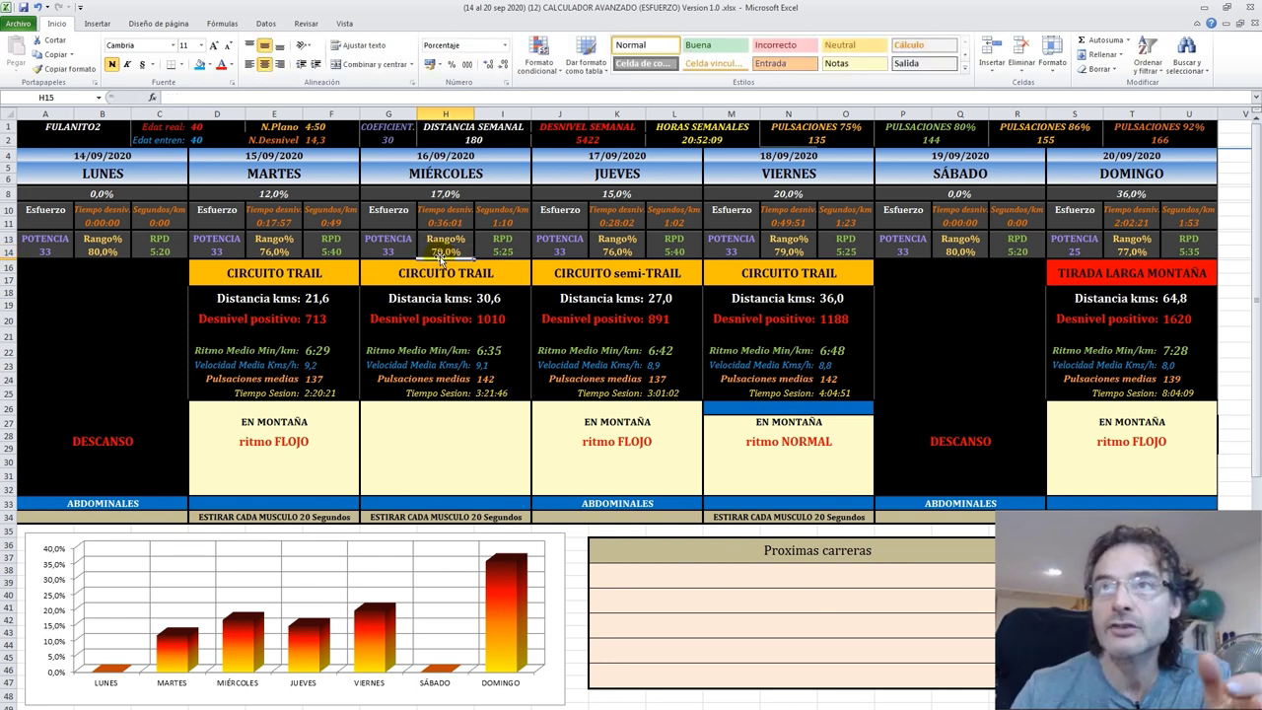
click(493, 353)
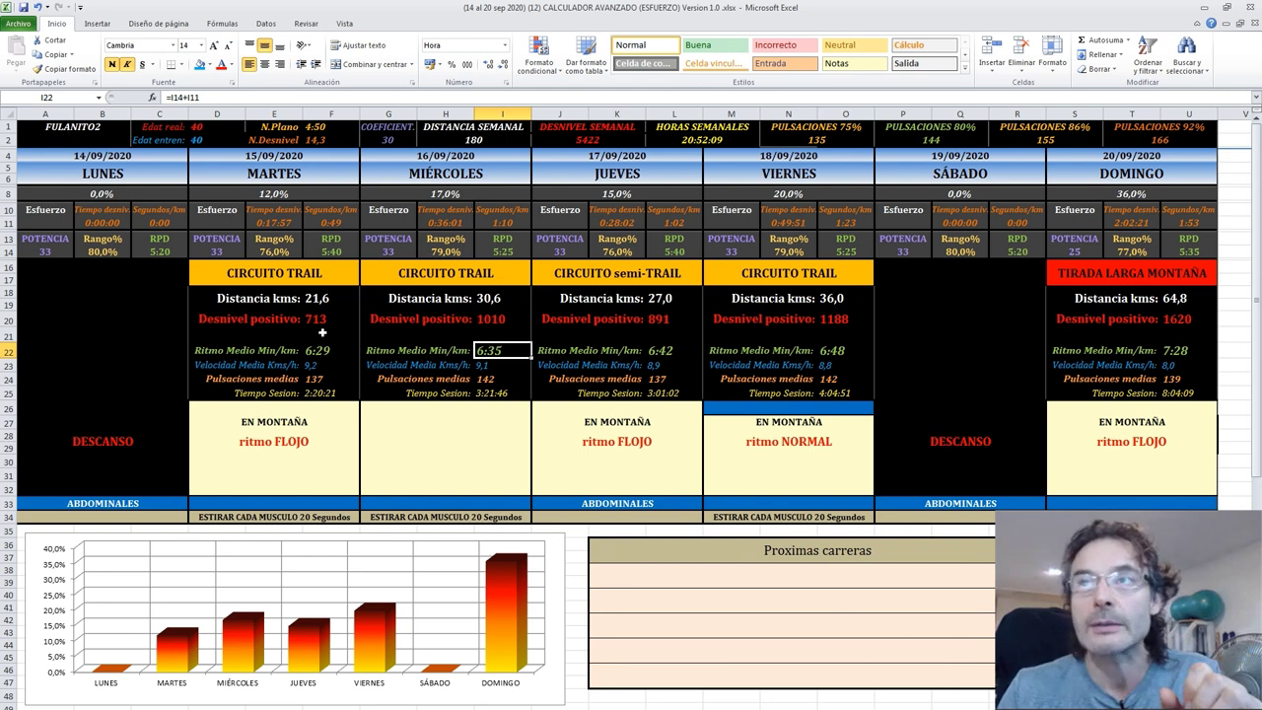
Step: Copy Wednesday's CIRCUITO TRAIL session title over Thursday's CIRCUITO semi-TRAIL title
click(470, 271)
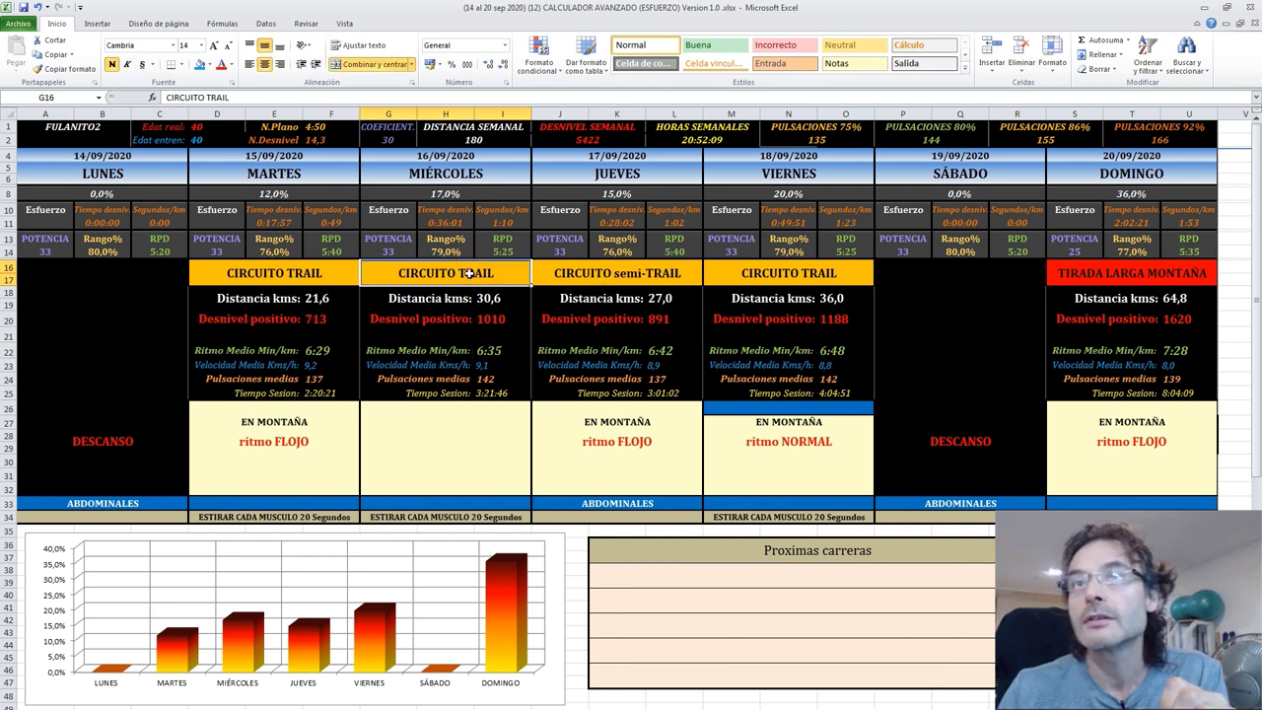
right_click(473, 268)
click(508, 285)
right_click(631, 280)
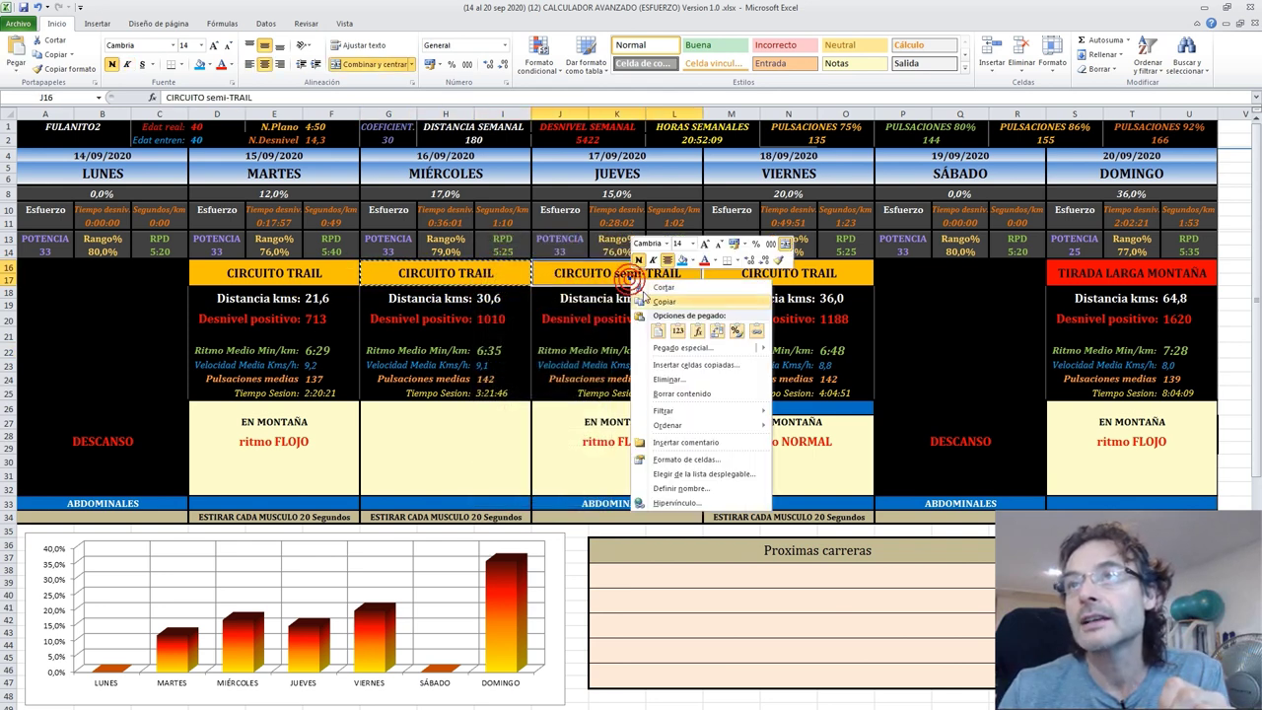
click(658, 331)
click(928, 306)
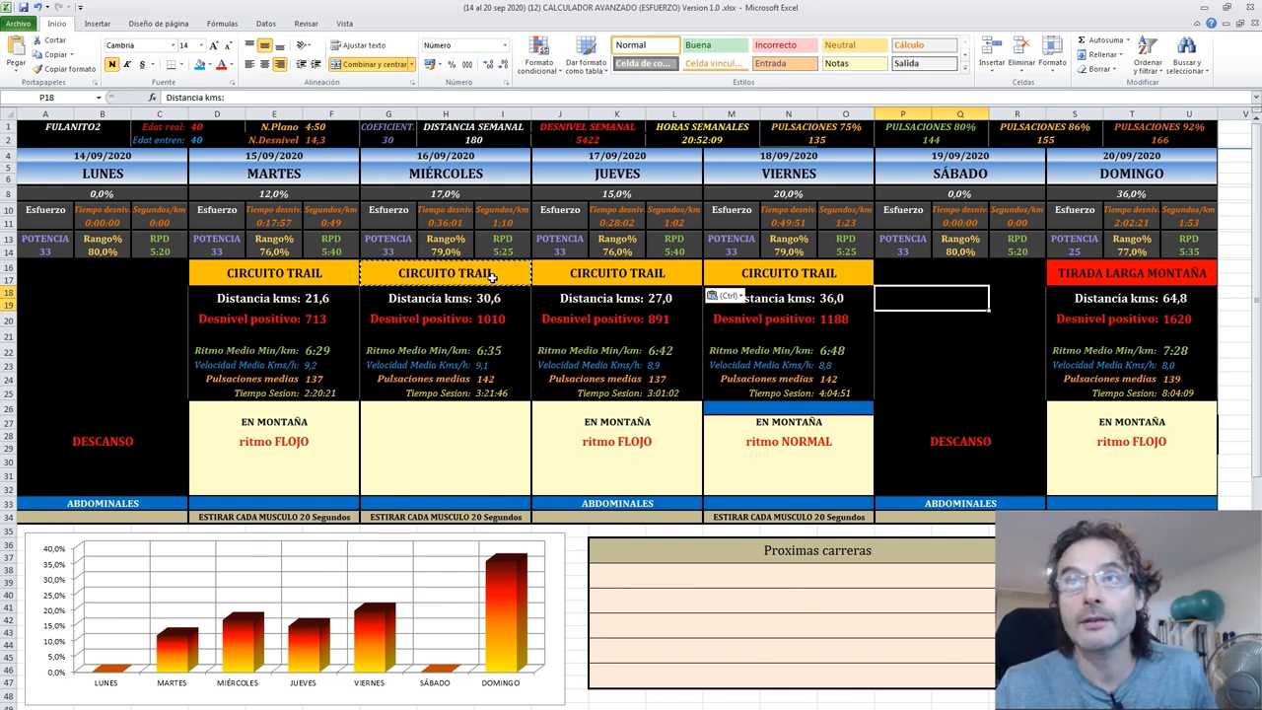
Step: Rename Wednesday's session title as "CIRCUITO TRAIL+ CUESTAS" and fill its cell with light purple
double_click(453, 275)
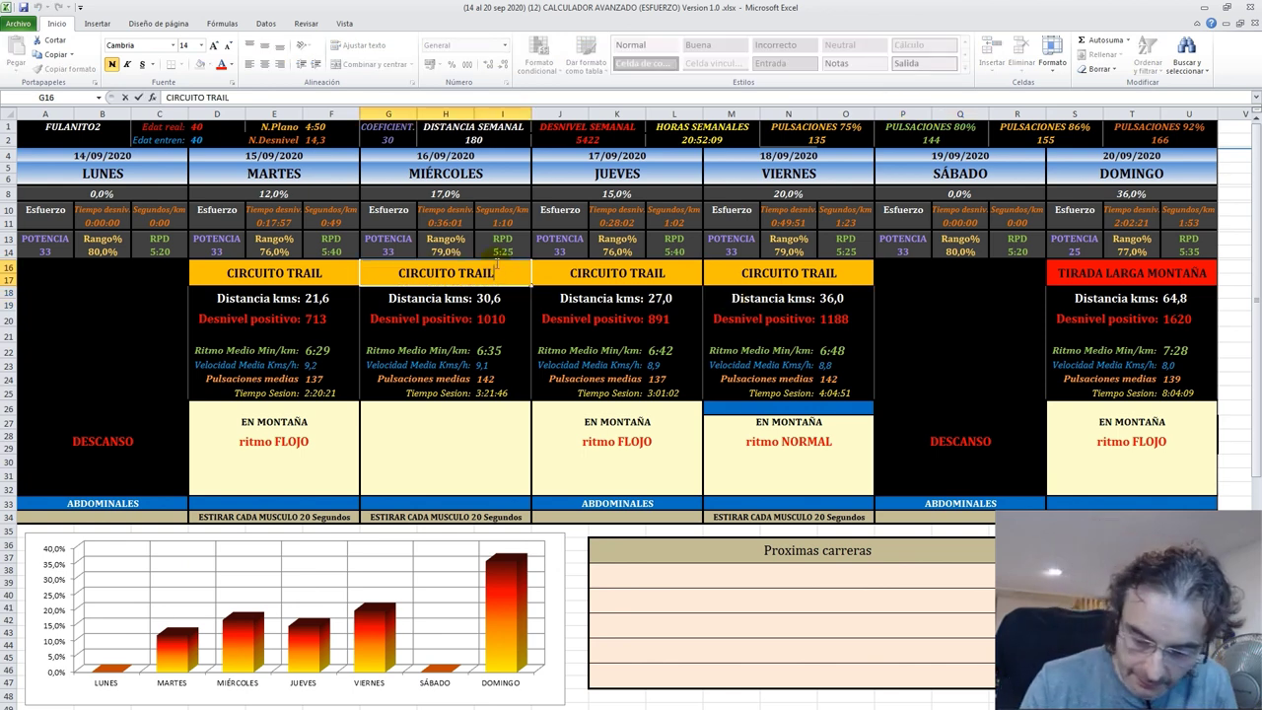
text(+ CUESTAS)
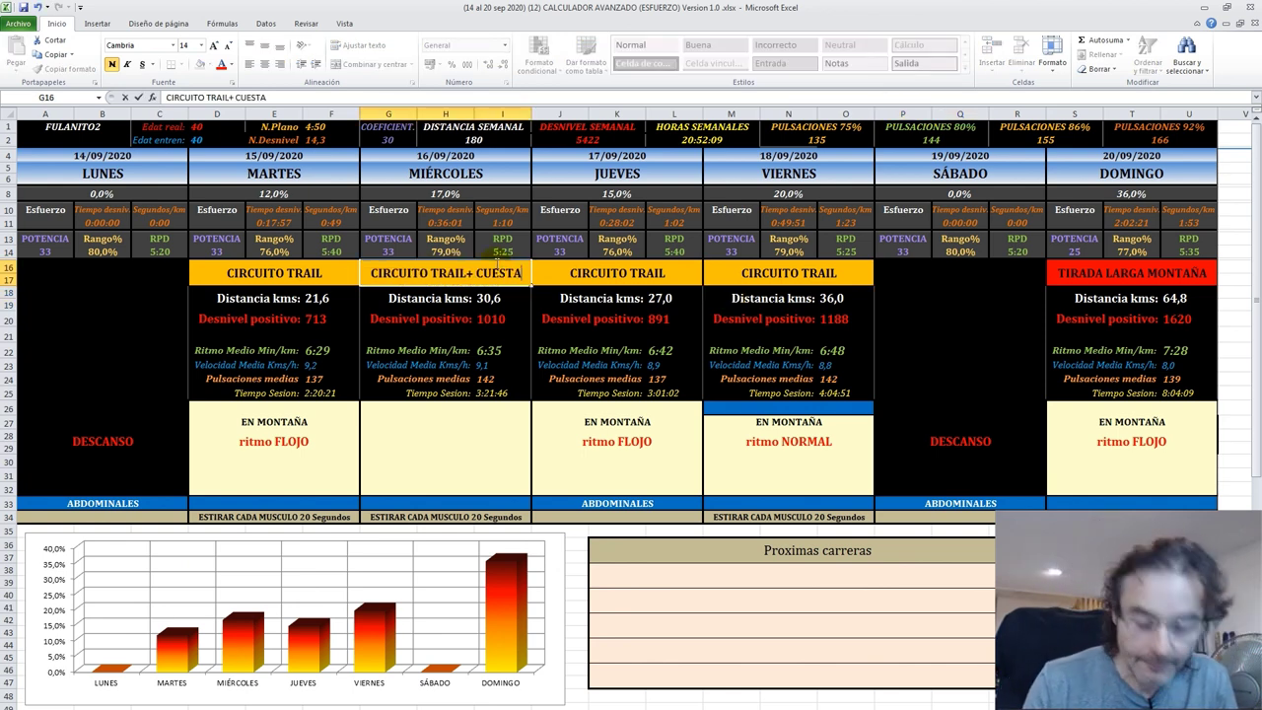
key(Return)
click(490, 264)
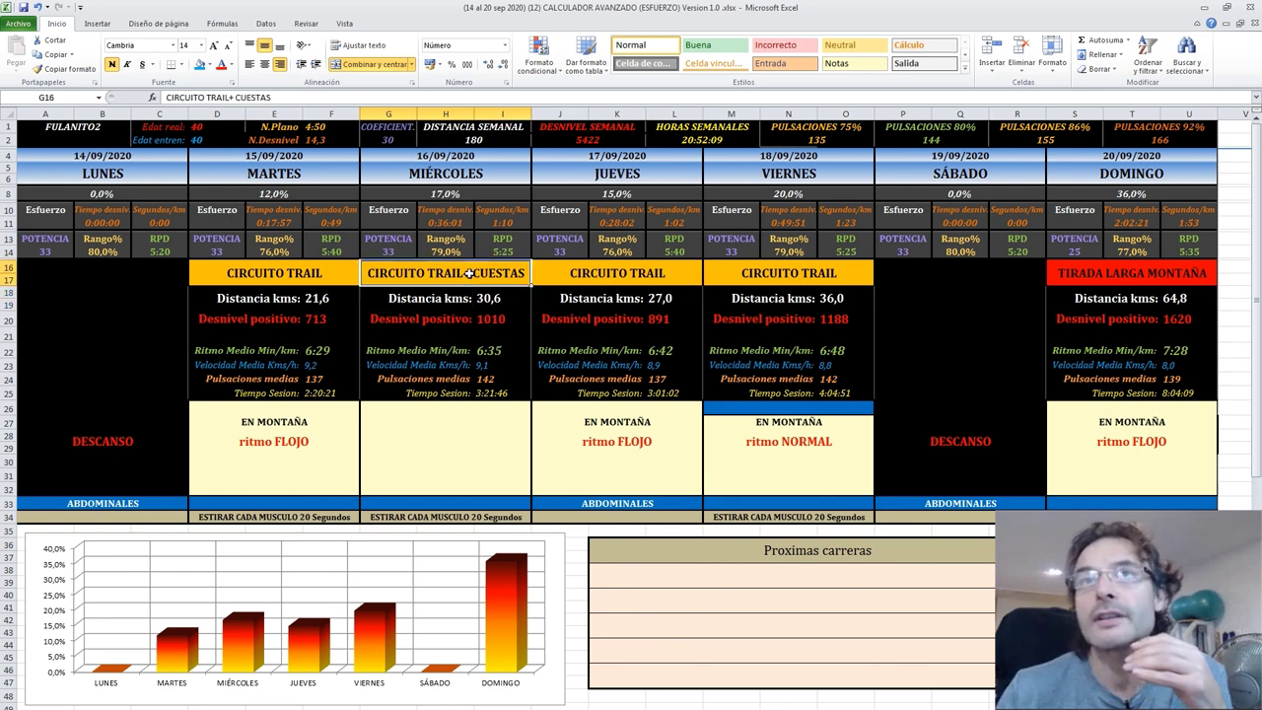
click(215, 66)
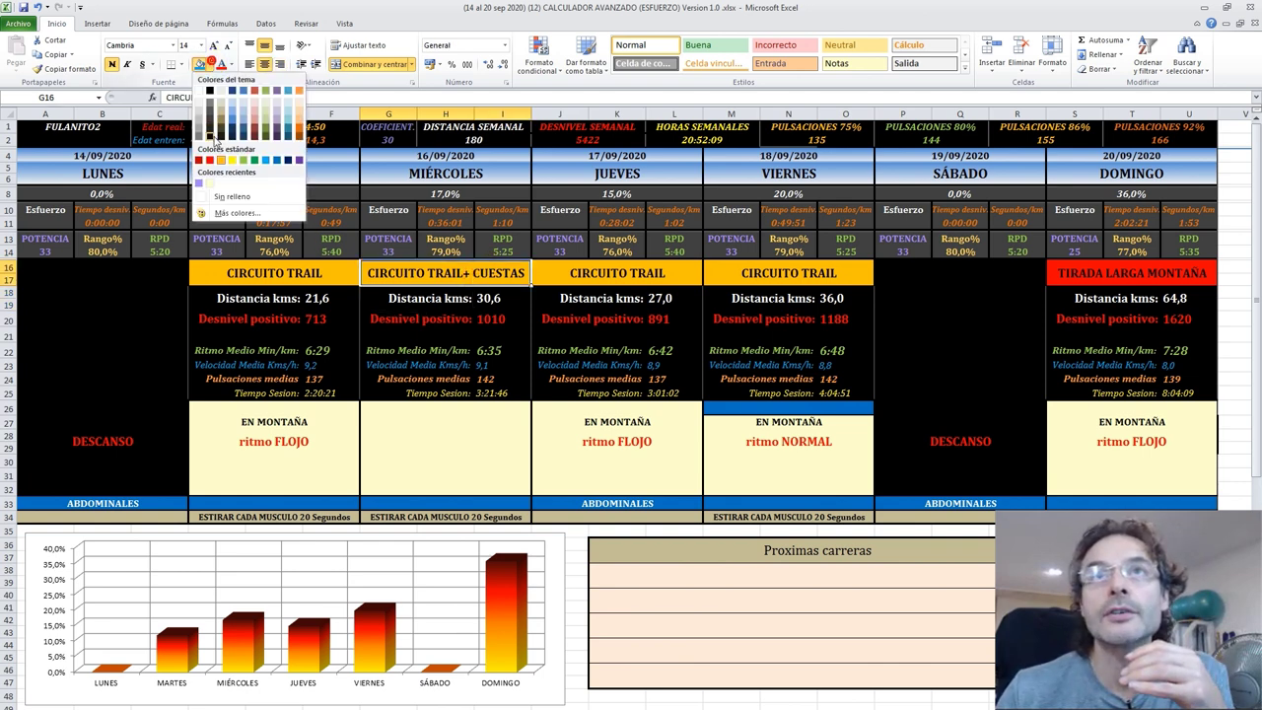
click(281, 103)
click(458, 363)
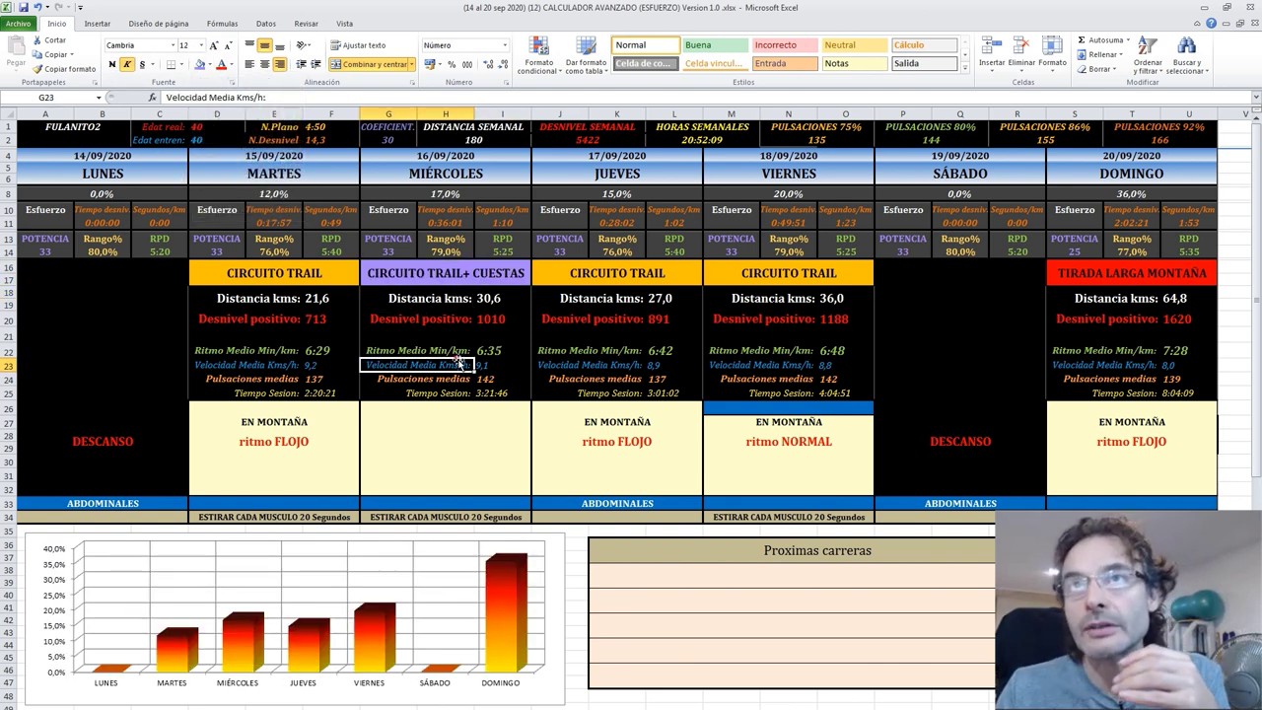
Step: Set Wednesday's POTENCIA to 38
click(395, 253)
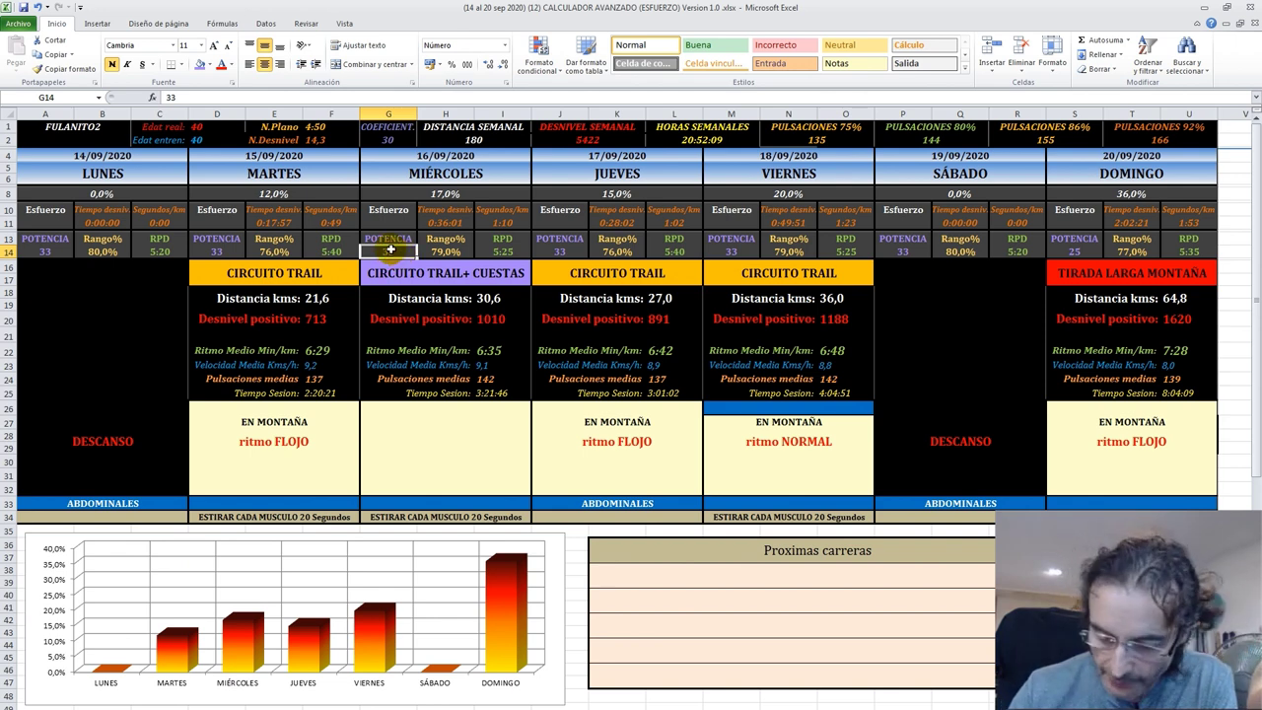
text(3)
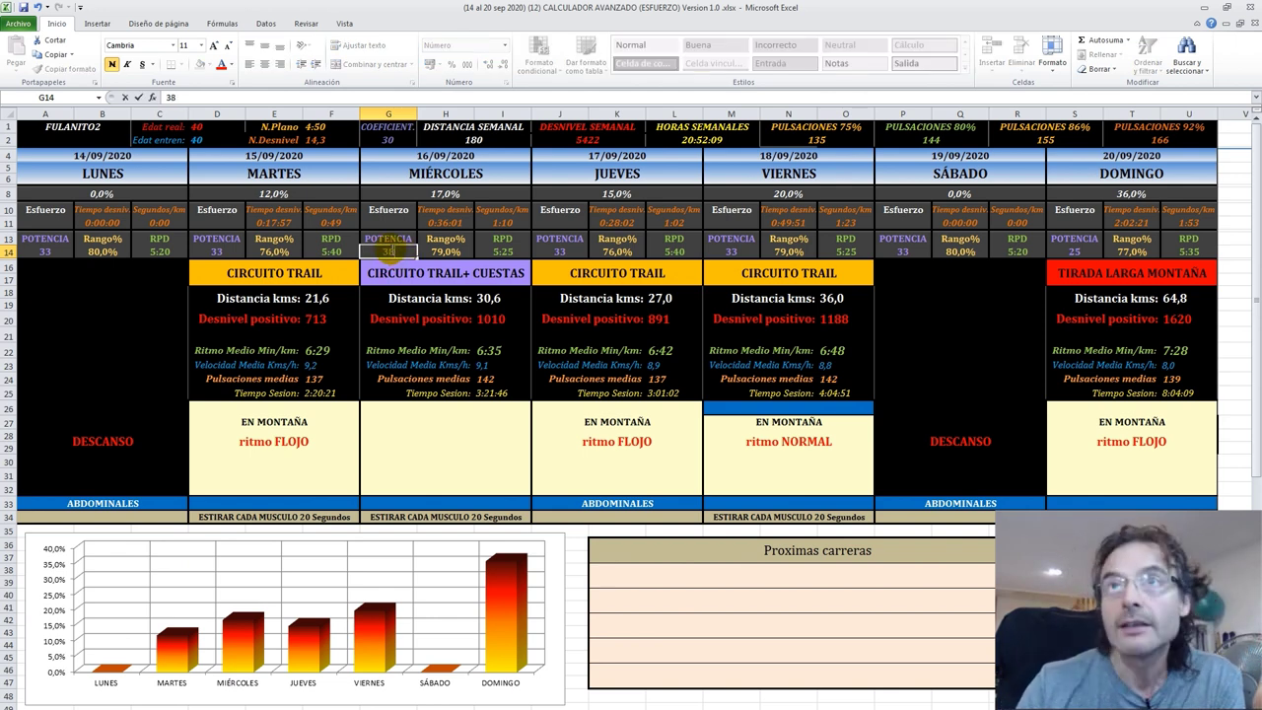
text(8)
key(Return)
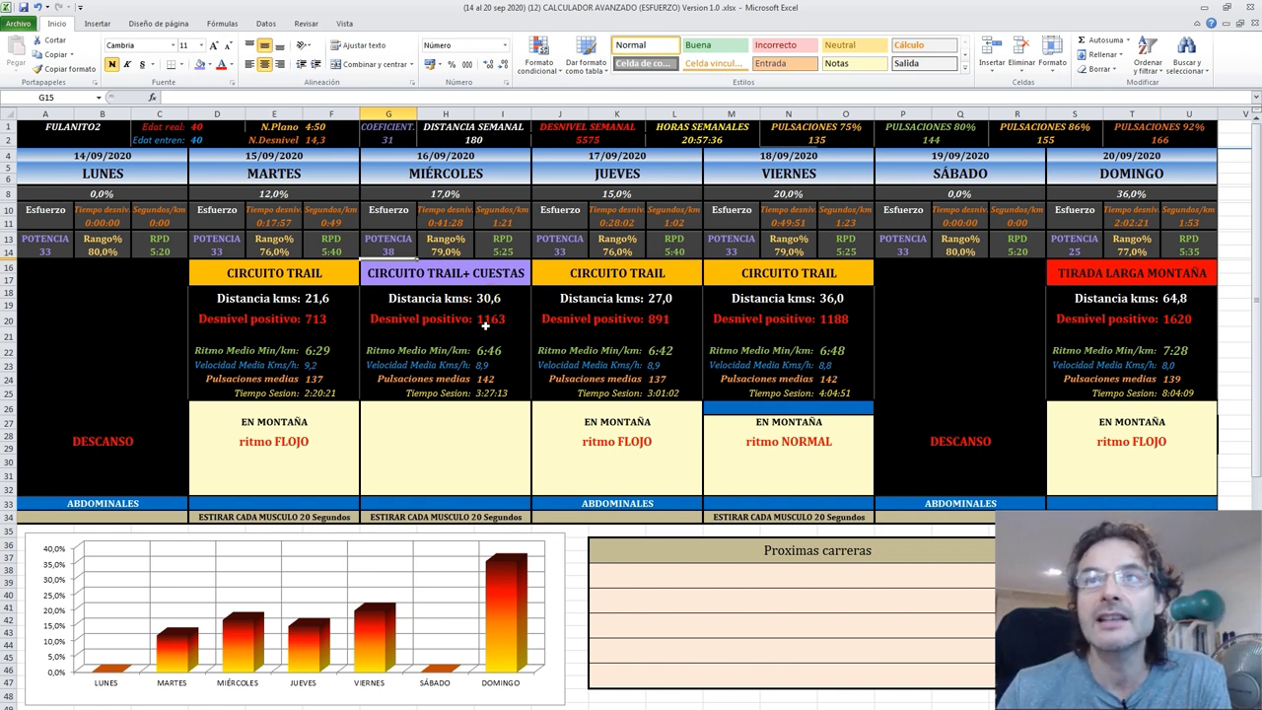
Step: Set Wednesday's POTENCIA to 40 and check the weekly elevation gain against the weekly distance
click(389, 251)
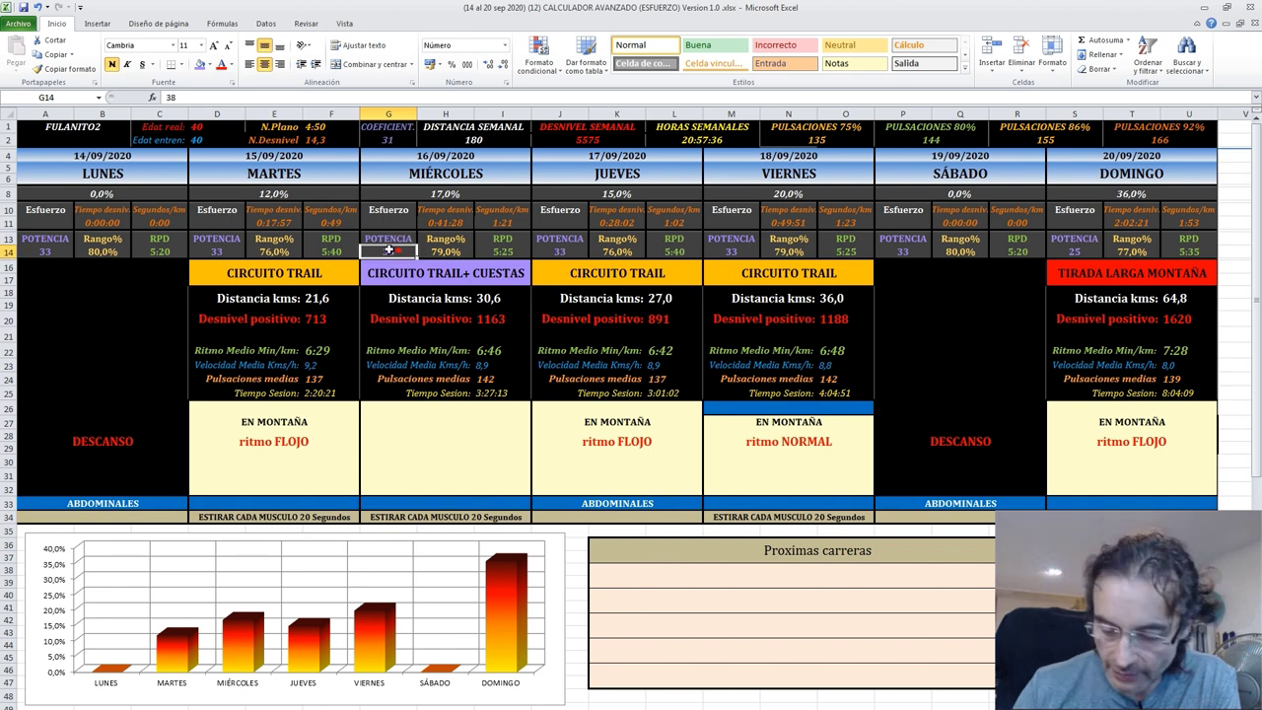
text(40)
key(Return)
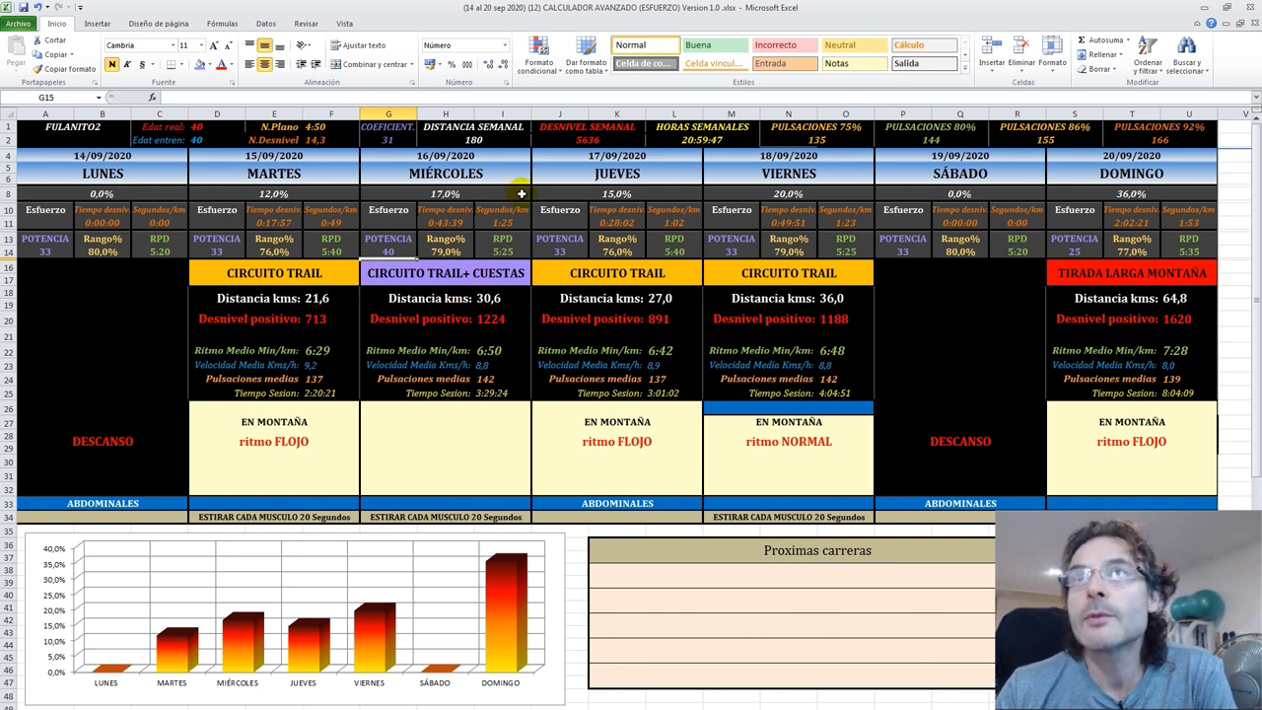
click(586, 141)
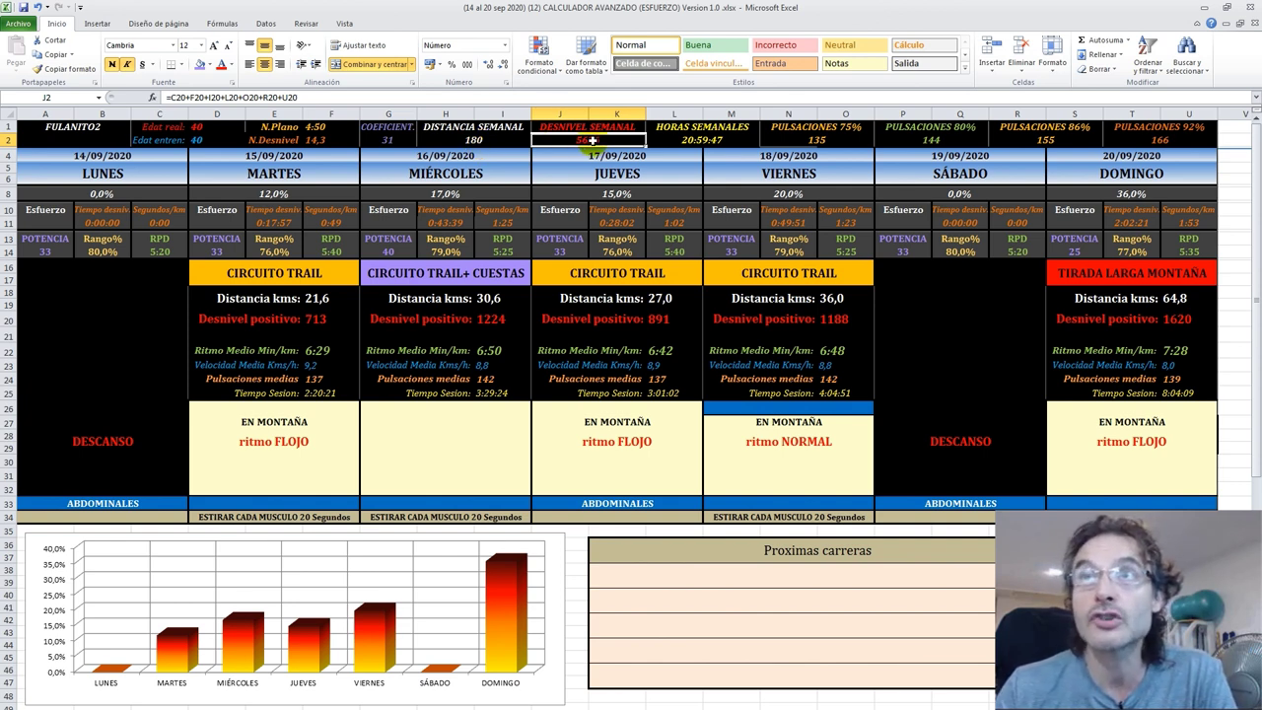
click(473, 141)
click(587, 141)
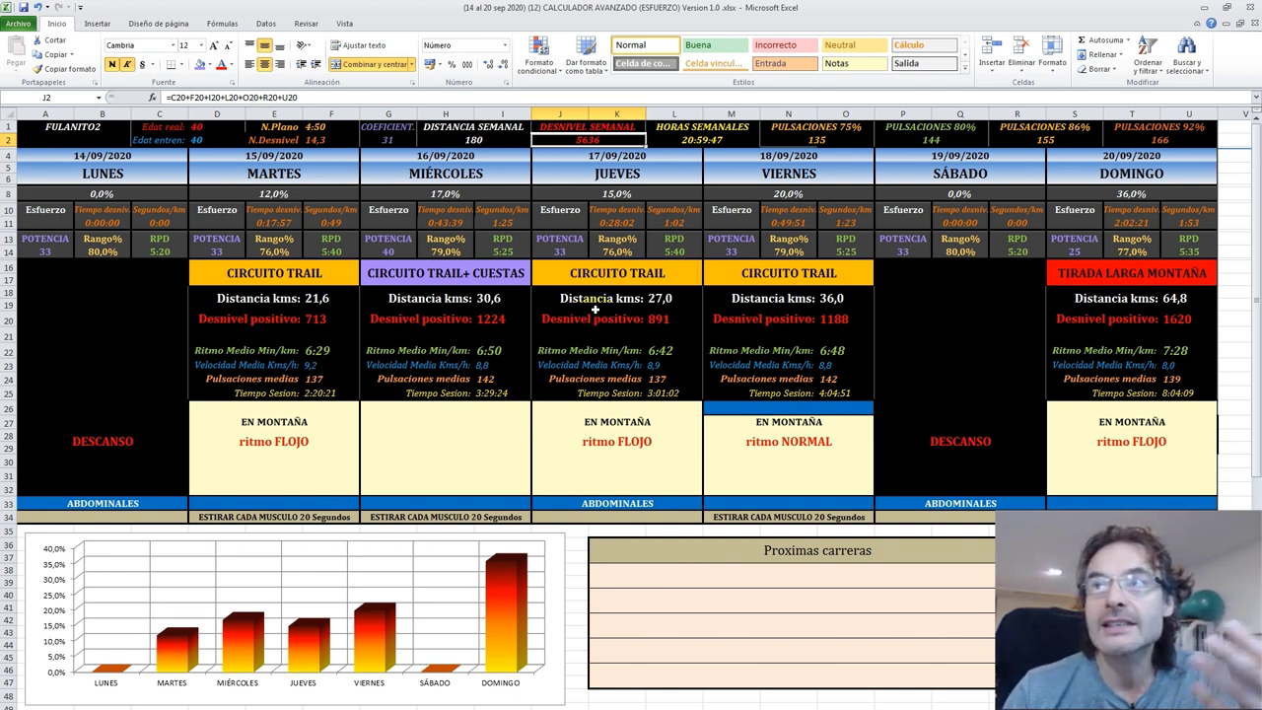
click(963, 340)
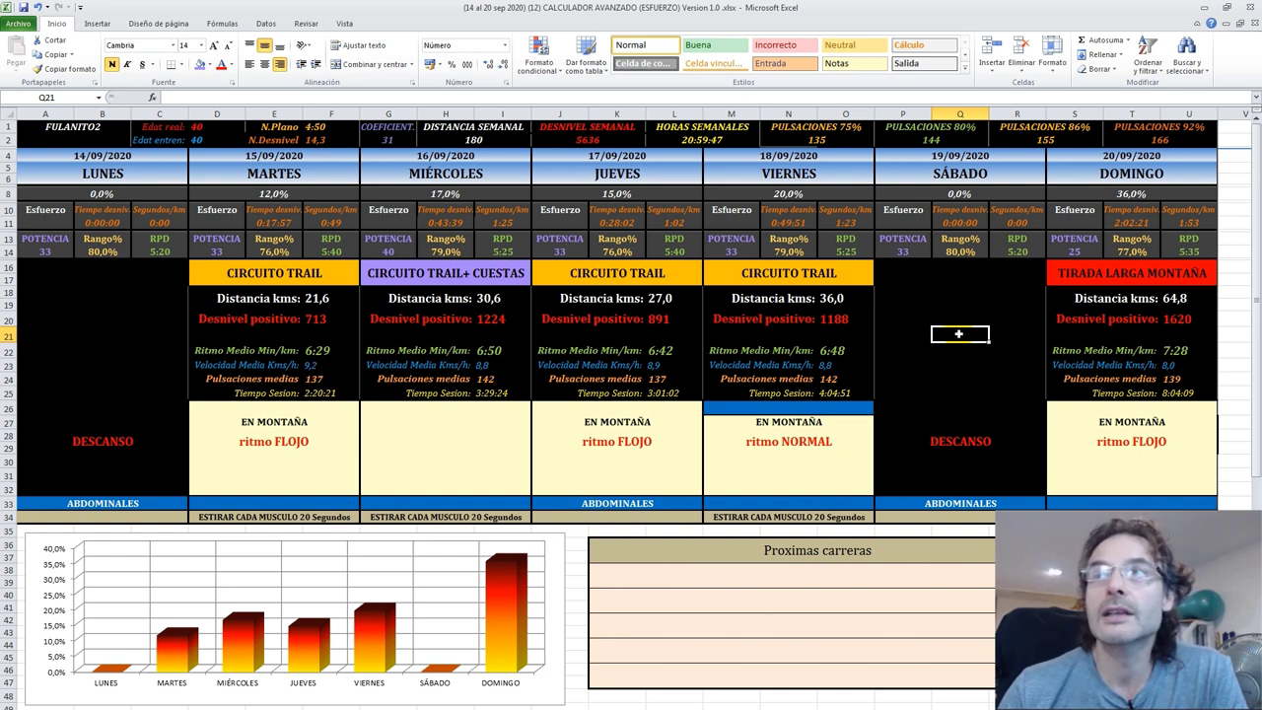
Step: Copy the formatting of Friday's session block, from title through notes, onto Saturday's block
drag(779, 273, 777, 486)
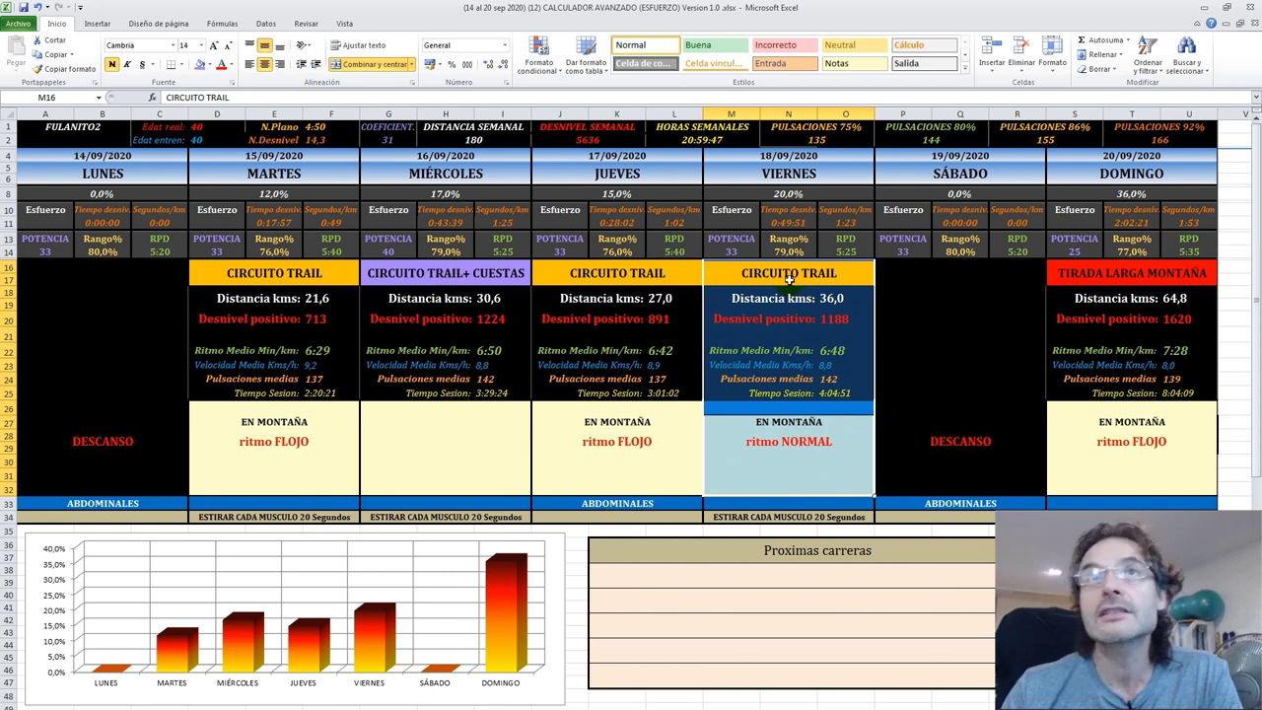
click(67, 68)
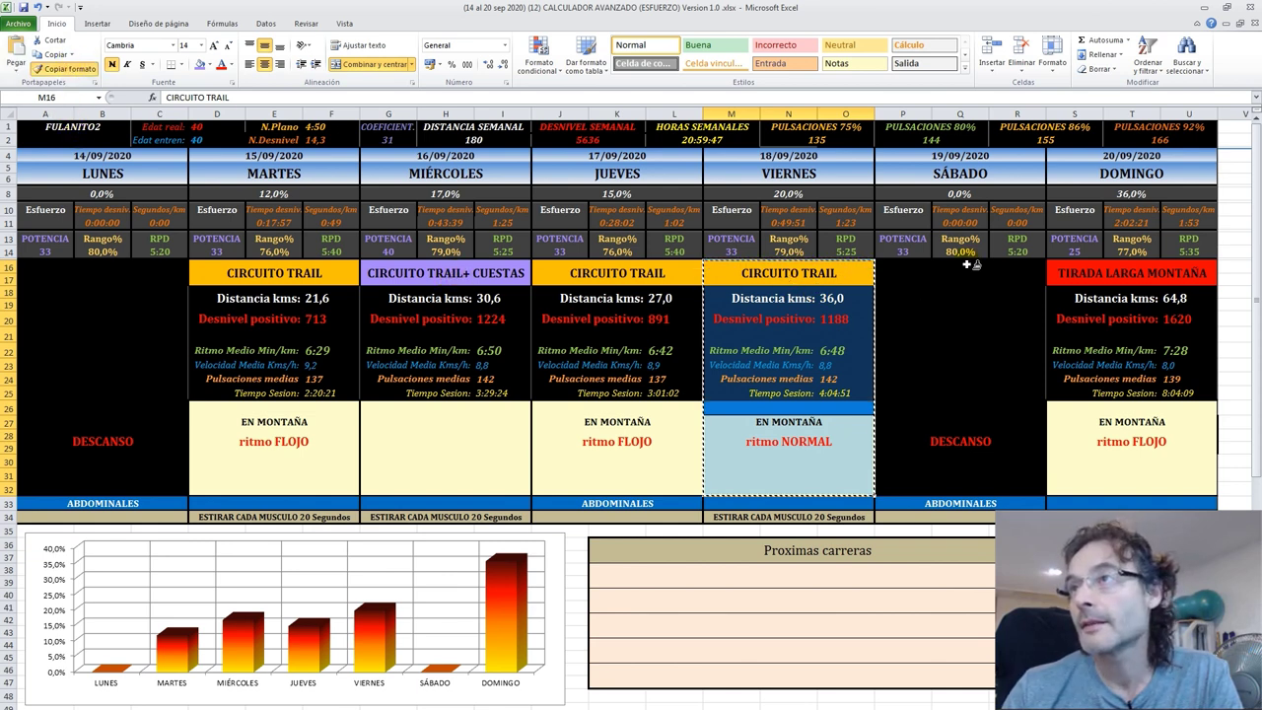
mouse_move(971, 286)
mouse_down()
mouse_move(958, 480)
mouse_move(916, 463)
mouse_up()
click(837, 440)
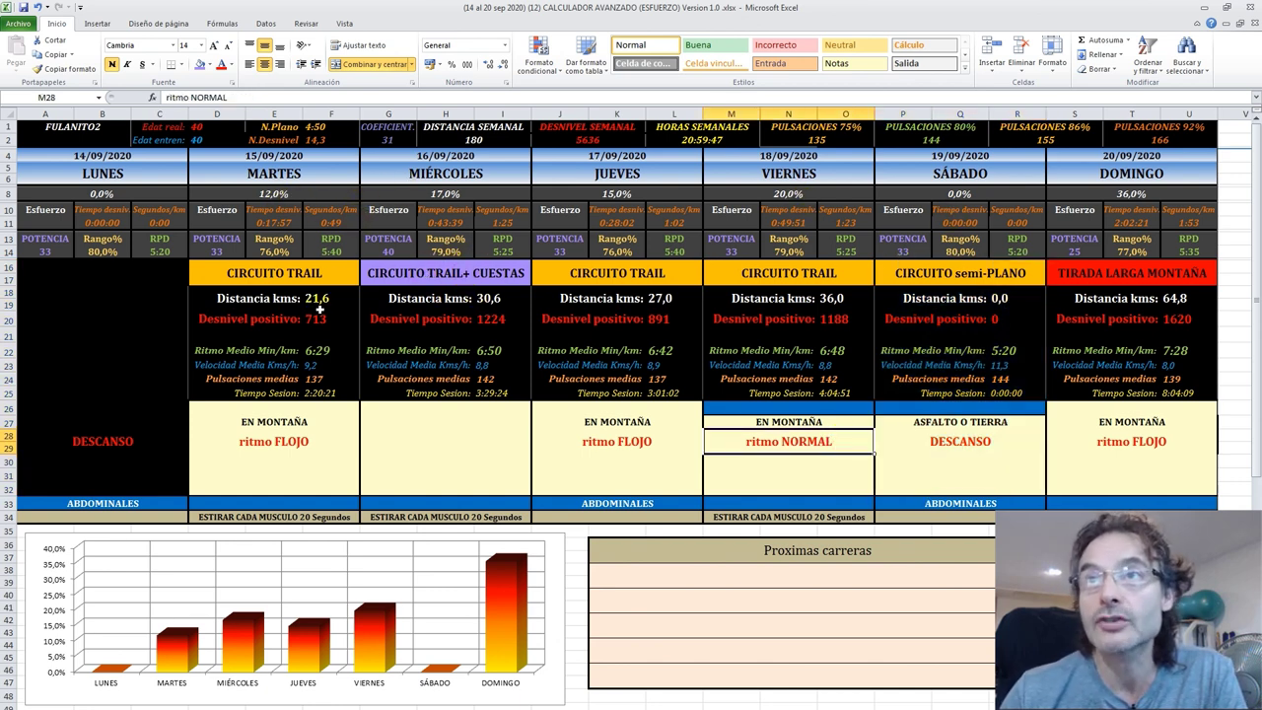
Step: Set Friday's share of the weekly distance to 17% and Saturday's share to 15%
click(801, 194)
text(17)
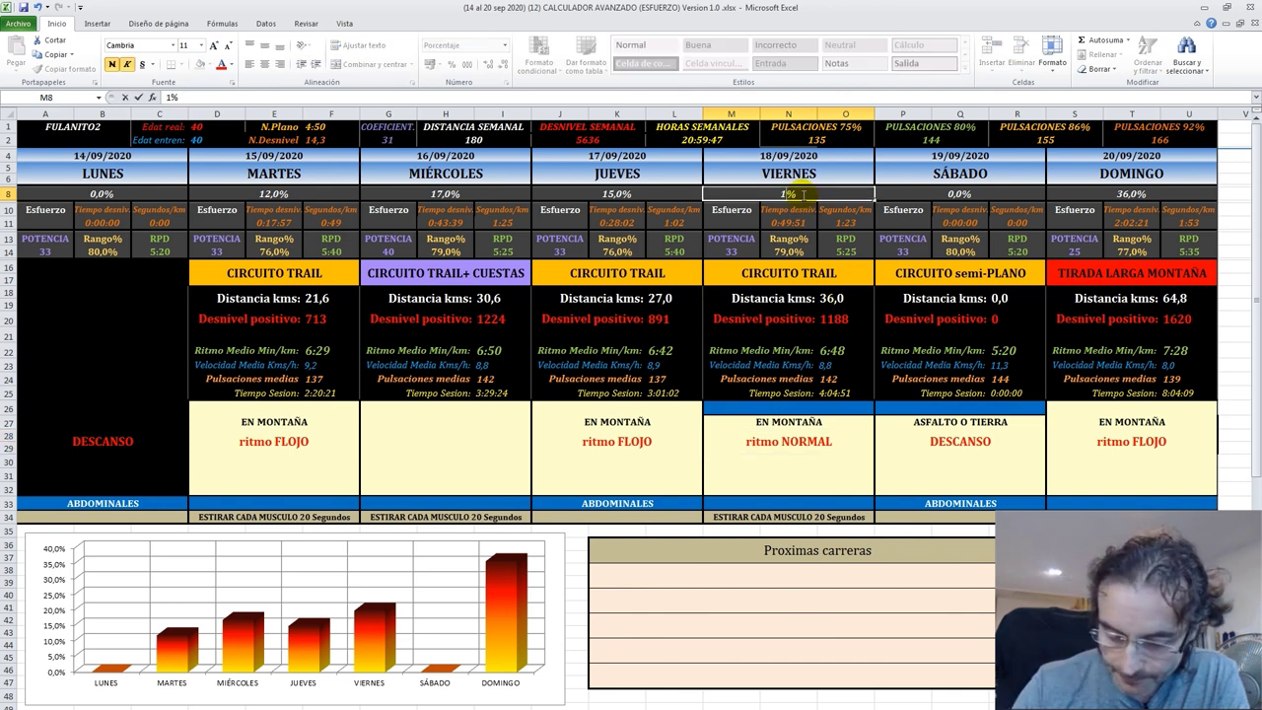
key(Return)
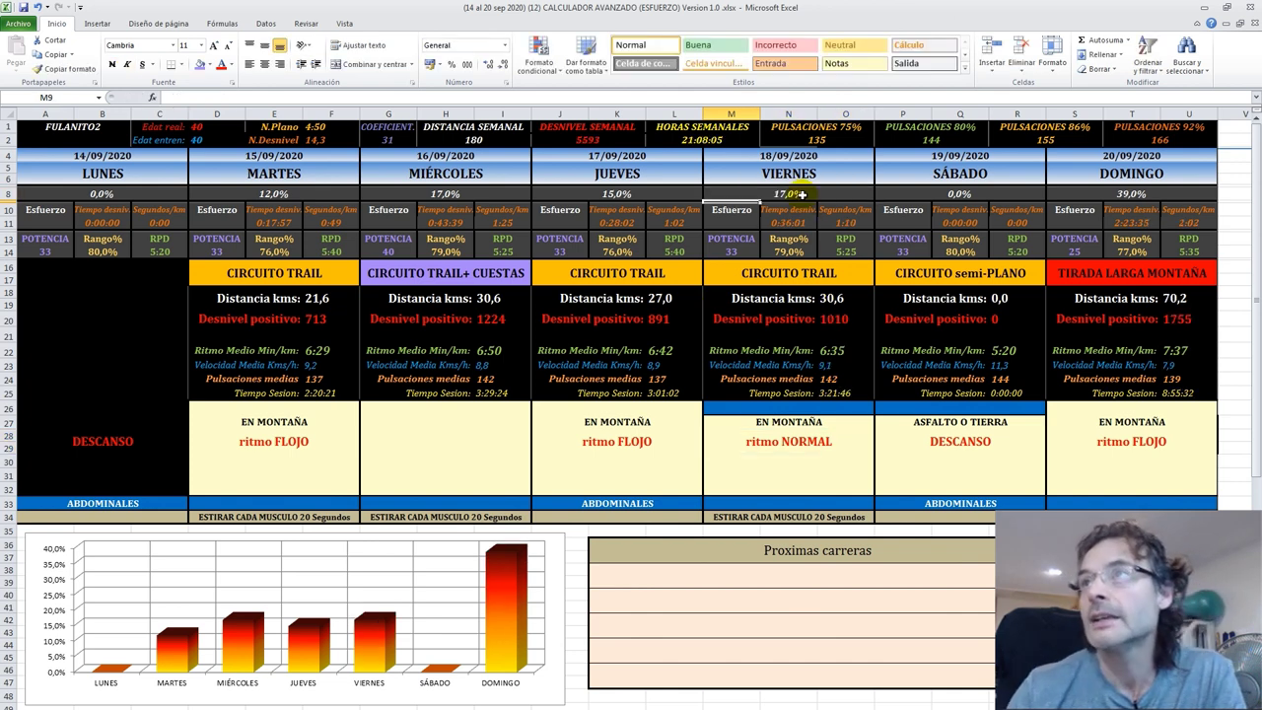
click(969, 194)
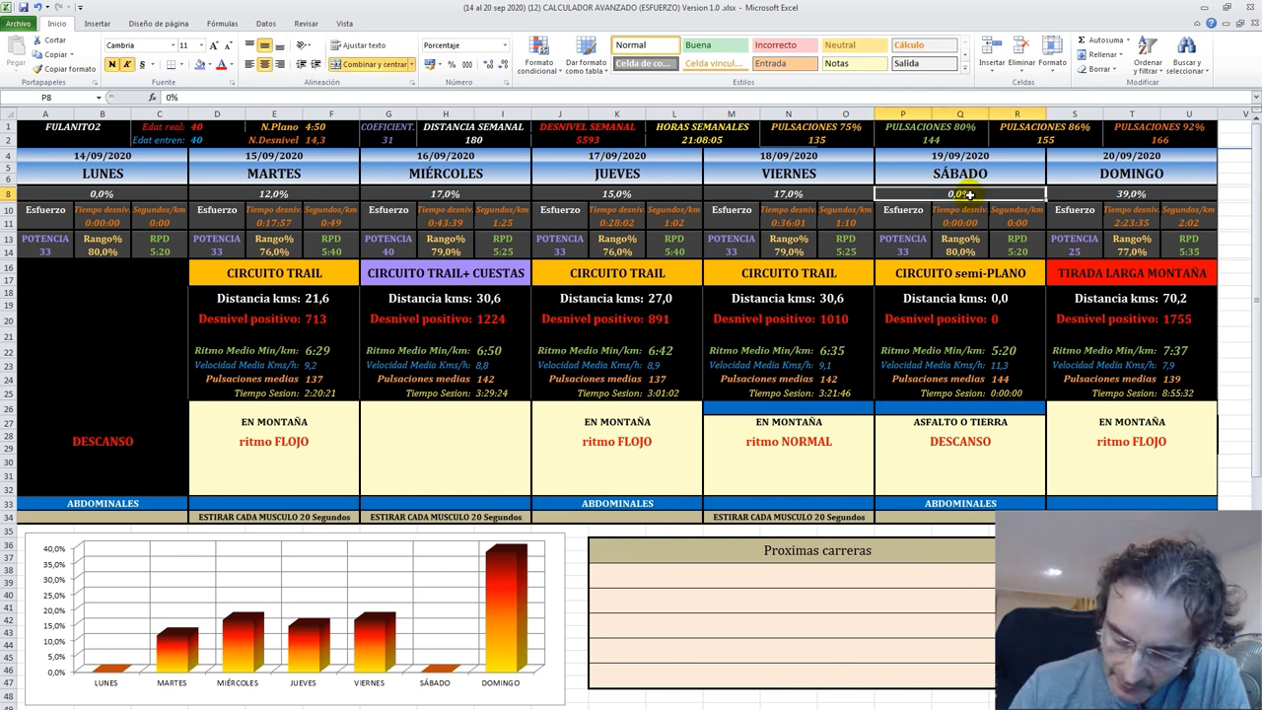
text(15)
key(Return)
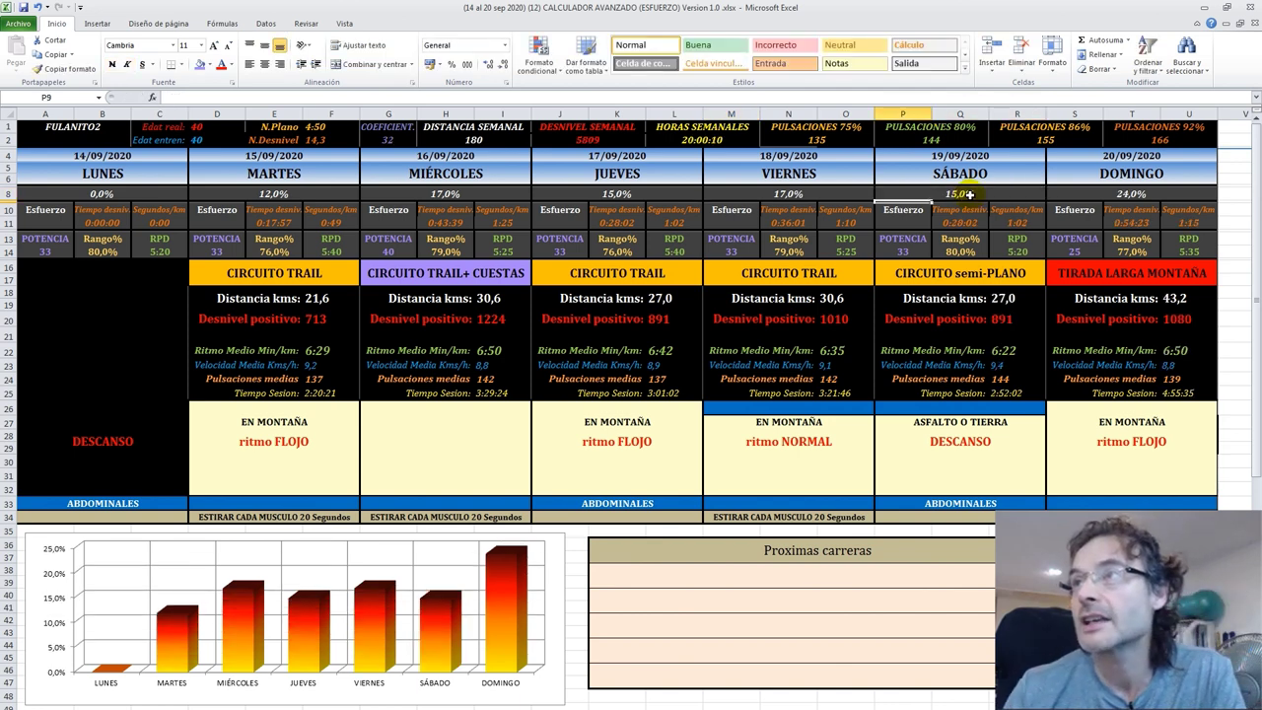
Step: Copy Friday's CIRCUITO TRAIL session title over Saturday's CIRCUITO semi-PLANO title
click(774, 271)
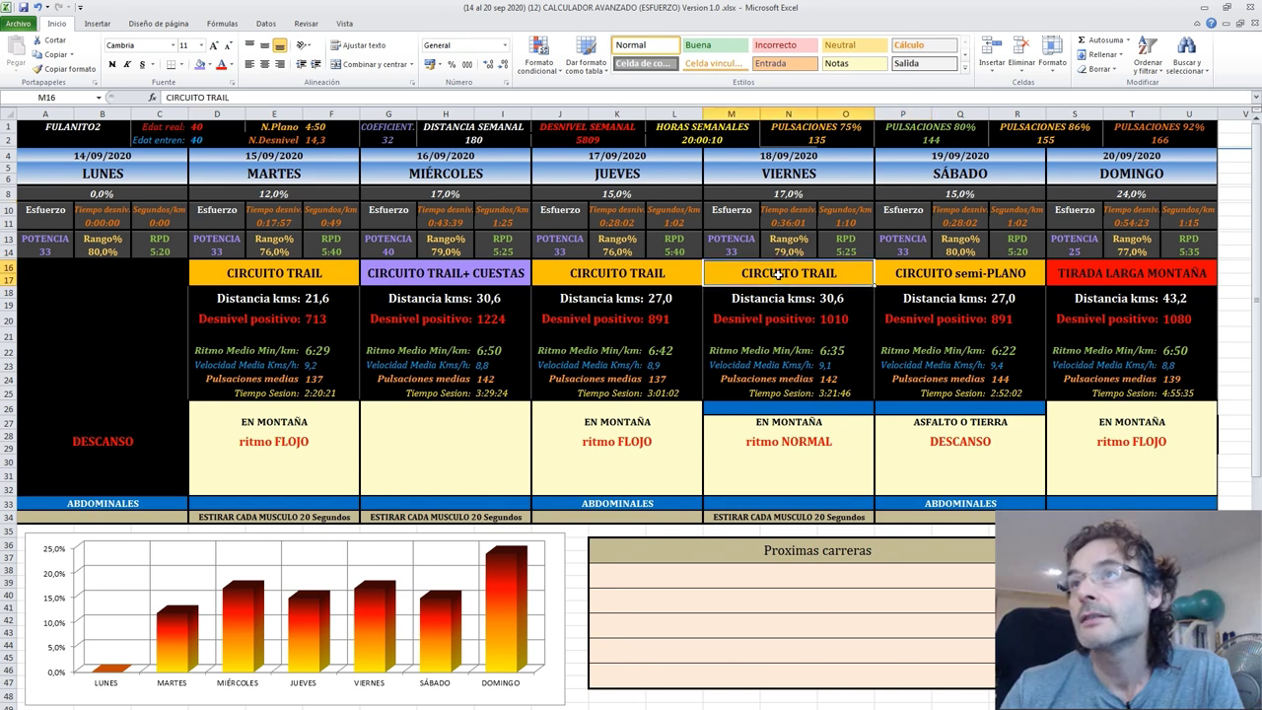
right_click(777, 274)
click(812, 298)
right_click(954, 279)
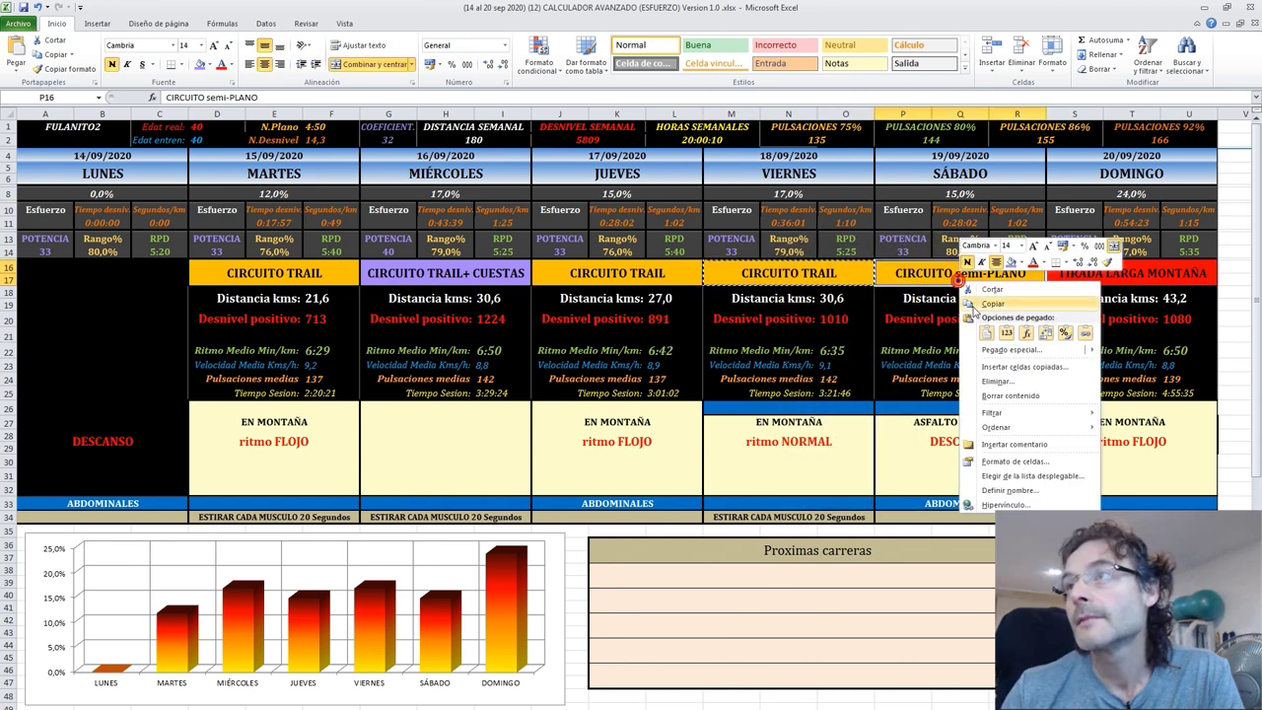
click(984, 334)
click(1075, 488)
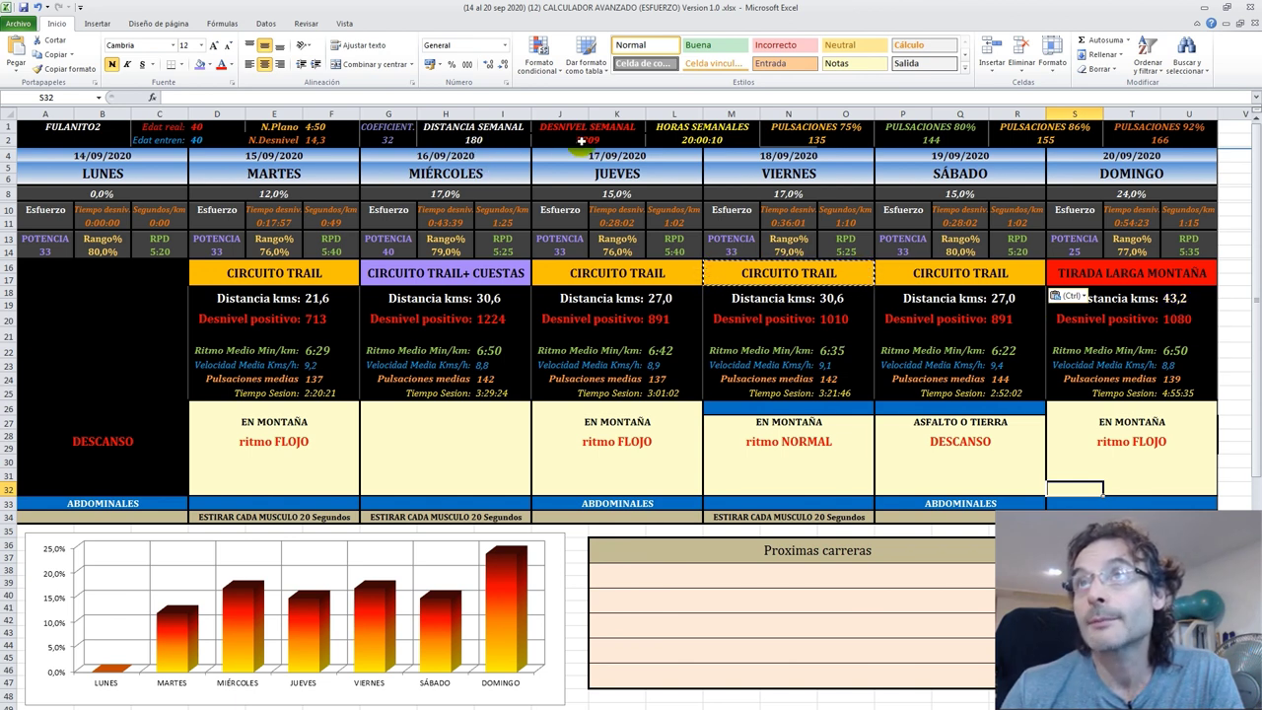
Step: Set Sunday's POTENCIA to 33 and Saturday's Rango% to 75%
click(1082, 254)
text(33)
key(Return)
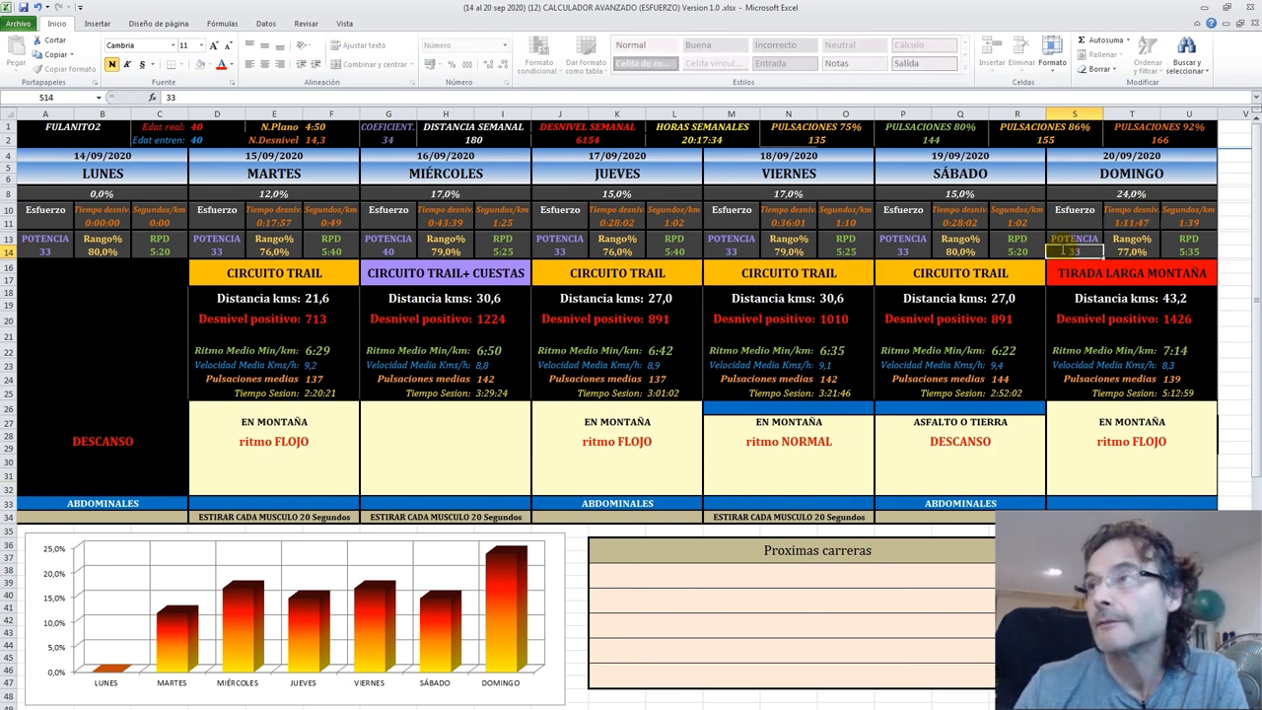
click(954, 253)
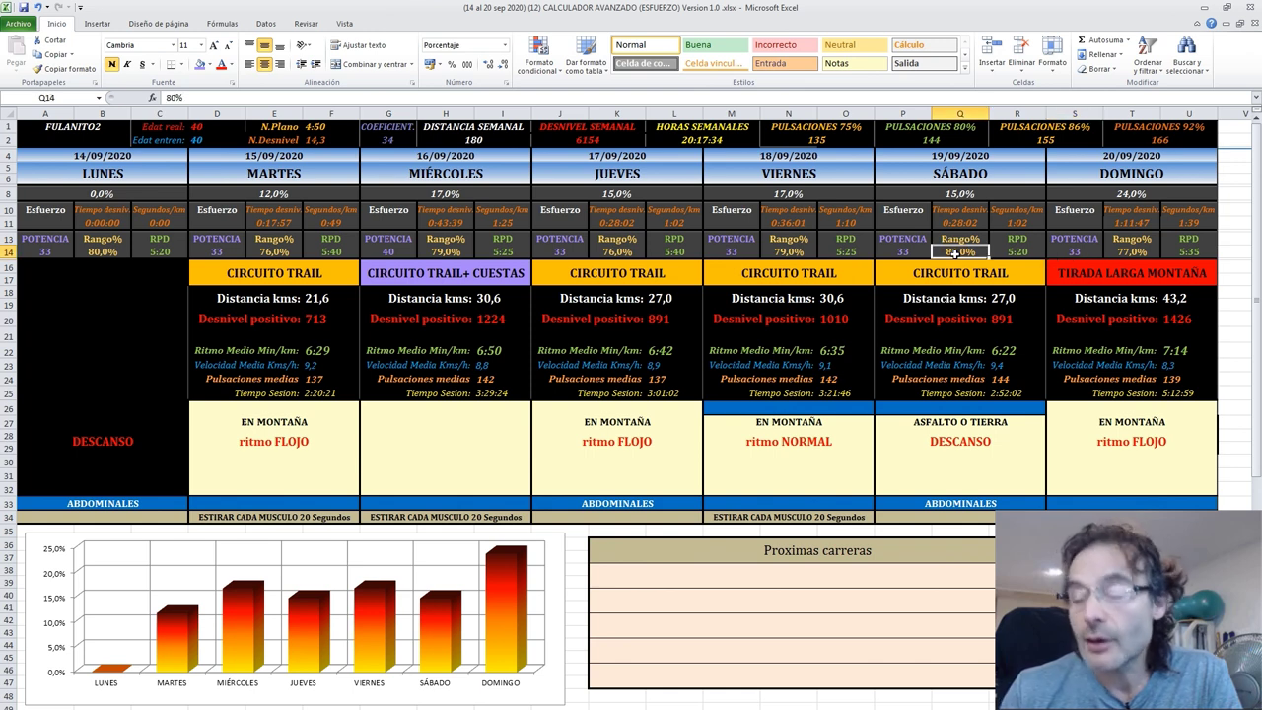
text(75)
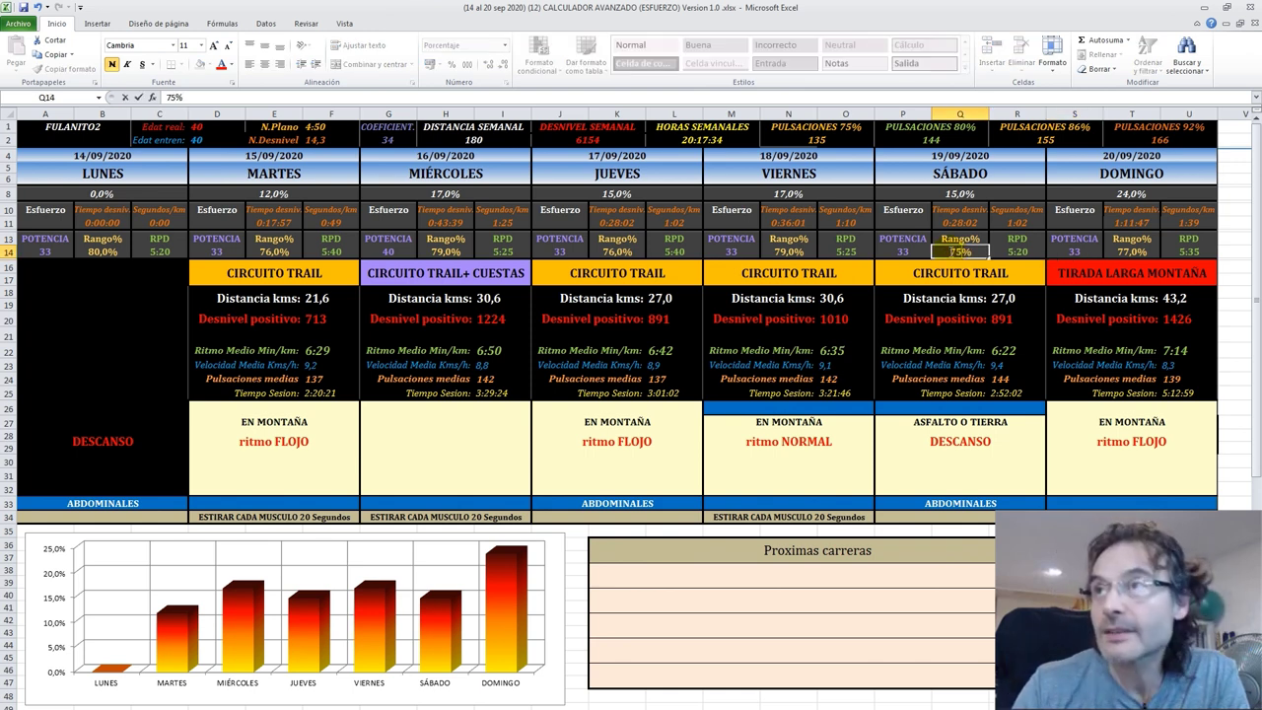
key(Return)
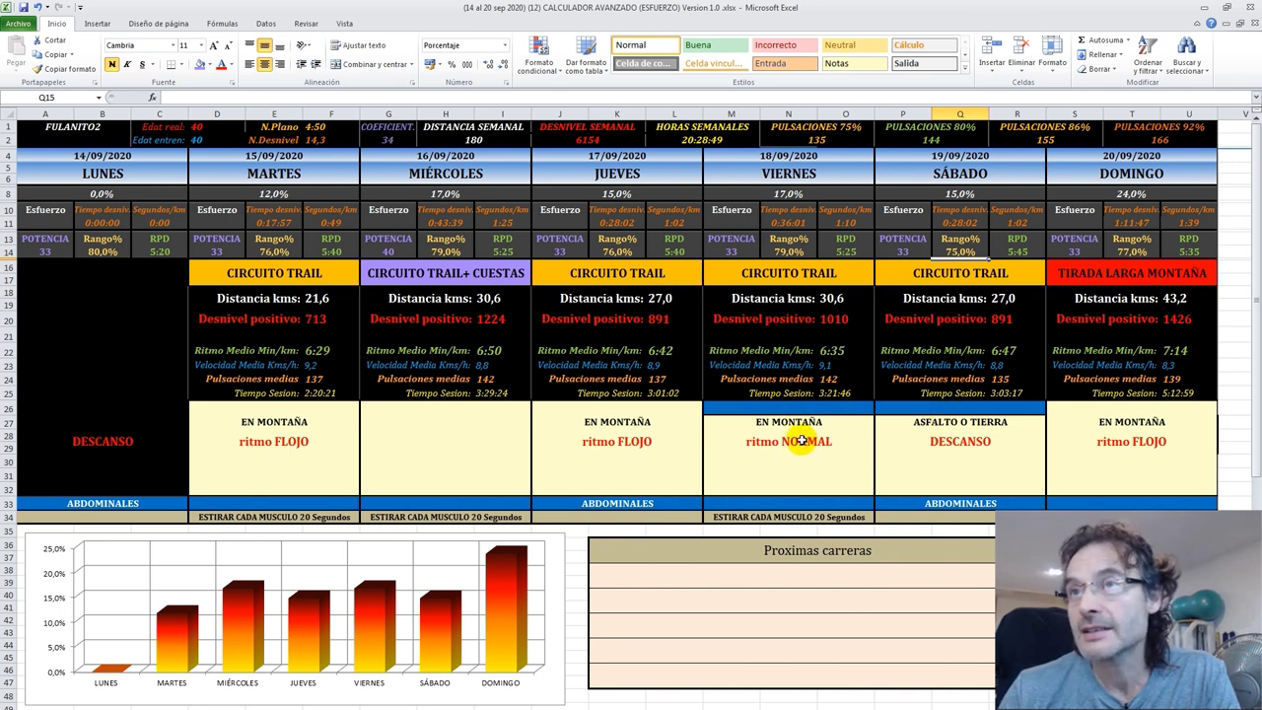
Step: Copy Thursday's EN MONTAÑA and ritmo FLOJO notes over Saturday's ASFALTO O TIERRA and DESCANSO notes
click(642, 431)
right_click(649, 442)
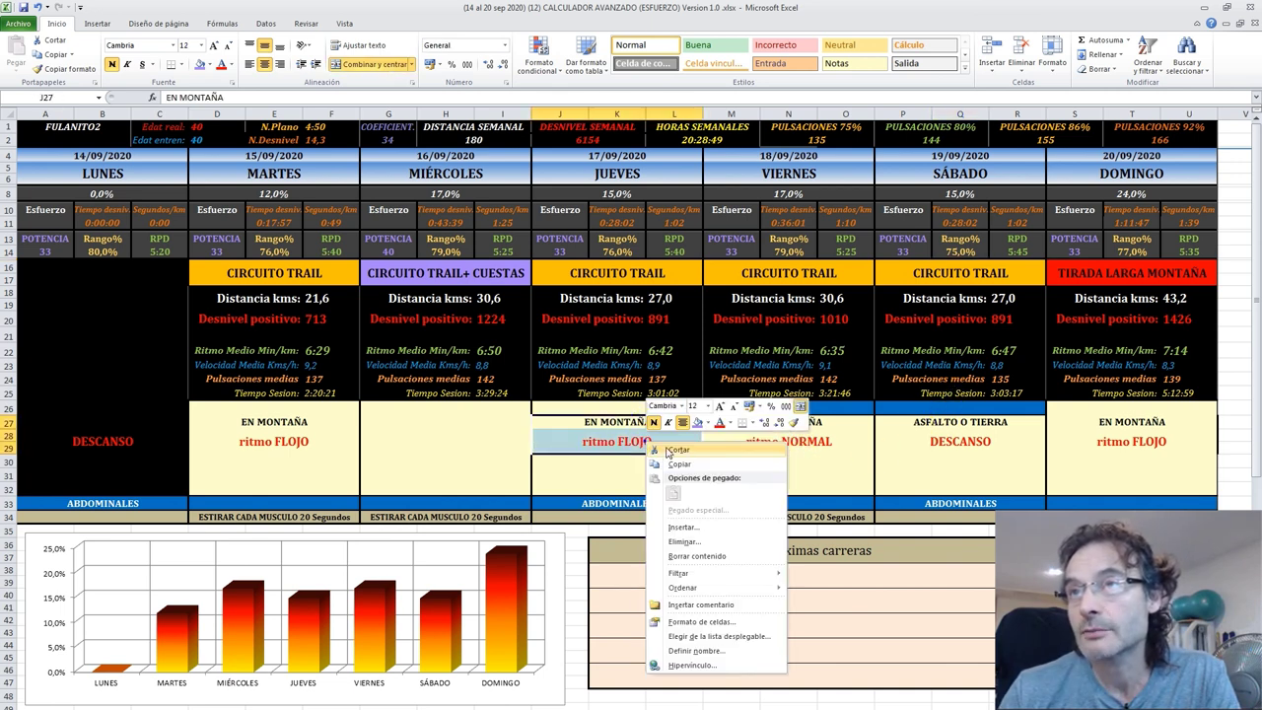
click(671, 450)
click(958, 439)
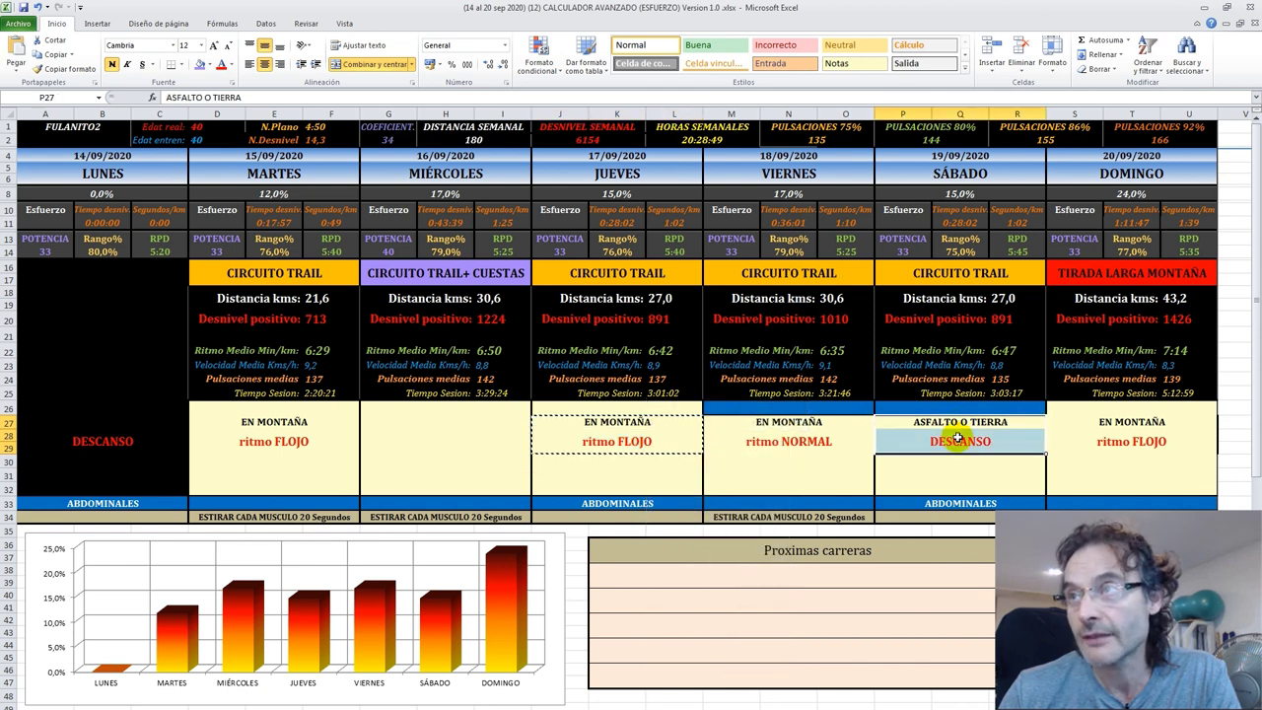
right_click(958, 439)
click(987, 482)
click(944, 486)
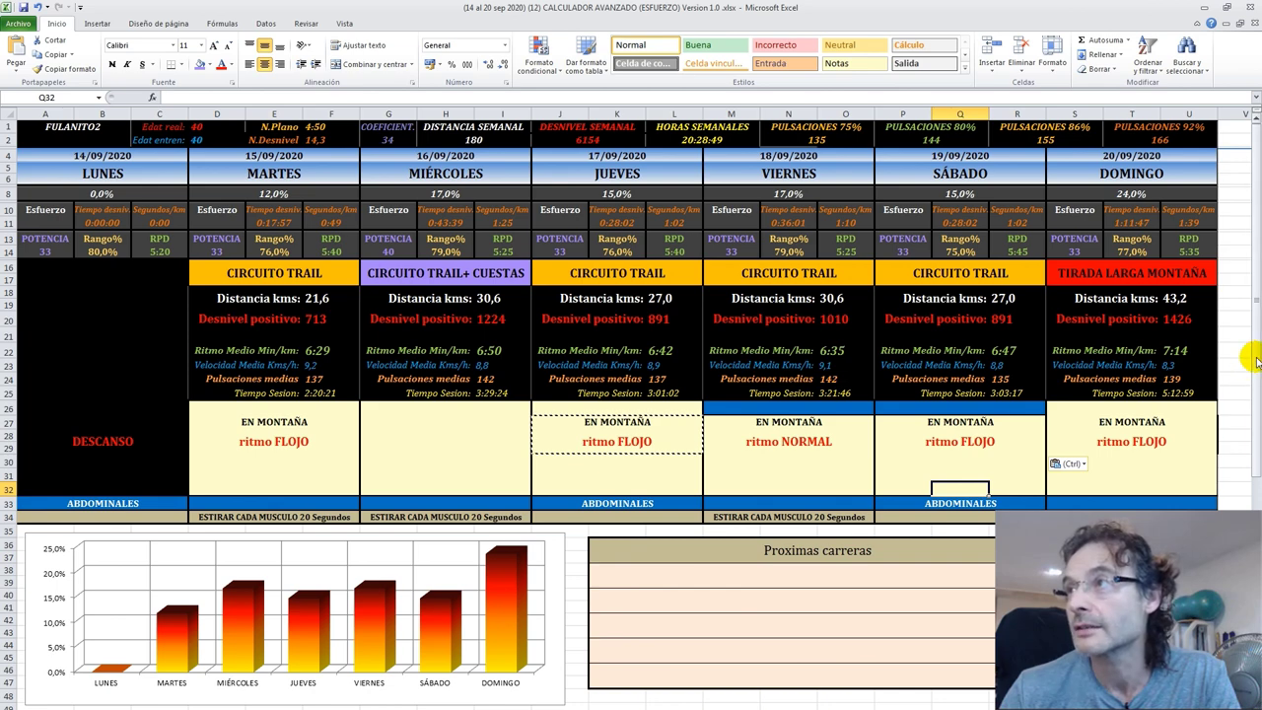
scroll(1257, 362, down, 2)
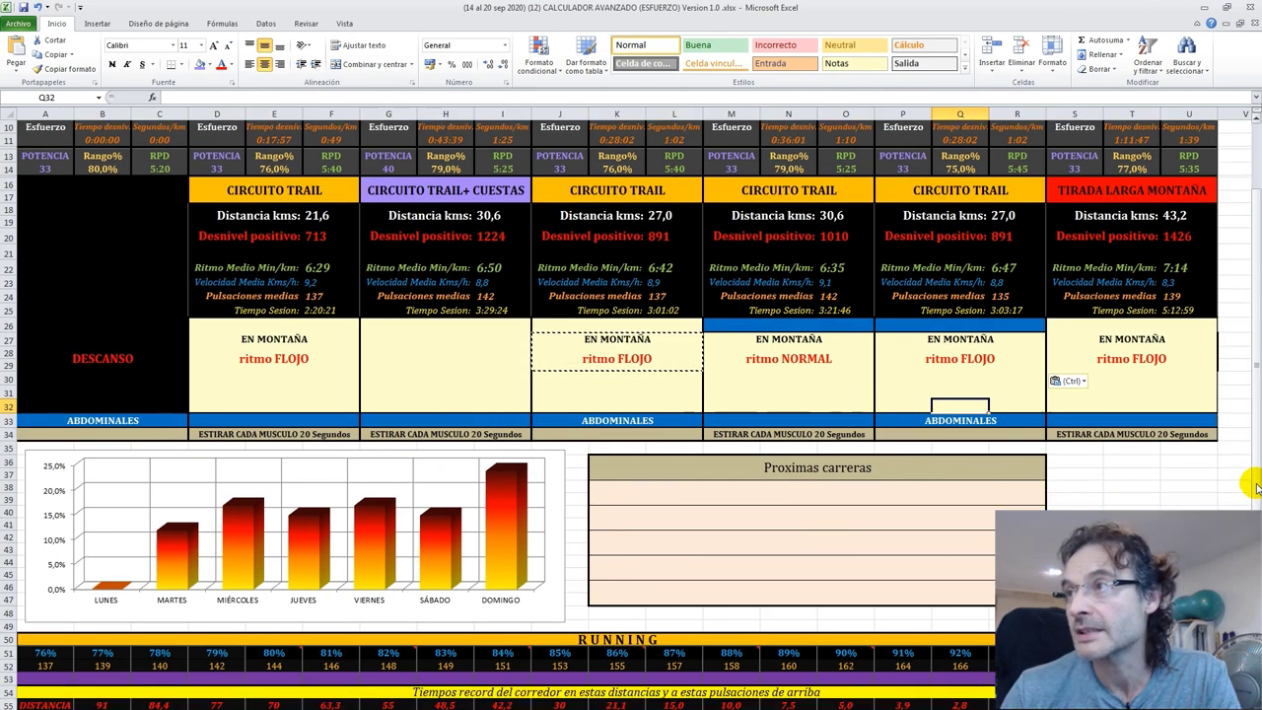
scroll(1254, 473, up, 2)
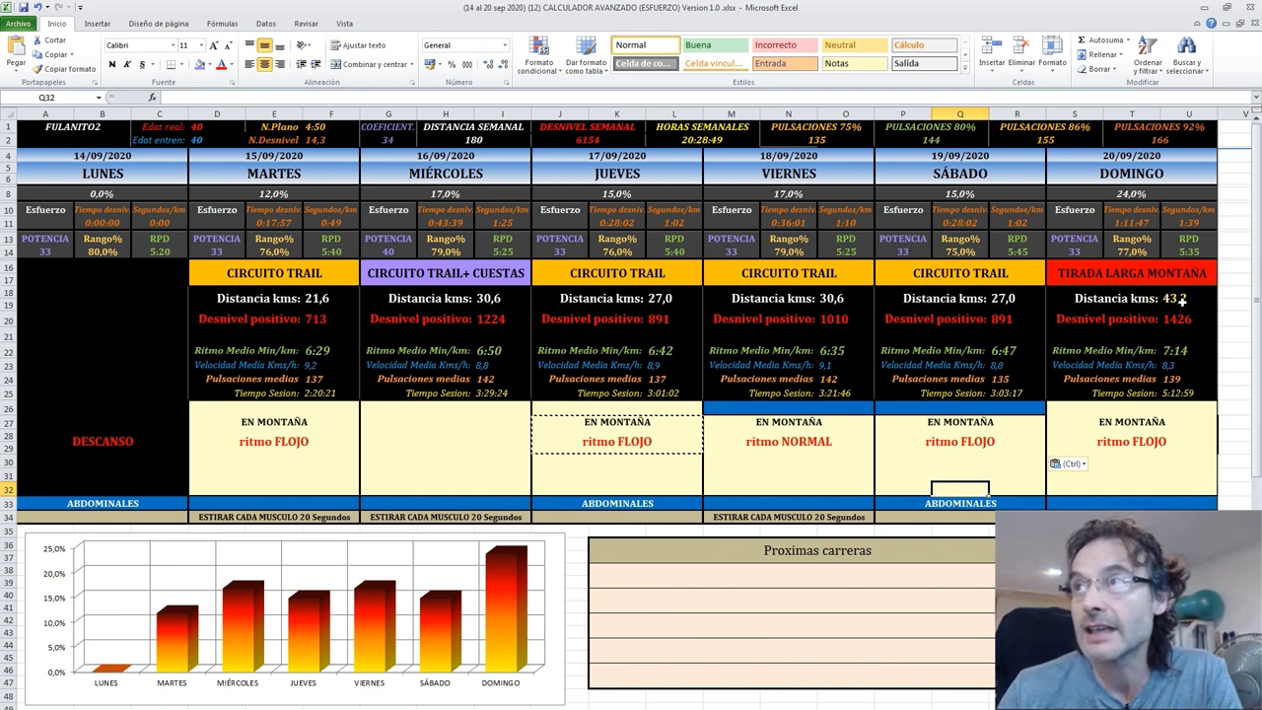
Step: Set the weekly distance (DISTANCIA SEMANAL) to 200 km and check the weekly elevation total
click(1180, 301)
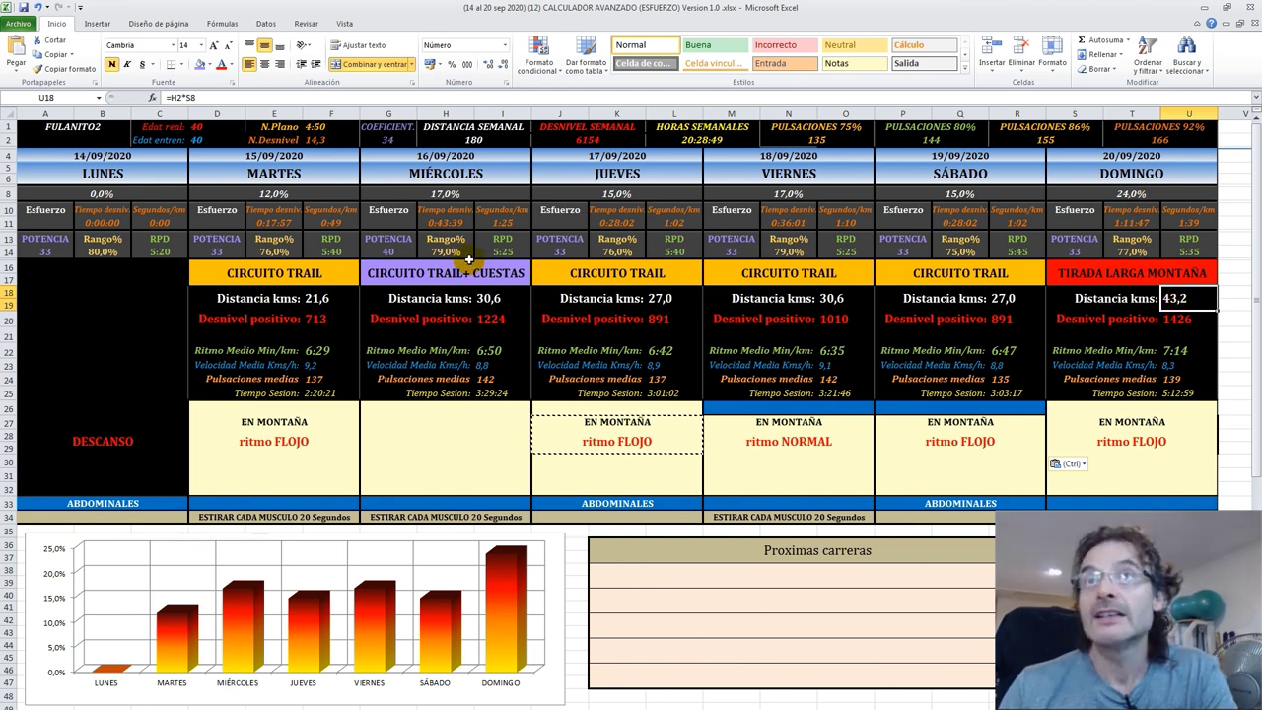
click(469, 144)
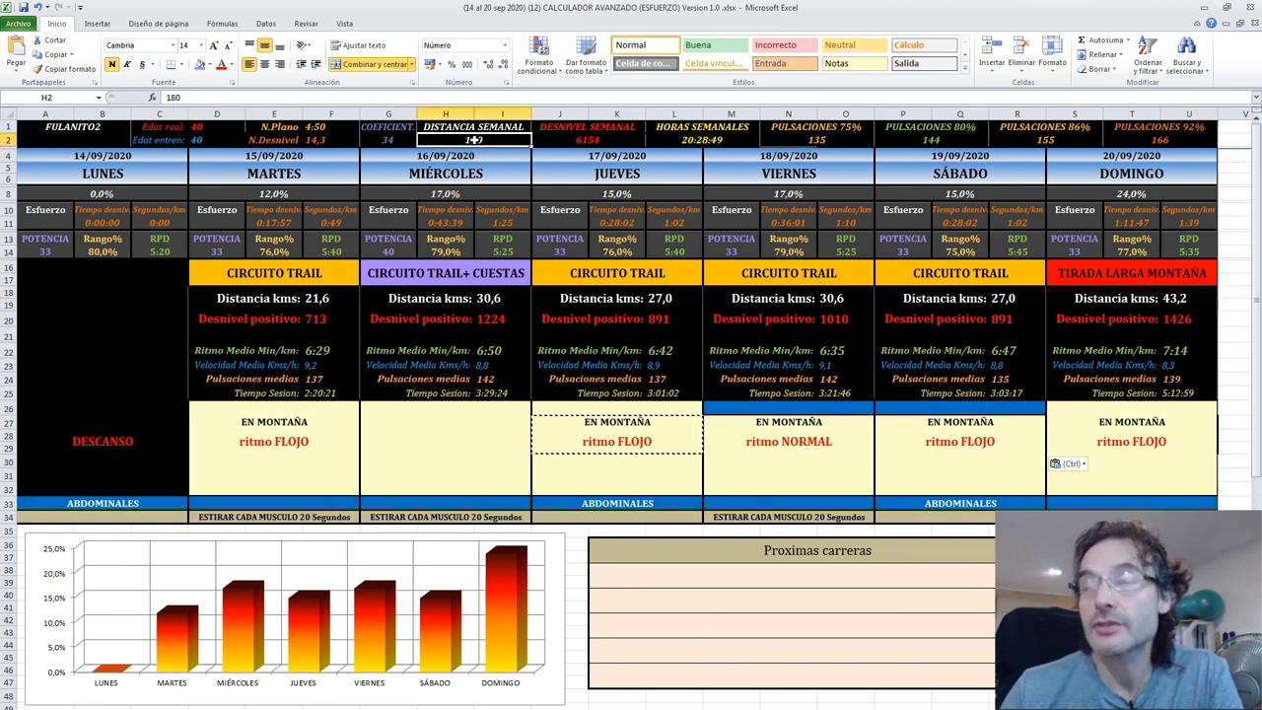
text(200)
key(Return)
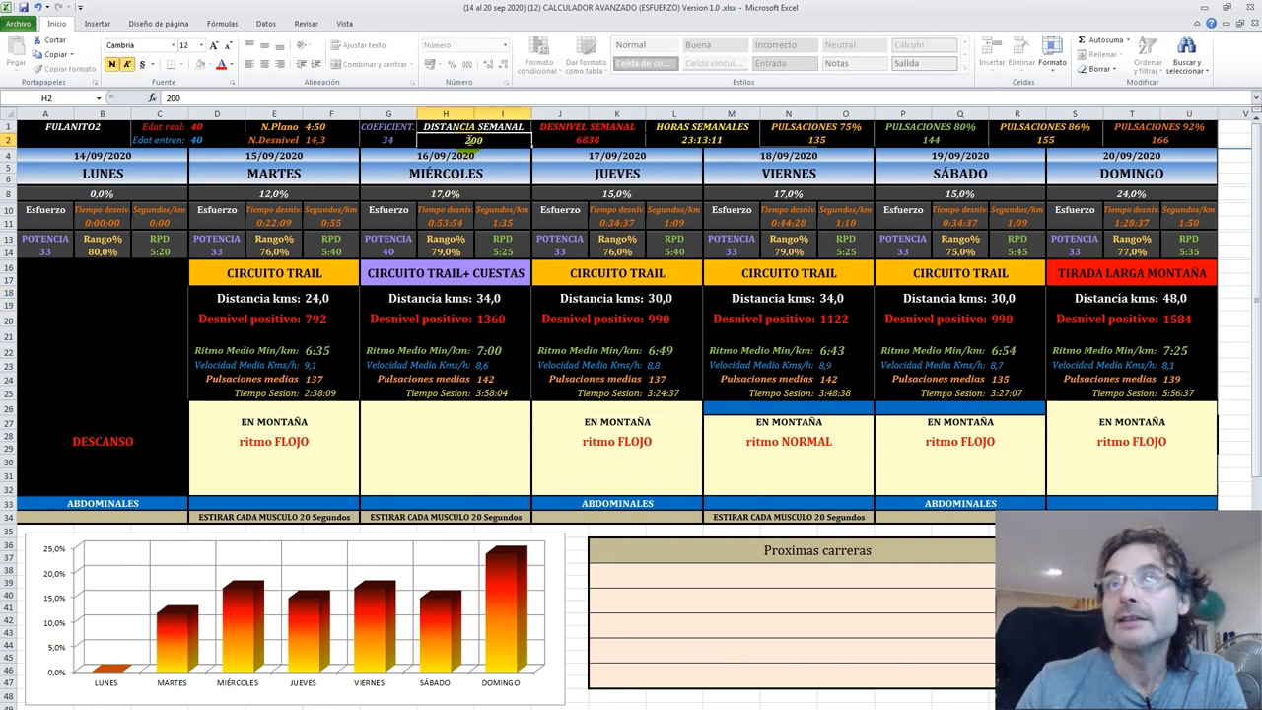
click(586, 142)
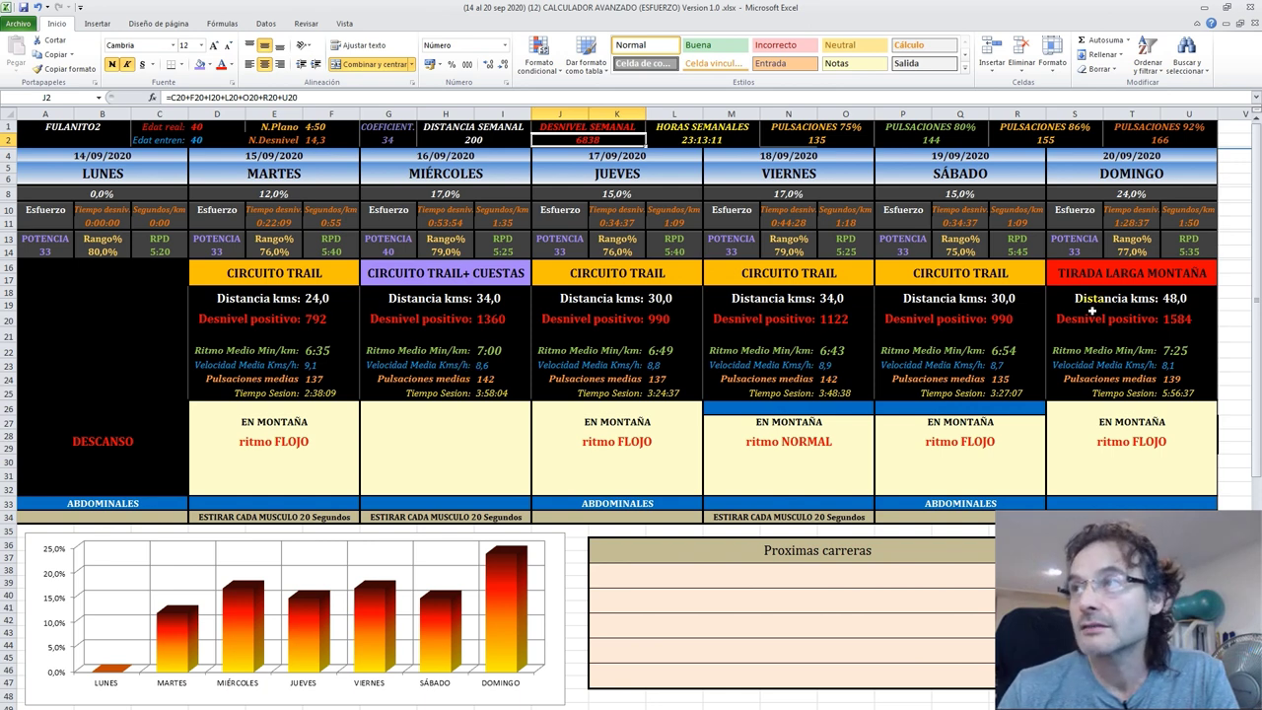
Step: Set both Wednesday's and Friday's shares of the weekly distance to 15%
click(444, 198)
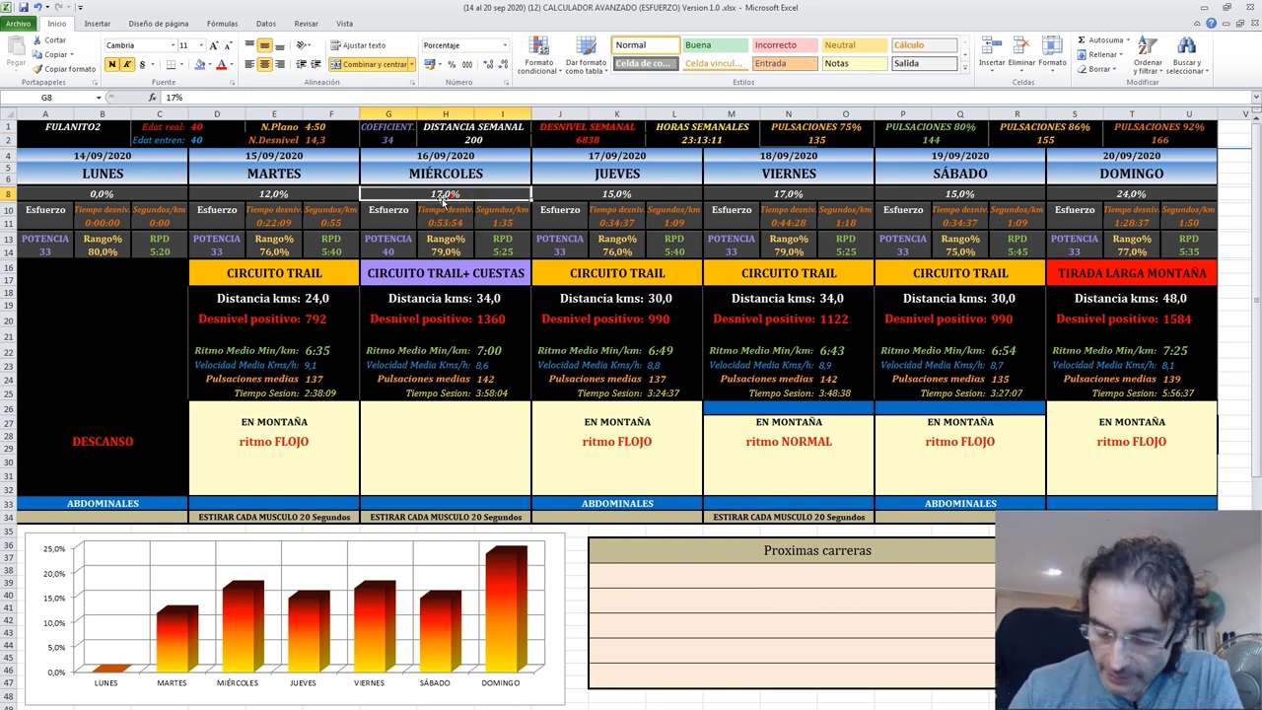
text(15)
key(Return)
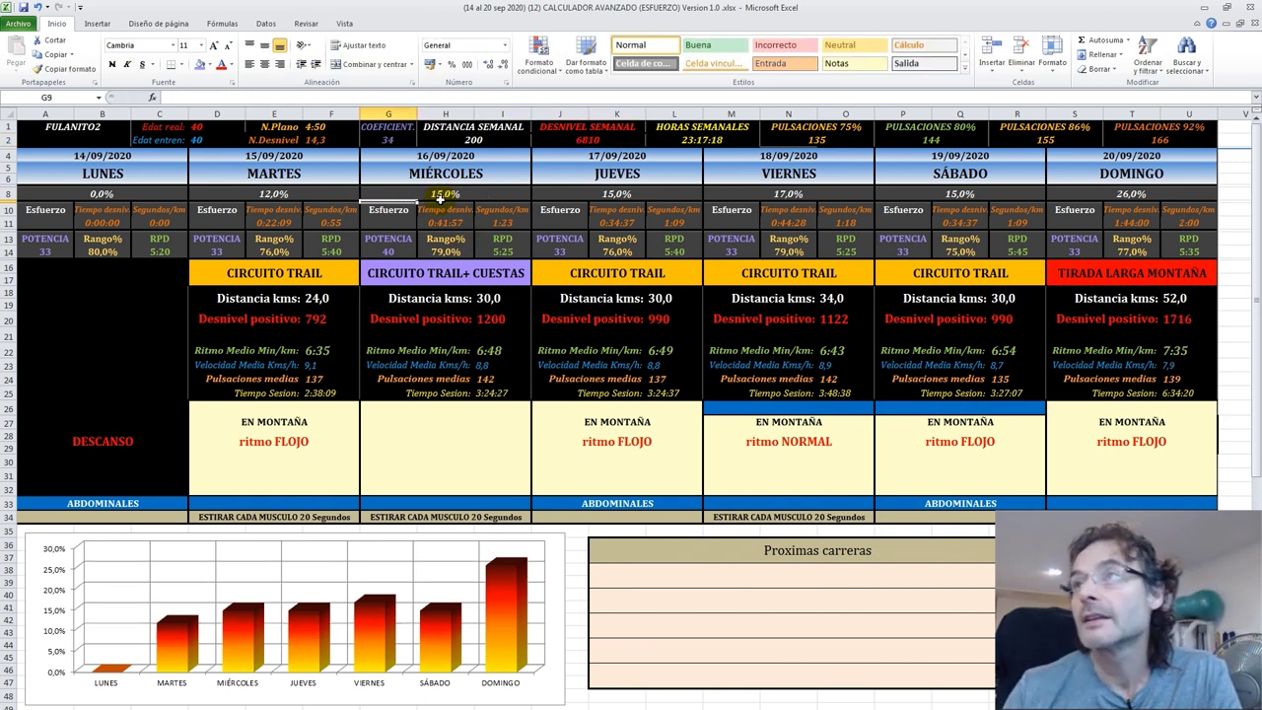
click(792, 193)
text(15)
key(Return)
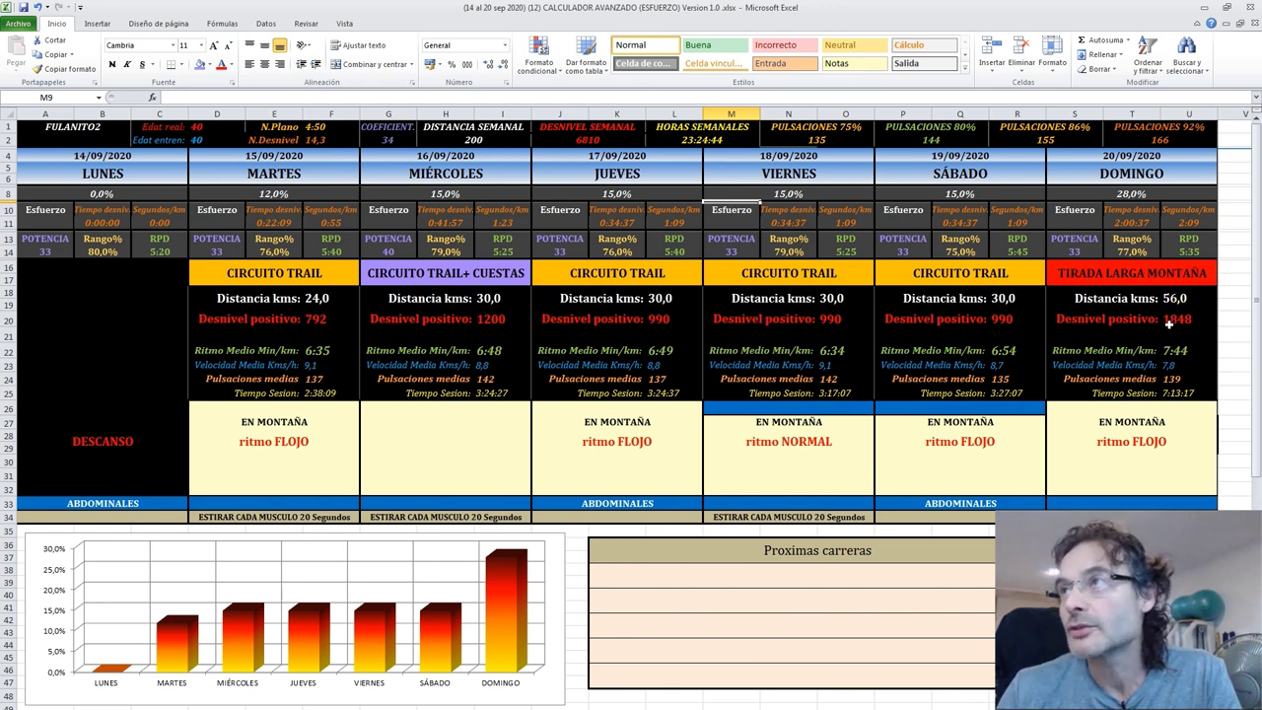
Step: Set Sunday's POTENCIA to 28
click(1069, 252)
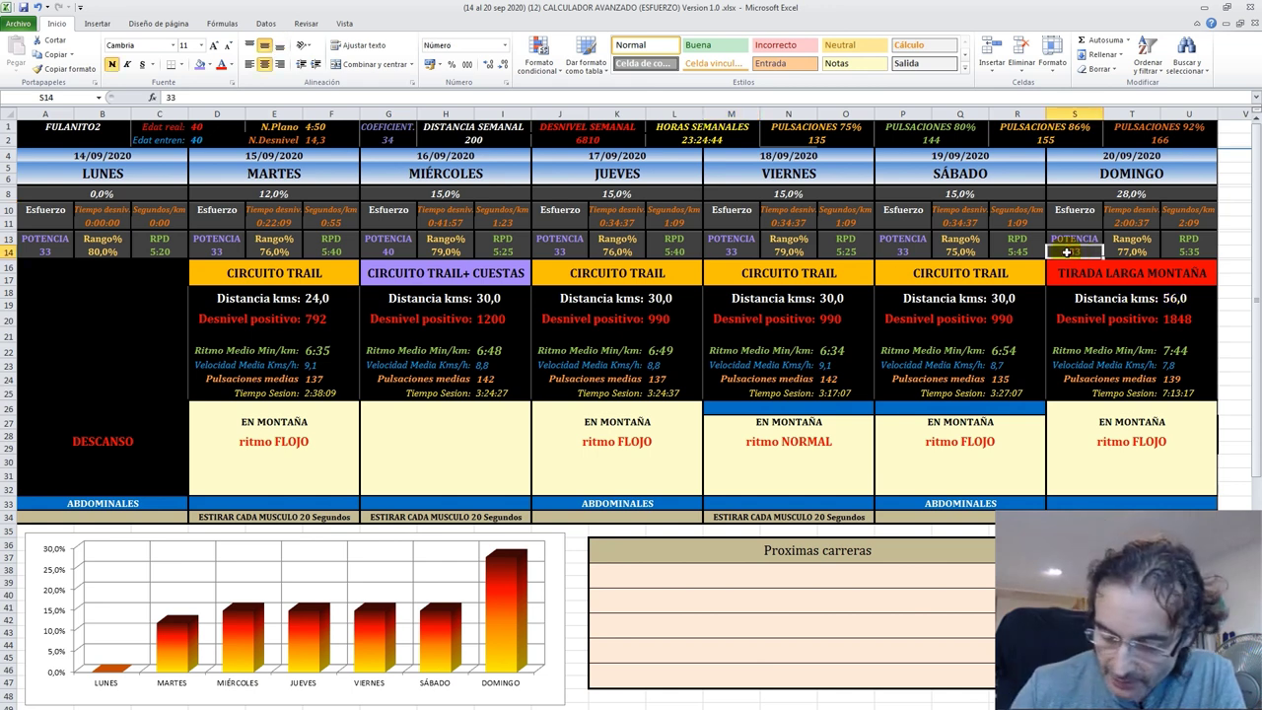
text(28)
key(Return)
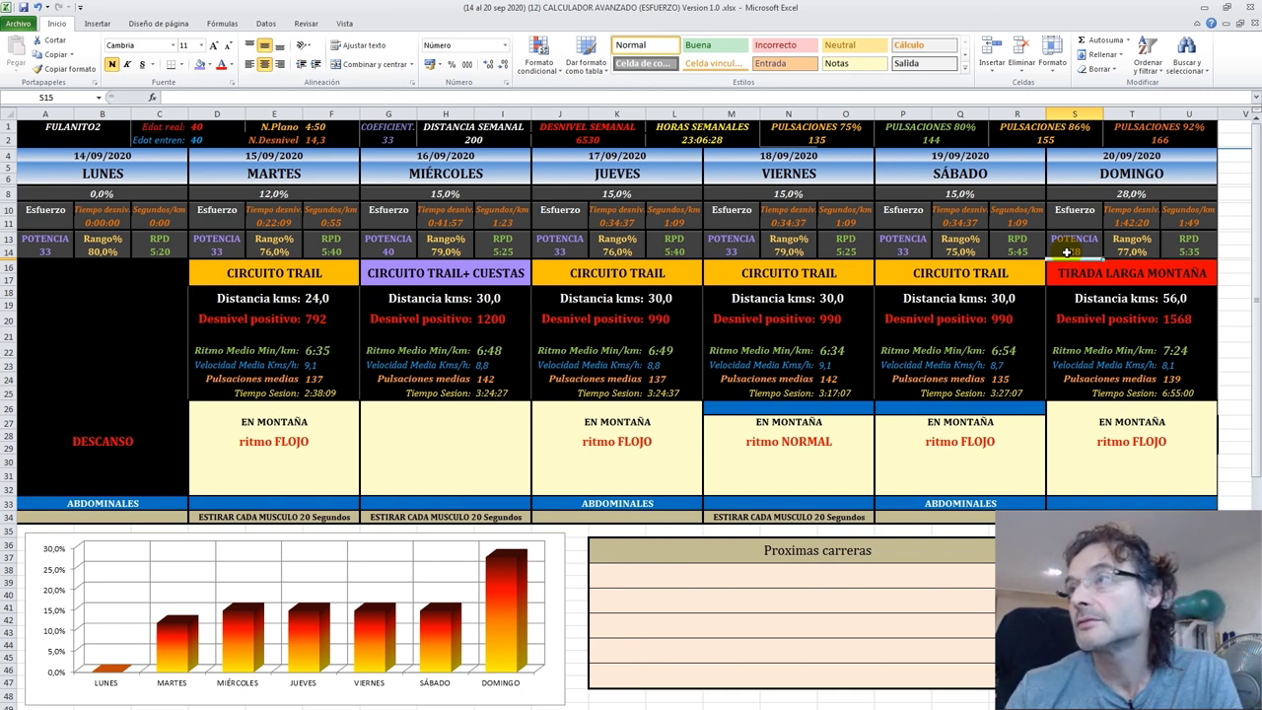
Step: Set Sunday's POTENCIA to 25 and check that day's session time
click(1063, 253)
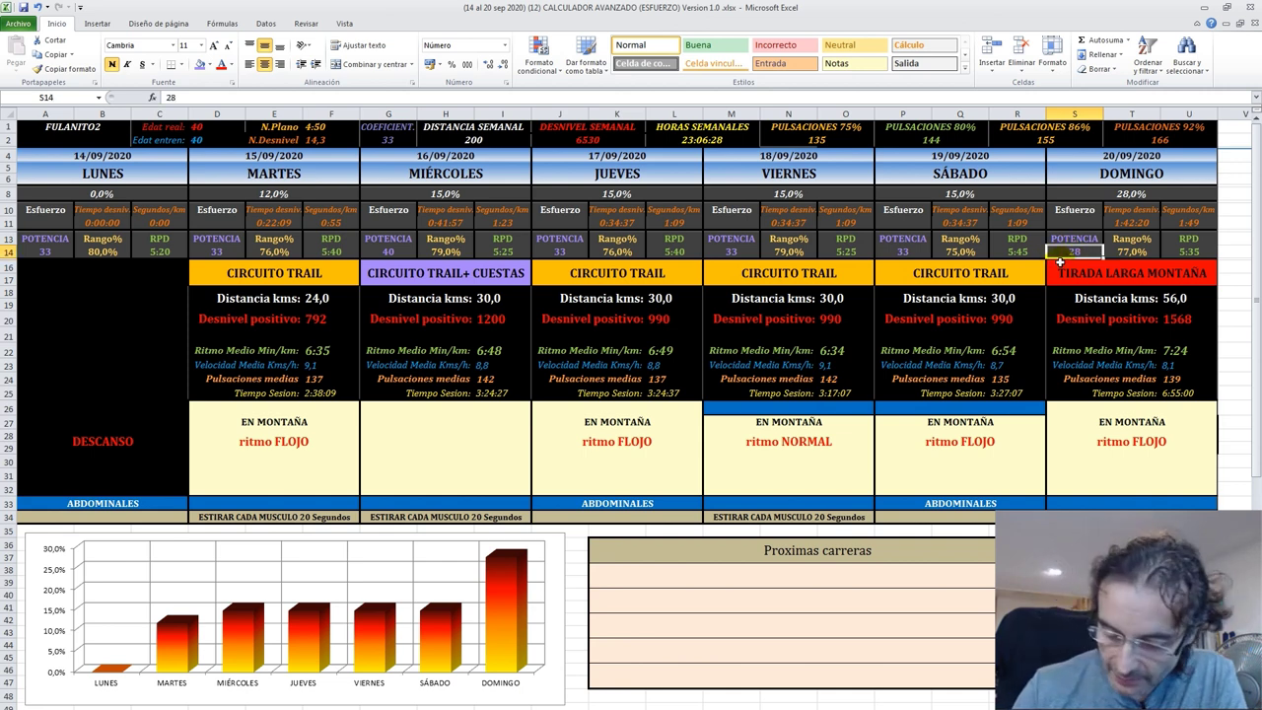
text(2)
key(Return)
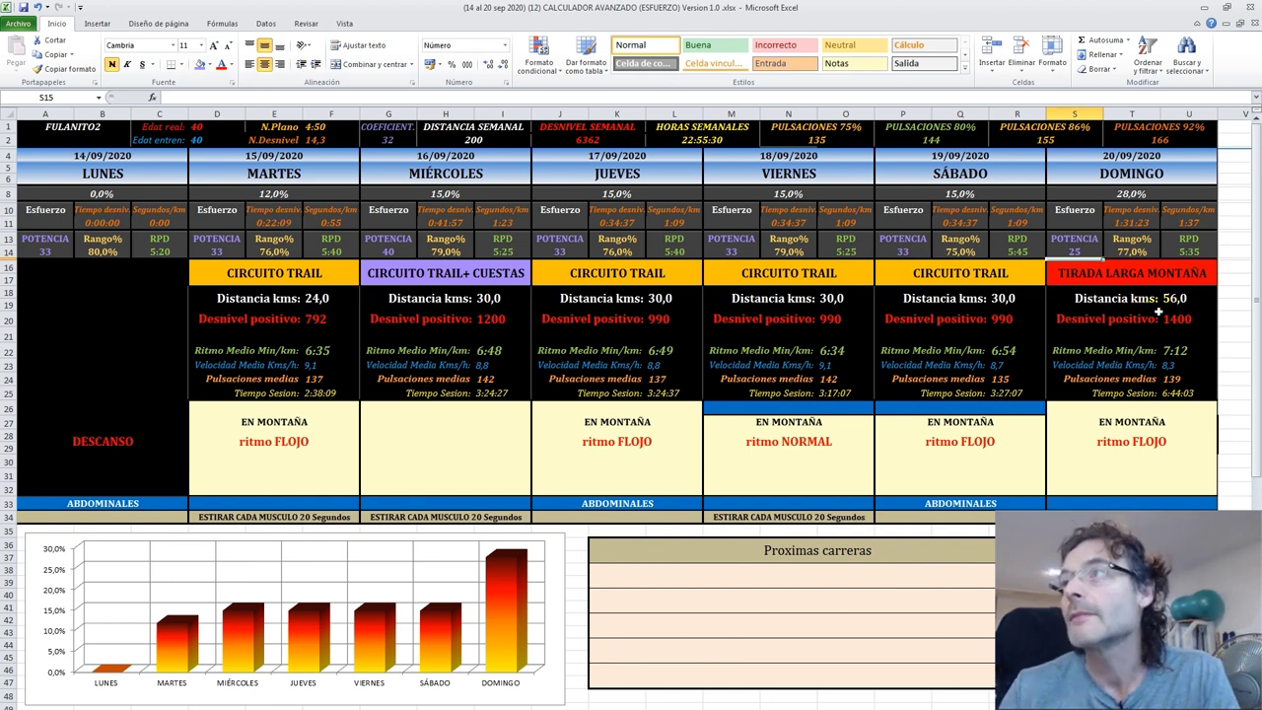
click(1173, 394)
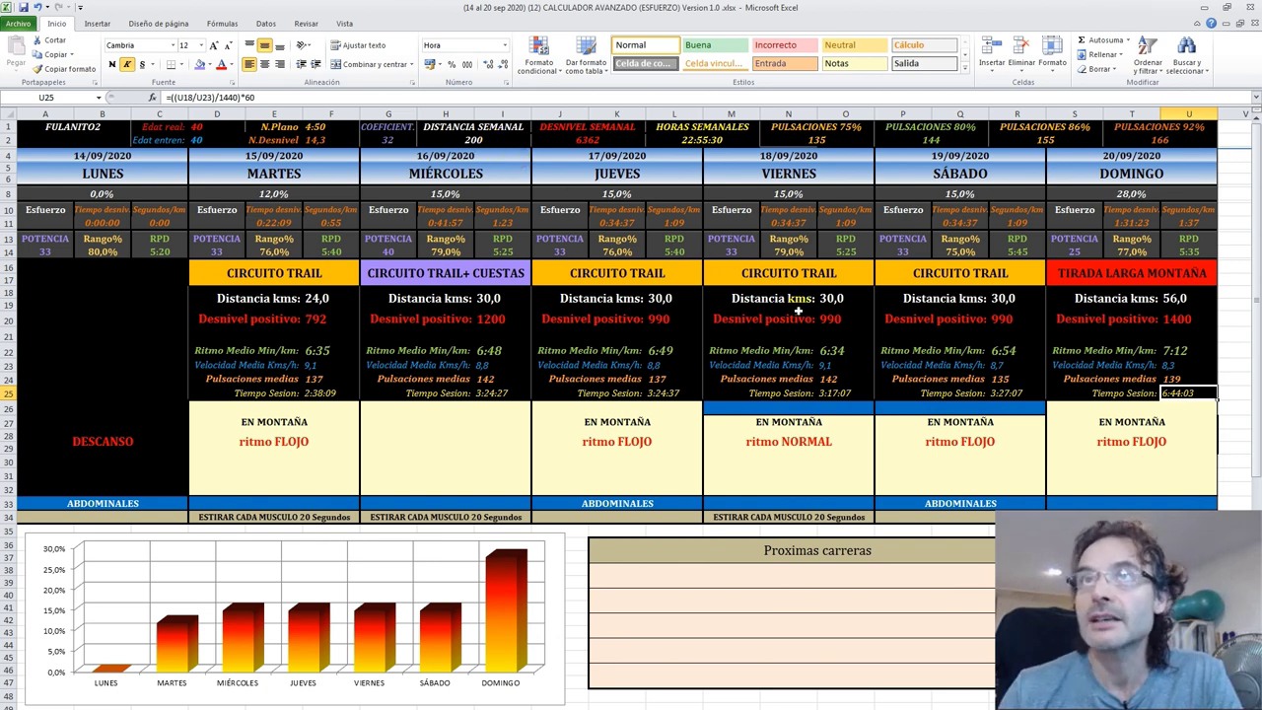
Step: Set the weekly distance to 240 km and check the session distances from Wednesday to Saturday
click(485, 142)
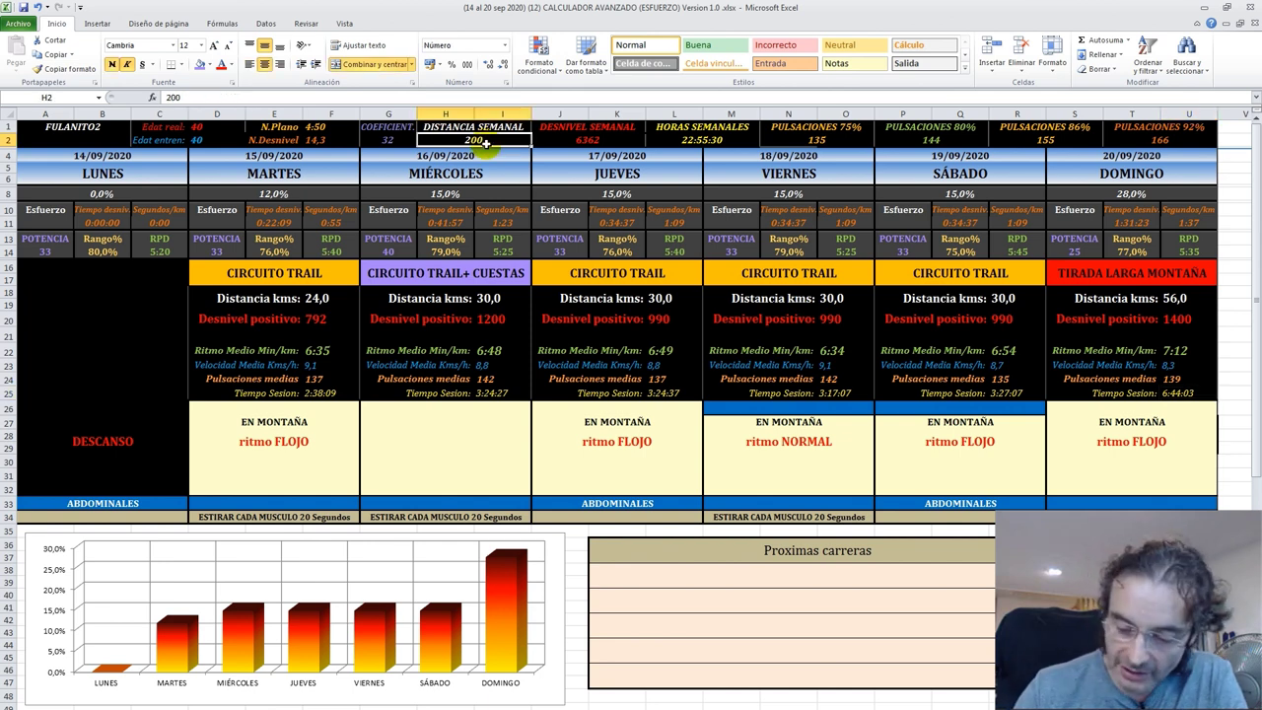
text(240)
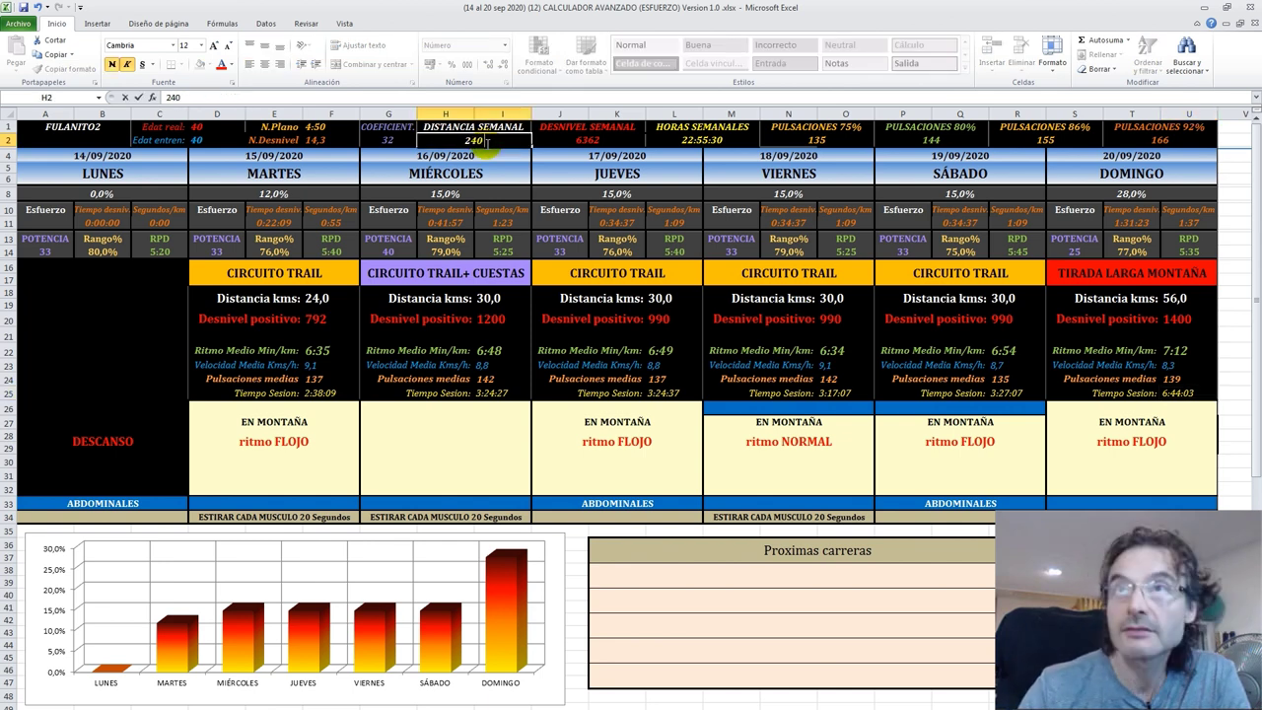
key(Return)
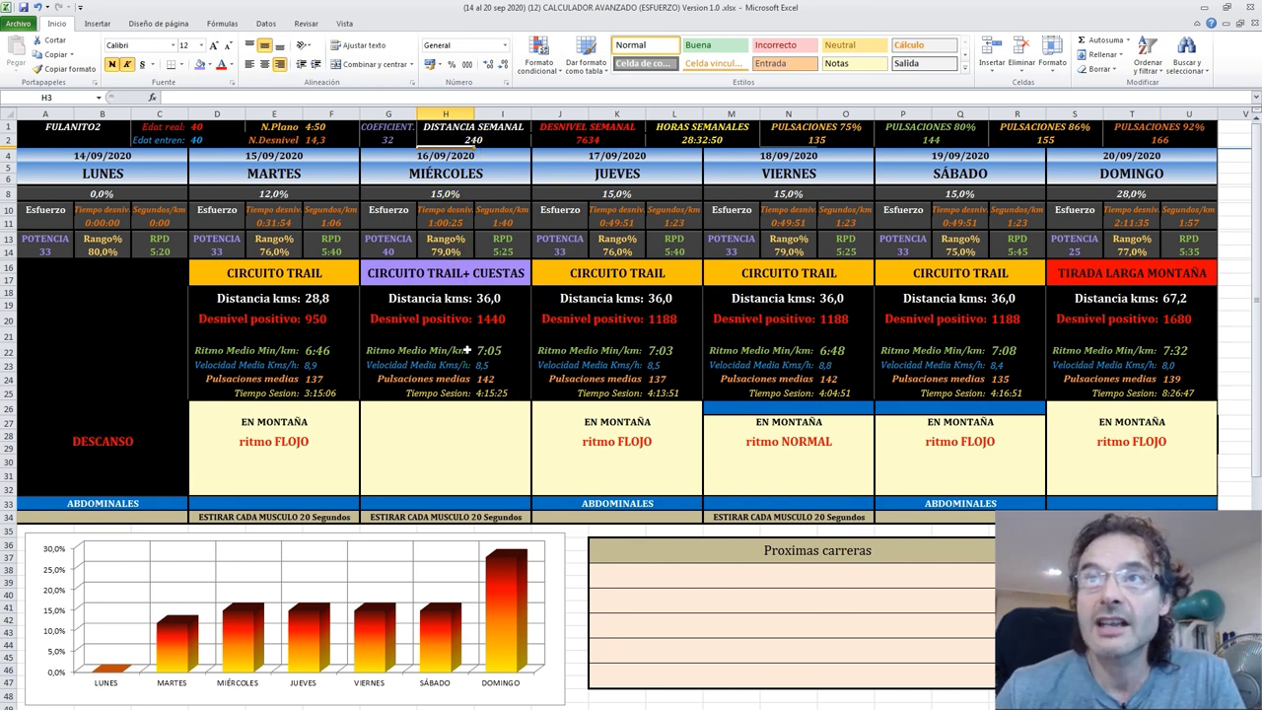
click(482, 307)
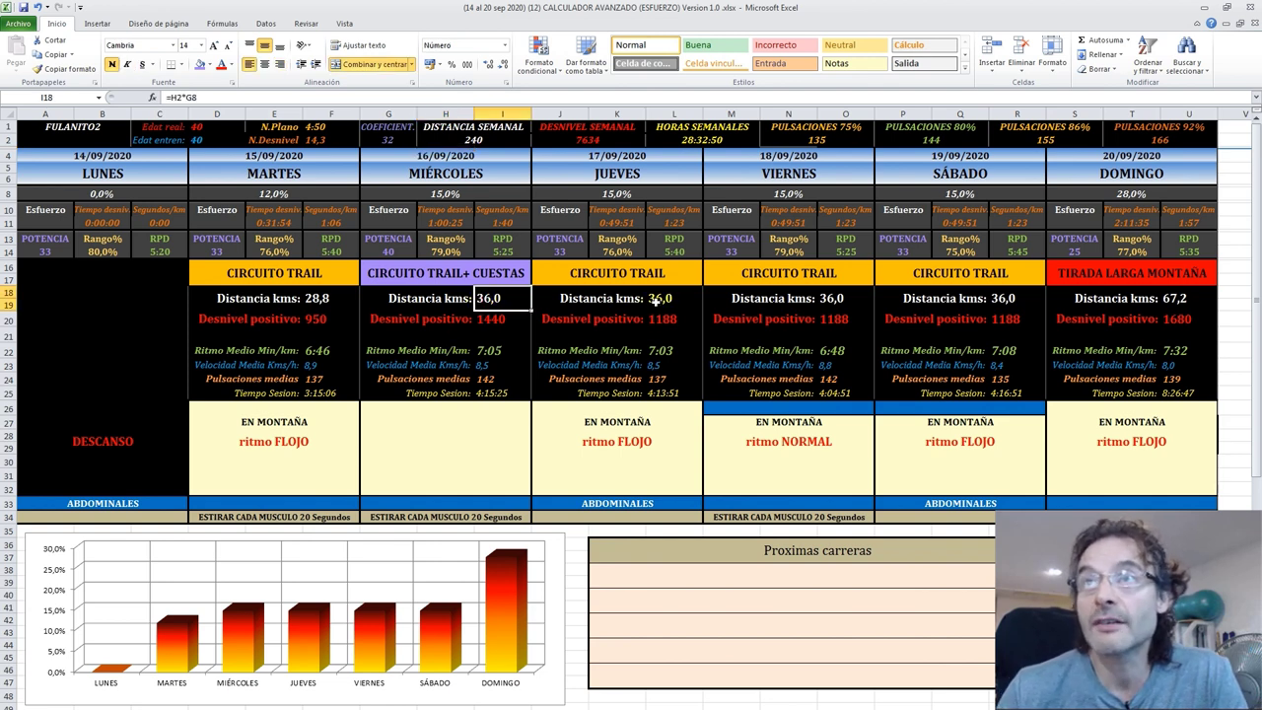
click(657, 300)
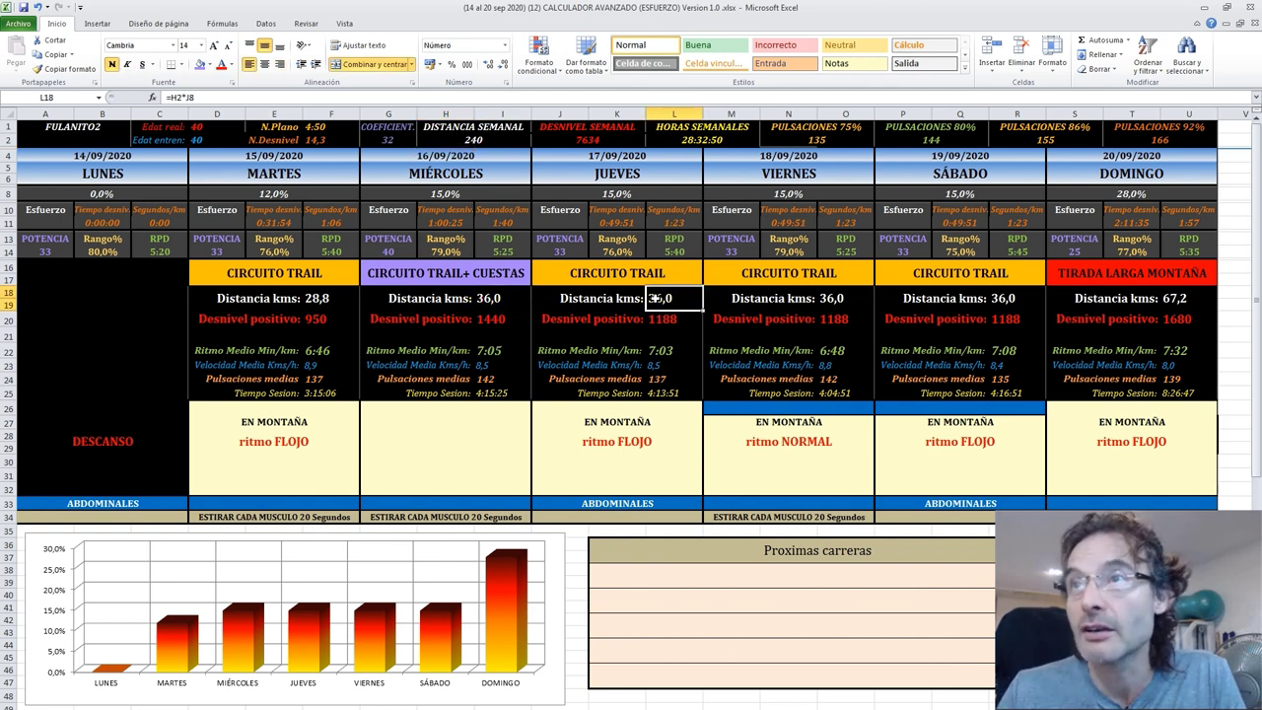
click(827, 301)
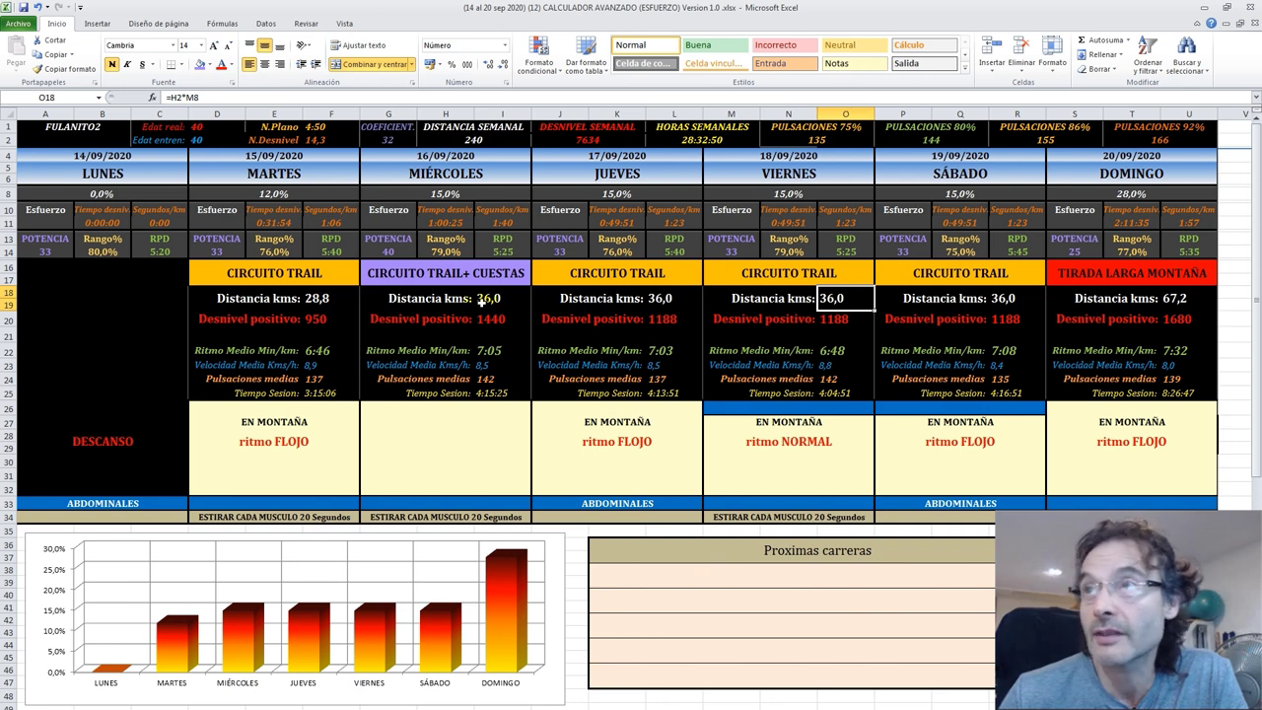
click(1002, 300)
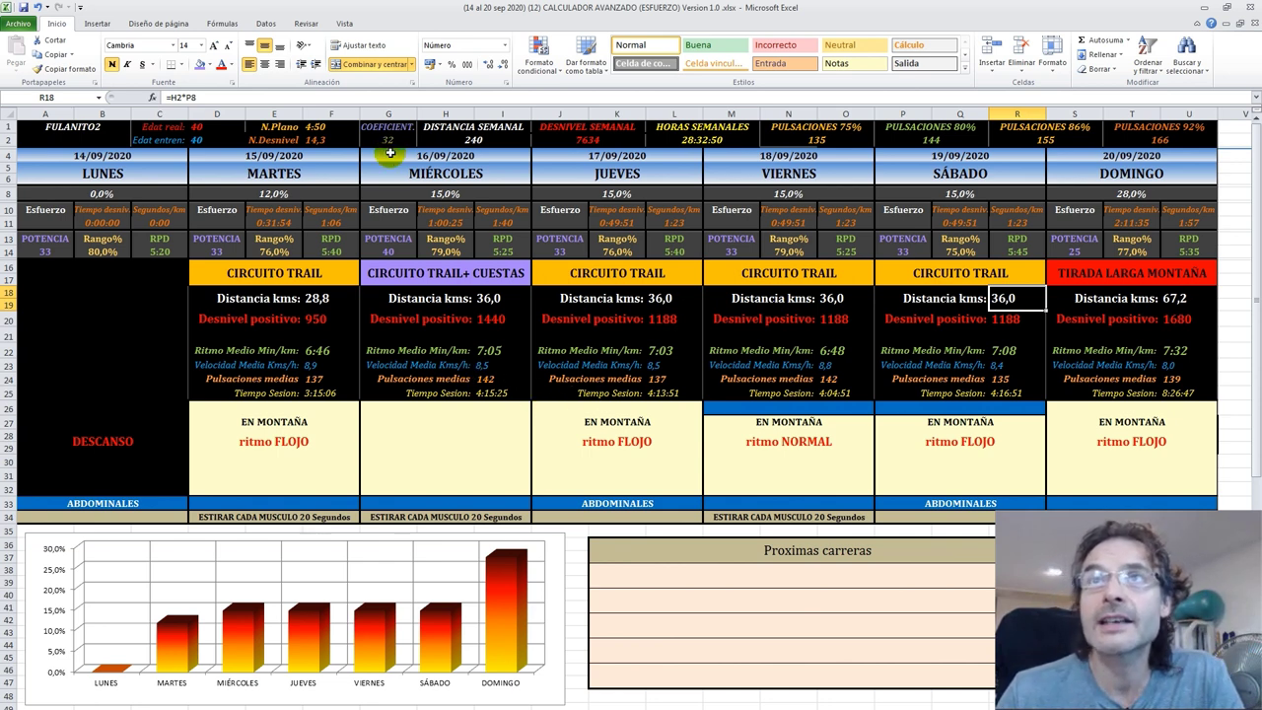
click(475, 141)
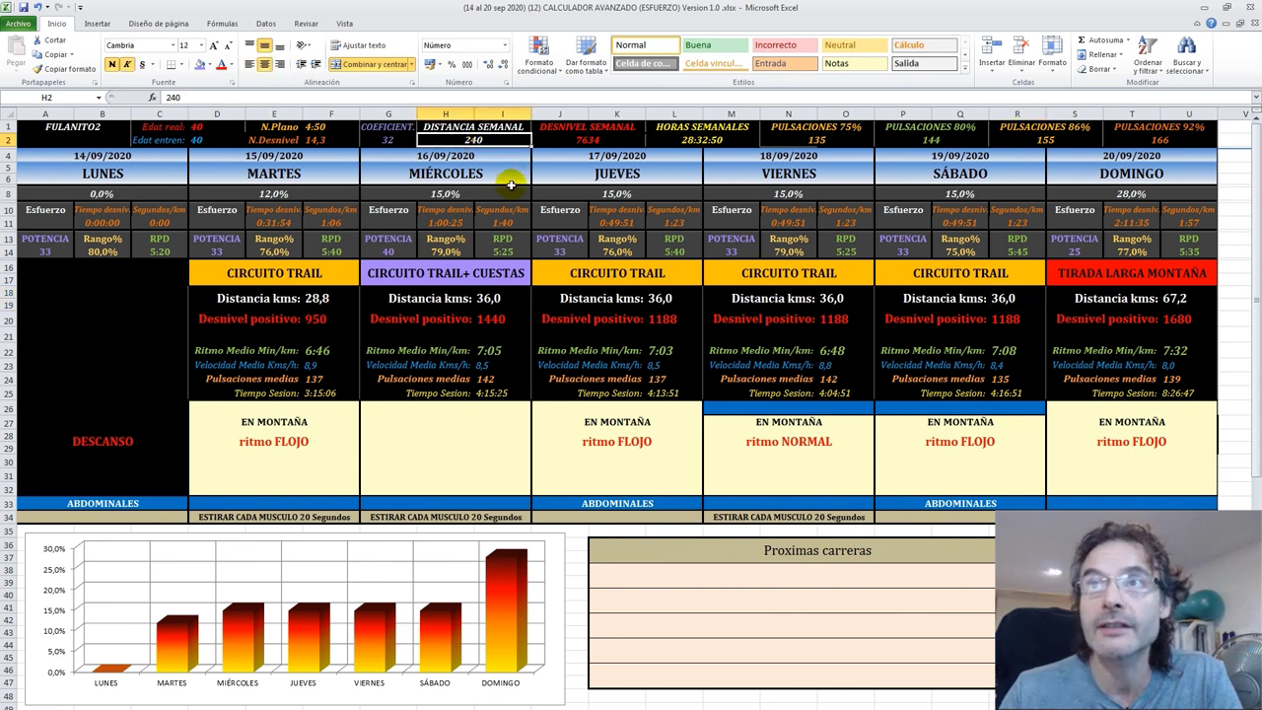
Step: Retitle Wednesday's session as SERIES VELOCIDAD and give its title cell a light blue fill
click(497, 277)
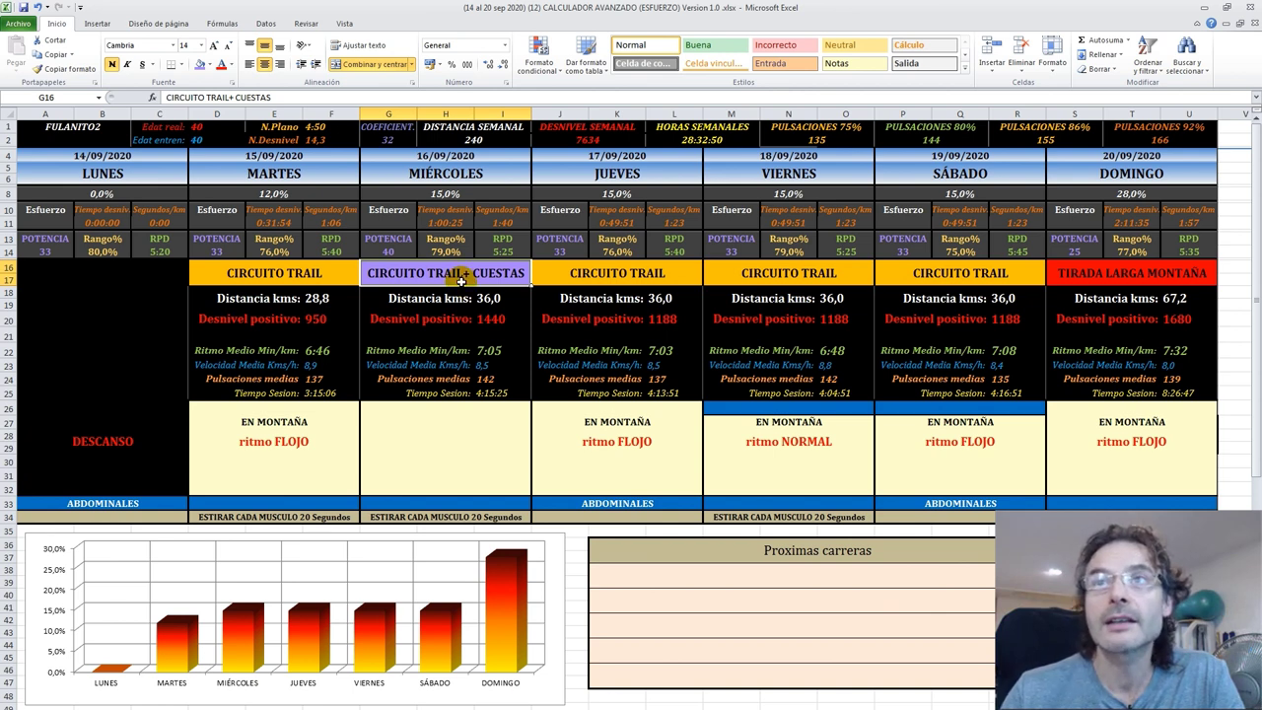
text(SE)
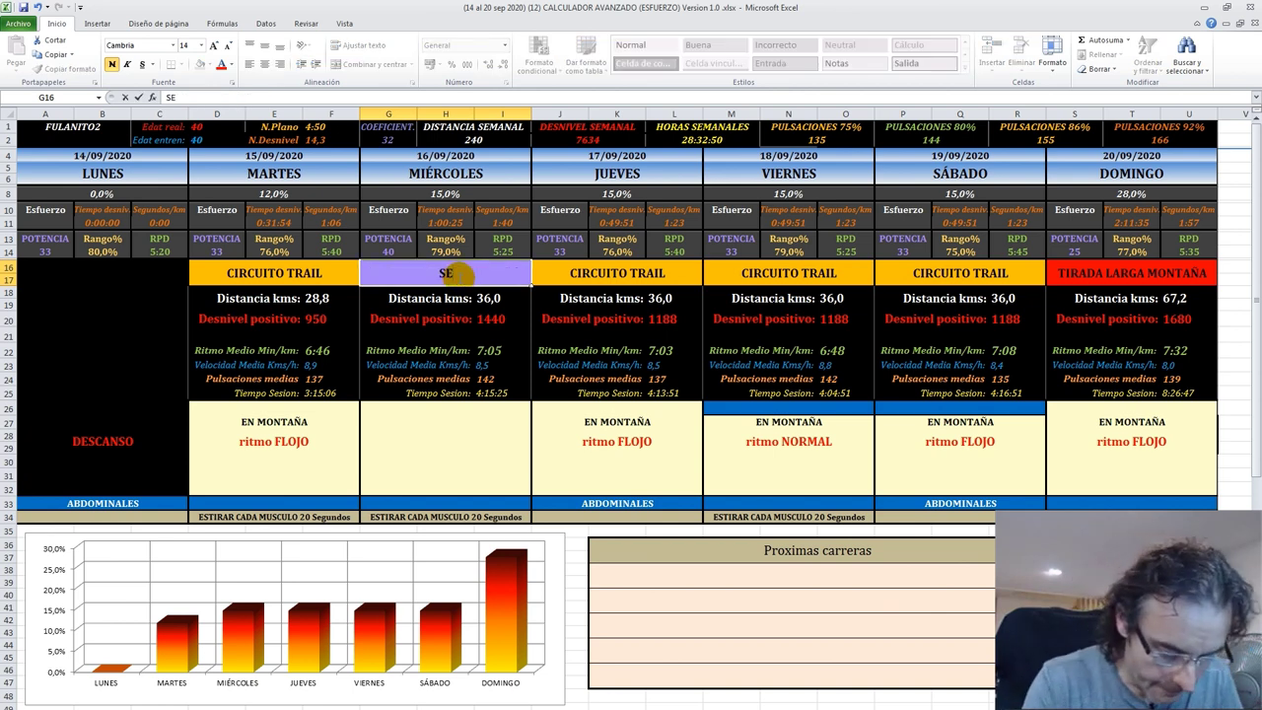
text(RIES VELOCIDAD)
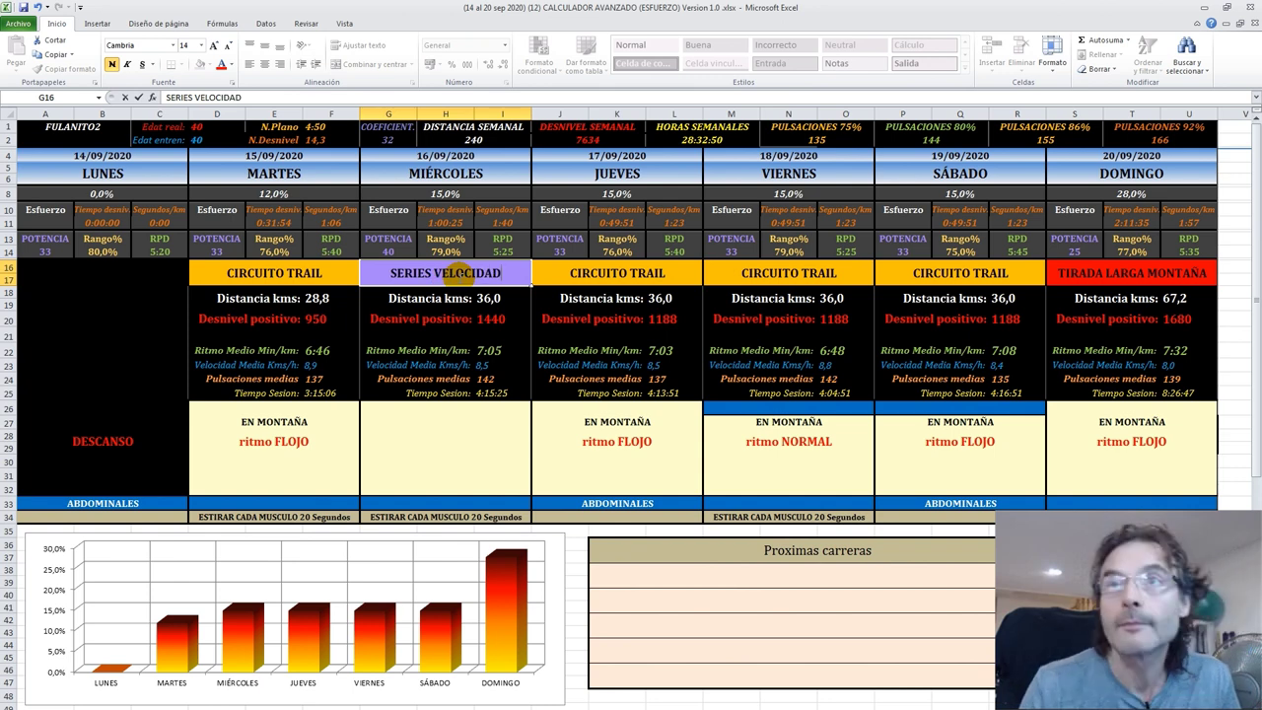
key(Return)
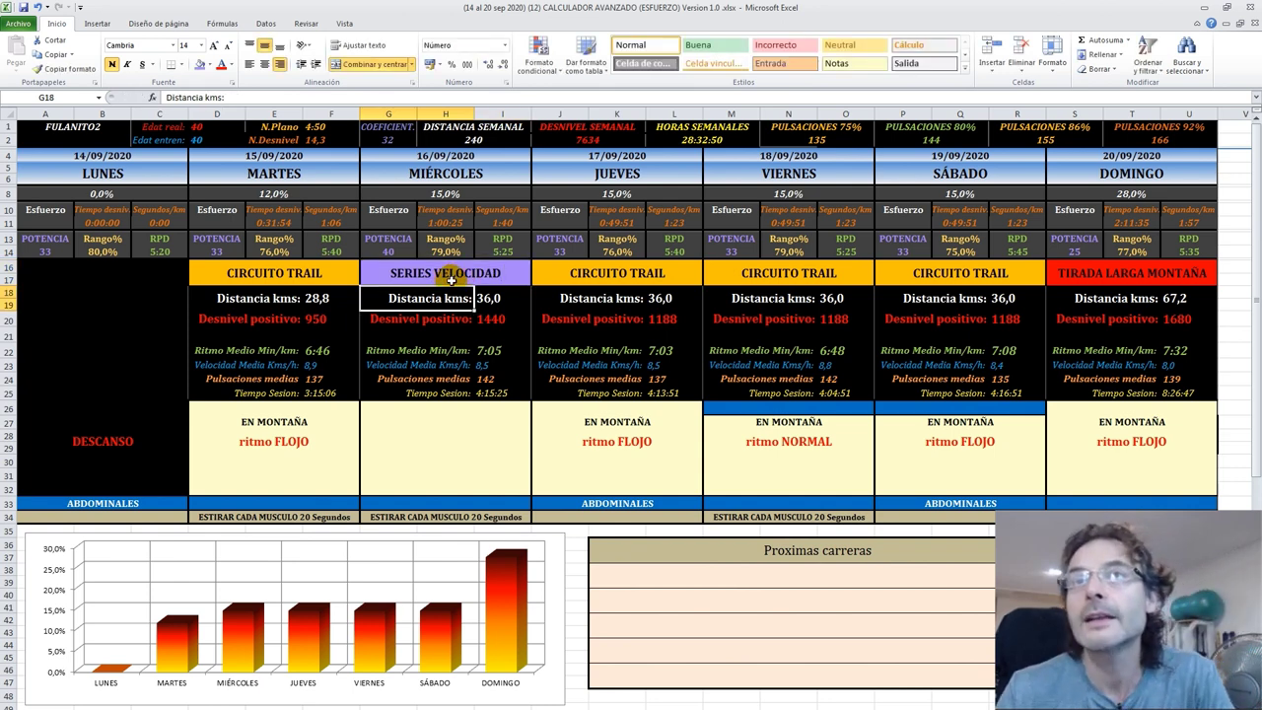
click(459, 277)
click(216, 66)
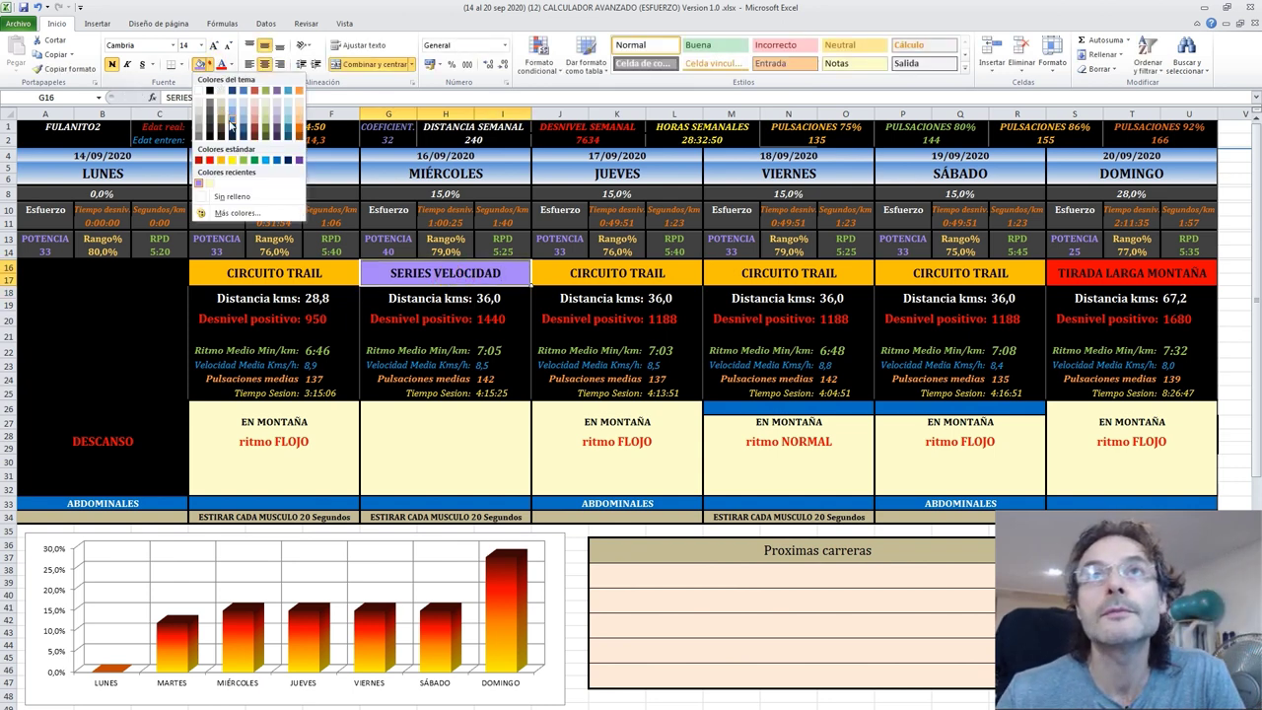
click(272, 162)
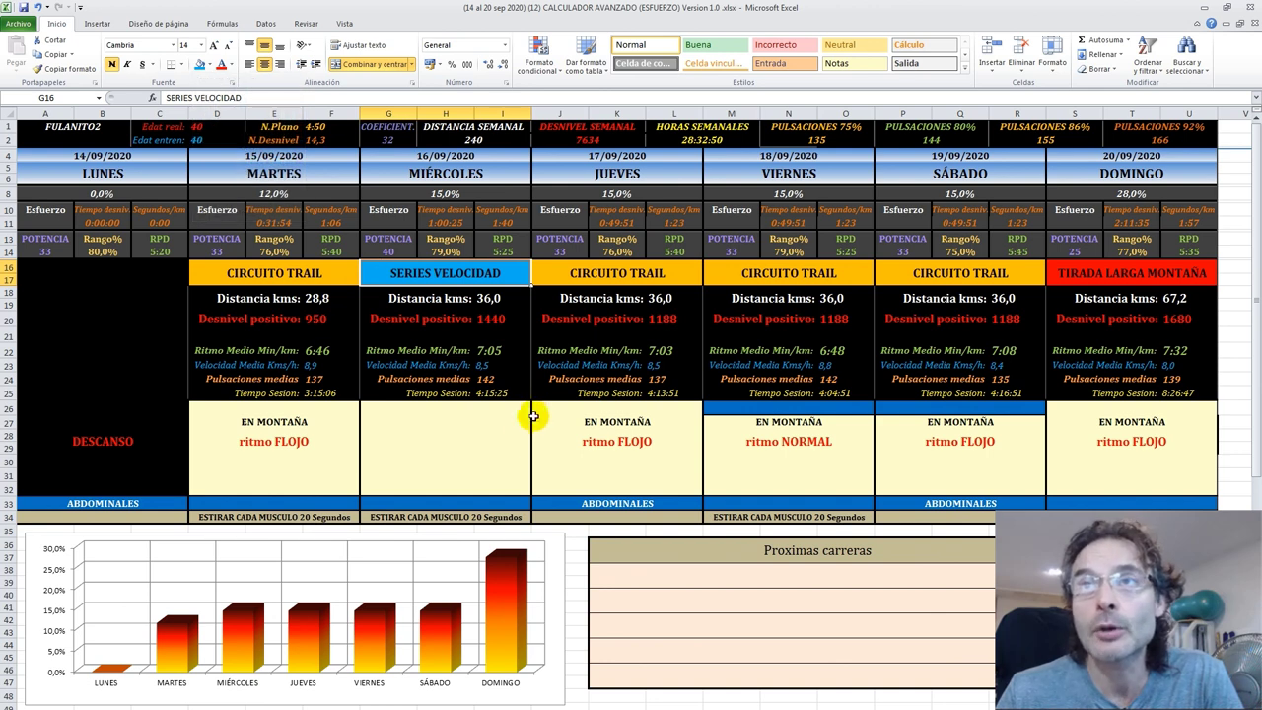
Step: Review the session titles from Thursday to Sunday and Wednesday's session distance
click(505, 441)
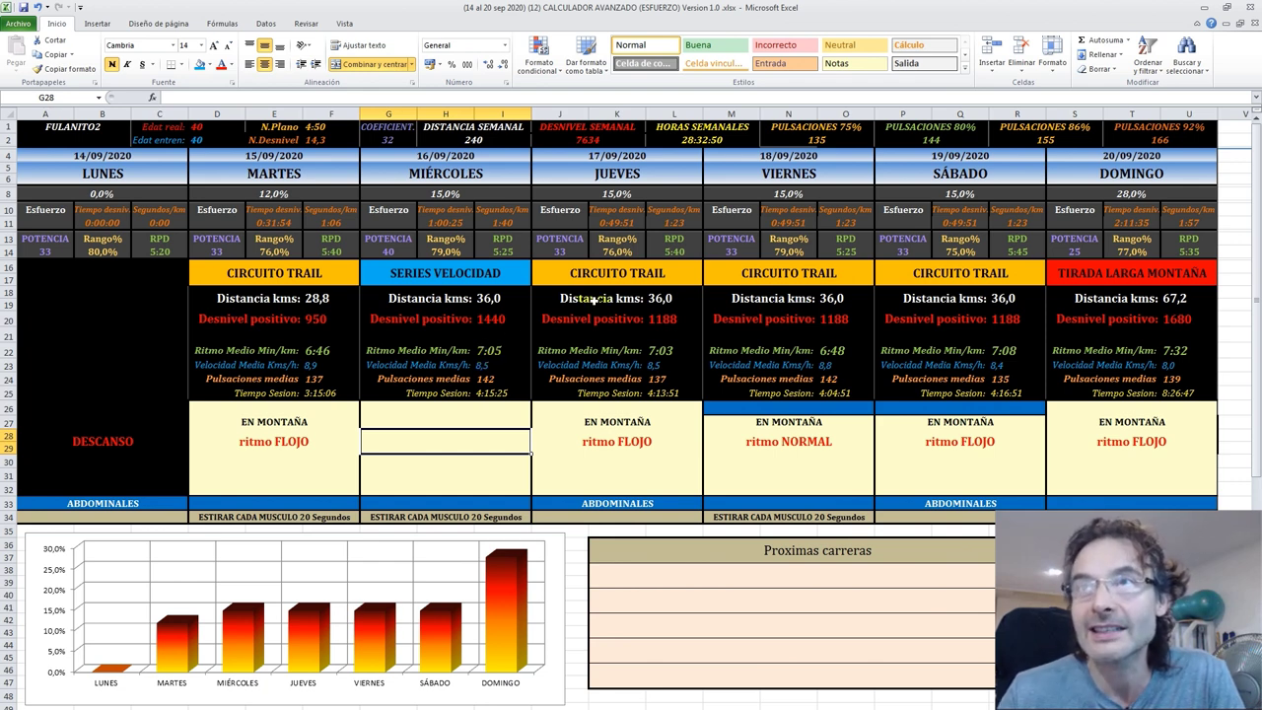
click(639, 275)
click(738, 276)
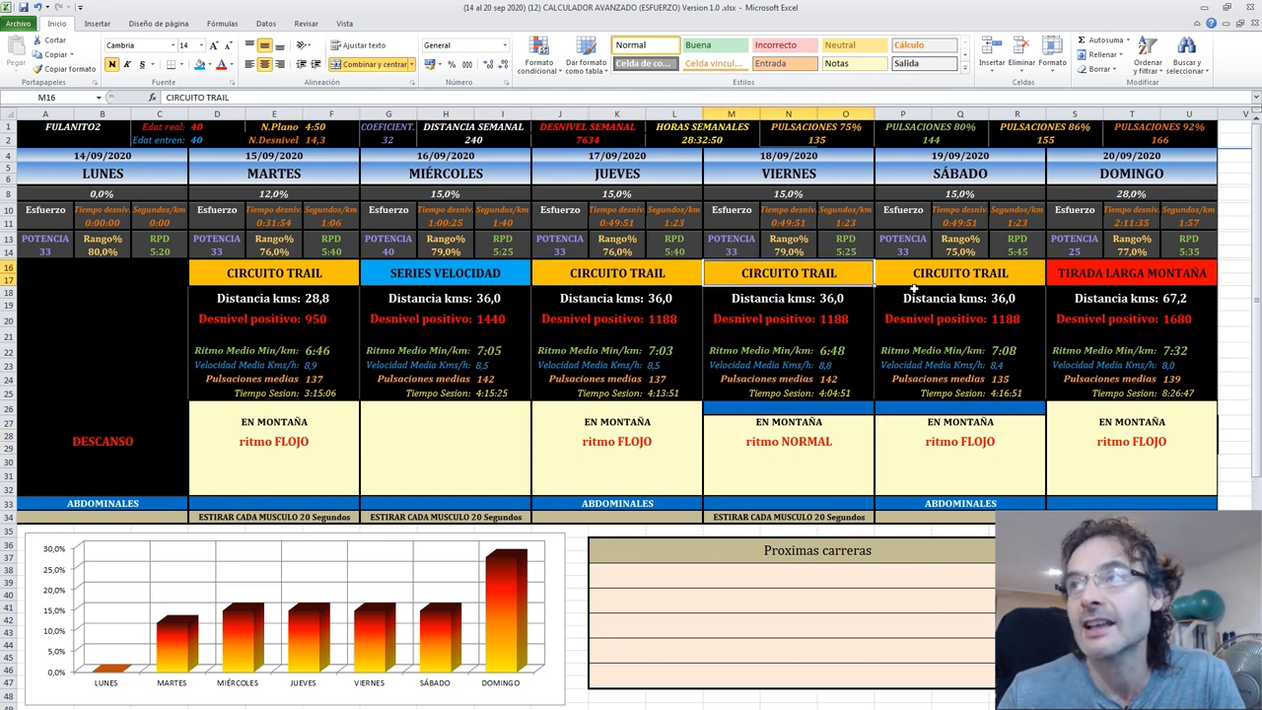
click(953, 285)
click(1130, 276)
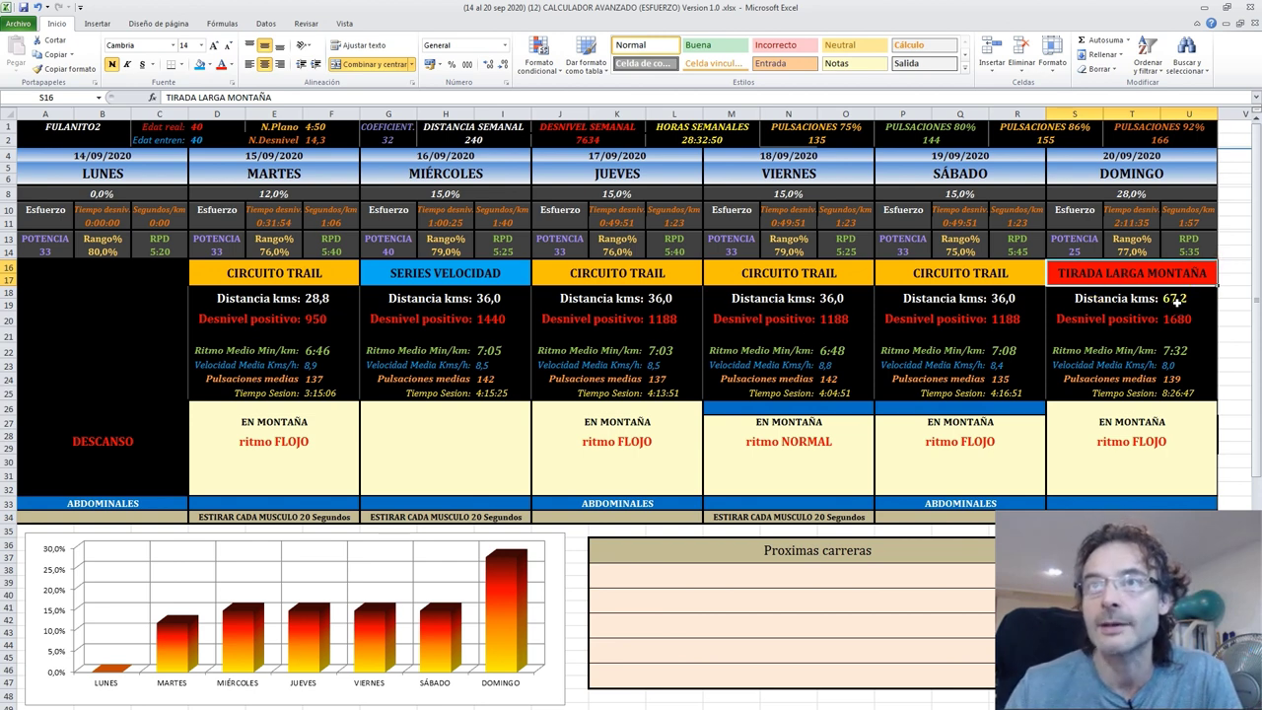
click(490, 302)
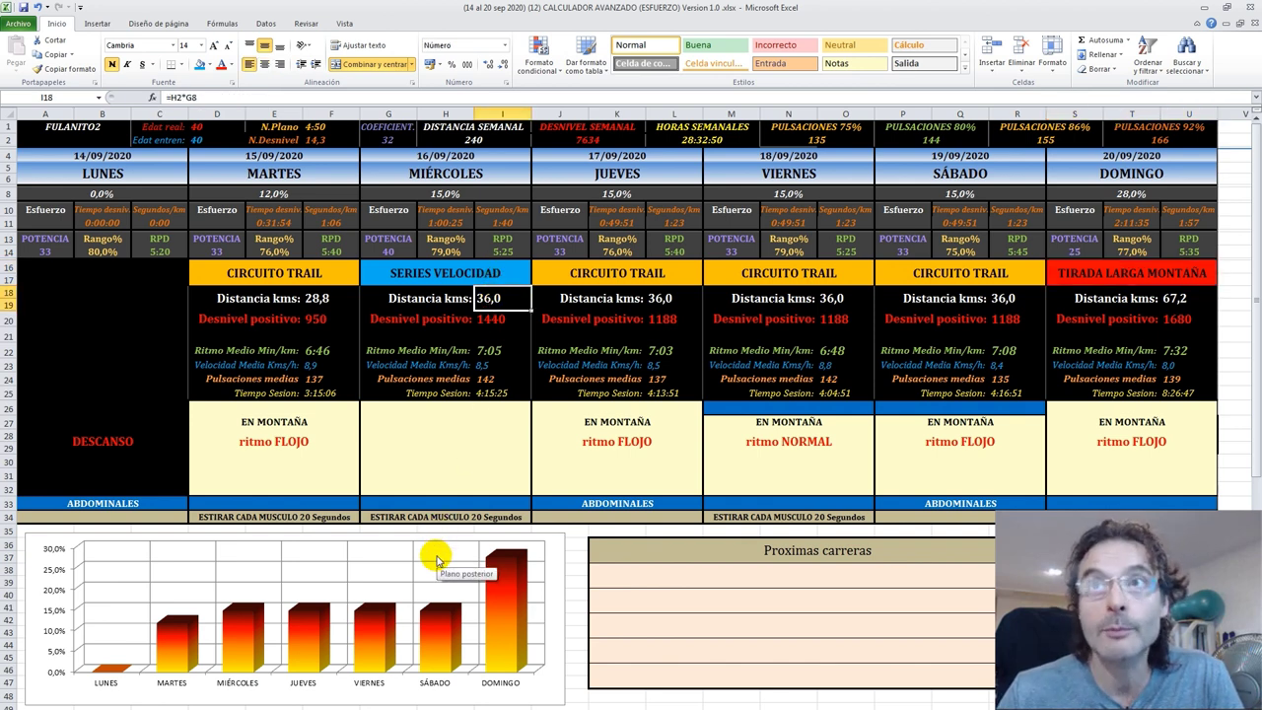
Step: Enter the note "4 KMS CALENTAR" in the first row of Wednesday's notes area
click(416, 409)
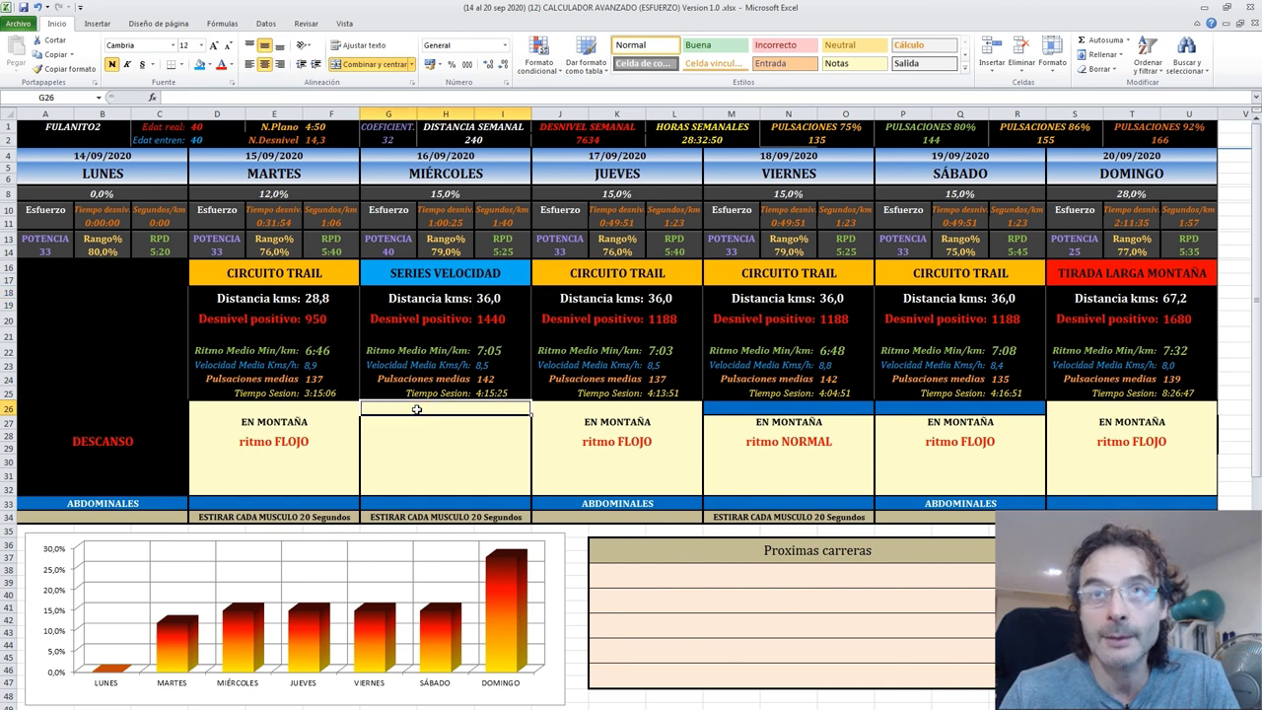
click(416, 409)
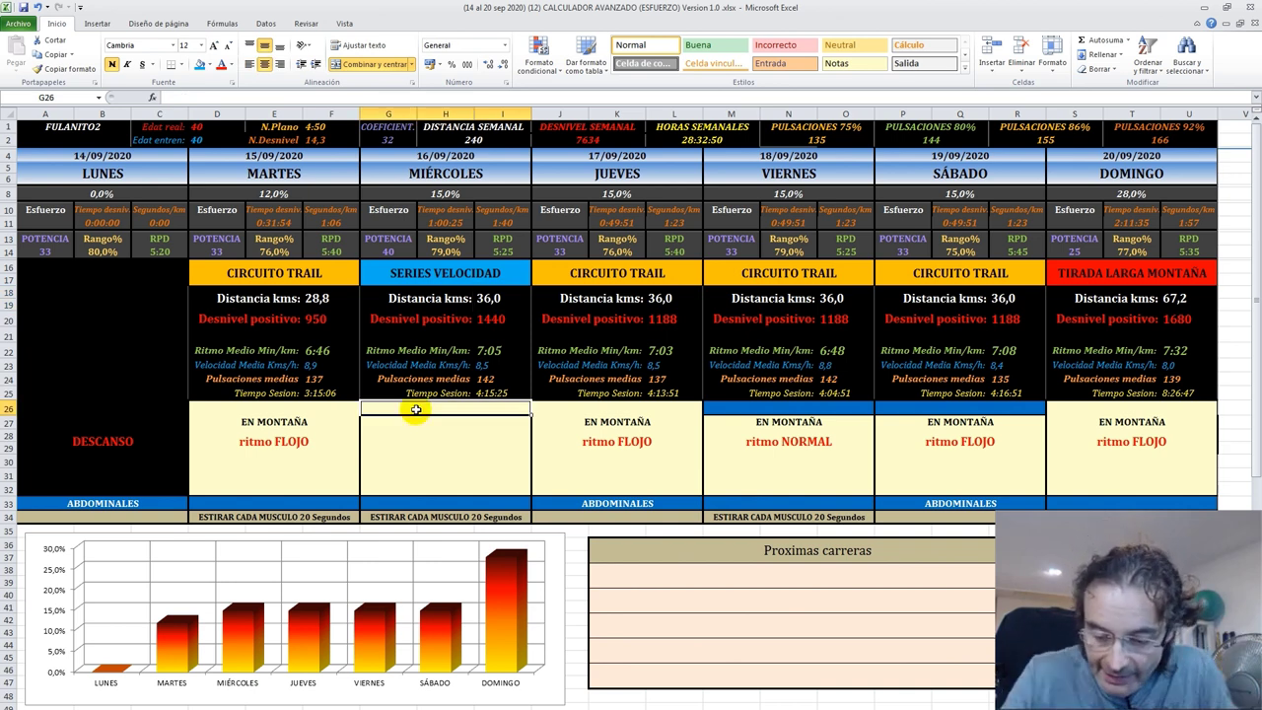
text(4 KMS)
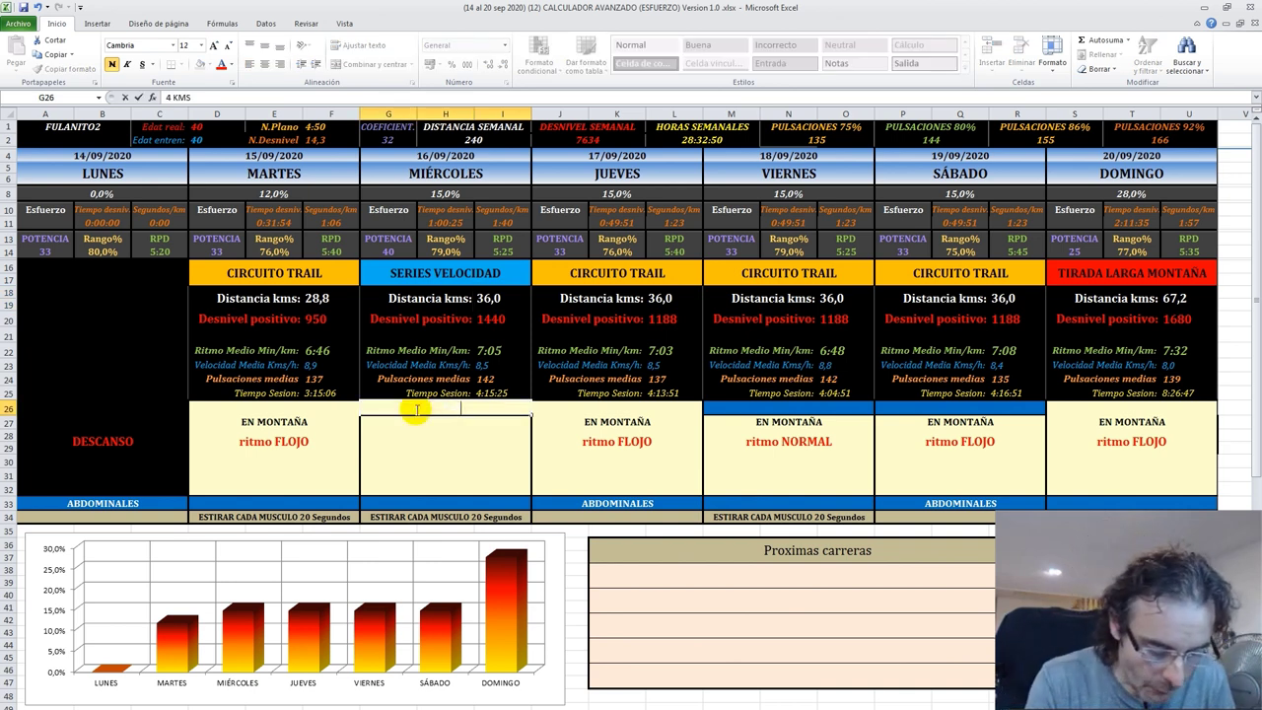
text( CALENTAR)
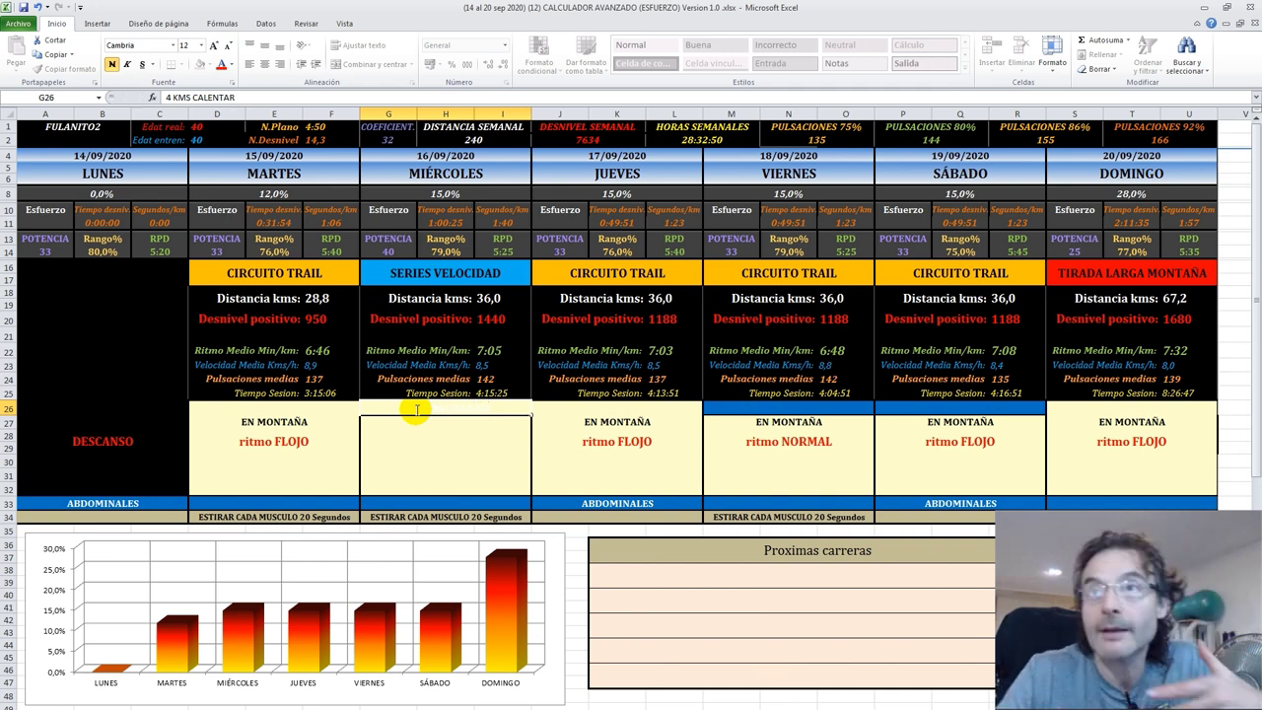
key(Return)
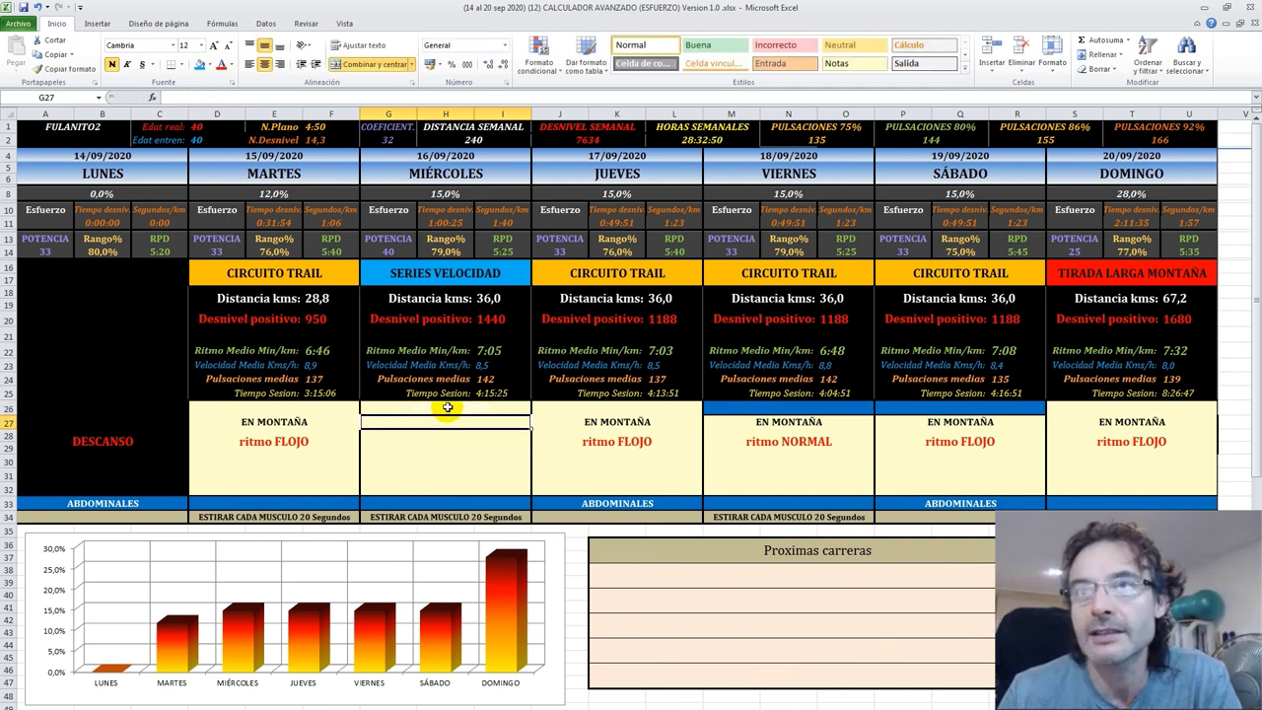
Step: Make Wednesday's "4 KMS CALENTAR" note red and enter "5X1000" in the row beneath it
click(444, 406)
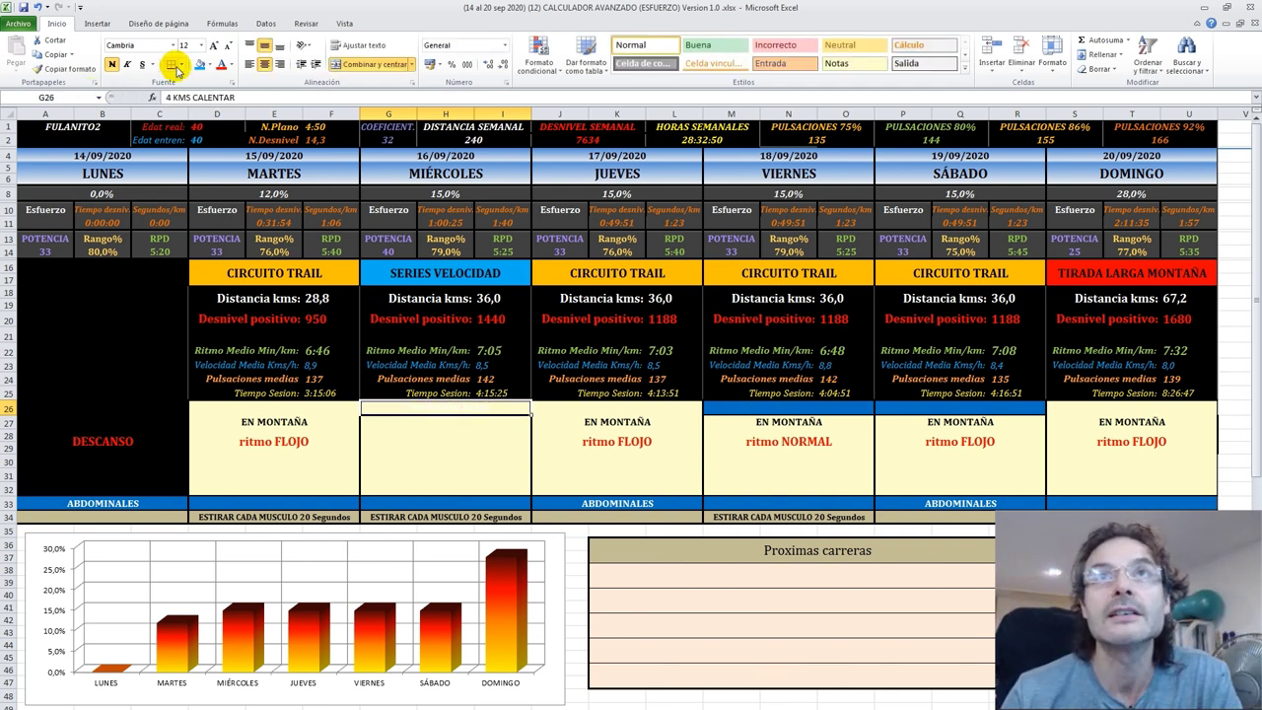
click(220, 64)
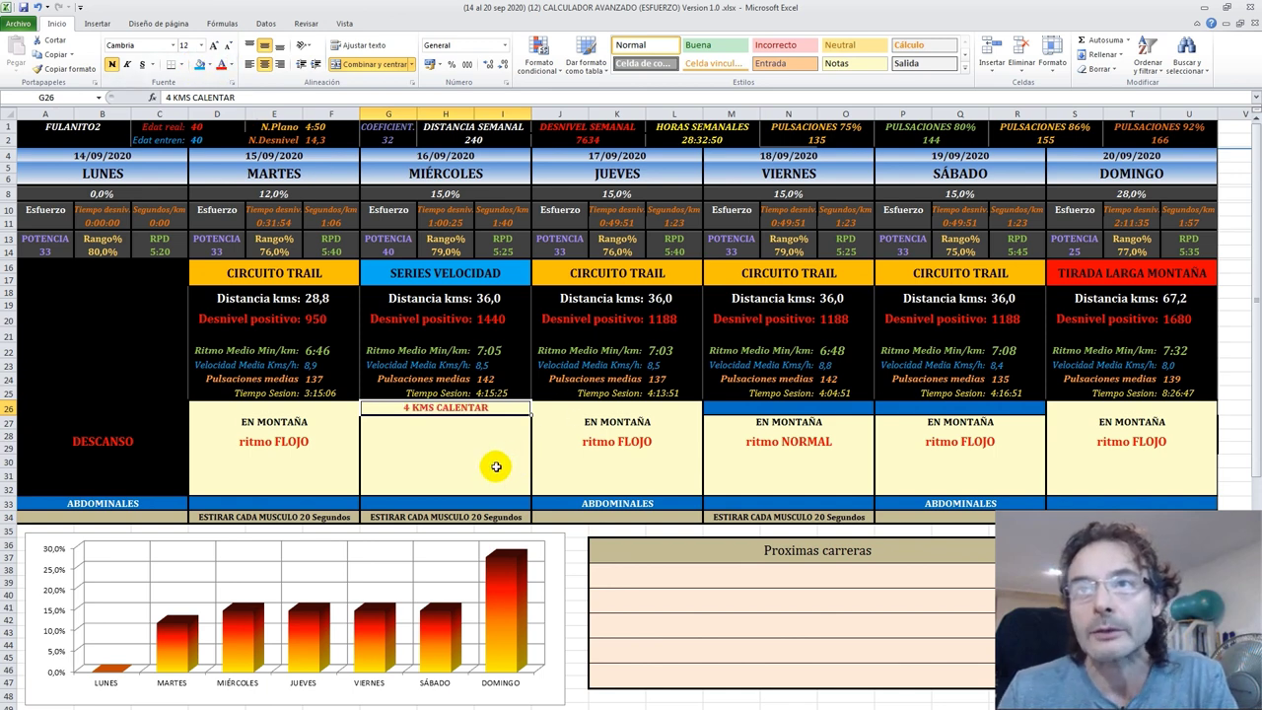
click(470, 426)
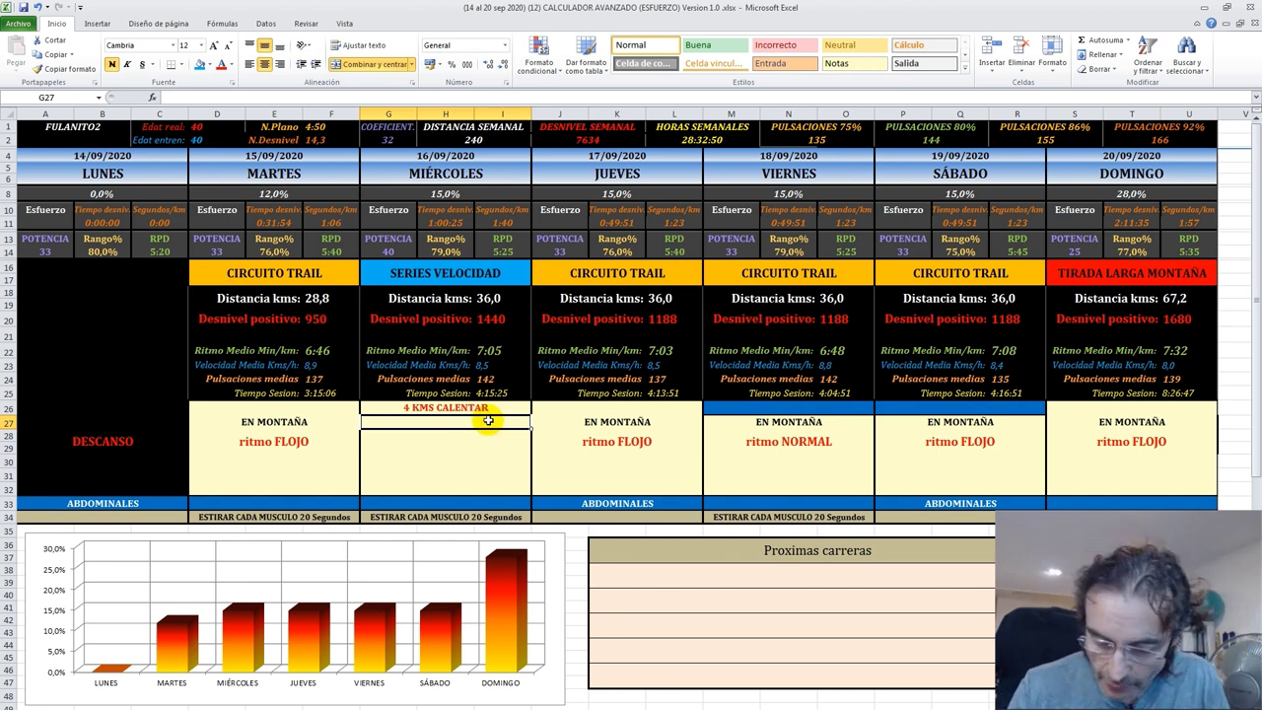
text(5X)
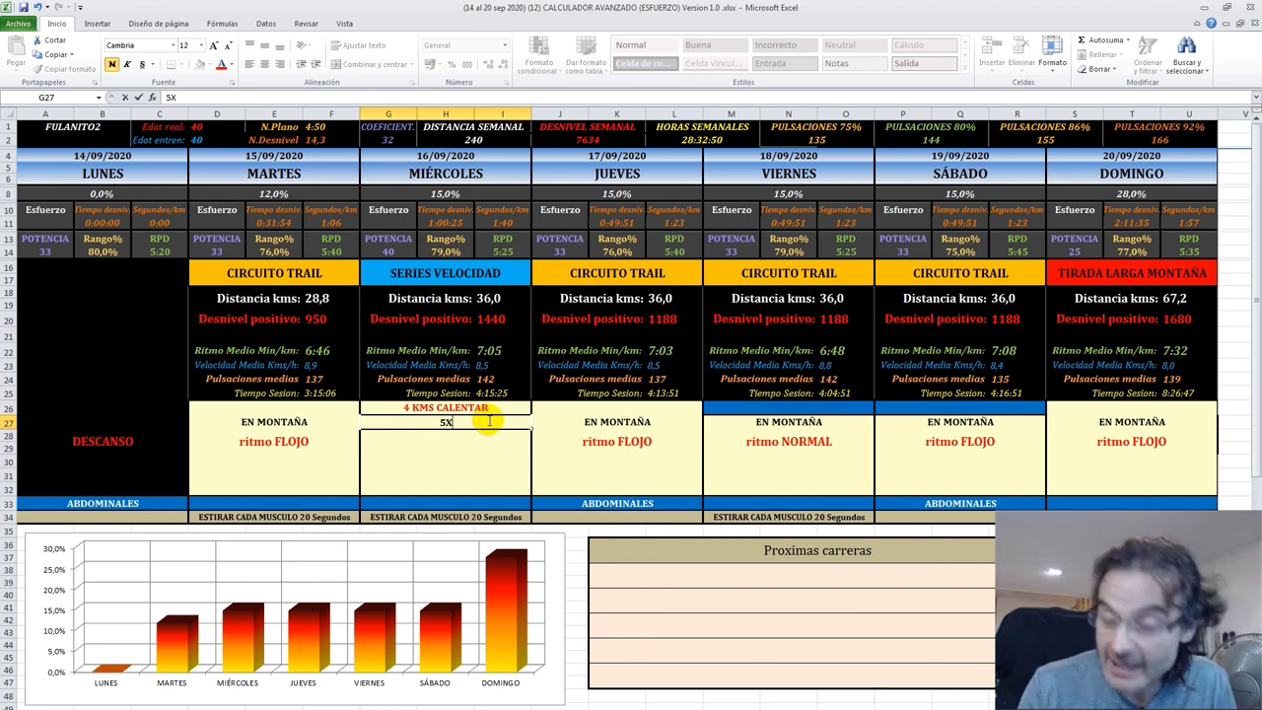
text(1000)
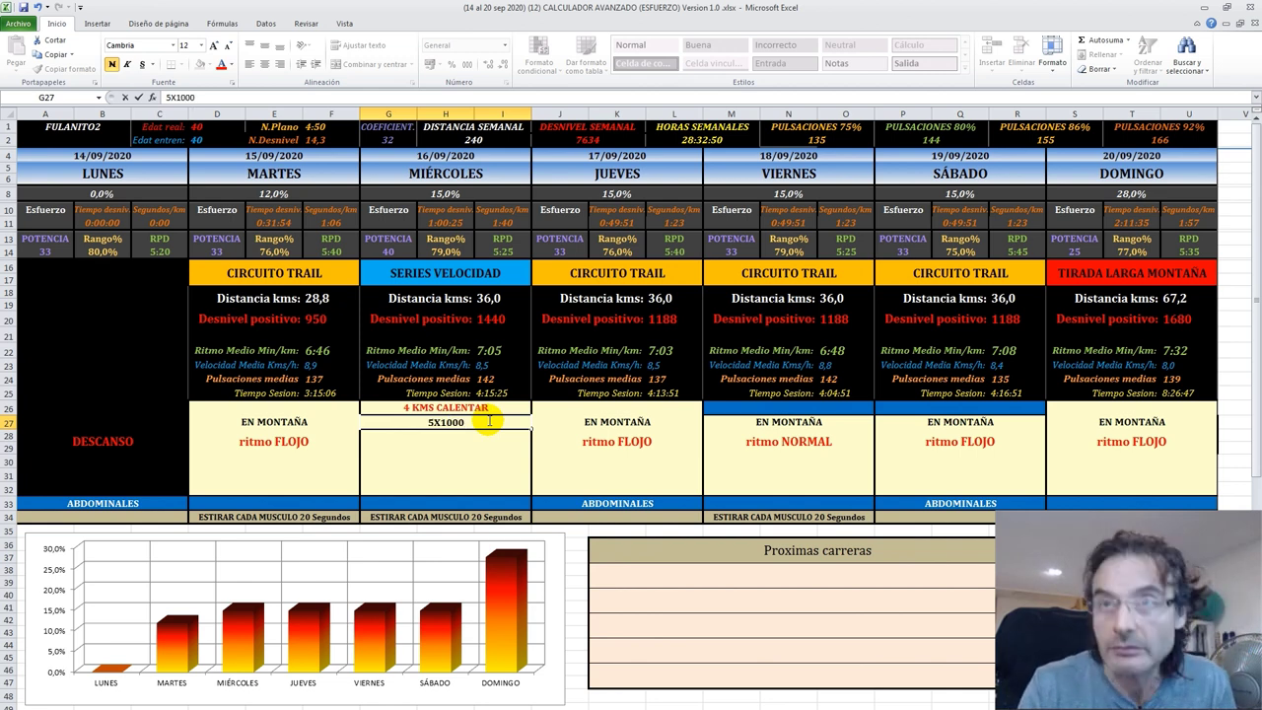
key(Return)
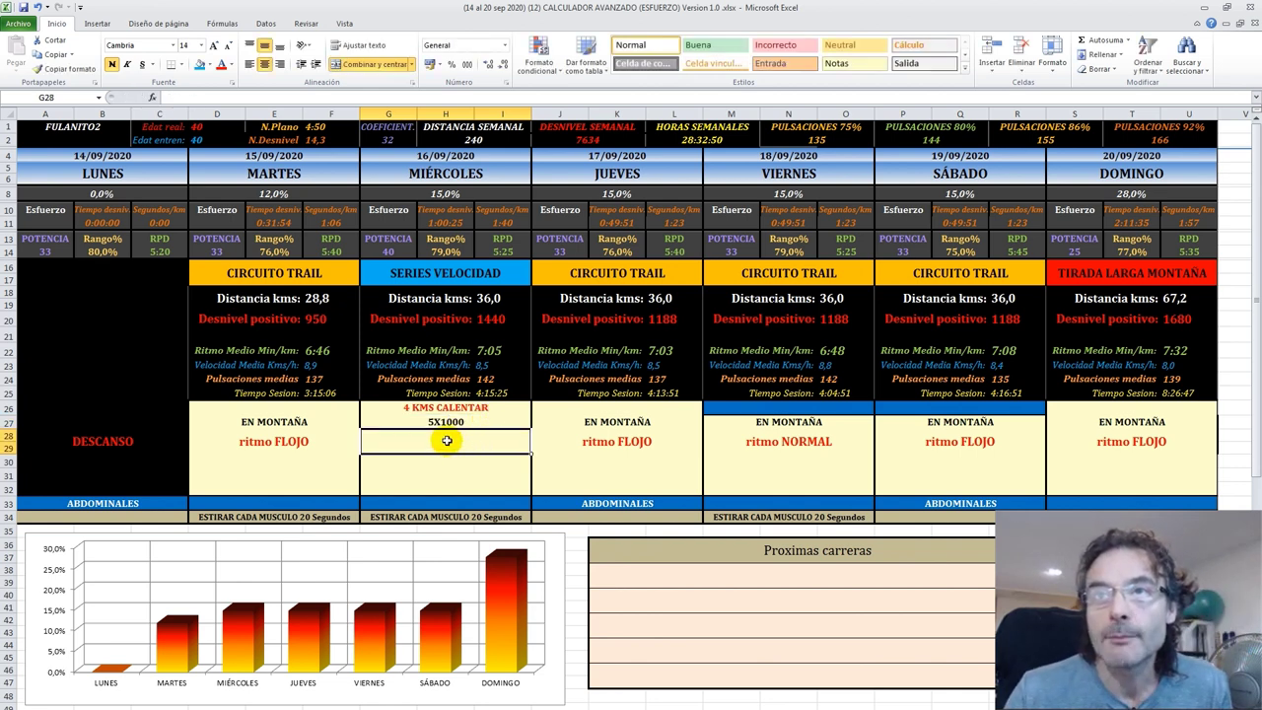
Step: Enter "5X500" and "5X200" in the following rows of Wednesday's notes area
text(5)
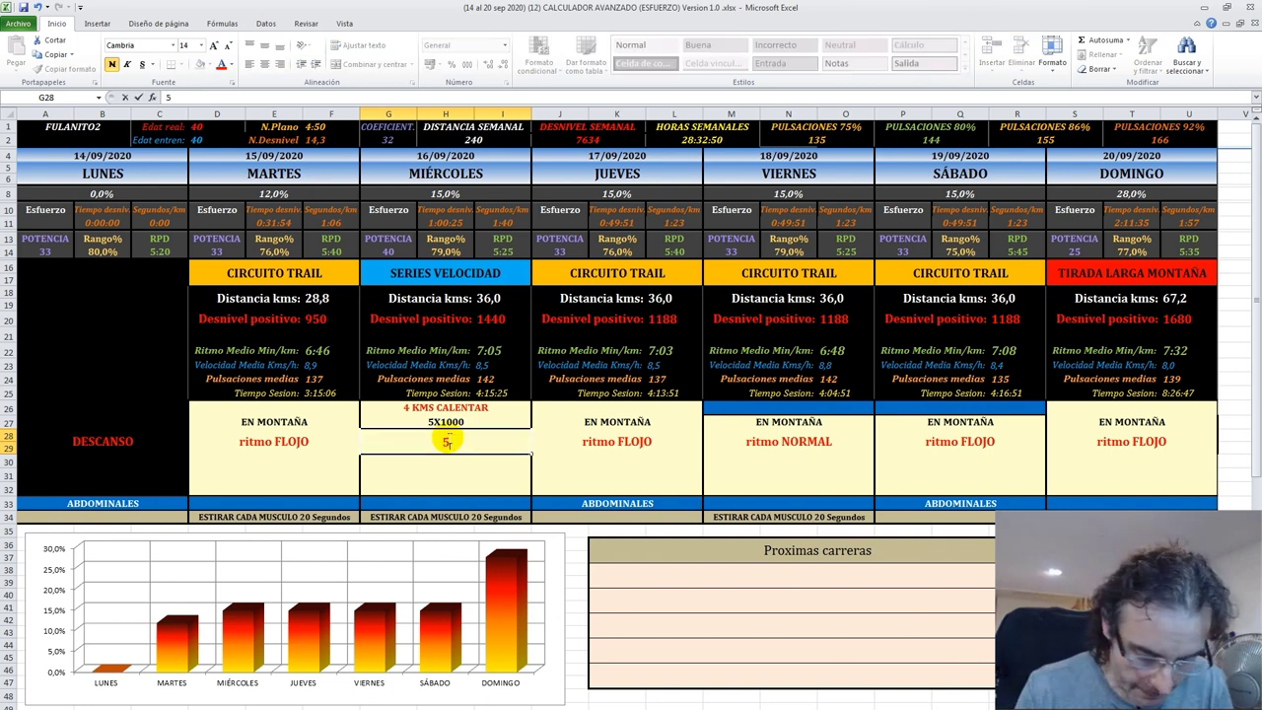
text(X500)
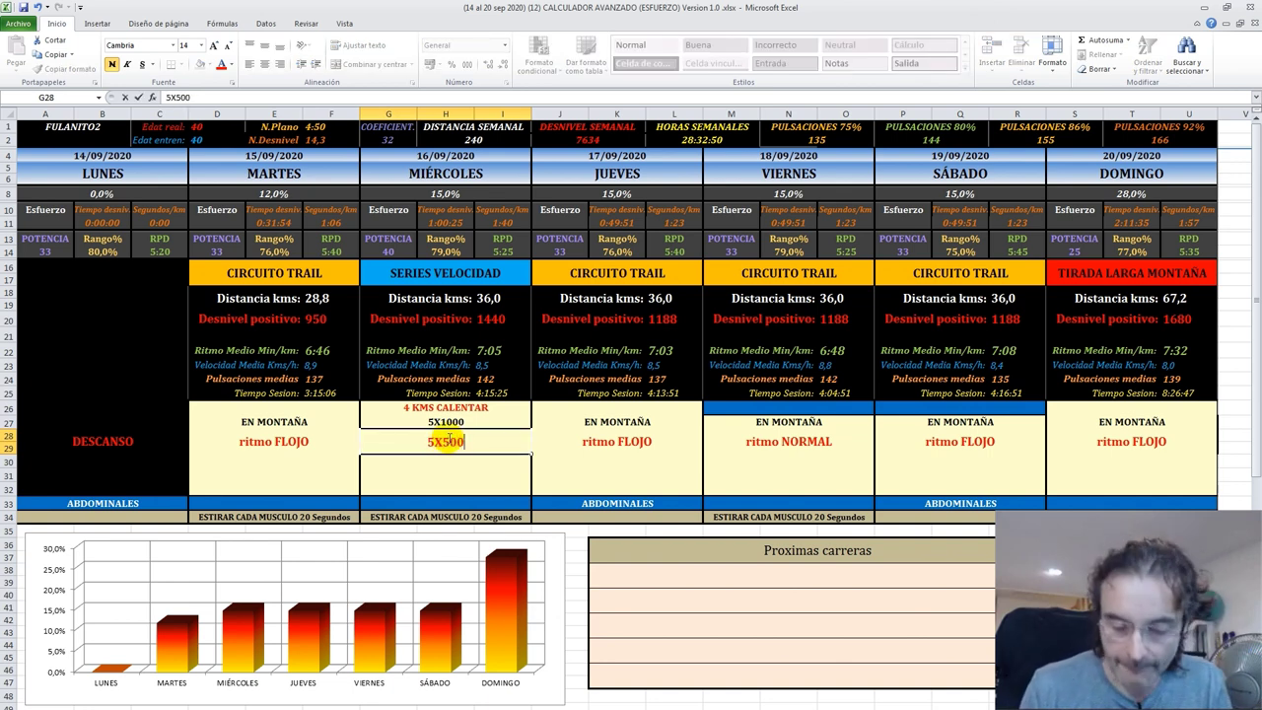
key(Return)
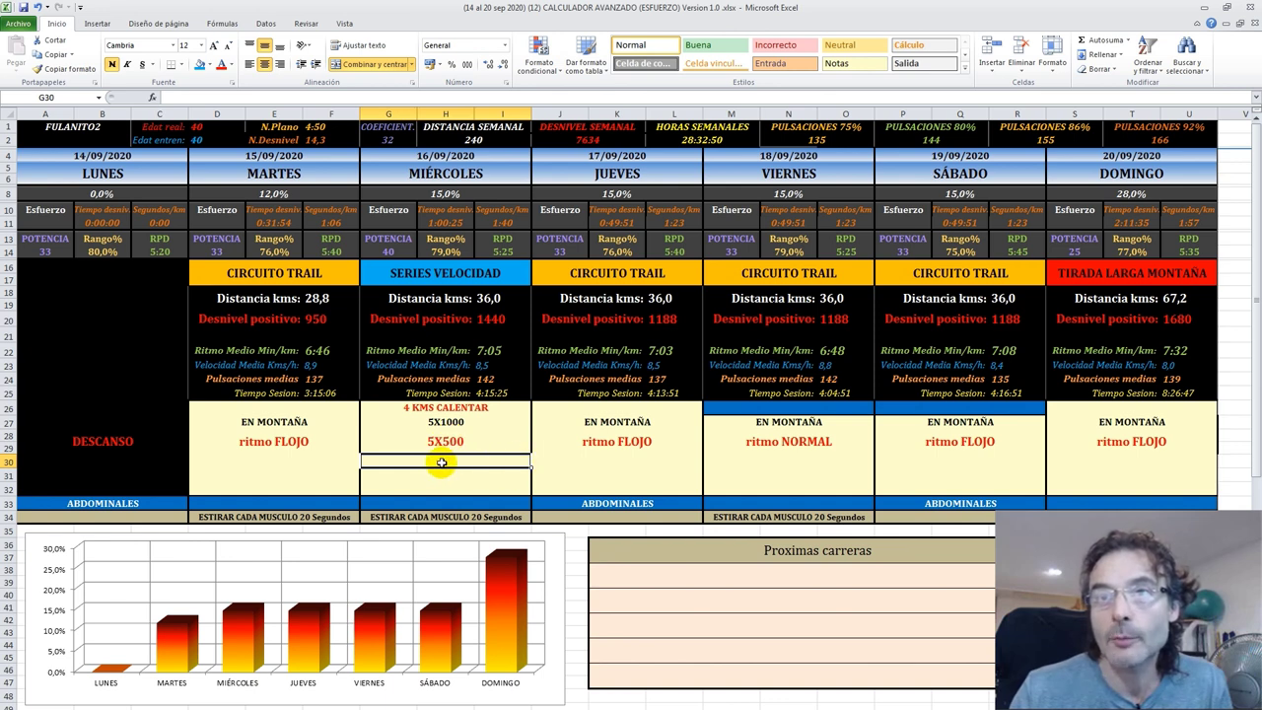
click(442, 463)
text(5)
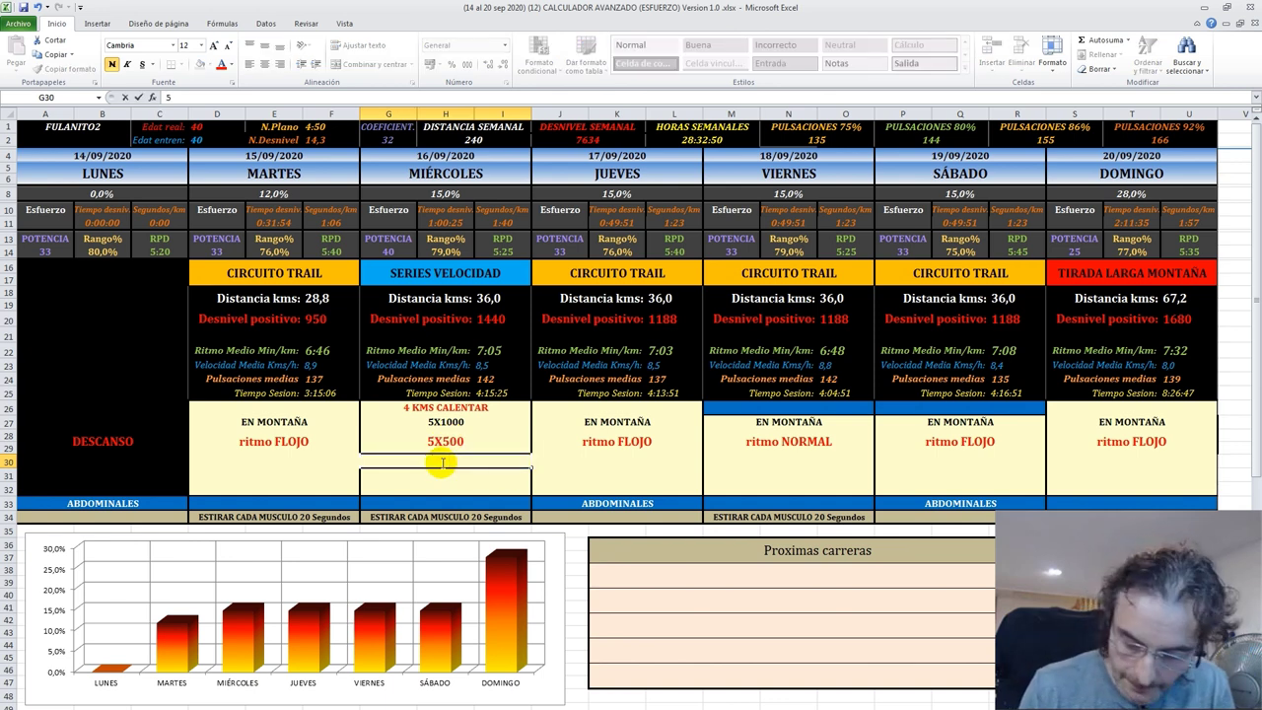
text(X200)
key(Return)
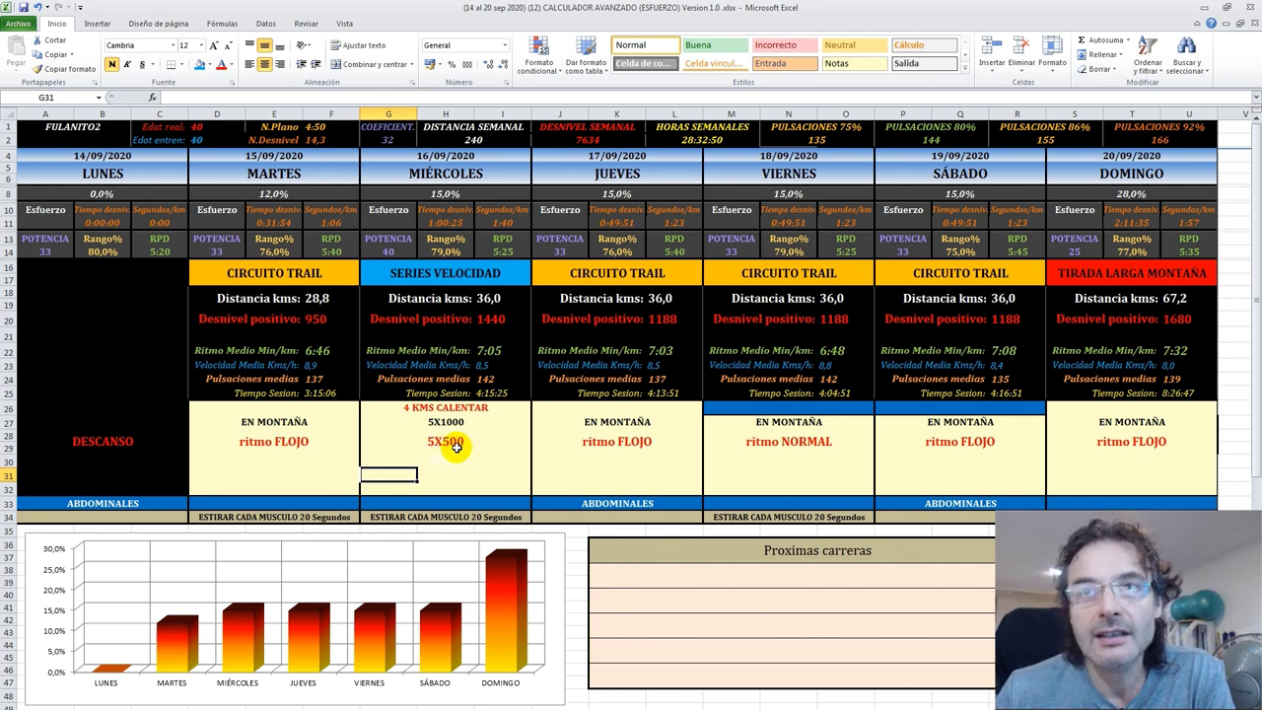
Step: Make the "5X200" note in Wednesday's notes area red
click(449, 443)
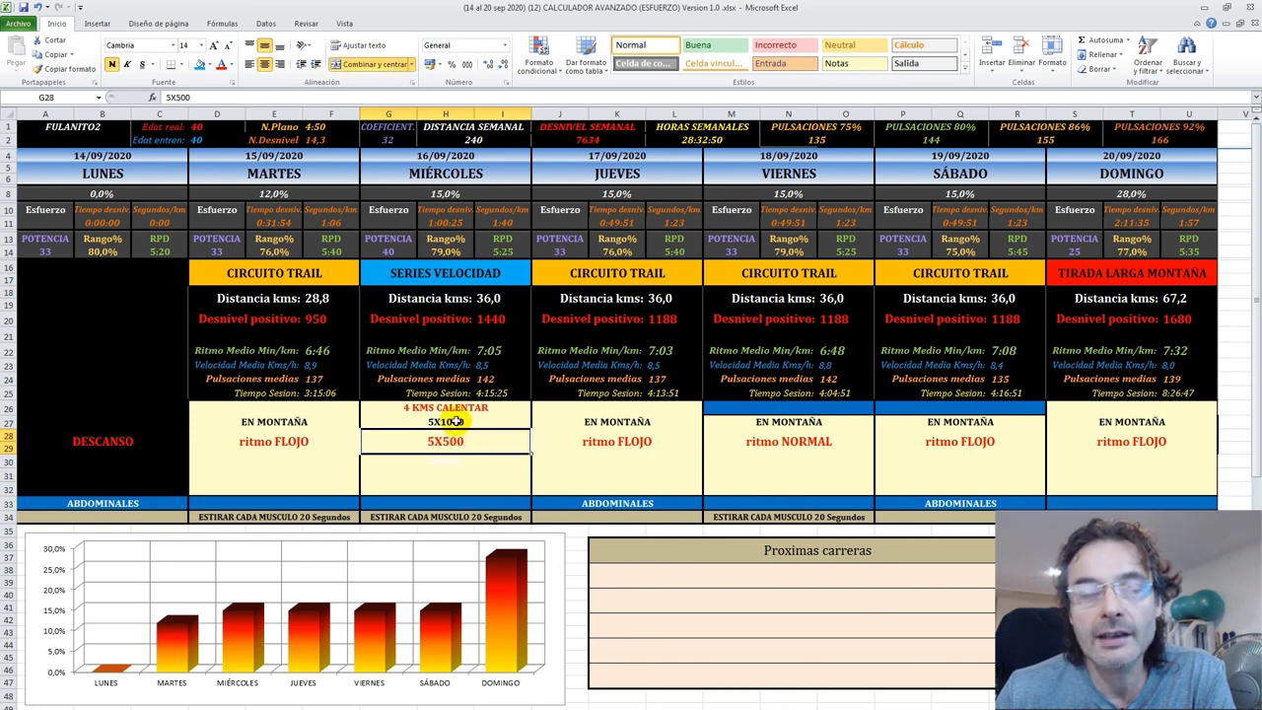
click(456, 421)
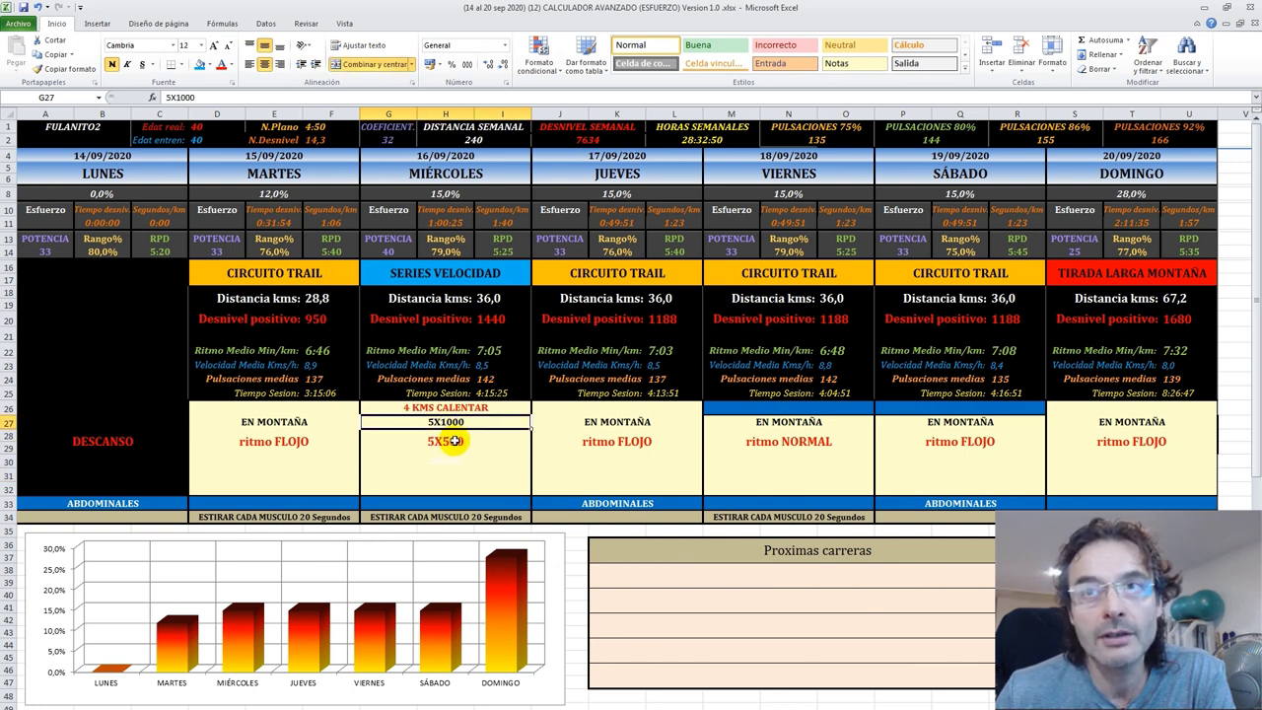
click(453, 463)
text(5X200)
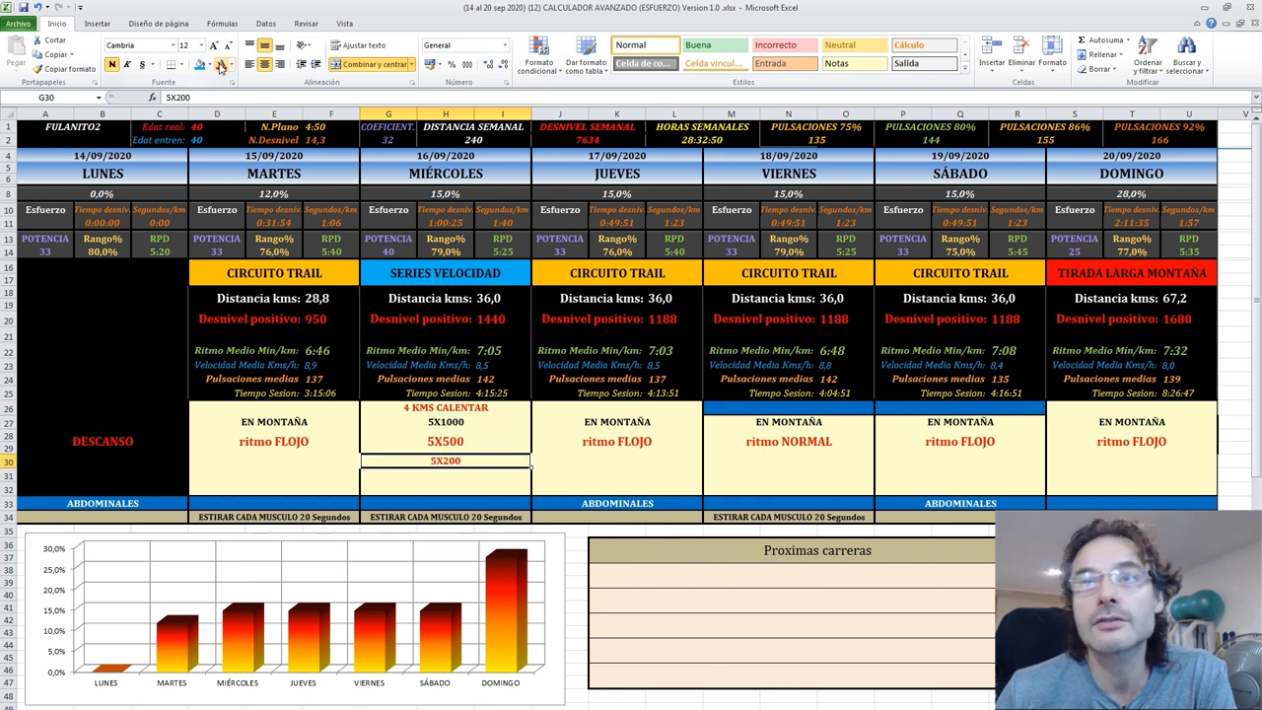
click(447, 484)
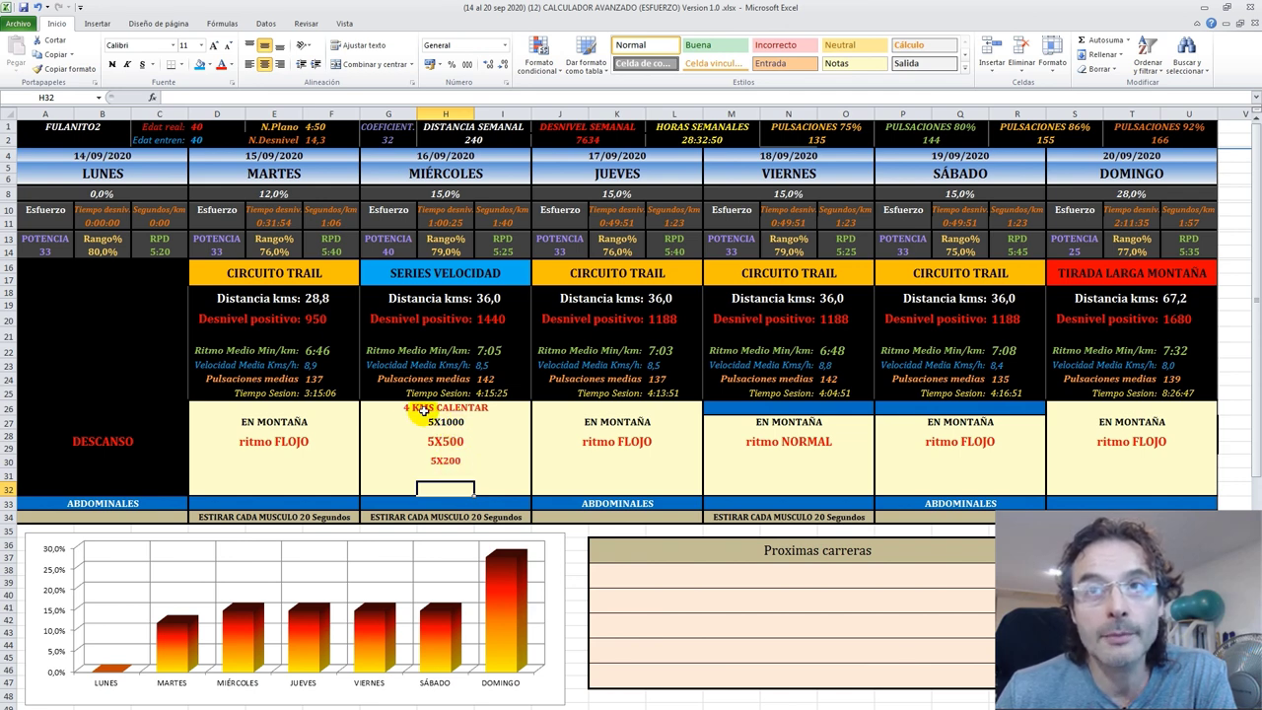
Step: Set Wednesday's session distance to 12 km and its POTENCIA to 0
click(491, 299)
text(12)
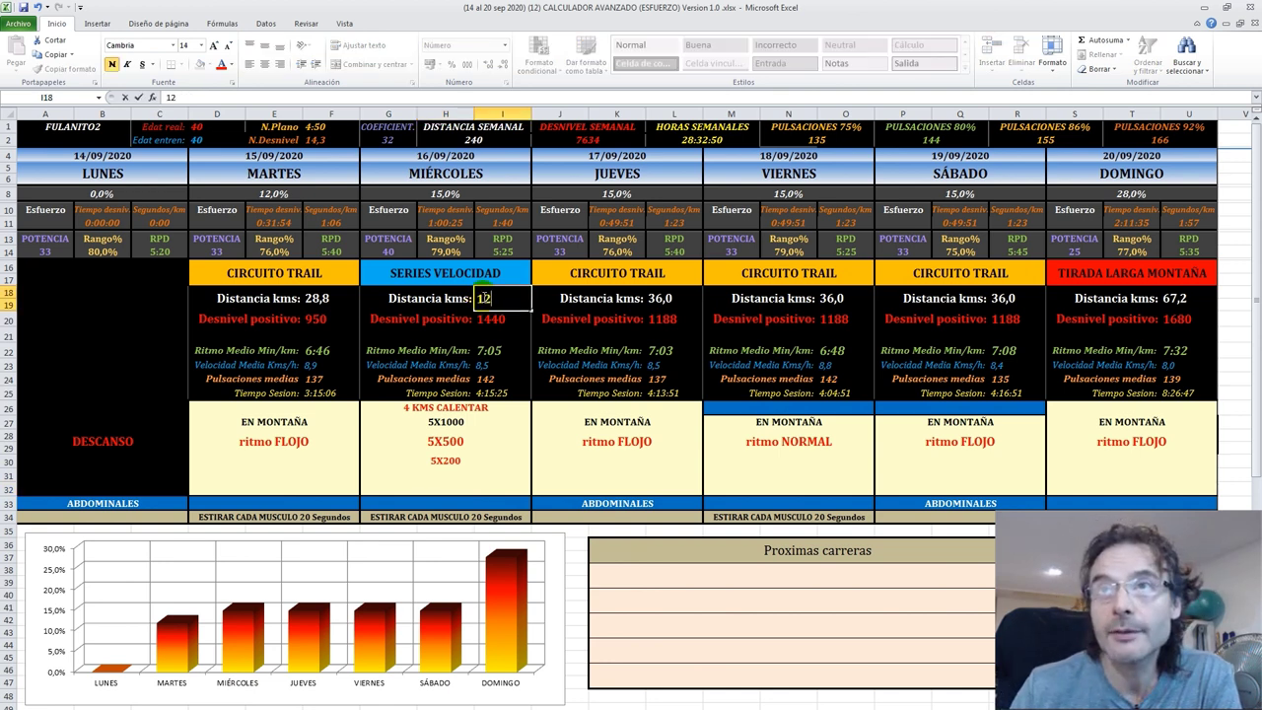
key(Return)
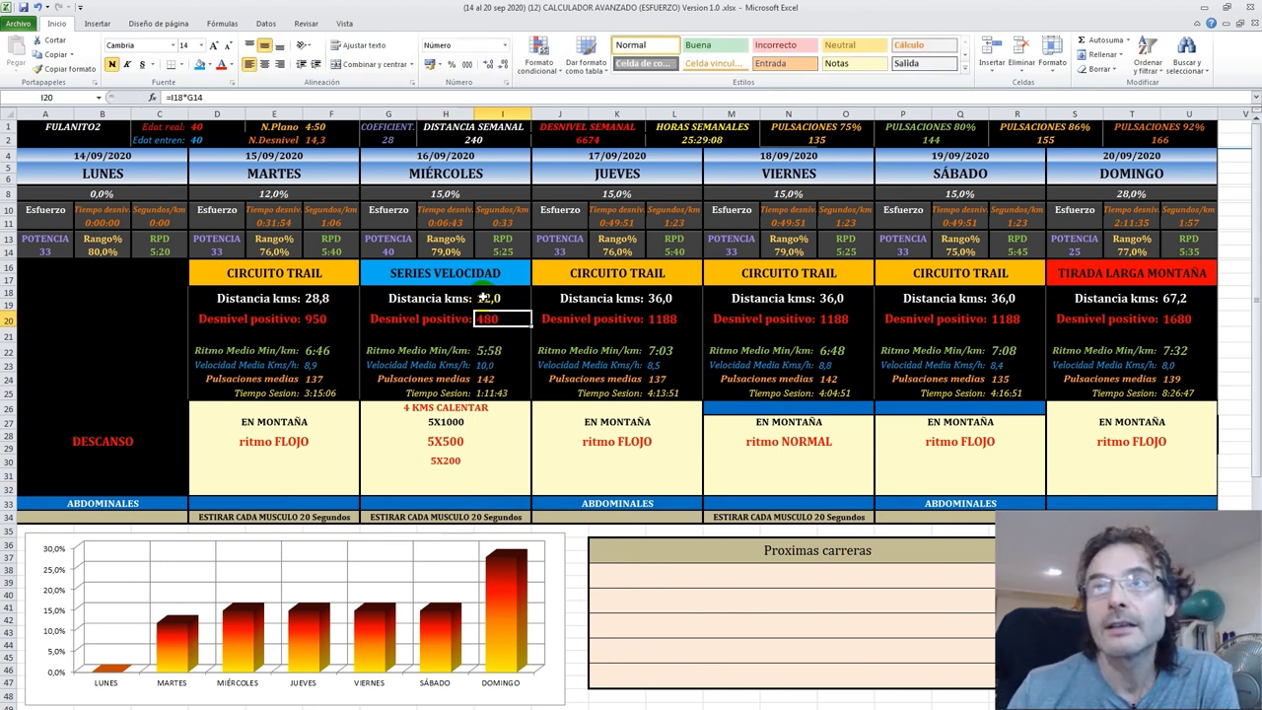
click(390, 252)
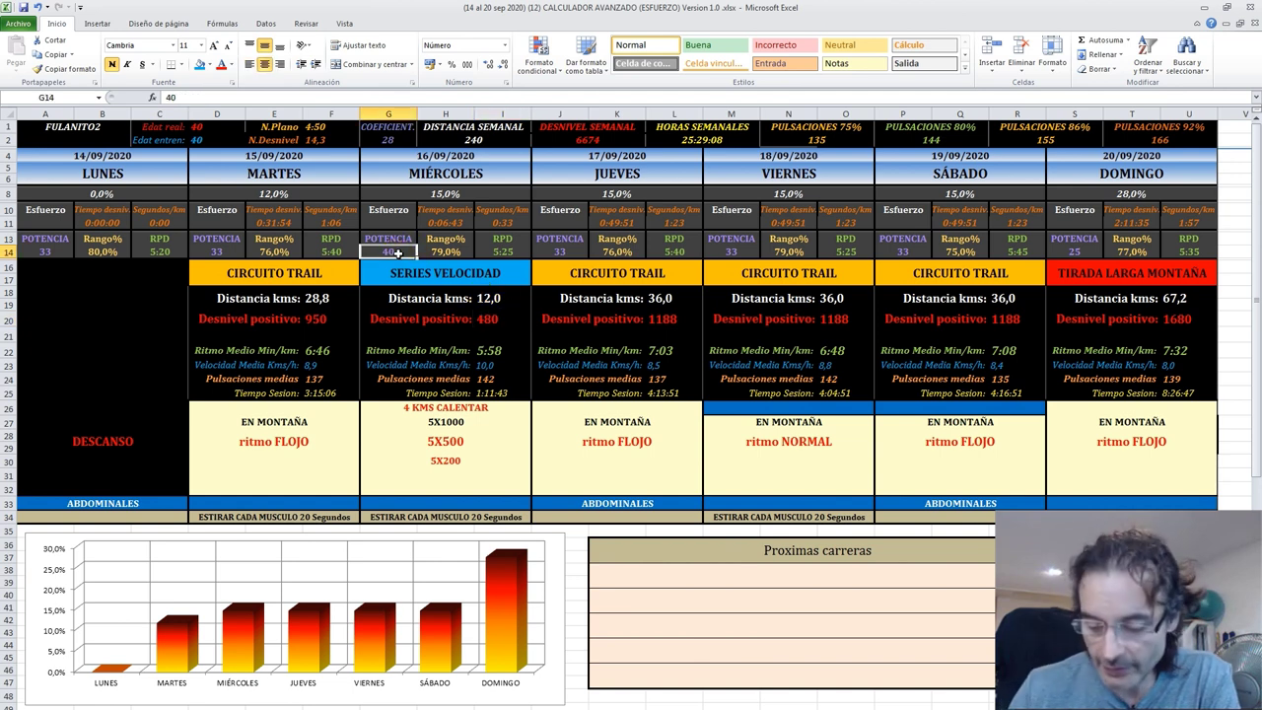
text(0)
key(Return)
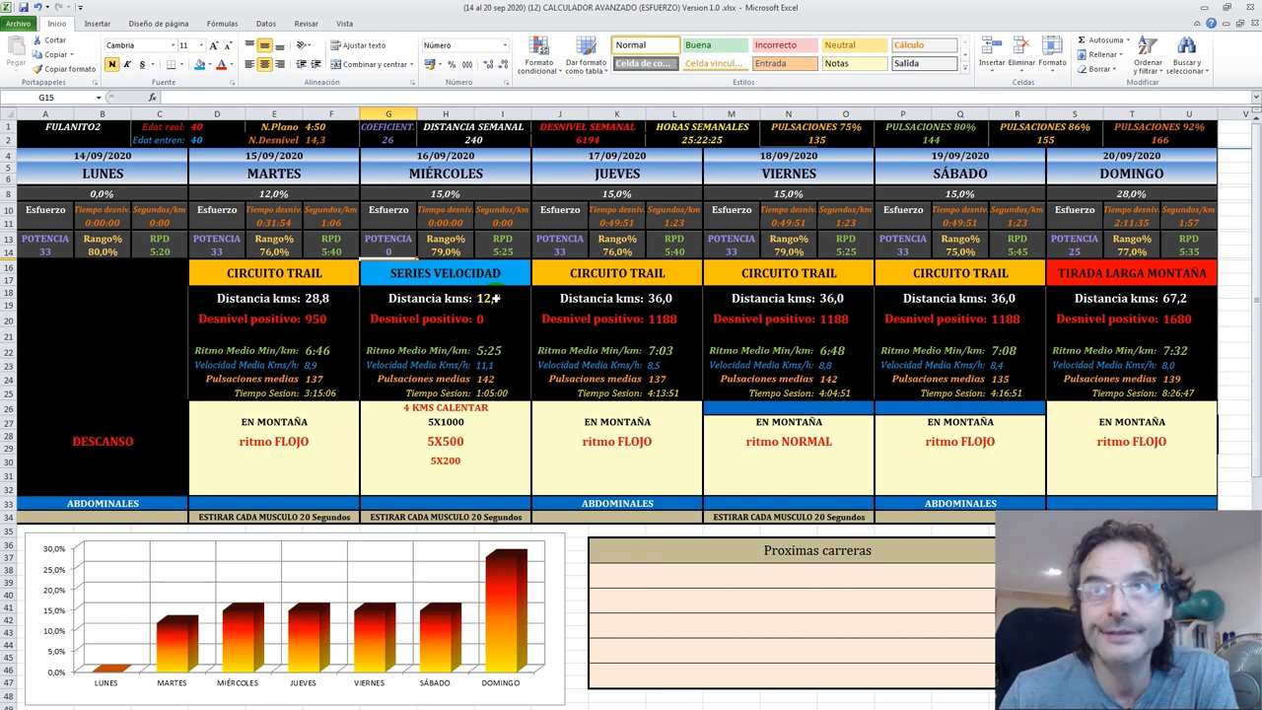
Step: Undo the POTENCIA and session distance changes made to Wednesday
click(38, 7)
click(38, 6)
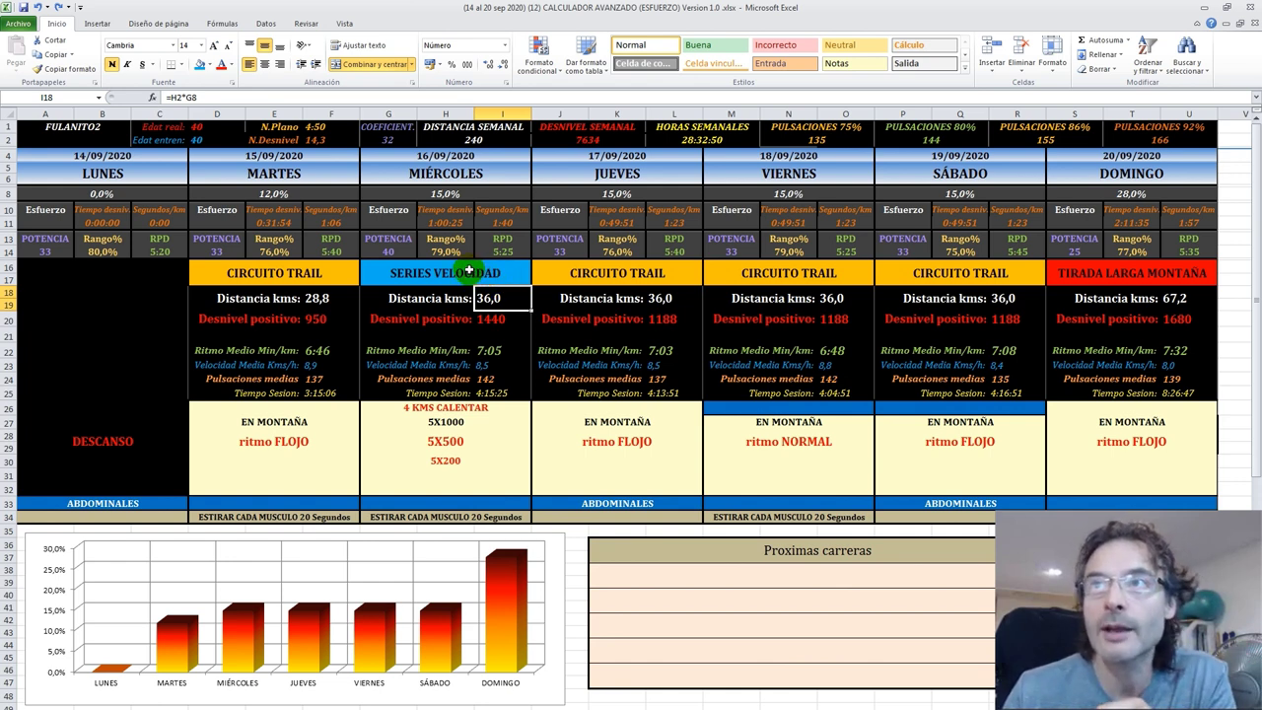
Step: Review the session titles of Thursday and Friday
click(647, 273)
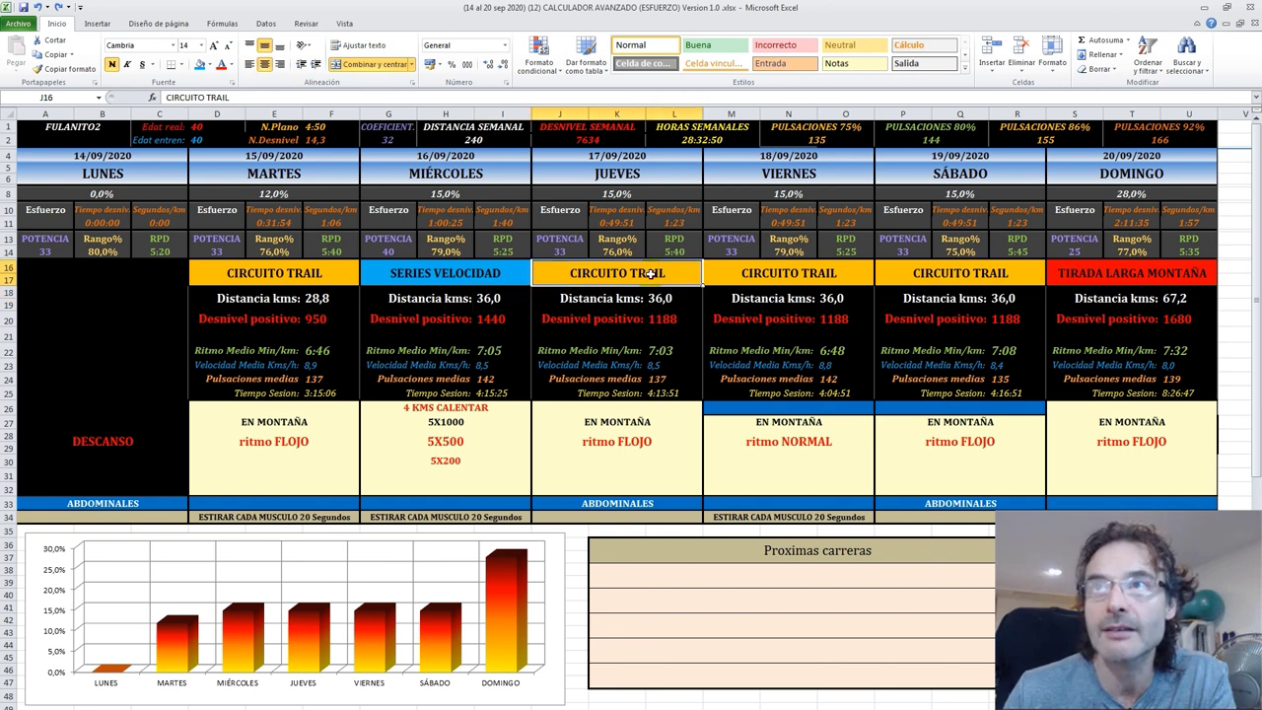
click(773, 273)
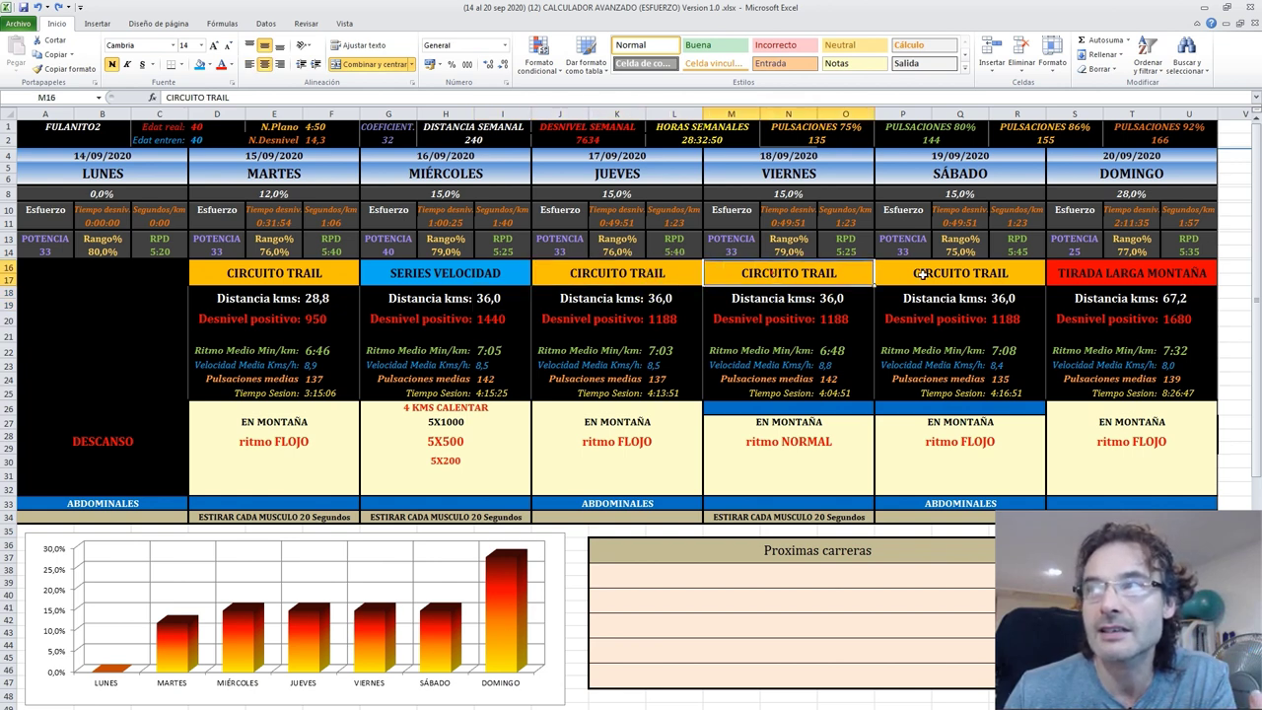